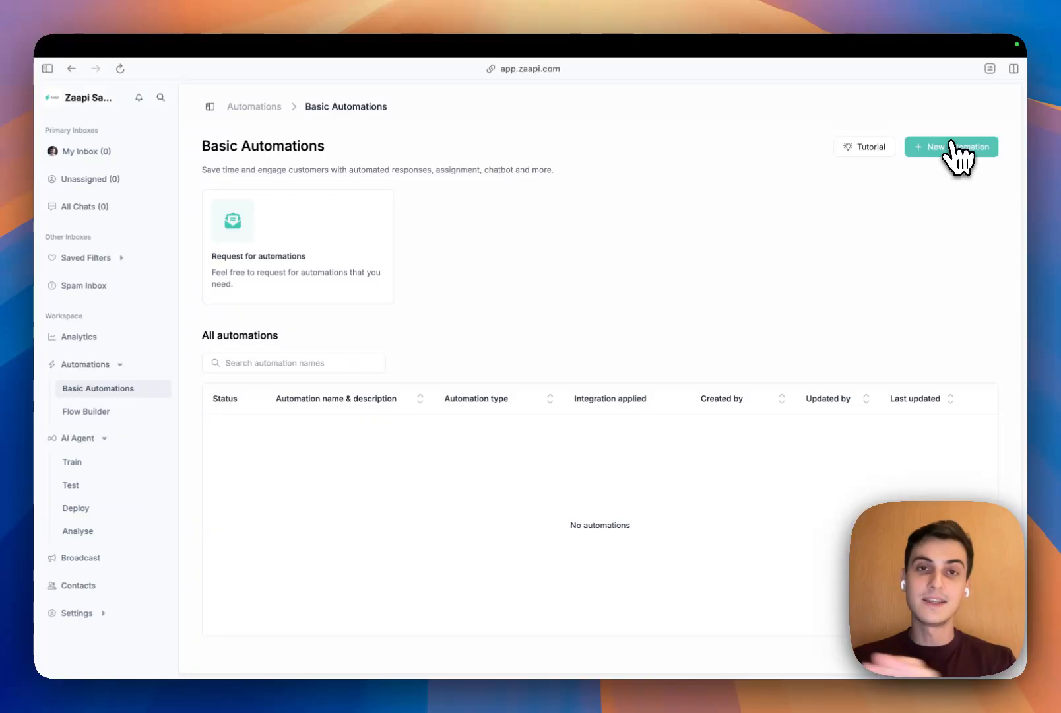
Step: Look through the templates offered for a new basic automation and close the template list
click(956, 146)
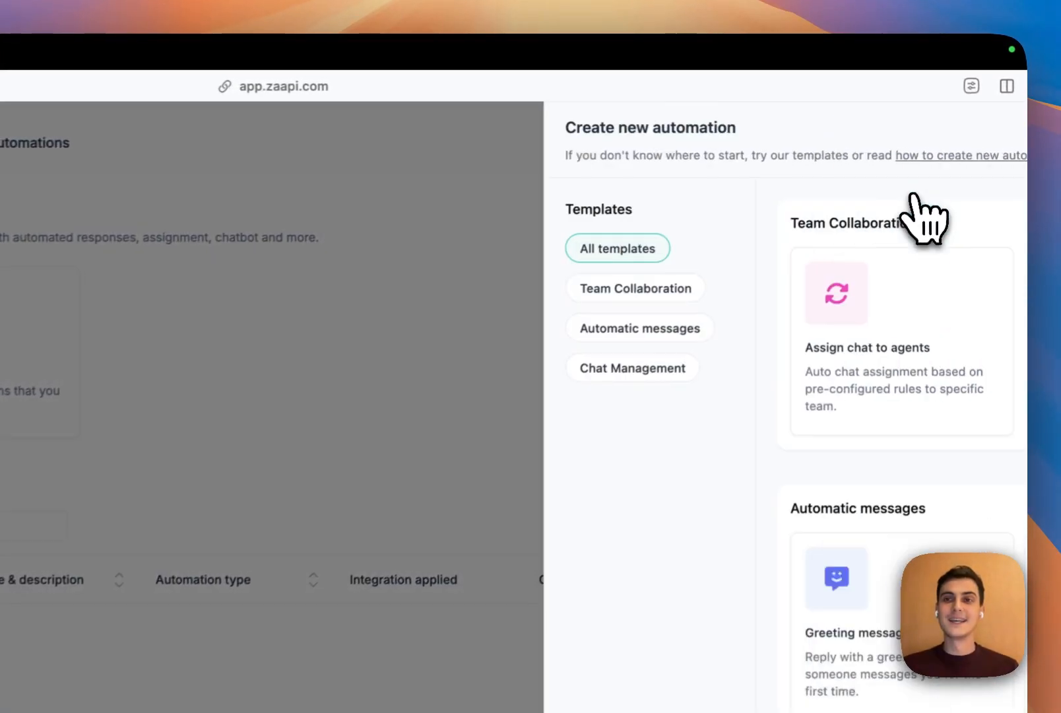
scroll(801, 264, down, 2)
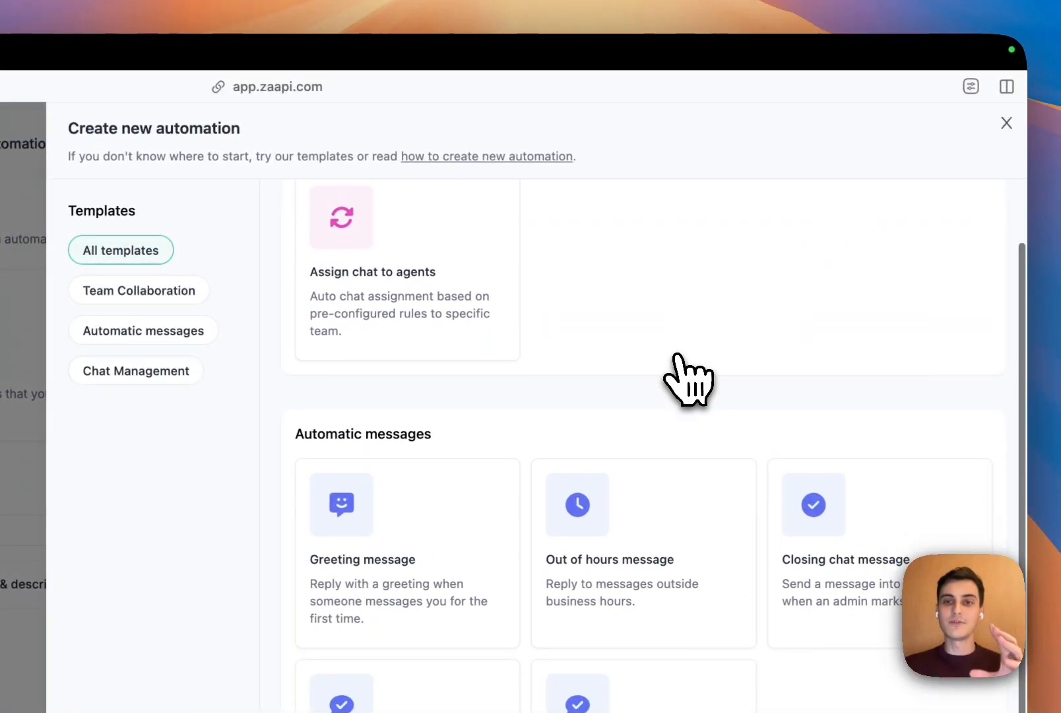
scroll(678, 360, down, 3)
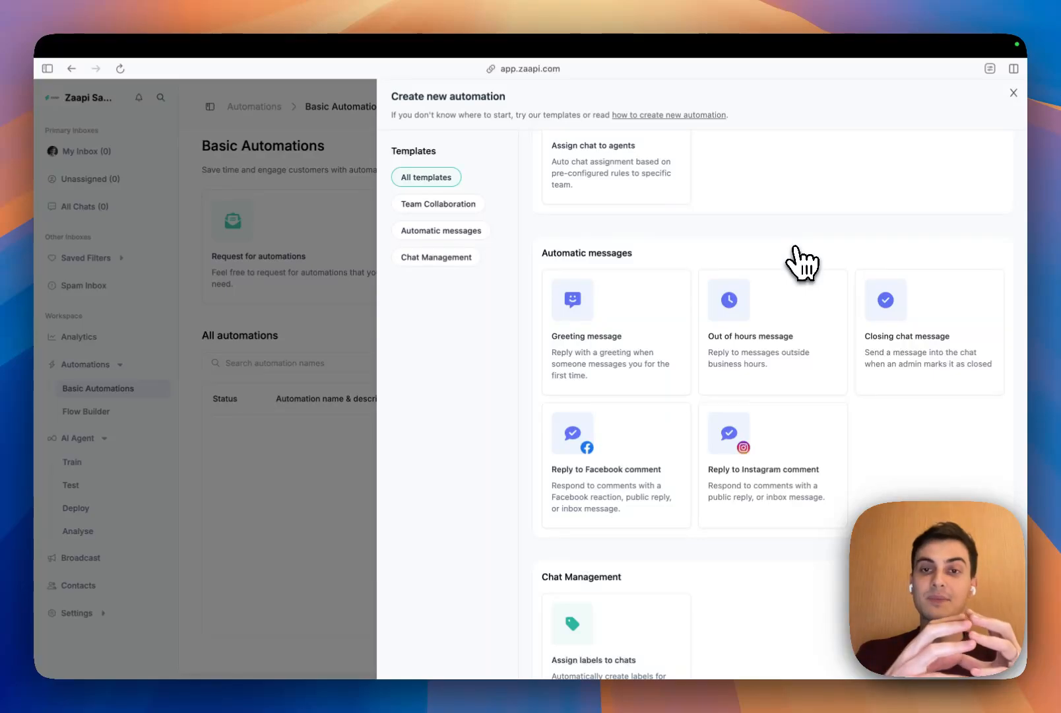
scroll(797, 251, up, 3)
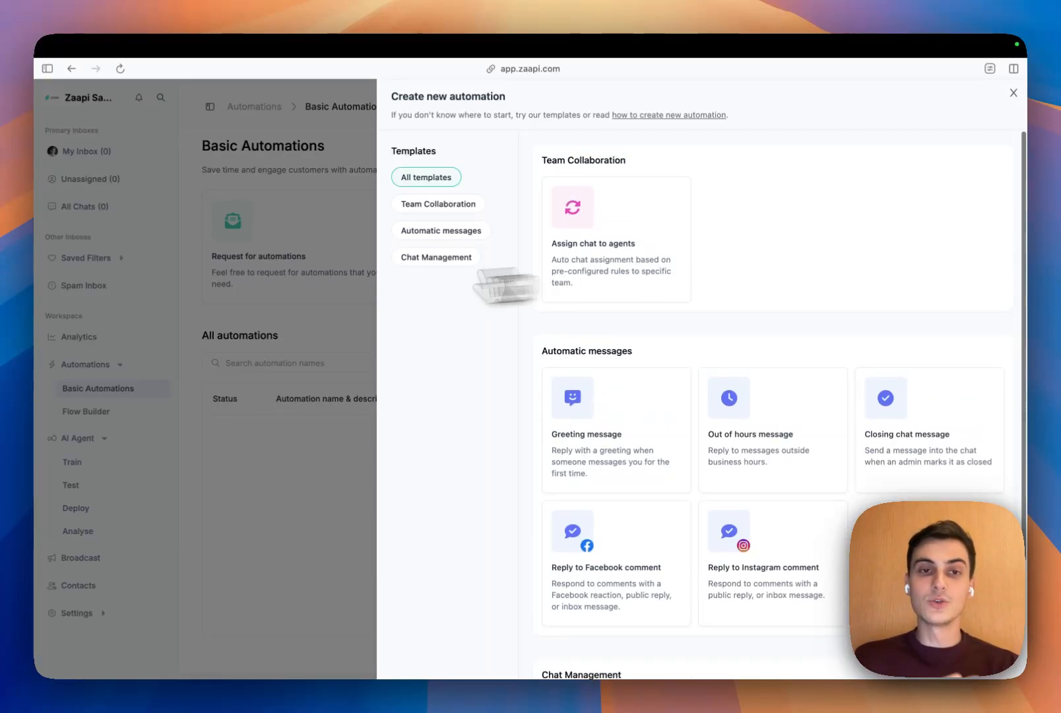
click(284, 291)
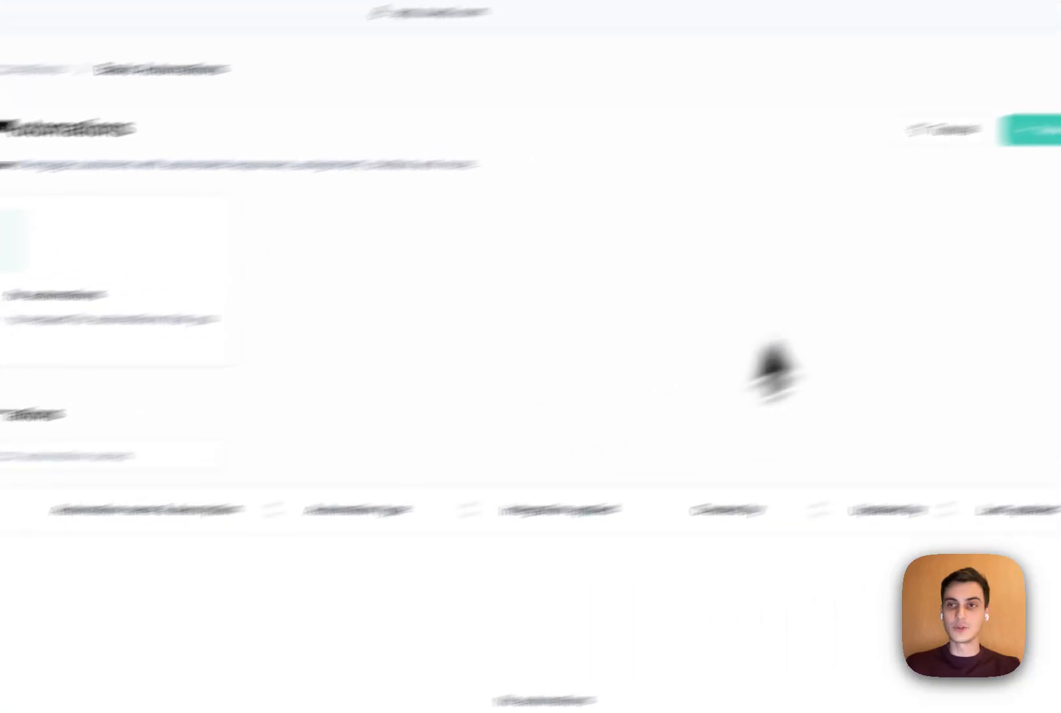
Step: Create a new automation from the Assign chat to agents template
click(895, 182)
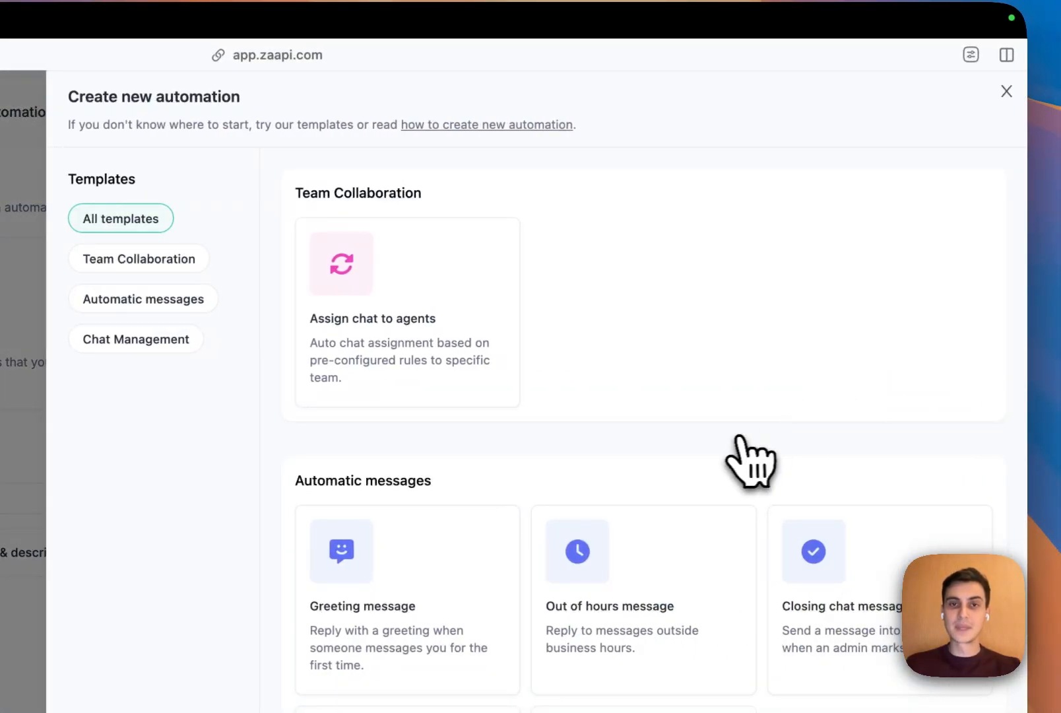
scroll(746, 459, down, 3)
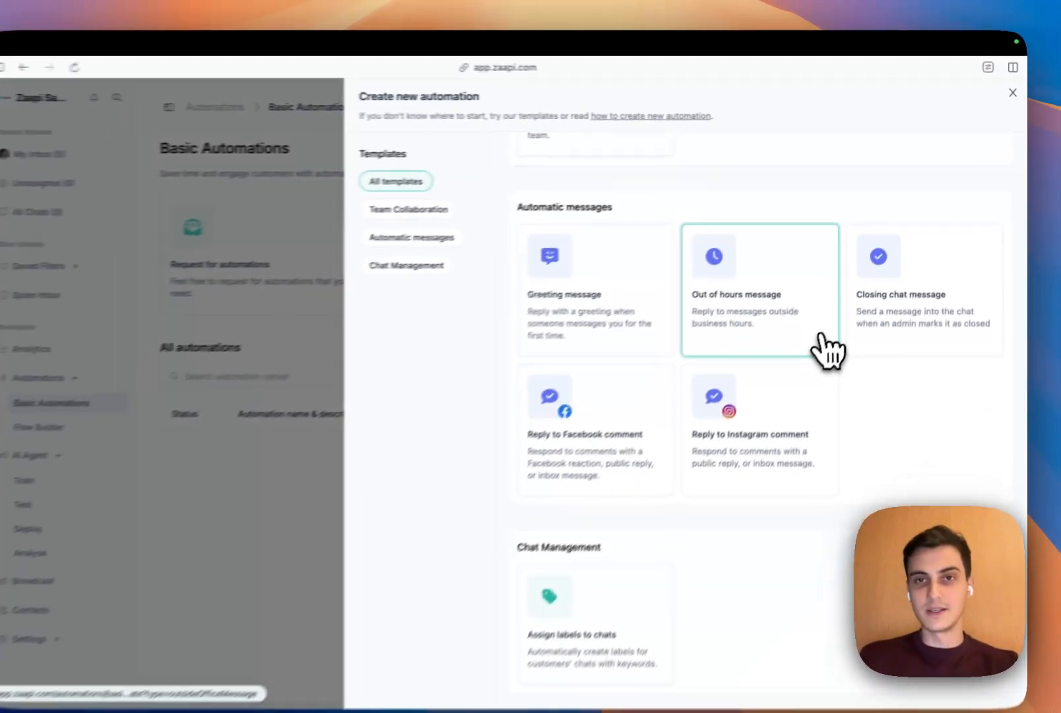
scroll(729, 448, up, 2)
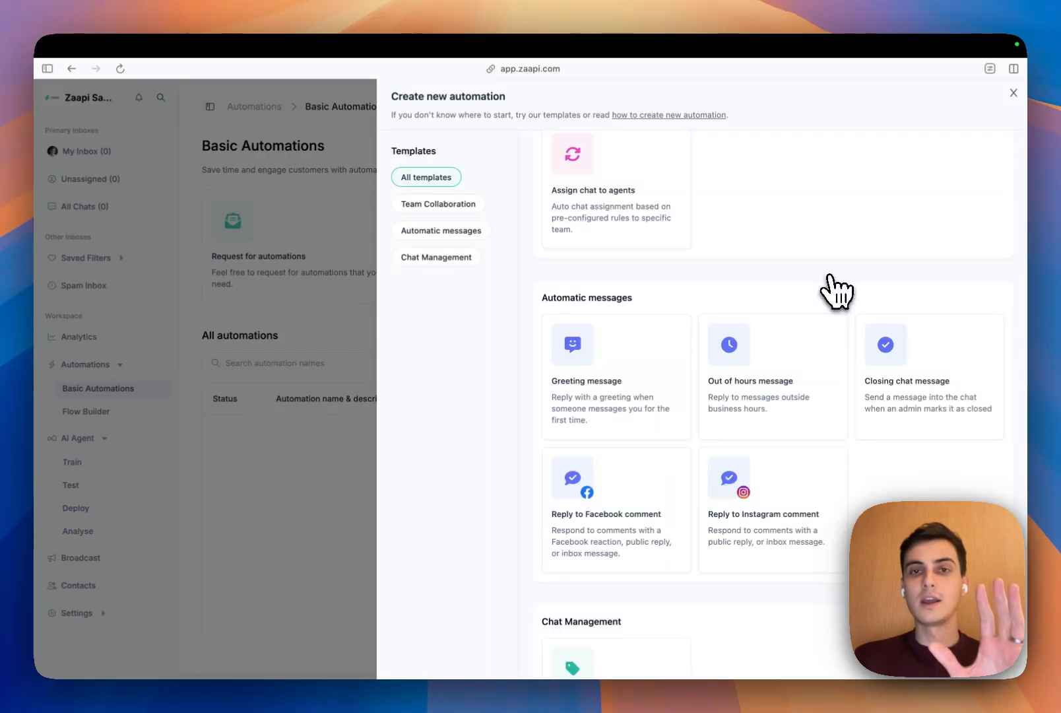
scroll(831, 276, up, 1)
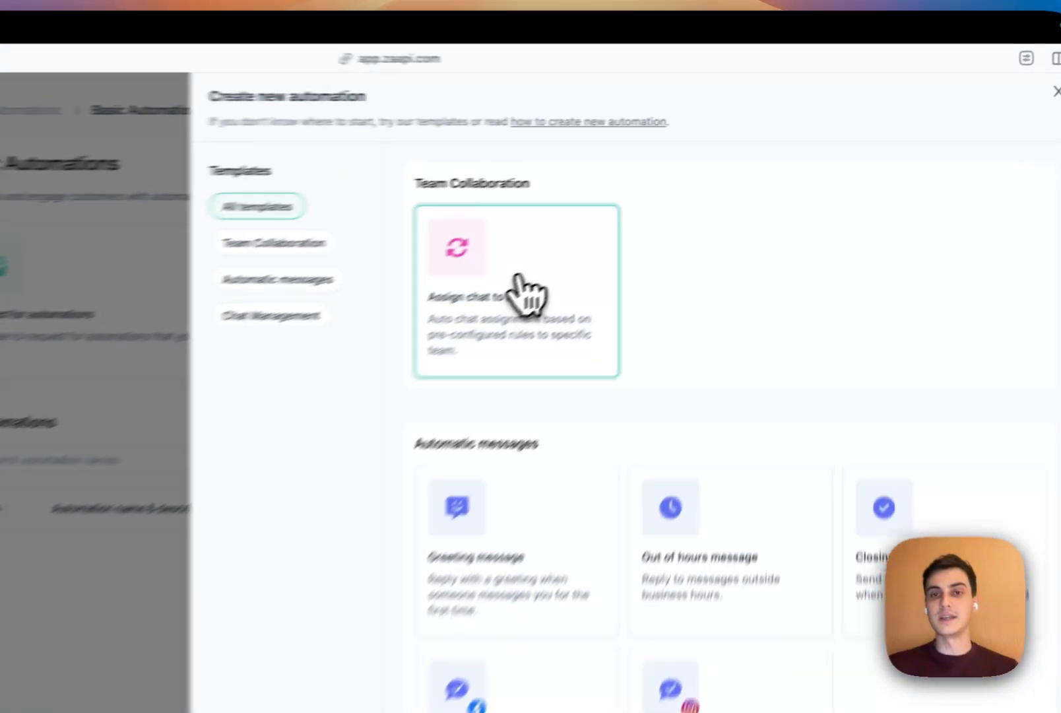
click(615, 227)
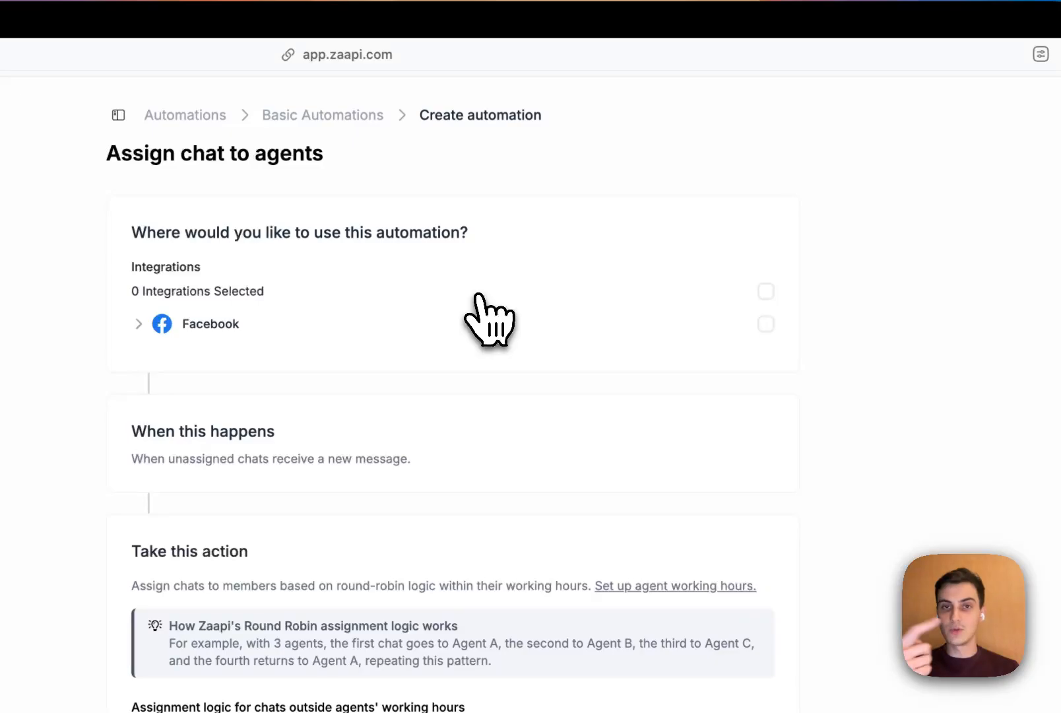
Step: Apply the automation to all integrations and check which accounts are included under Facebook
click(766, 291)
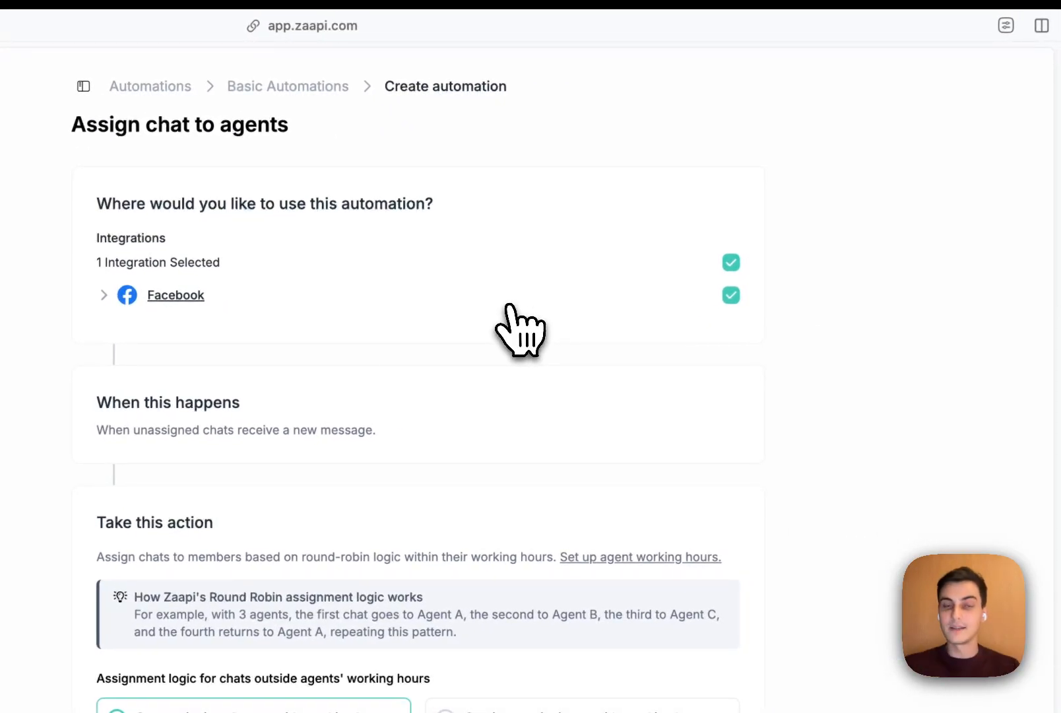
click(106, 296)
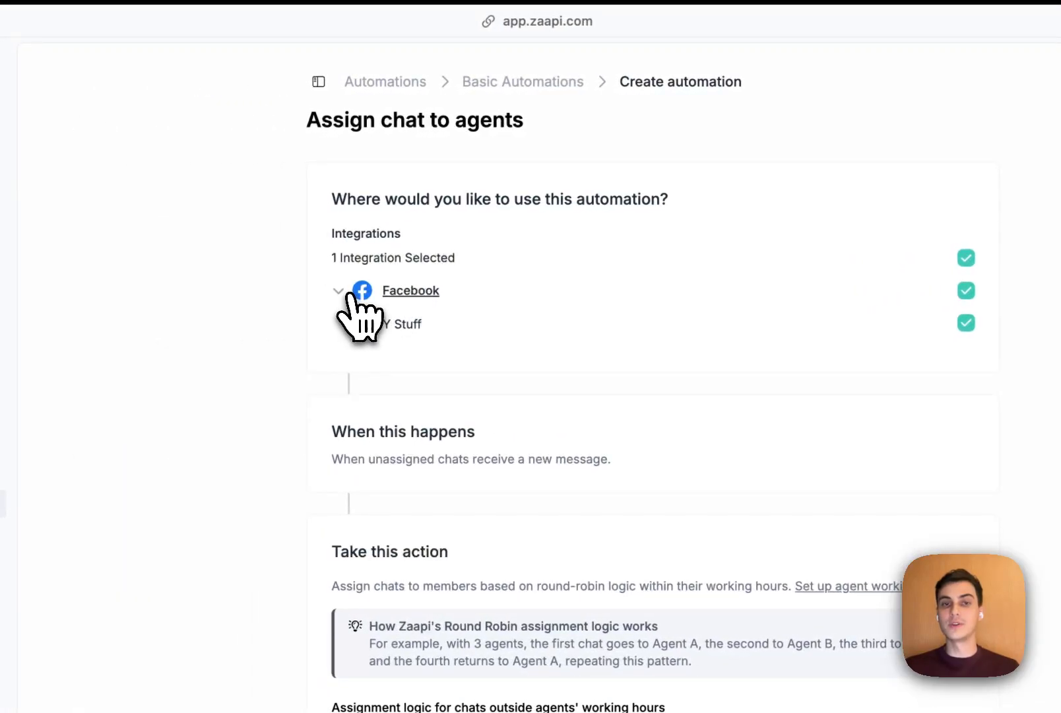
click(348, 295)
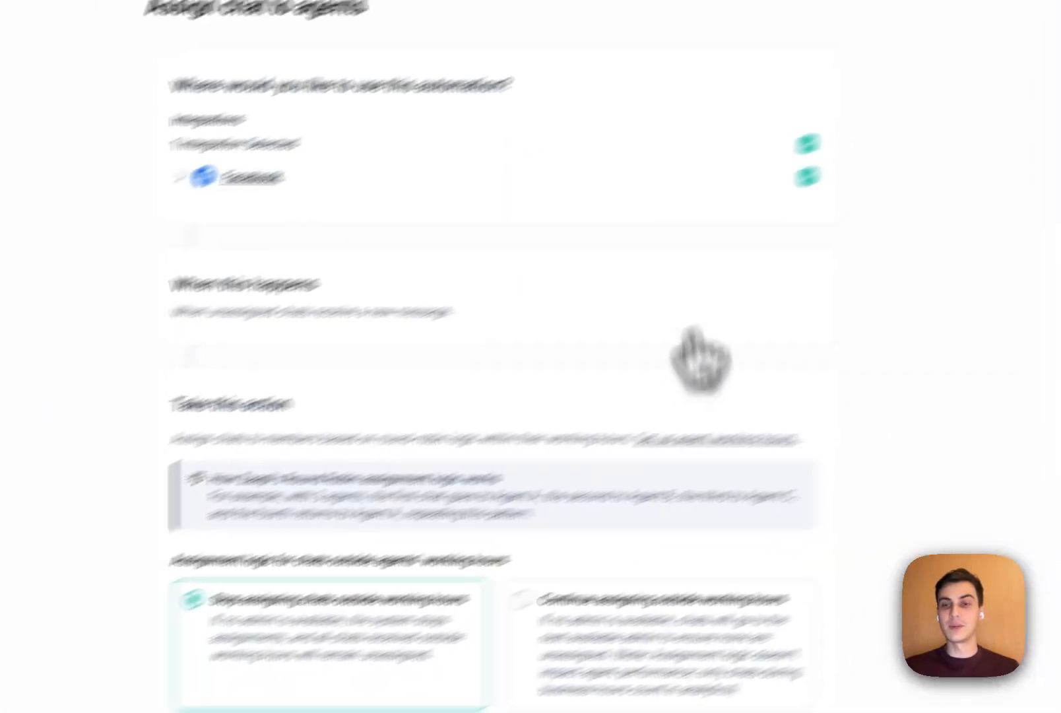
Step: Assign the chats to the only listed individual user and start editing the automation name
scroll(614, 263, down, 2)
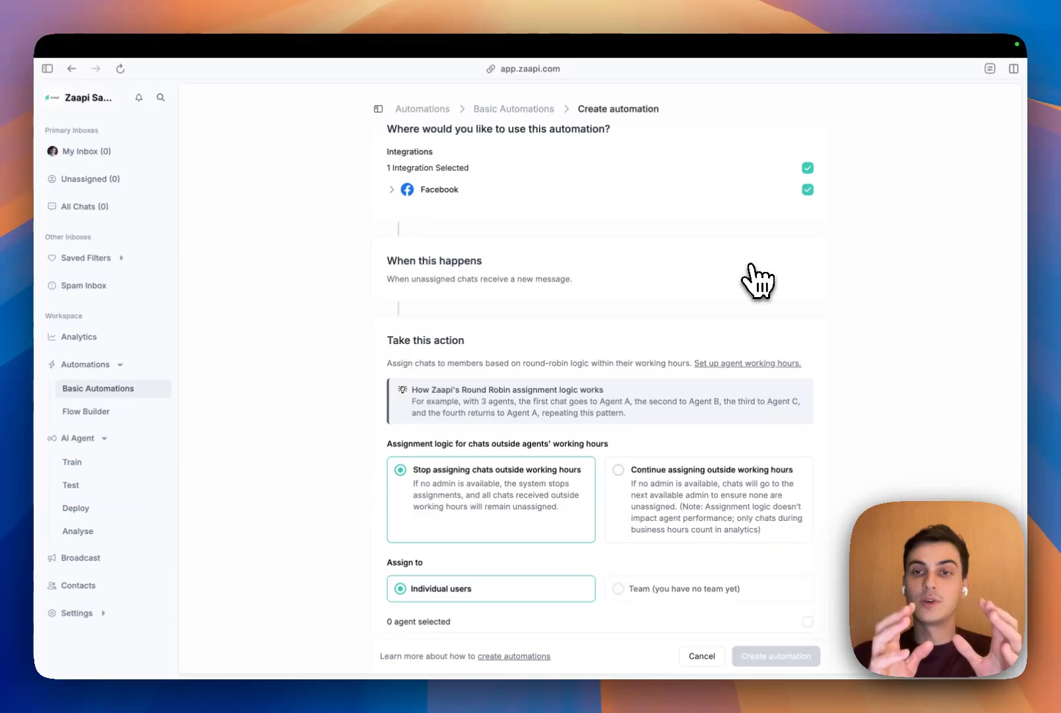
scroll(752, 265, down, 3)
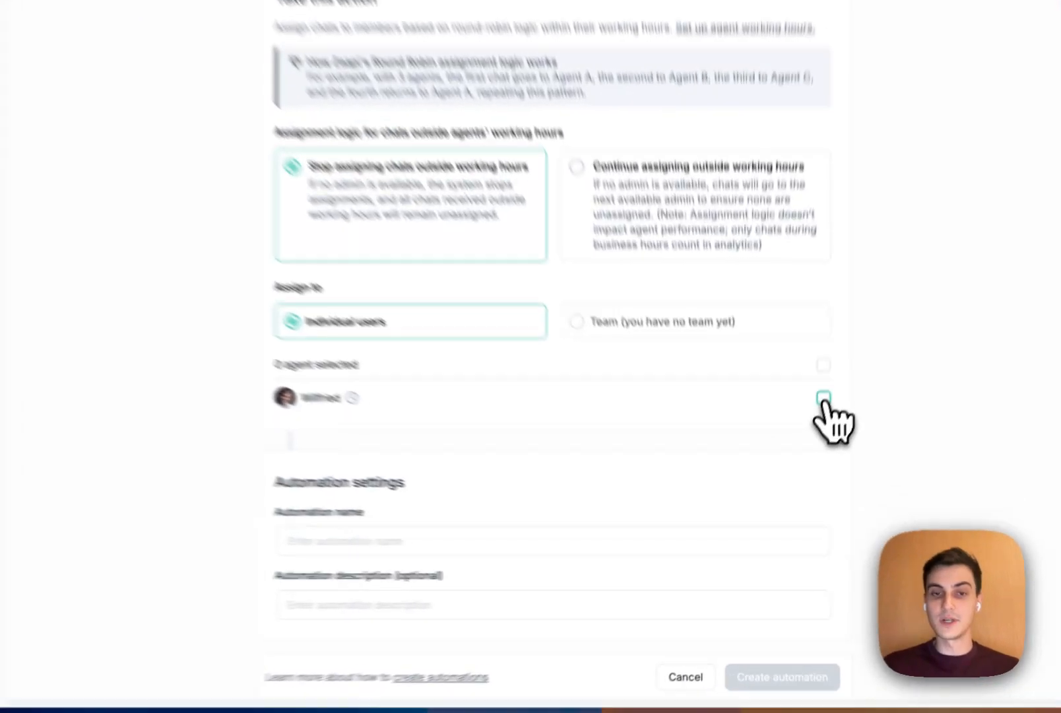
click(807, 441)
click(328, 533)
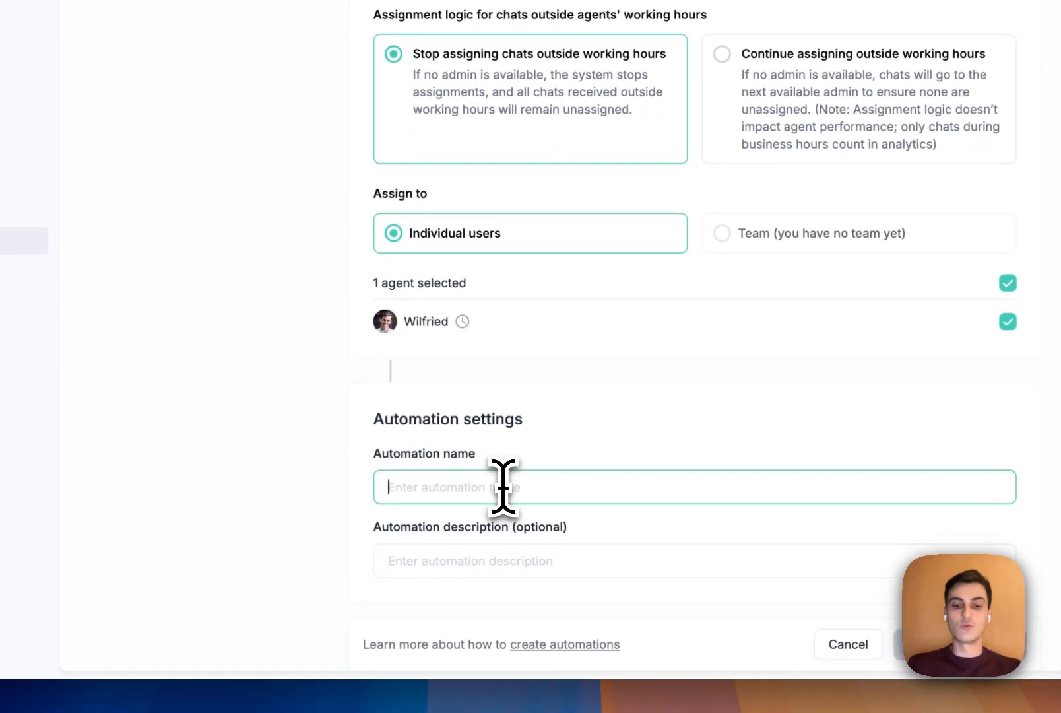
text(Round-)
text(Ro)
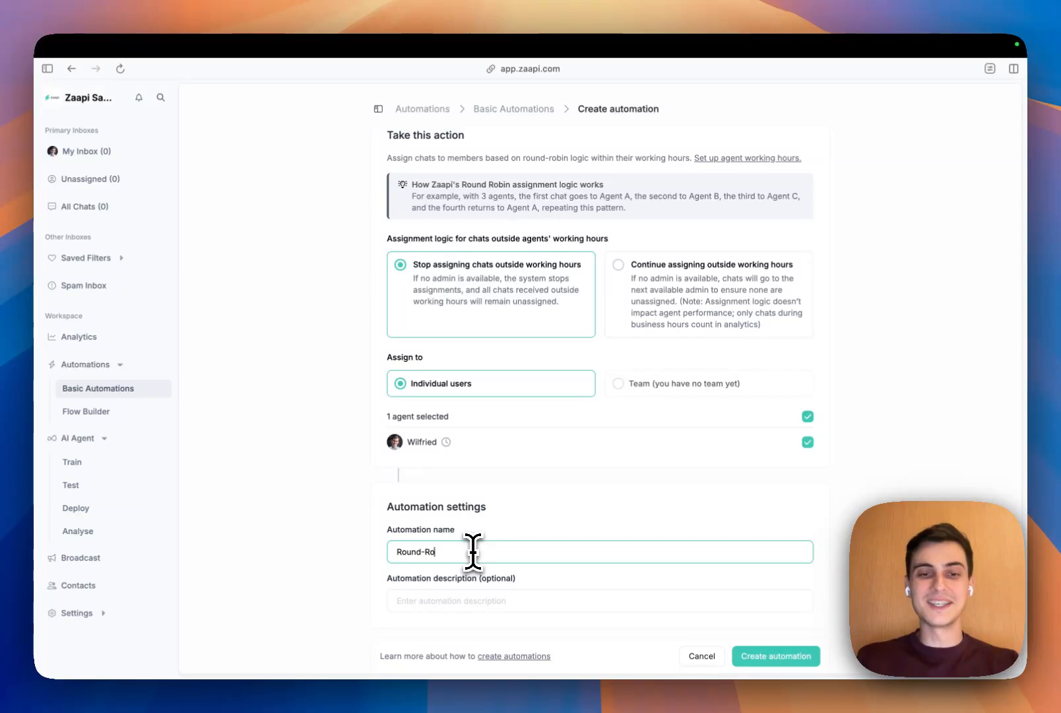
text(bin)
key(super+BackSpace)
Step: Create the automation under the name "Chat Assignment" and activate it immediately
text(Chat)
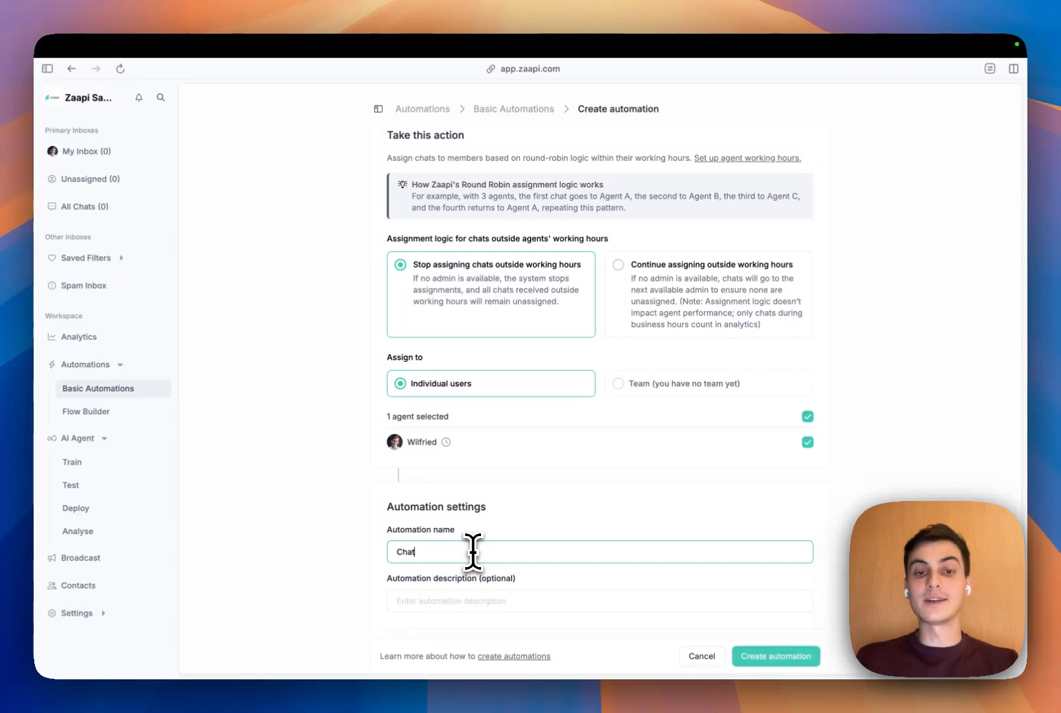
text( SAss)
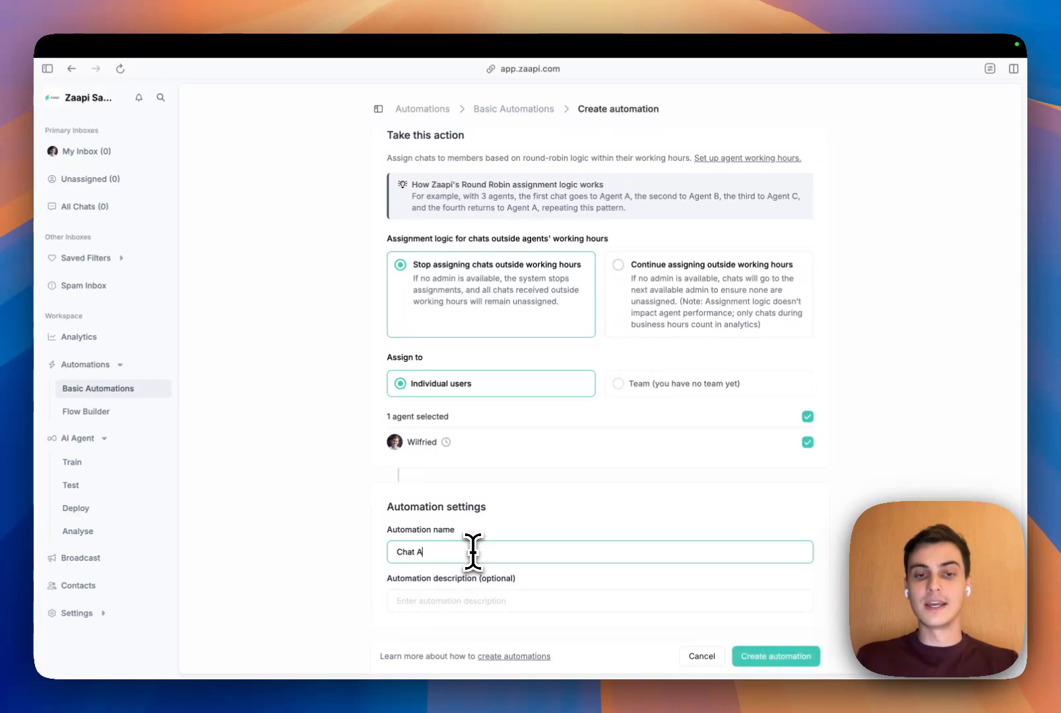
text(ssignement)
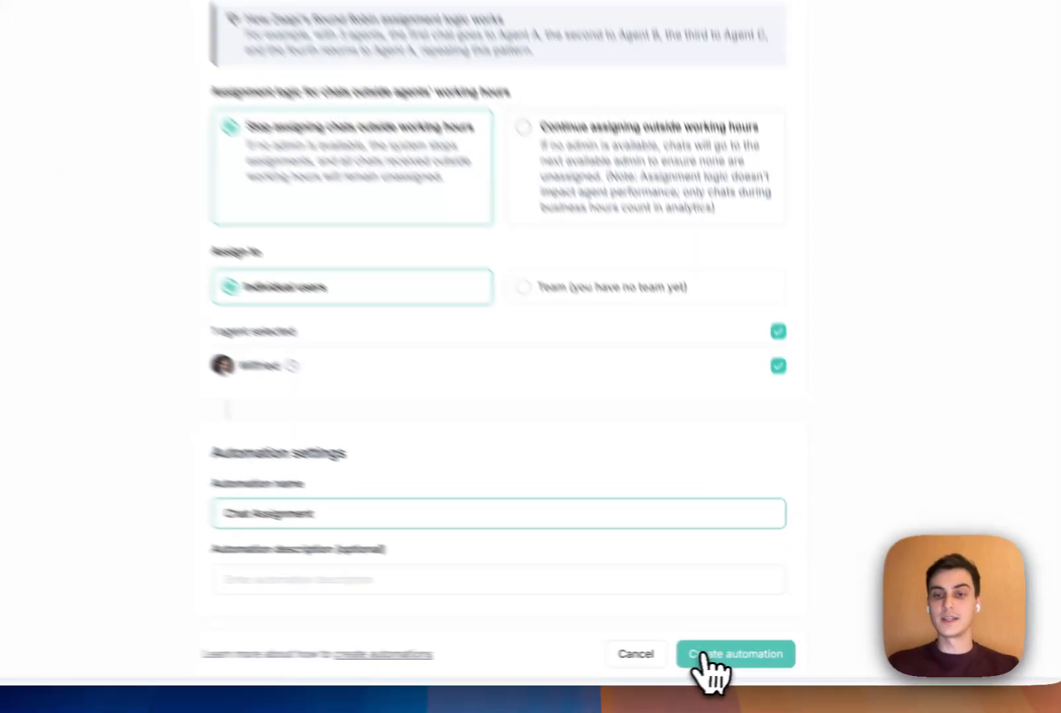
click(702, 653)
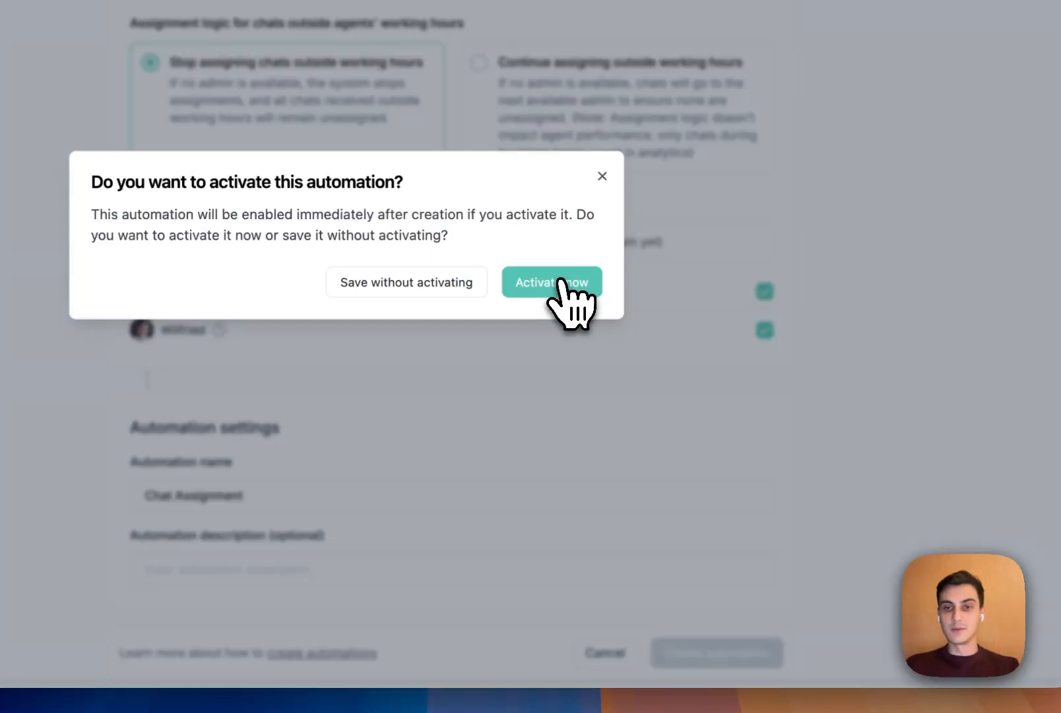
click(560, 282)
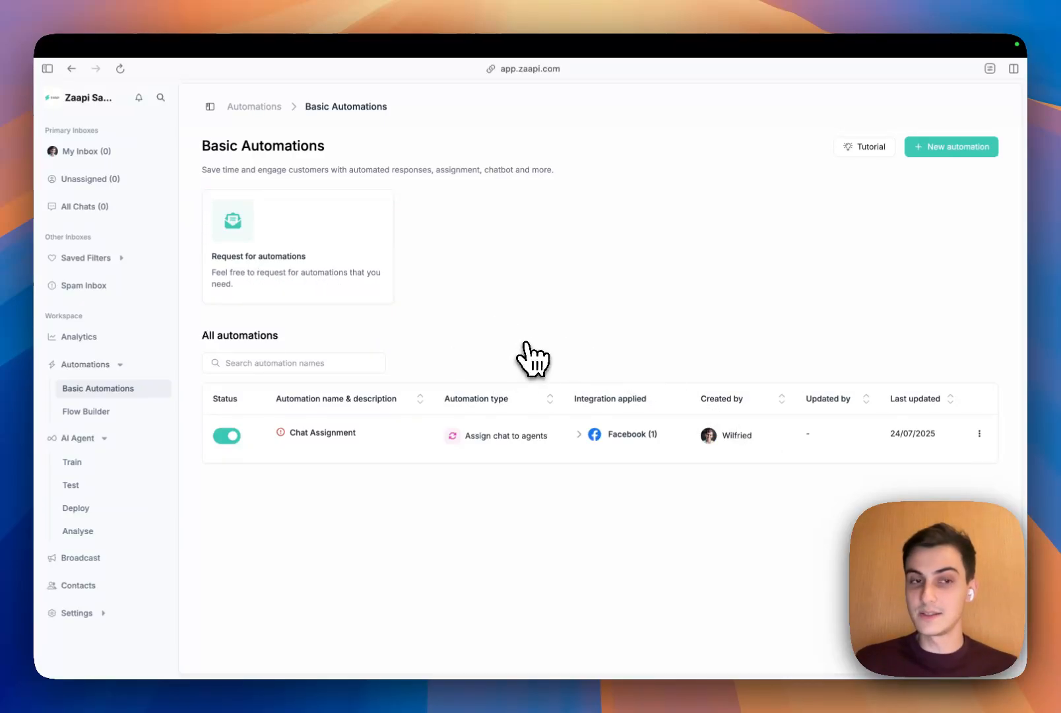
Step: Review the Agent Performance analytics, including the agent summary, rankings and performance by agent
click(99, 337)
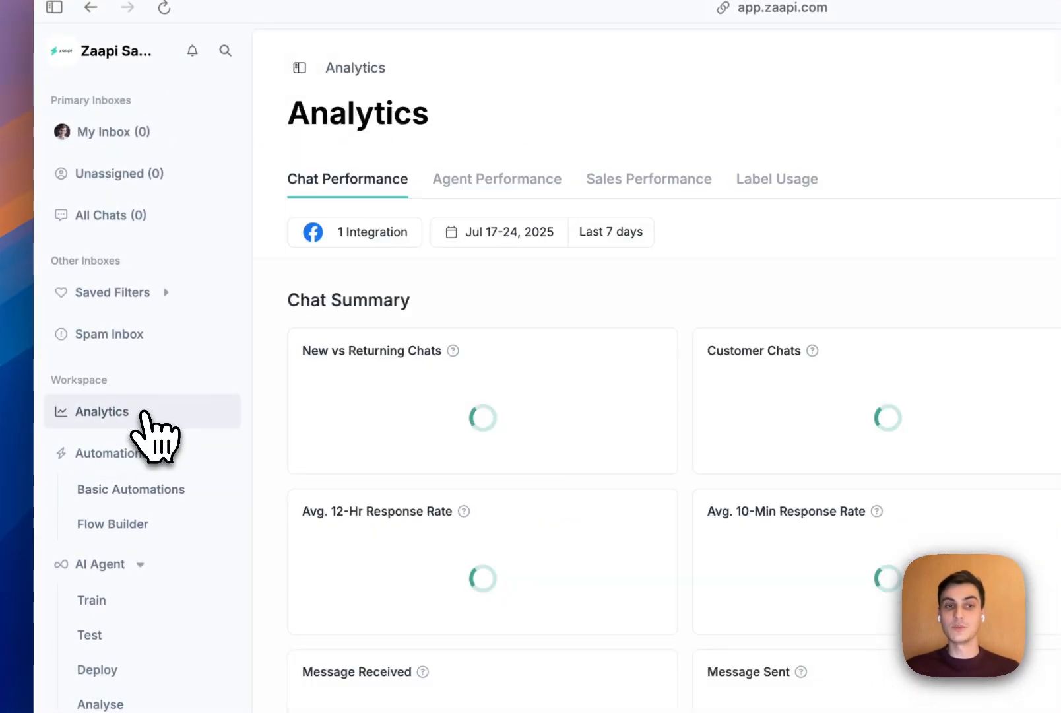
click(528, 185)
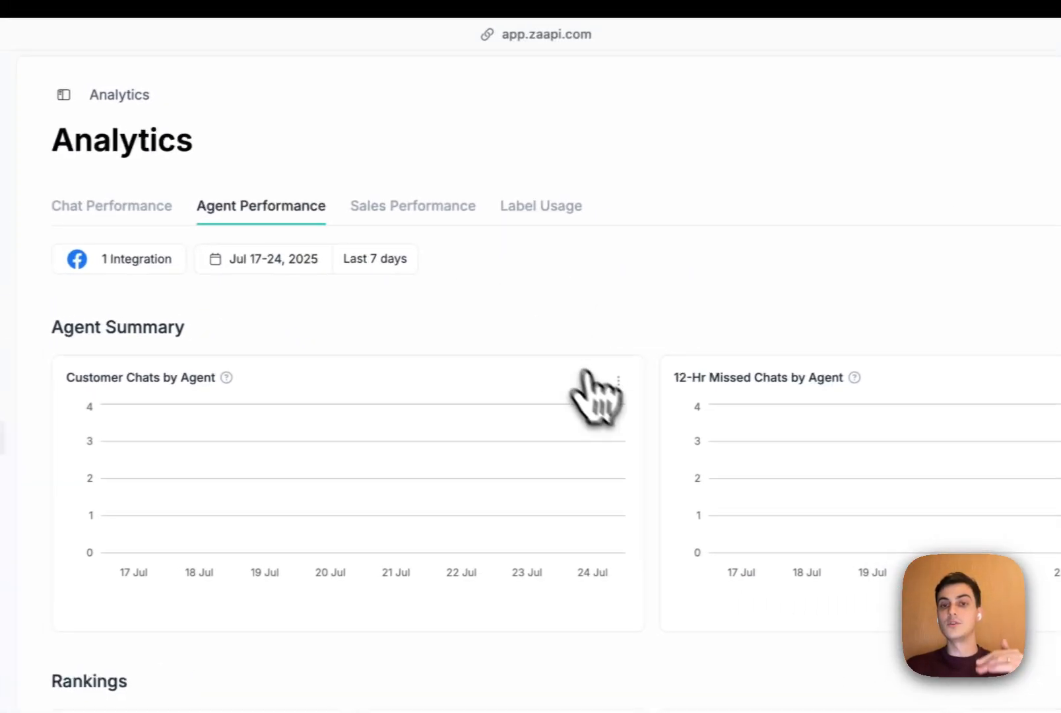
scroll(659, 438, down, 6)
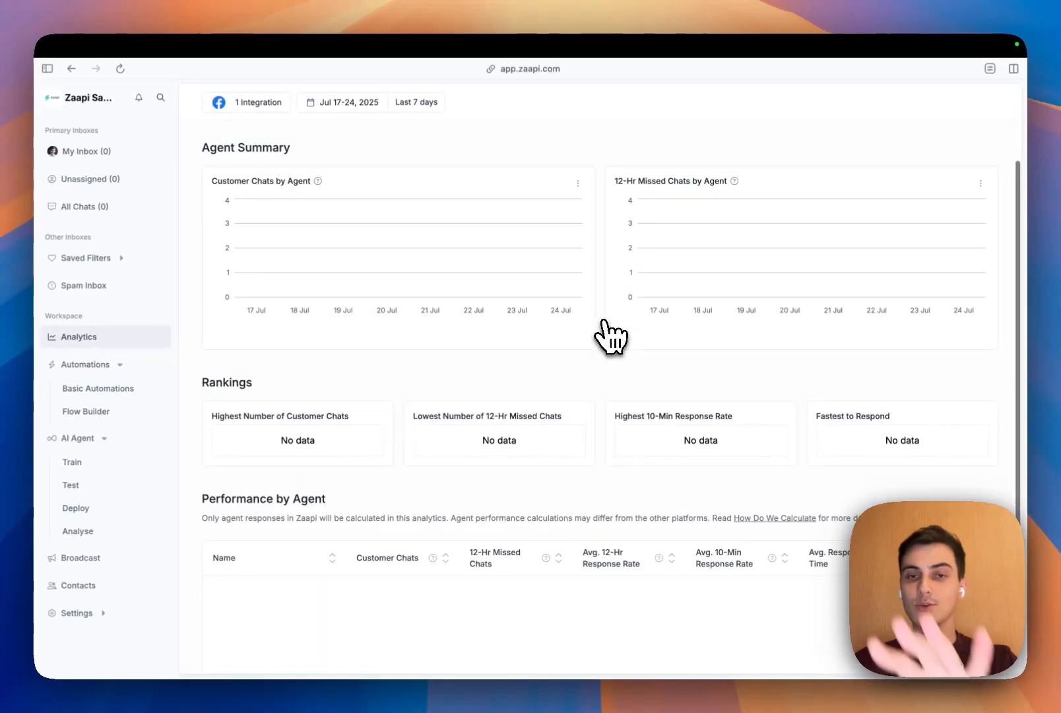
scroll(610, 337, down, 3)
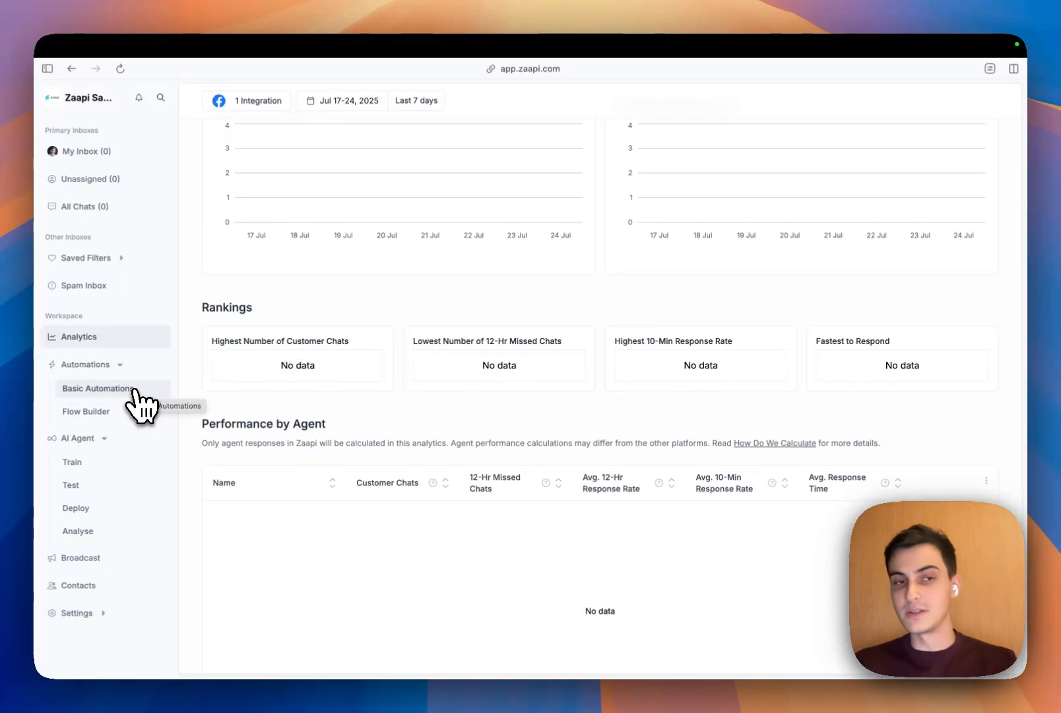
Step: Return to the basic automations and open a new one from the Reply to Facebook comment template
click(99, 389)
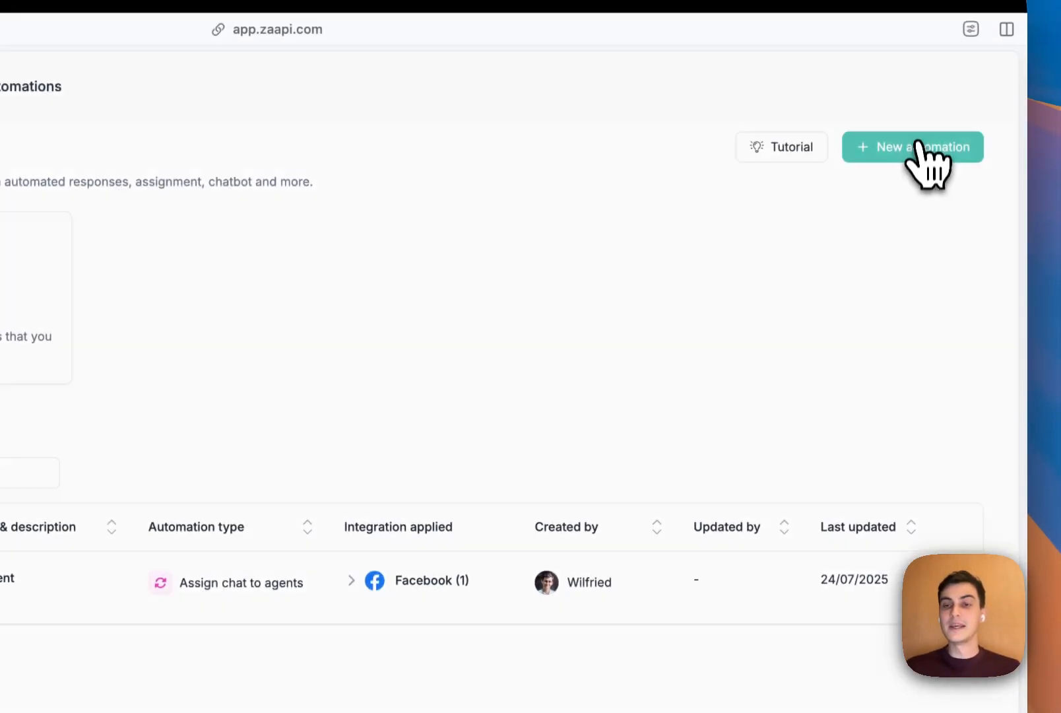
click(921, 107)
scroll(825, 396, down, 2)
scroll(806, 474, down, 2)
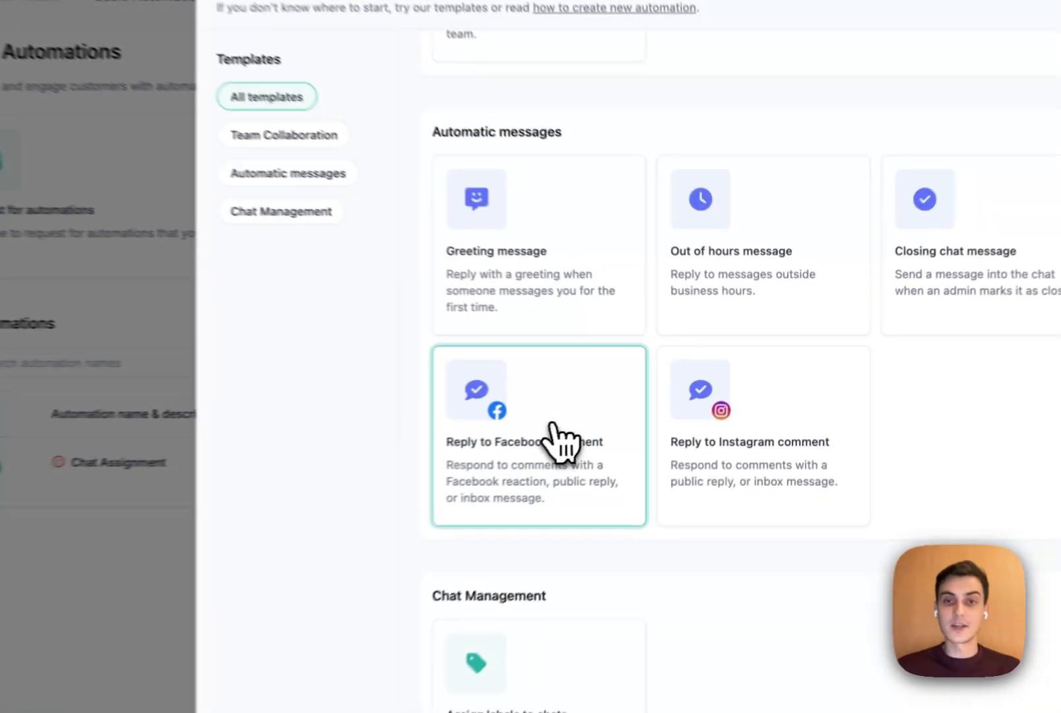
click(630, 404)
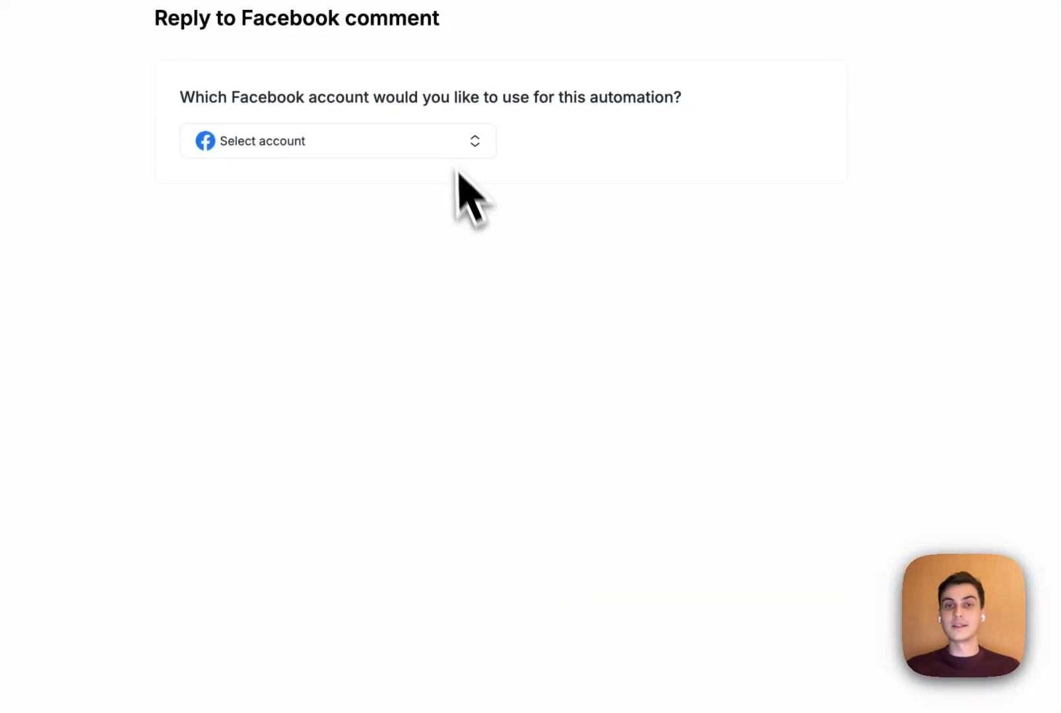
Step: Select the Facebook account, examine the post, comment and action options, and leave the form without creating the automation
click(557, 211)
click(440, 210)
scroll(675, 581, down, 5)
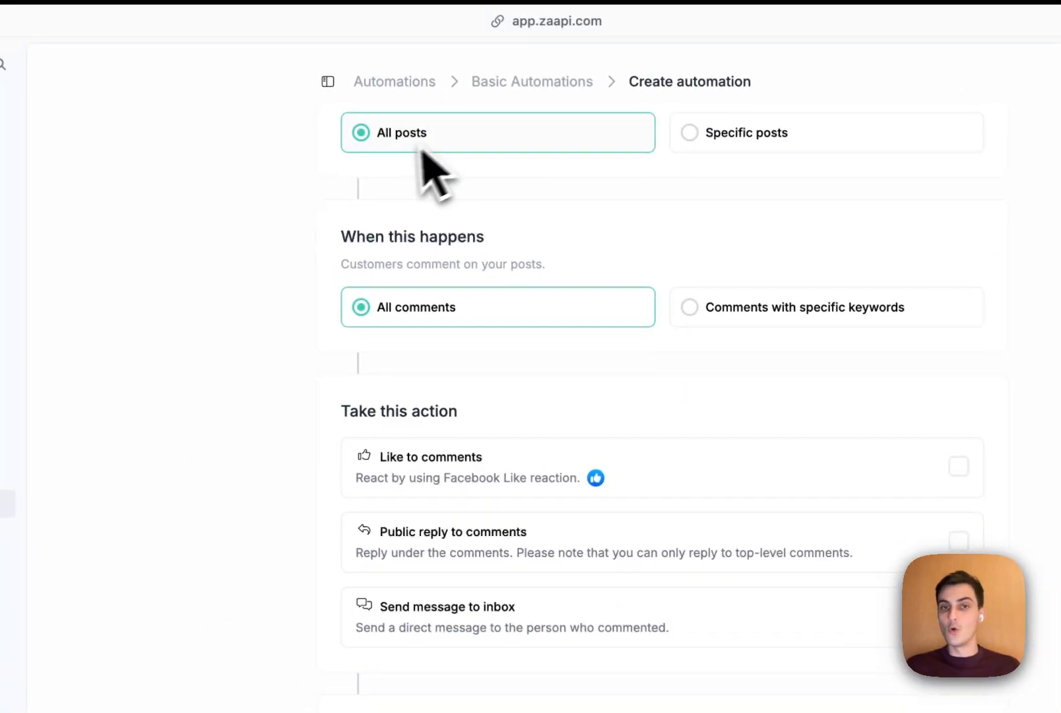
scroll(623, 469, down, 1)
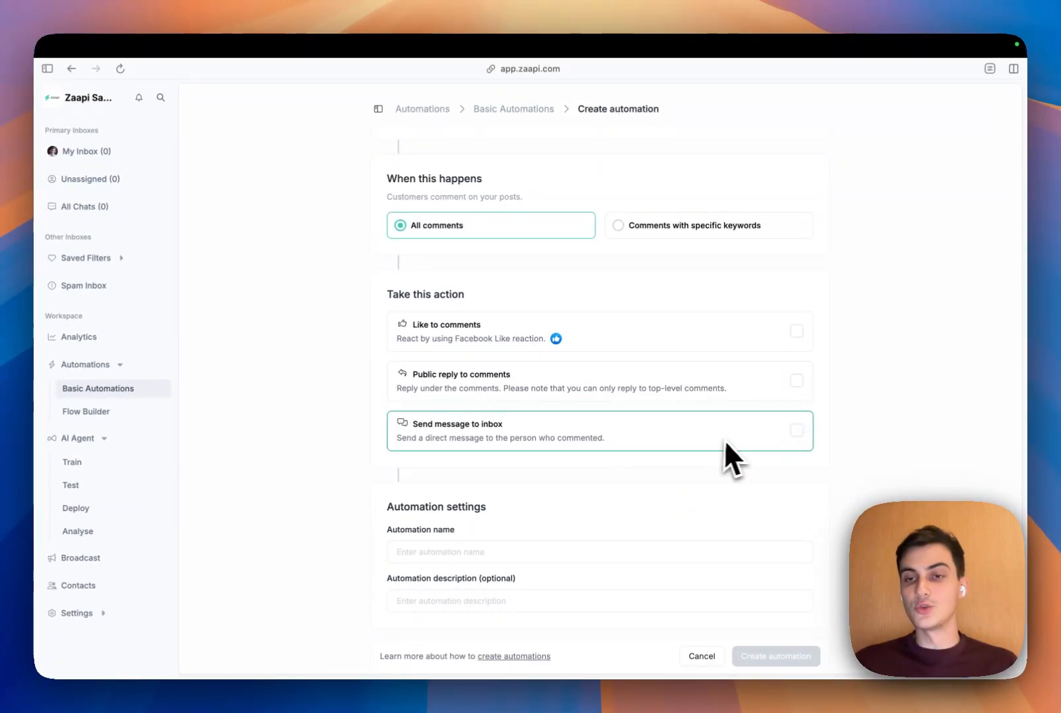
click(98, 388)
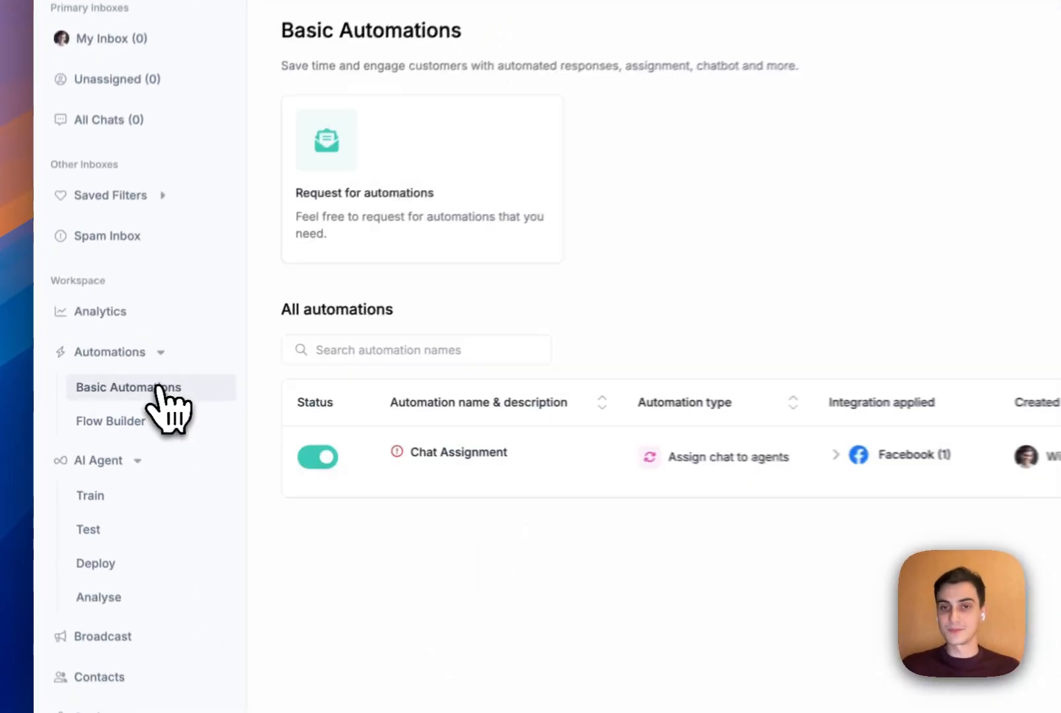
Step: Reopen the new automation templates and examine the automatic message and chat management ones
click(938, 165)
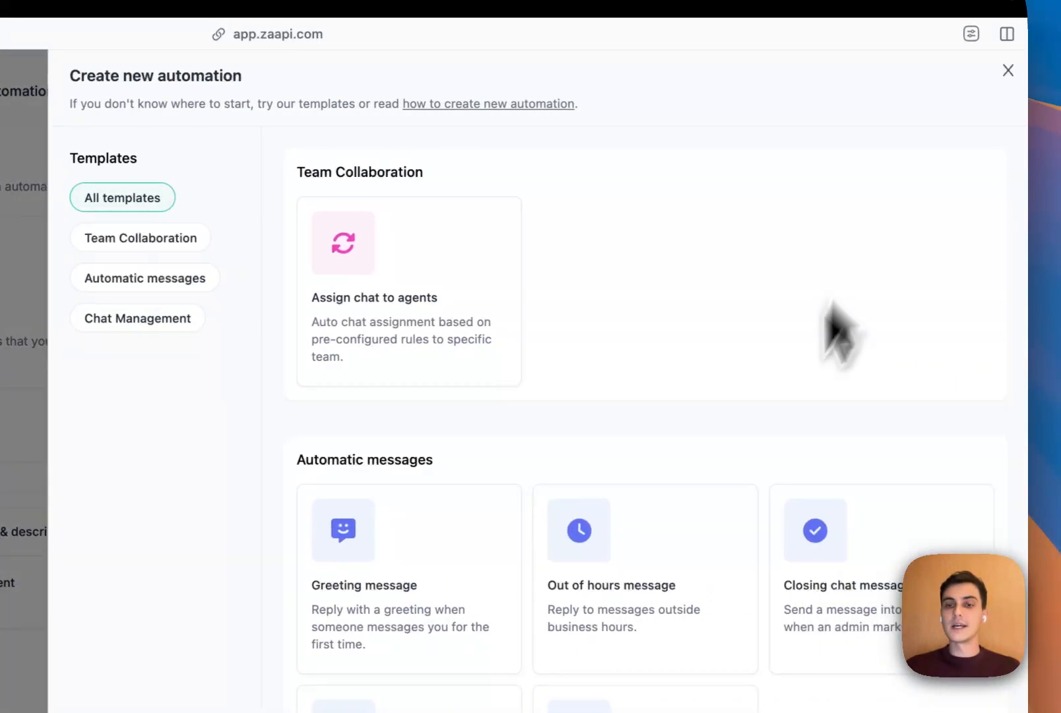
scroll(759, 462, down, 4)
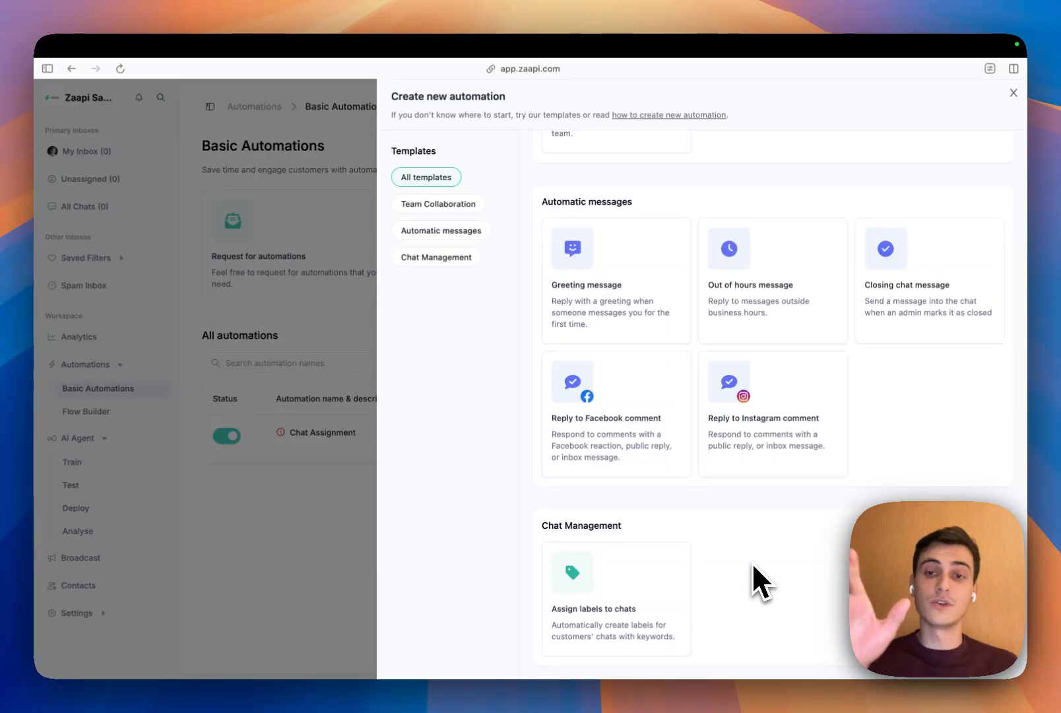
scroll(753, 566, up, 3)
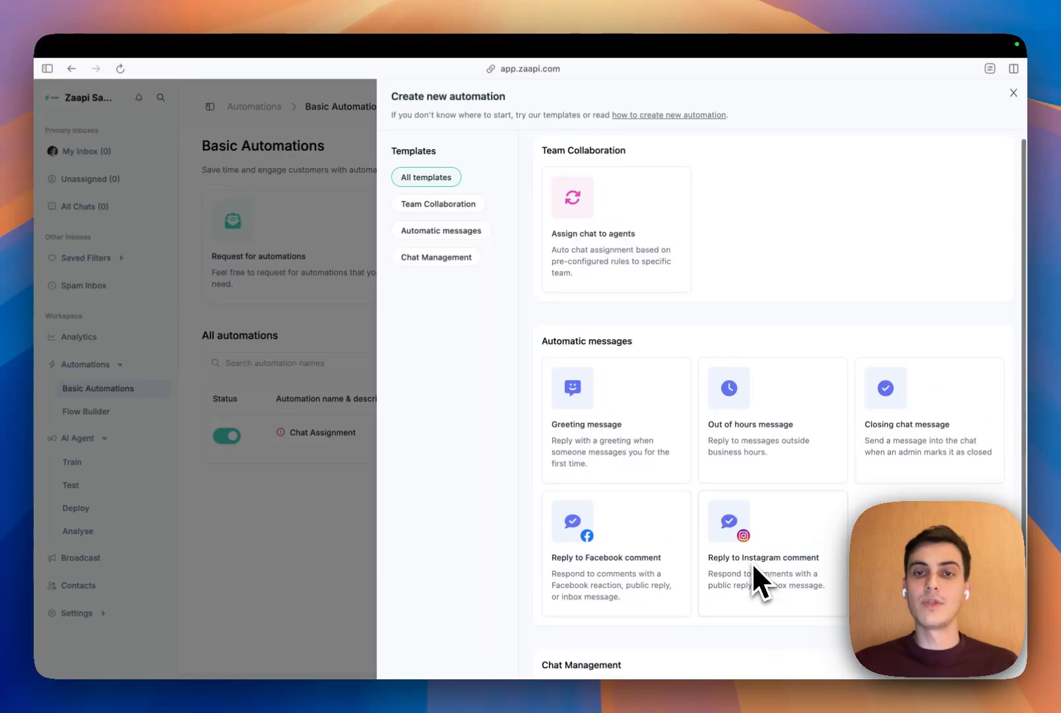
Step: Examine the remaining automation templates, including the labelling one, and close the template list
scroll(753, 566, down, 2)
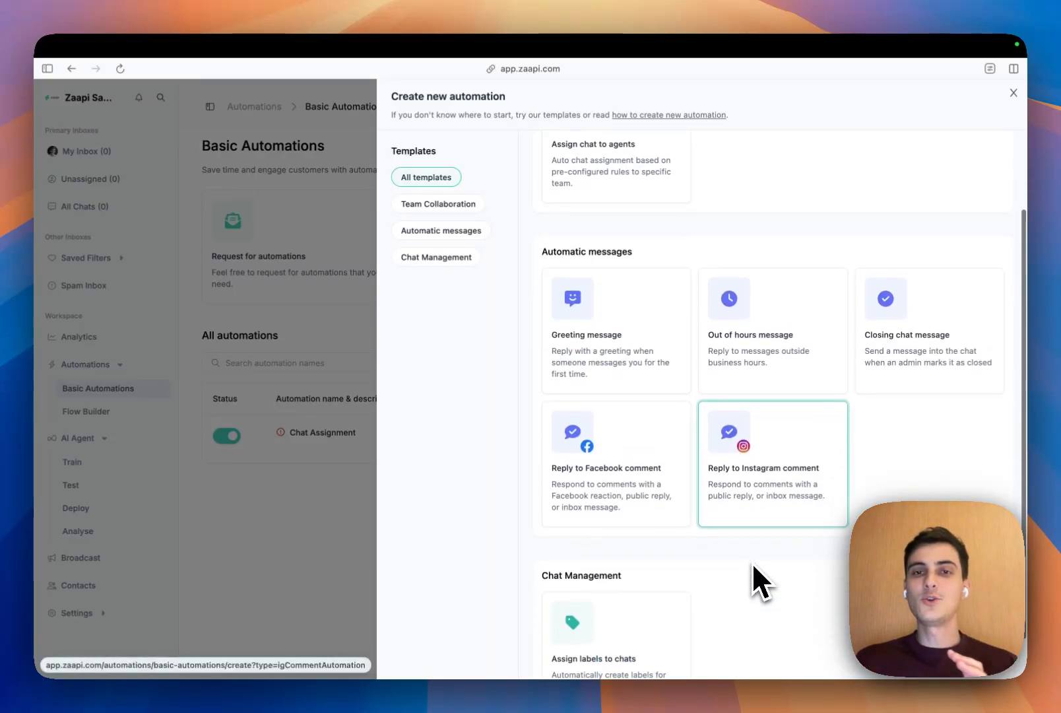
scroll(752, 562, down, 1)
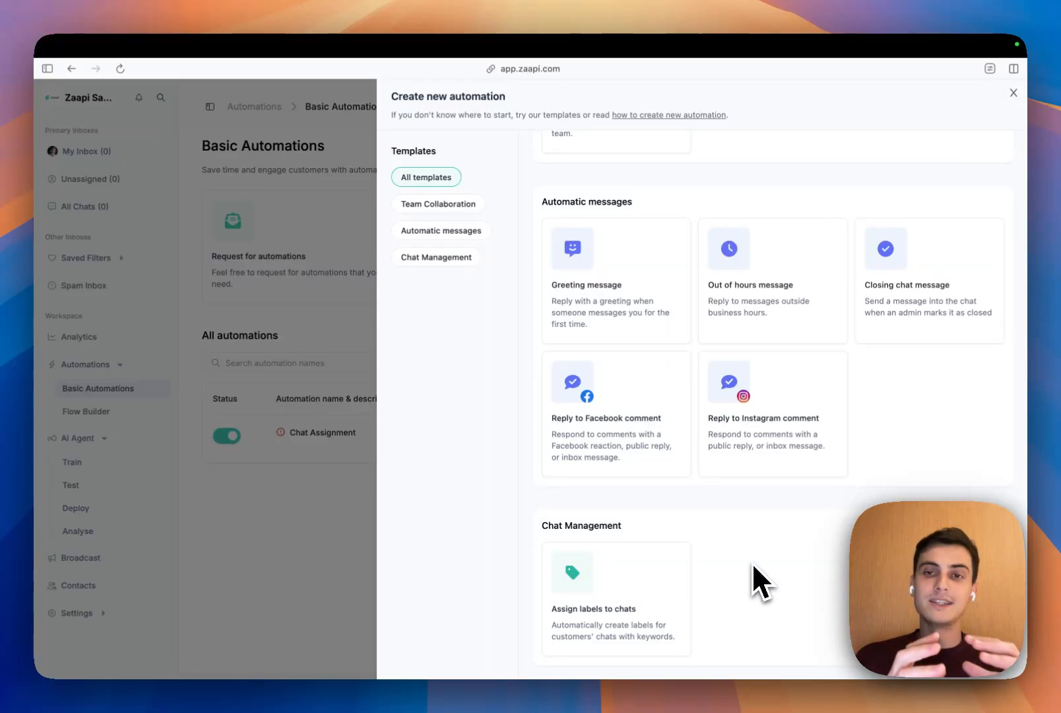
scroll(752, 562, up, 3)
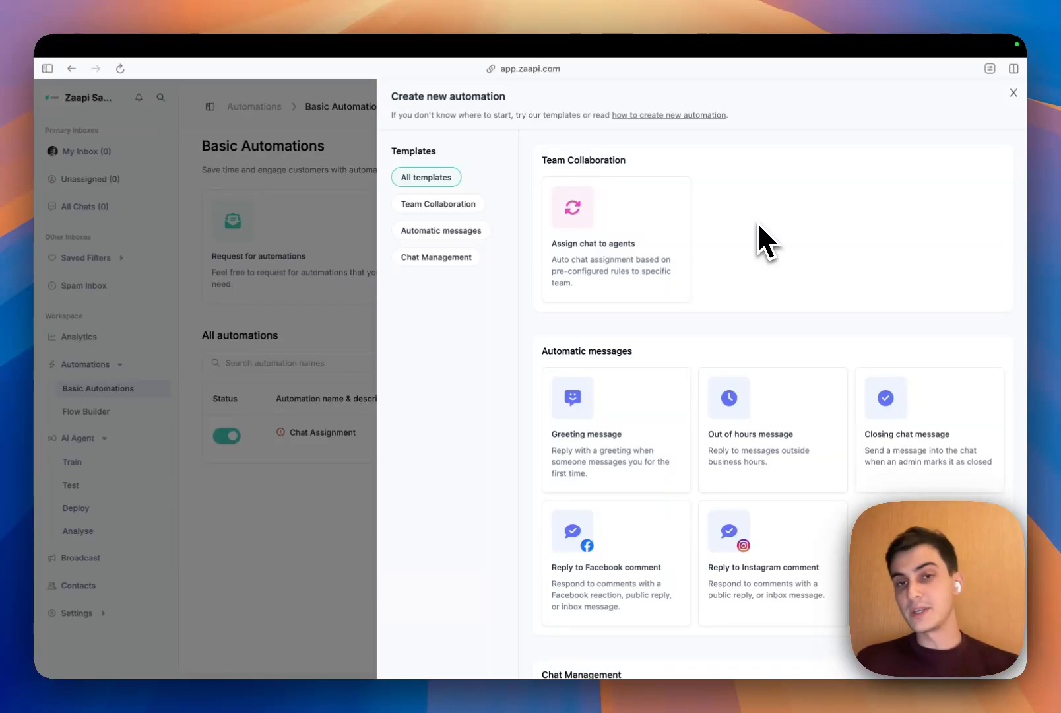
scroll(757, 221, down, 2)
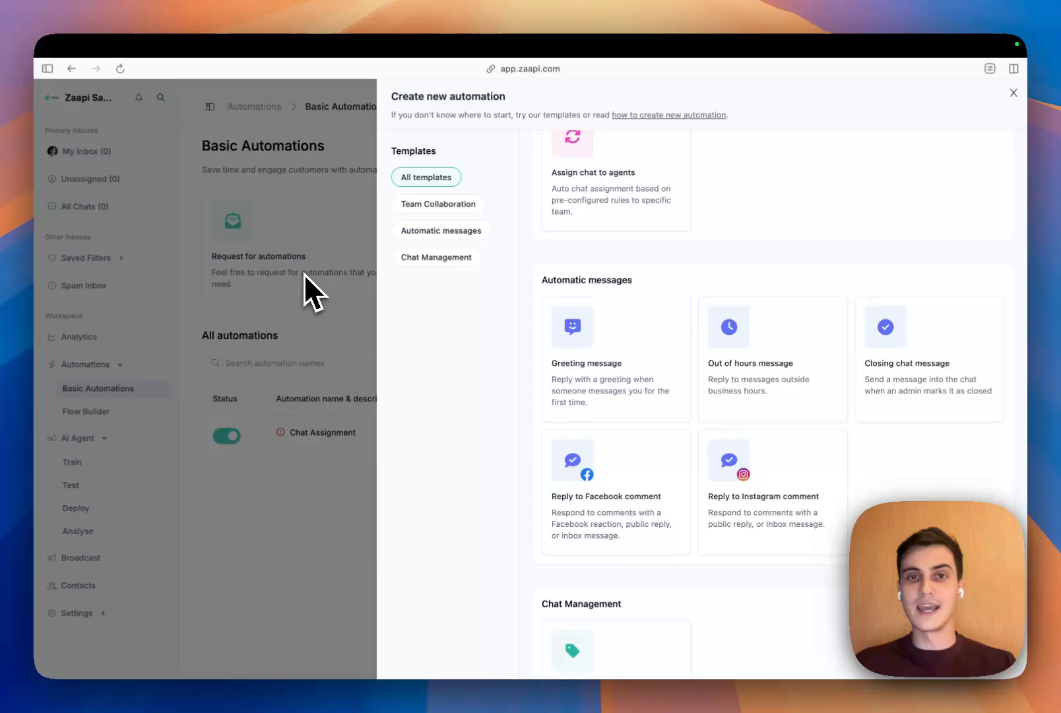
click(304, 274)
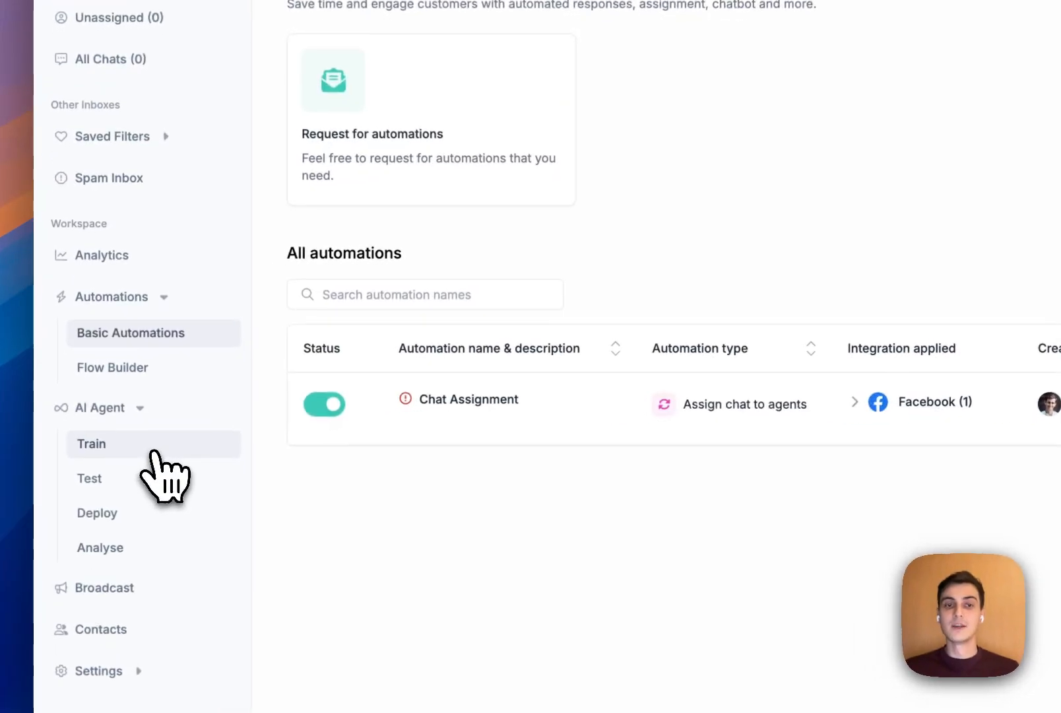
Step: Start a new knowledge source in the AI agent's training area and examine the Upload File, Add Website and Write it yourself source types
click(135, 456)
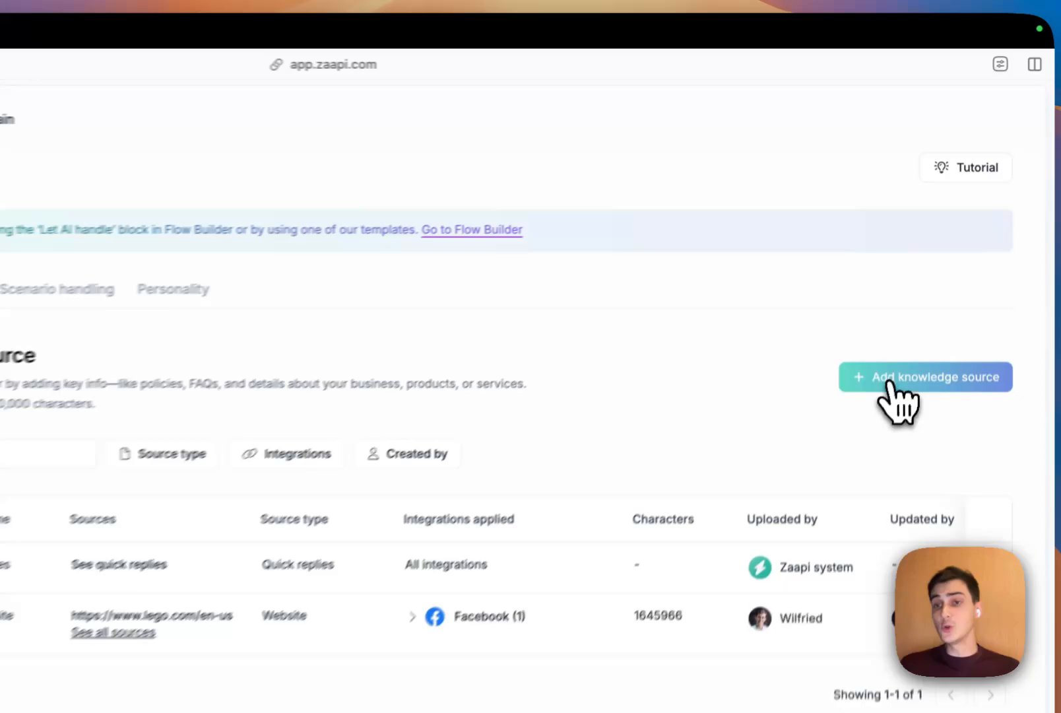
click(913, 286)
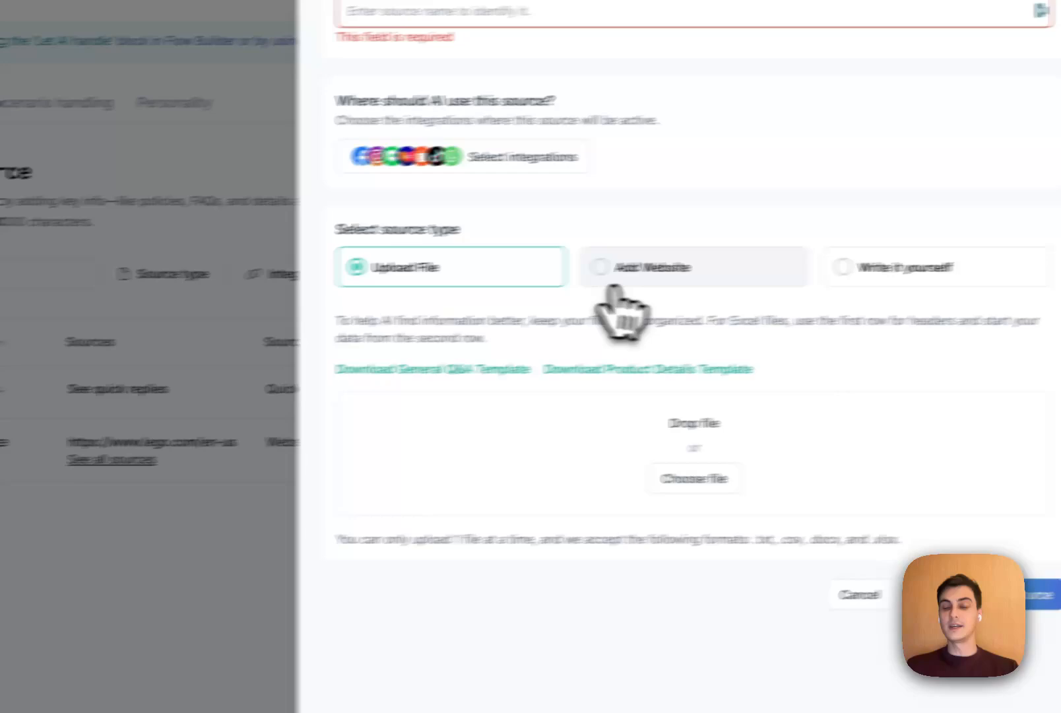
click(721, 326)
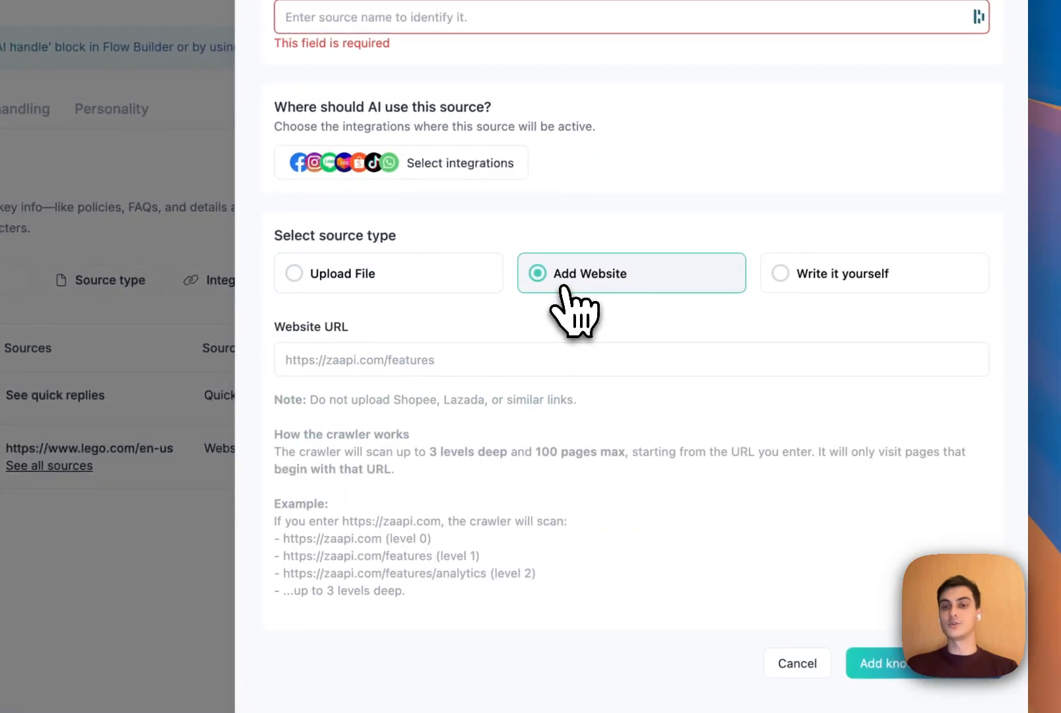
click(898, 277)
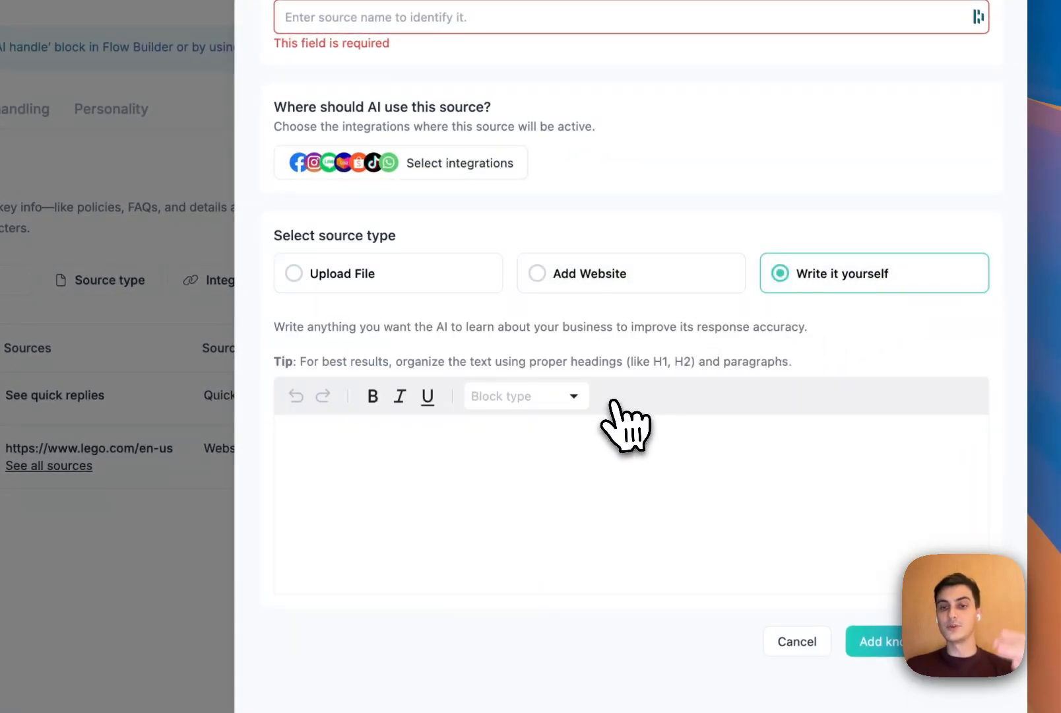
click(565, 485)
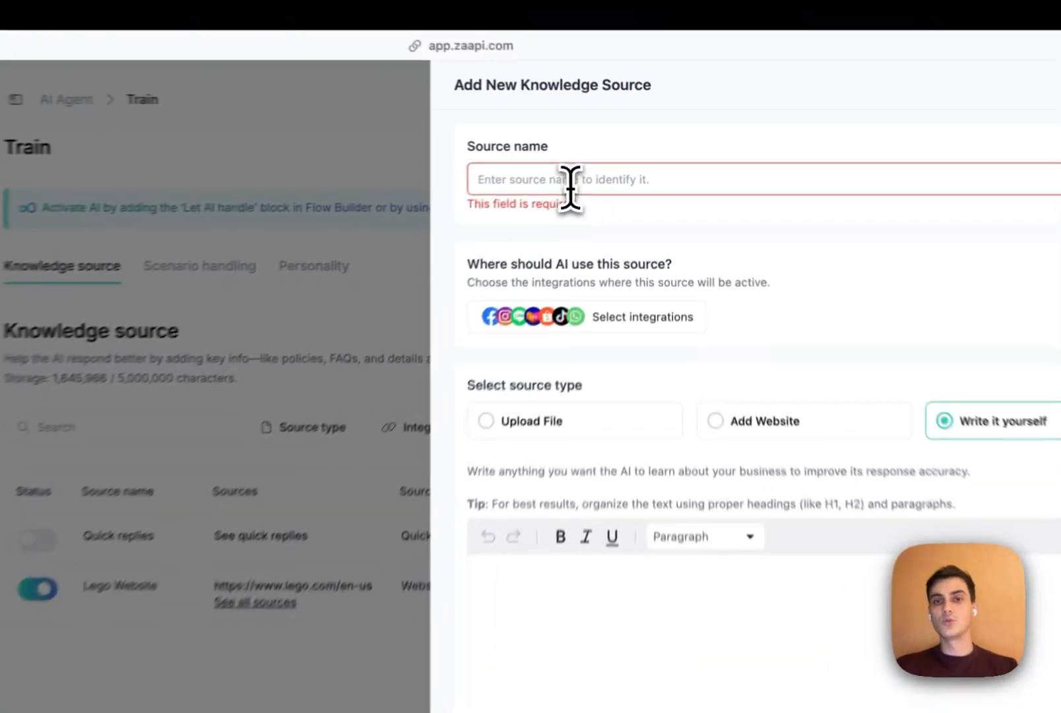
Step: Name the new knowledge source "FAQs"
click(603, 164)
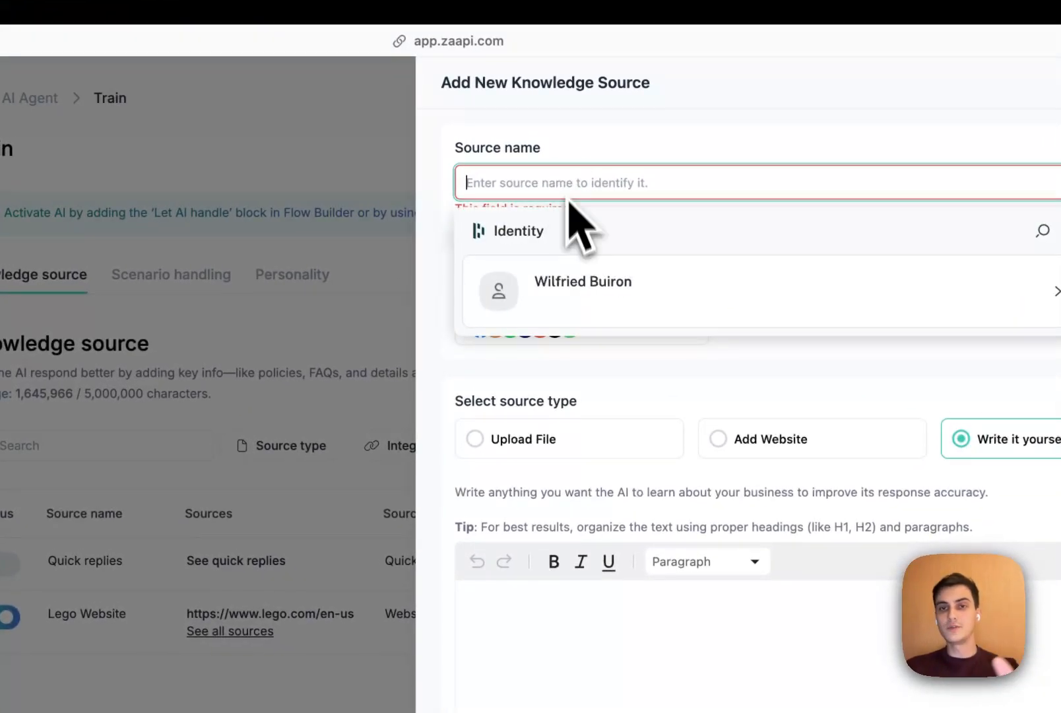
click(594, 456)
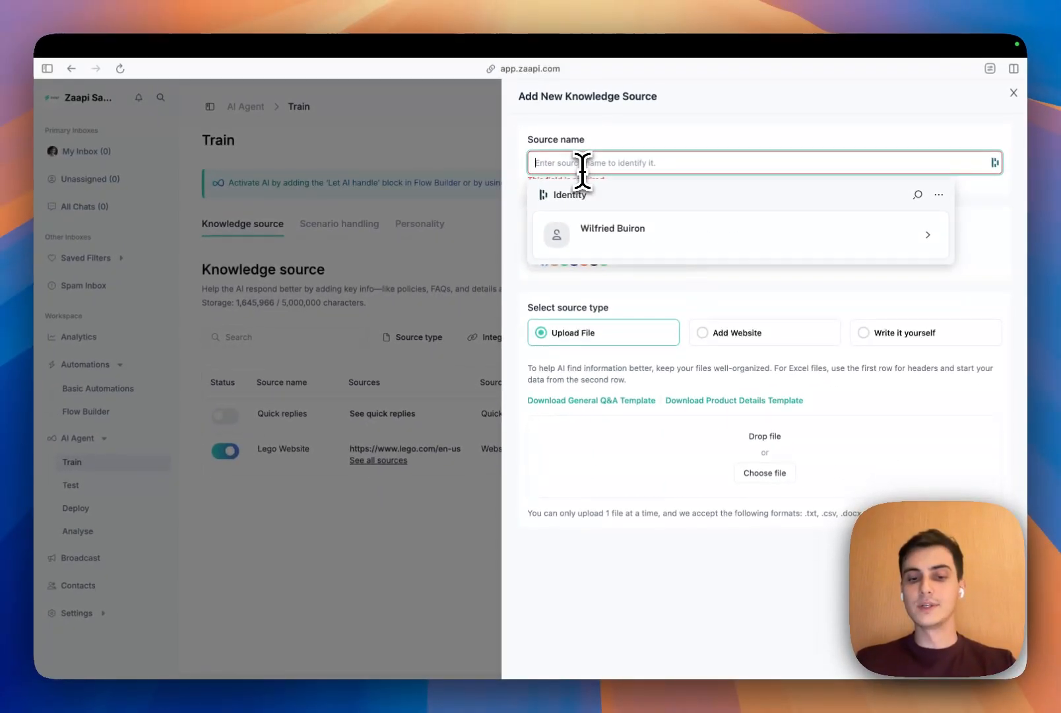
text(Retu)
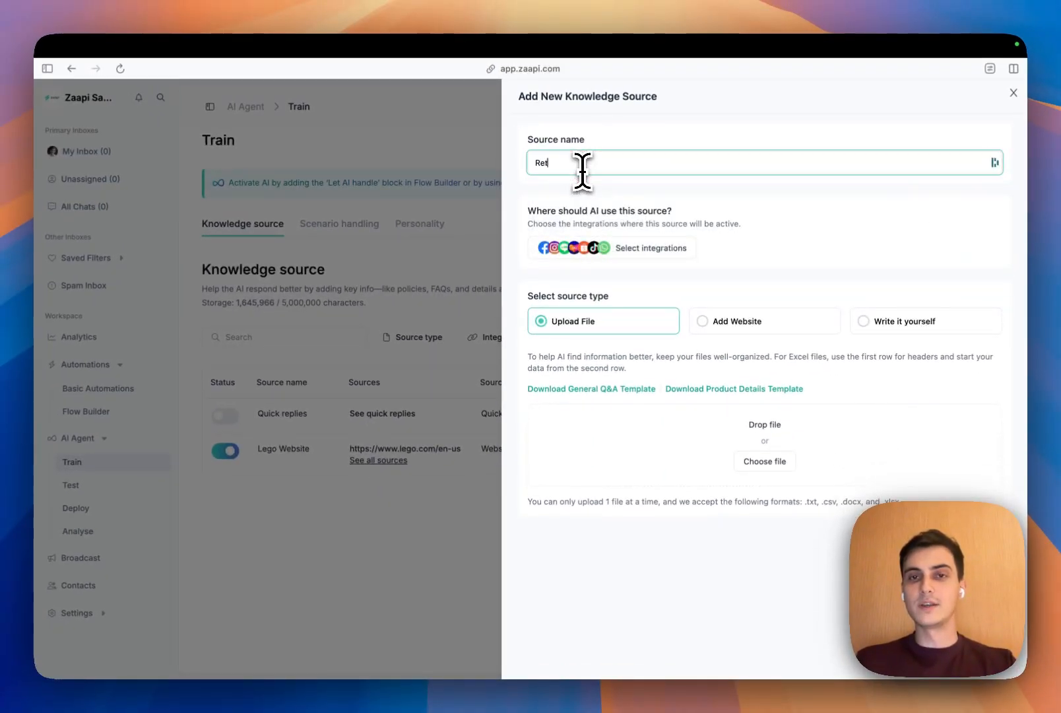
key(BackSpace)
key(BackSpace)
key(BackSpace)
key(BackSpace)
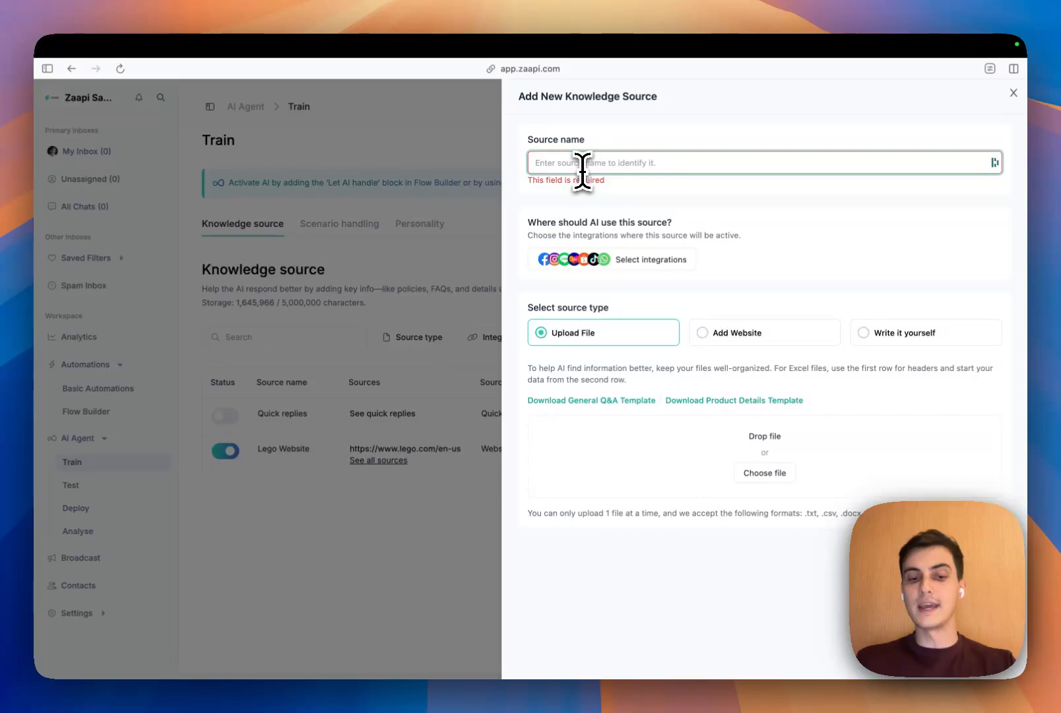
text(A)
key(BackSpace)
text(FAQs)
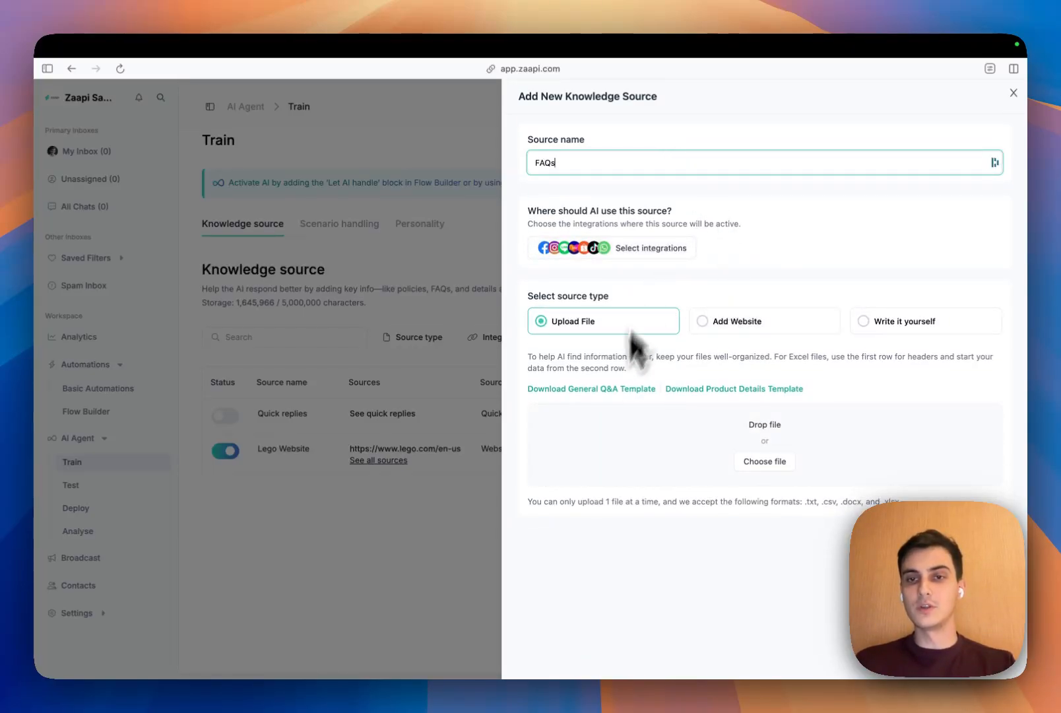
Step: Select the Facebook page Y Stuff as the source's integration, clear that selection, and leave the form without adding the source
click(650, 251)
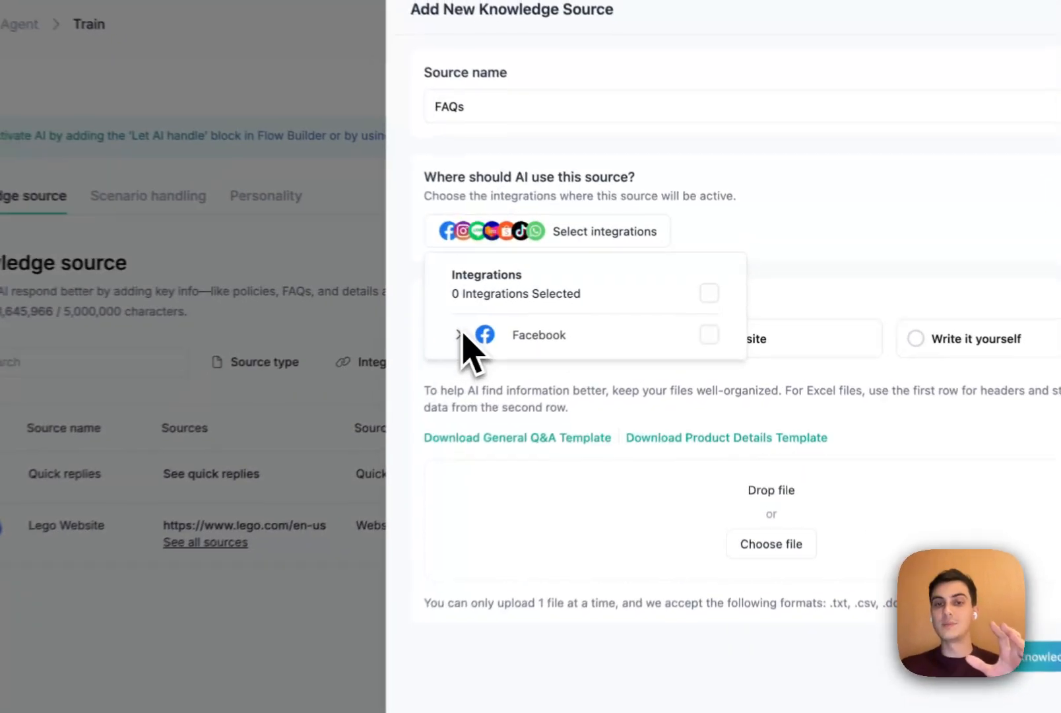
click(551, 318)
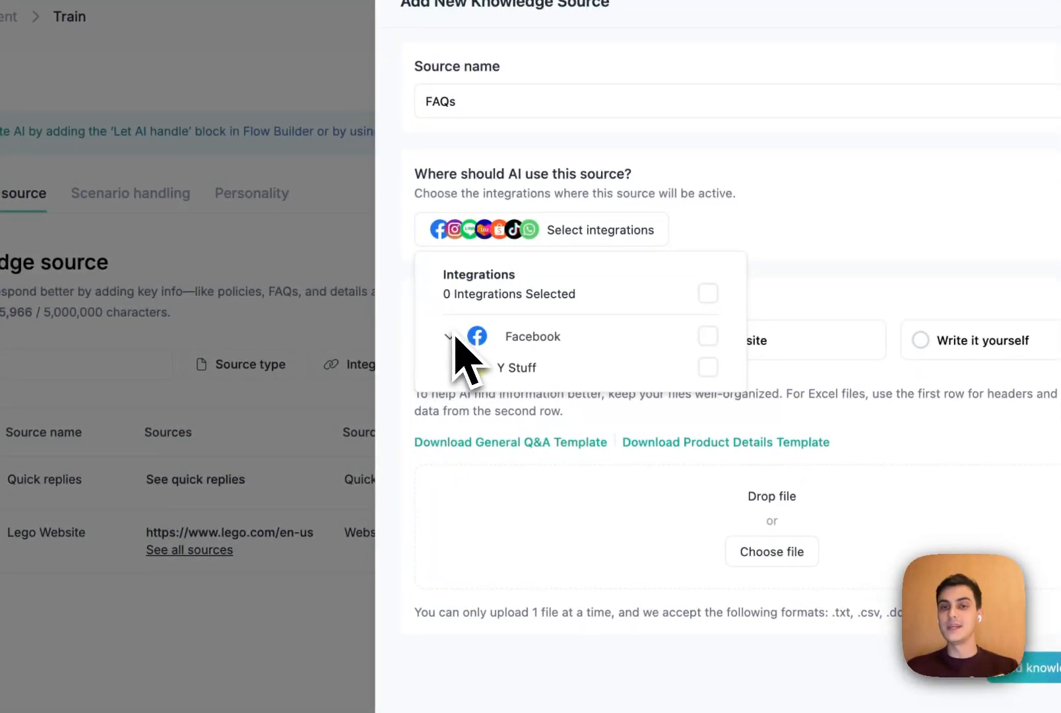
click(707, 369)
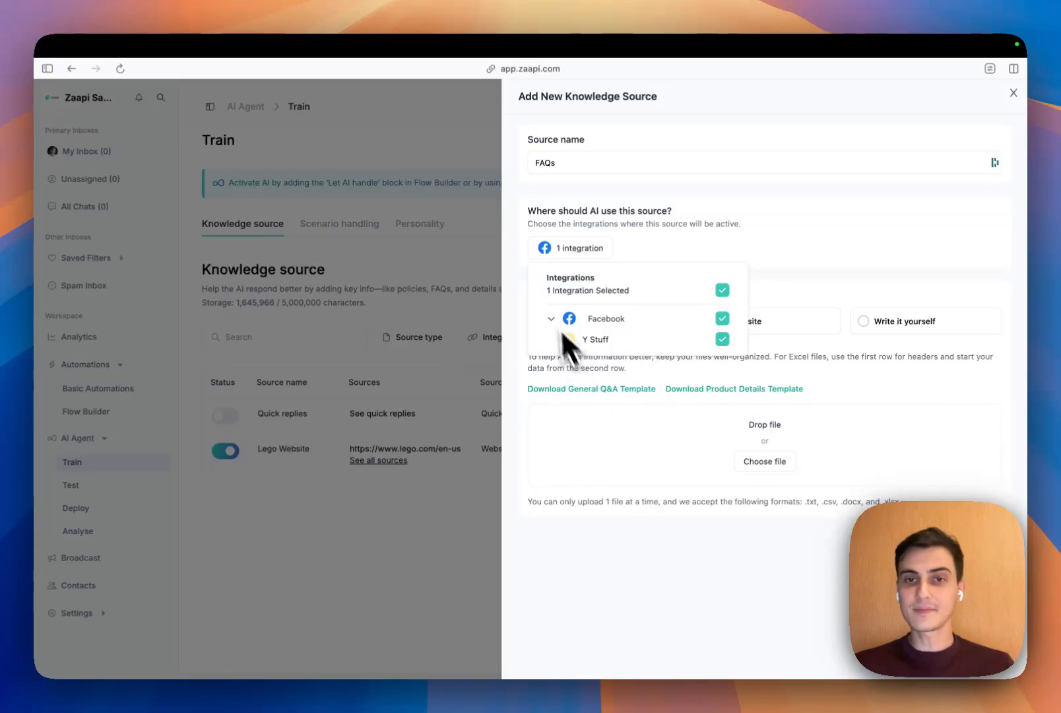
click(722, 318)
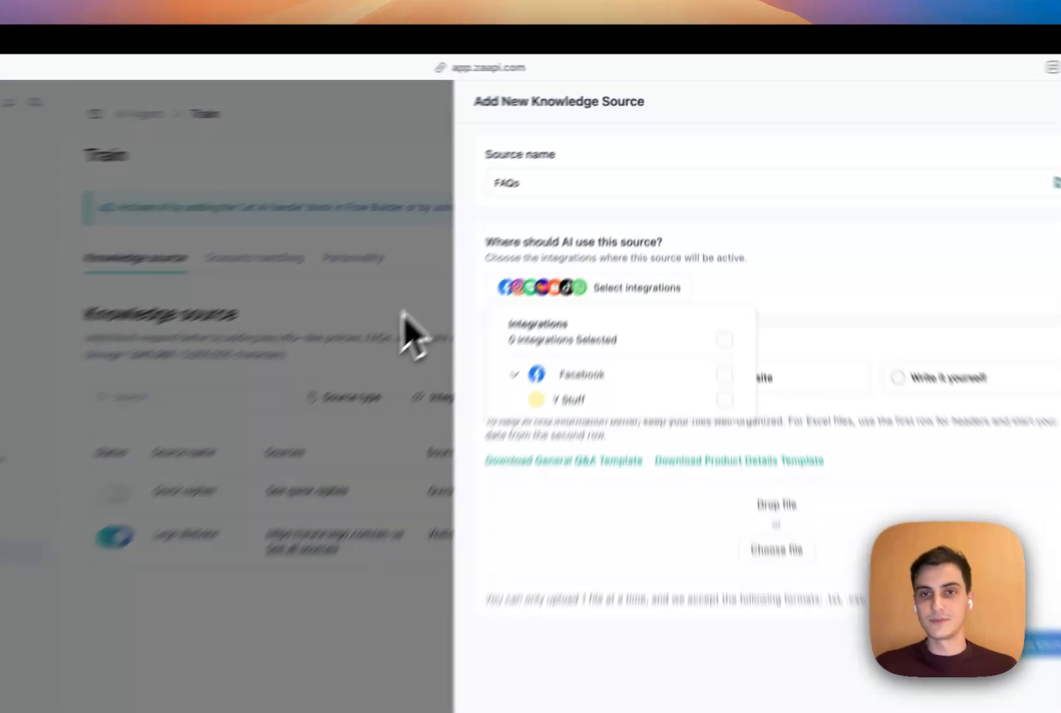
click(455, 271)
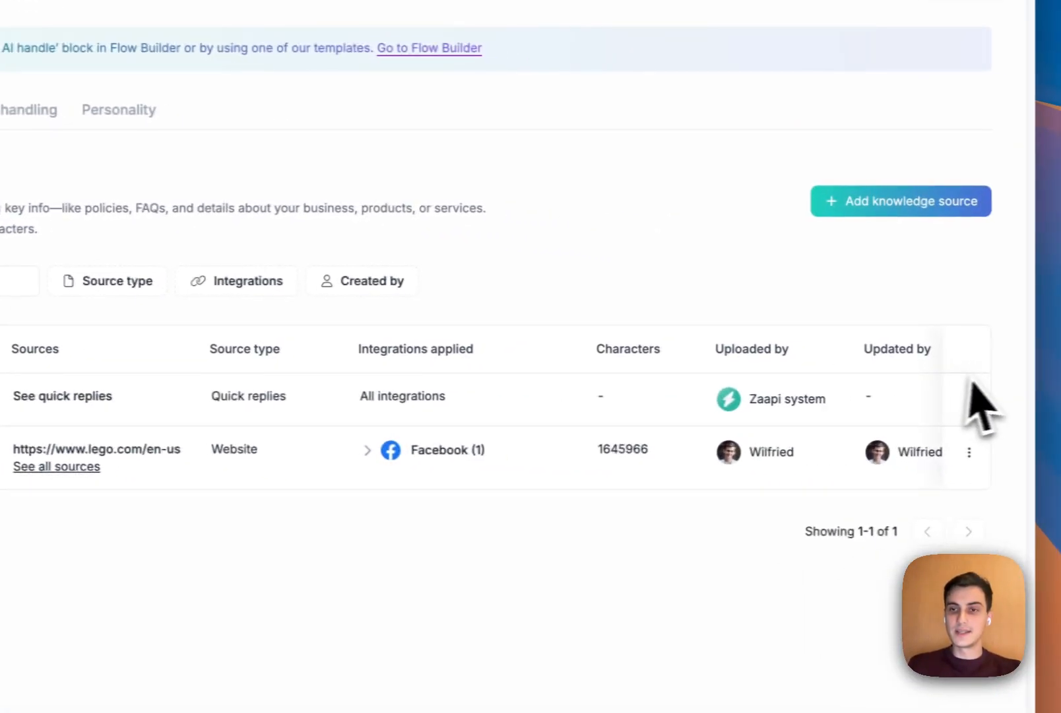
Step: Enable the Quick replies knowledge source and disable it again
drag(970, 386, 410, 396)
click(417, 394)
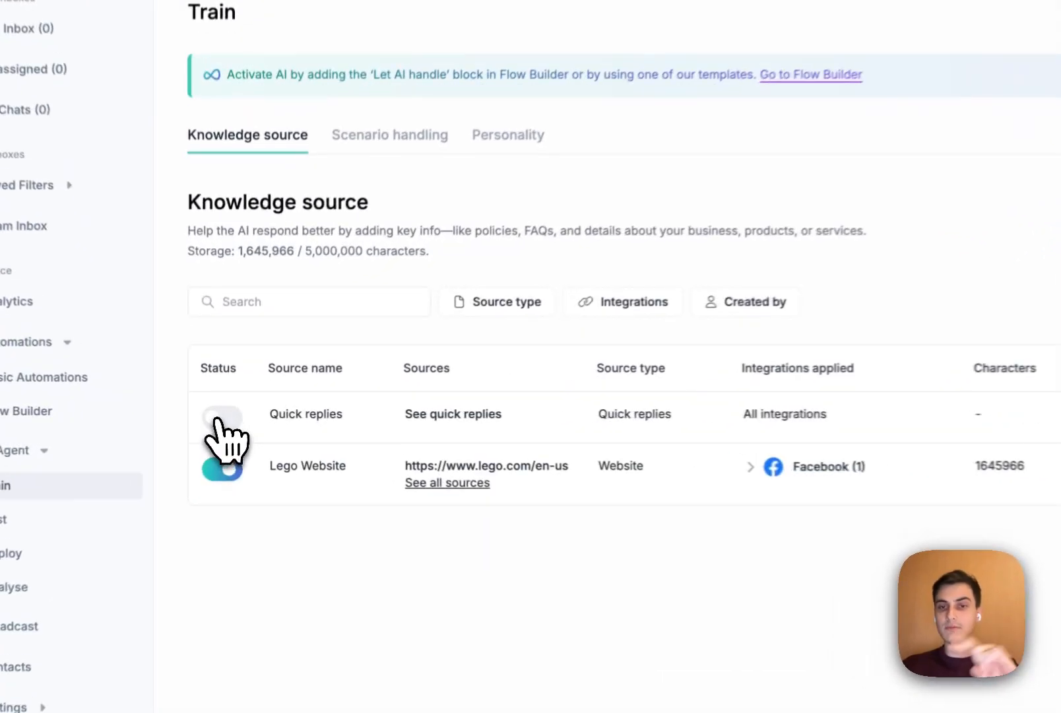
click(223, 417)
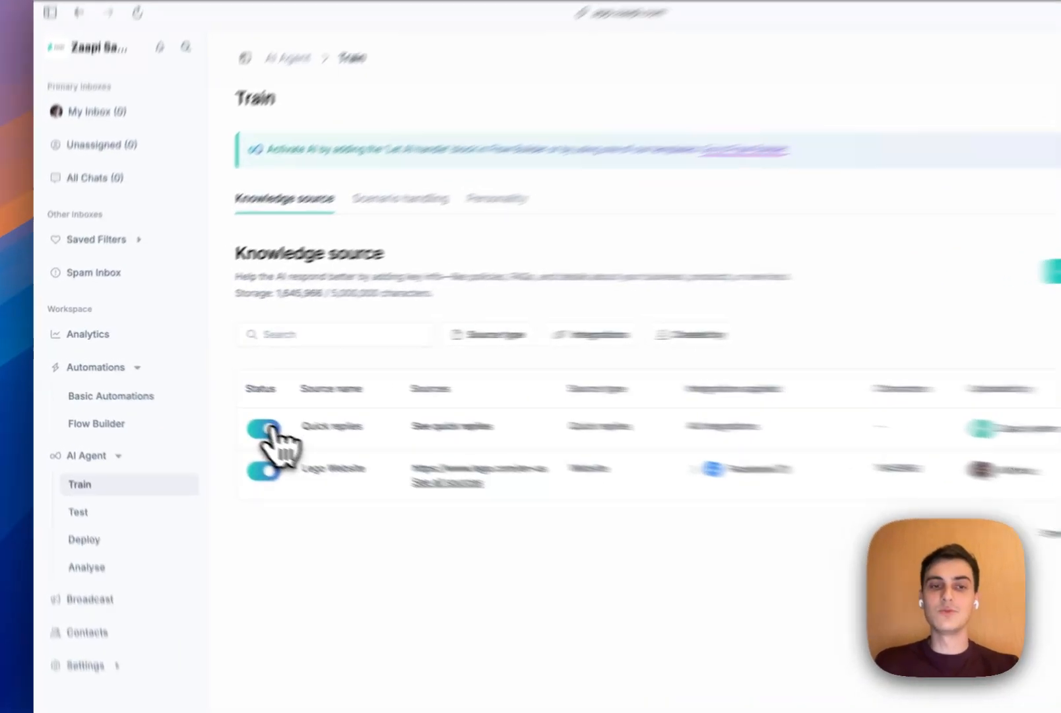
click(227, 415)
Step: Switch to the LEGO shop website, look through its home page and address, and return to the Zaapi training page
mouse_move(39, 363)
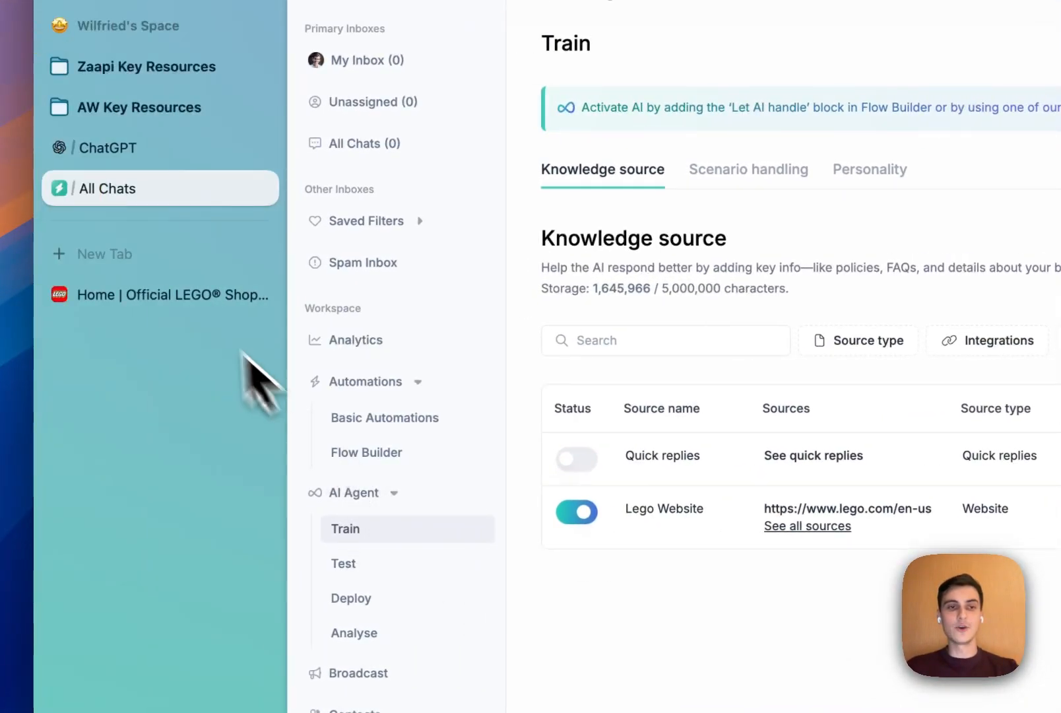
click(184, 298)
scroll(746, 429, down, 15)
scroll(736, 412, up, 18)
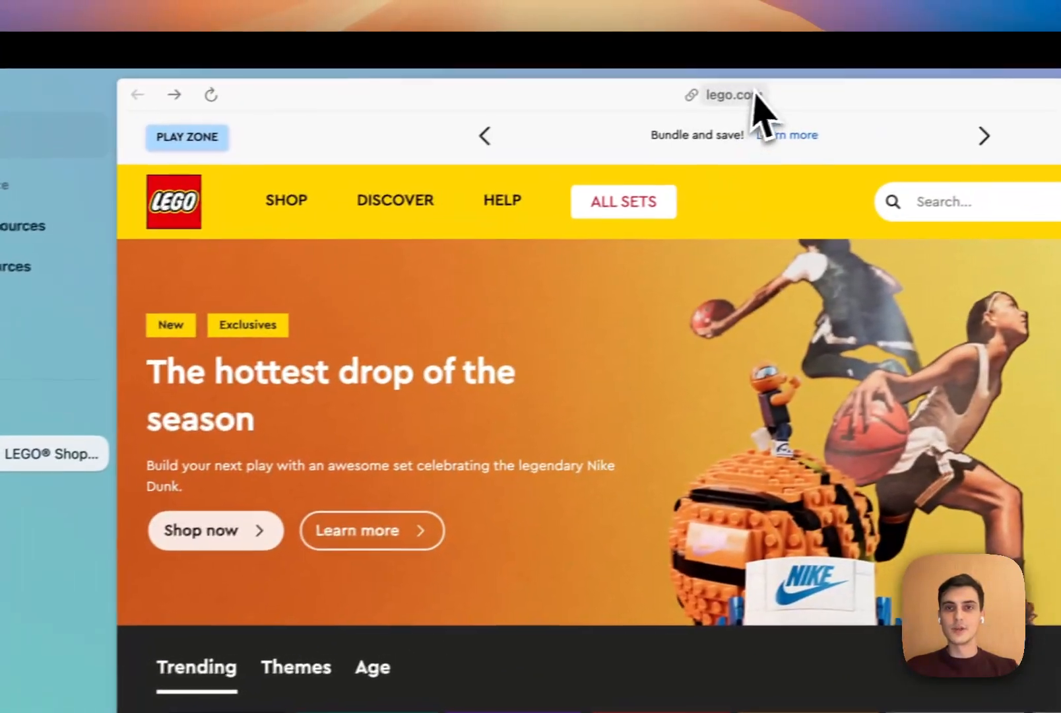
click(745, 29)
key(Escape)
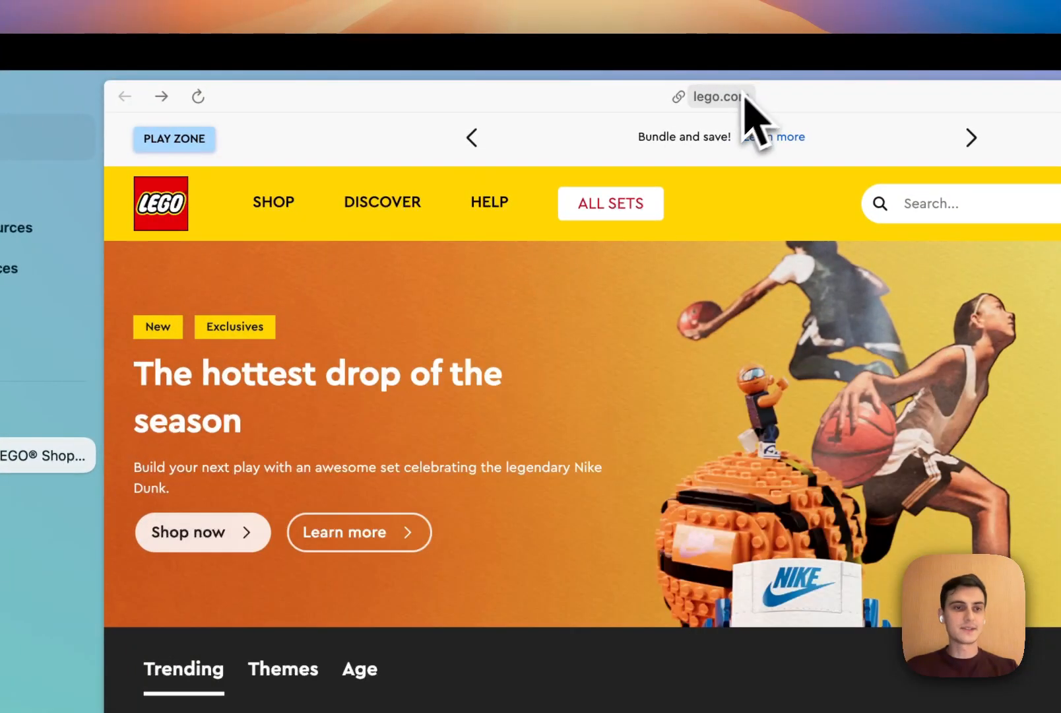
click(44, 343)
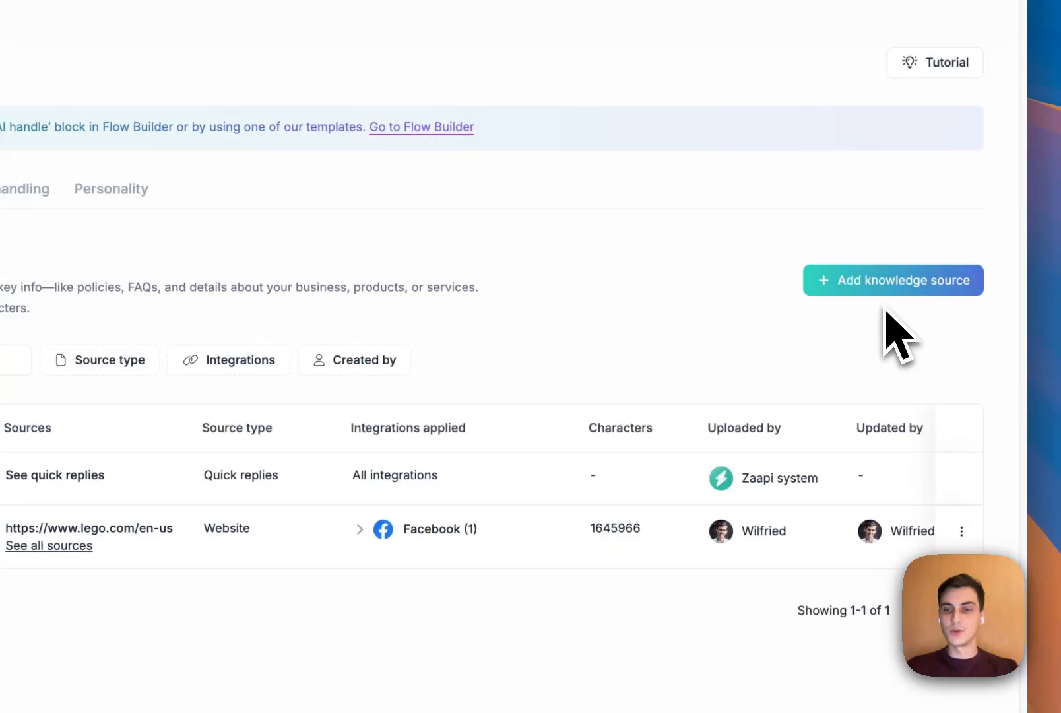
Step: Open the Lego Website knowledge source for editing, review its settings, close it, and check its character count in the list
click(962, 531)
click(885, 567)
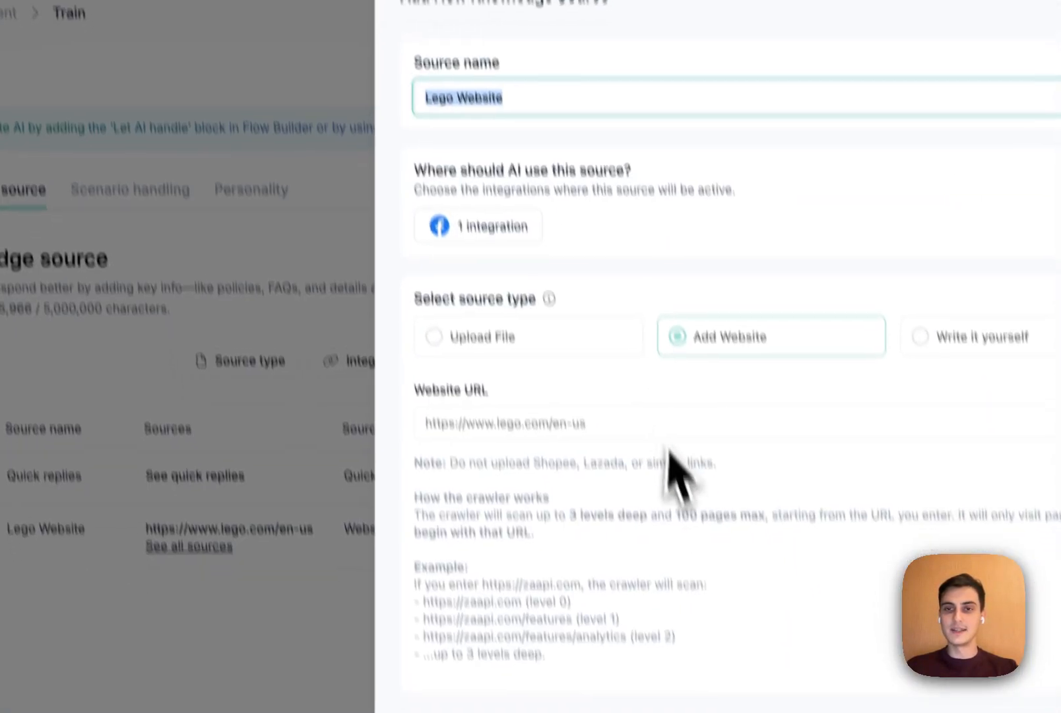
click(349, 425)
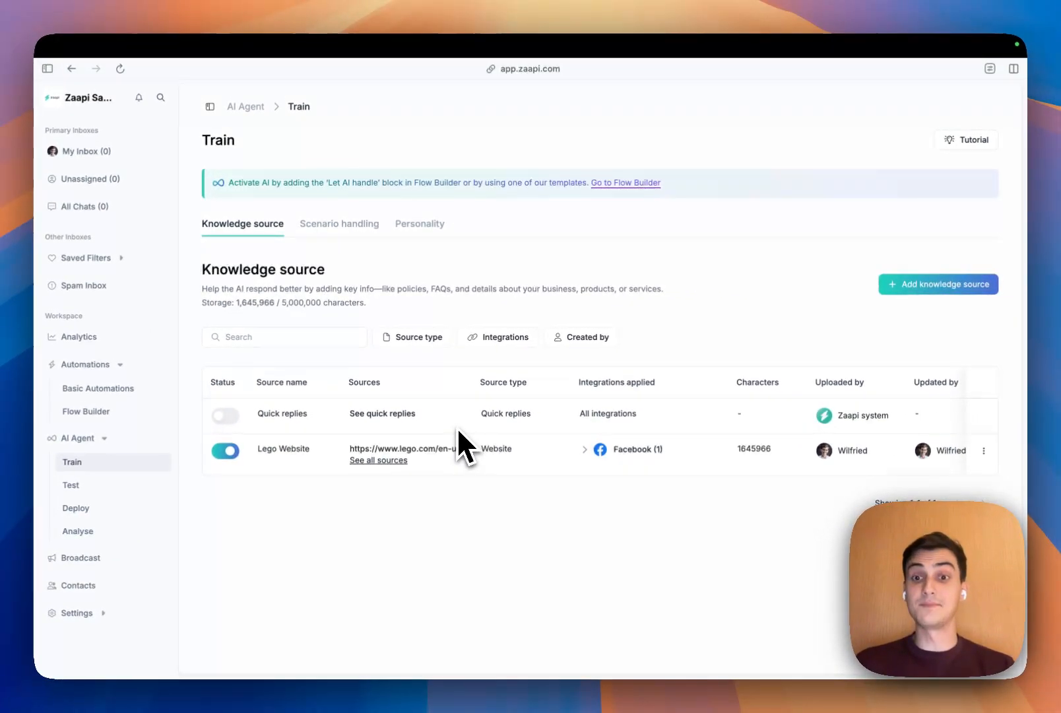
double_click(746, 449)
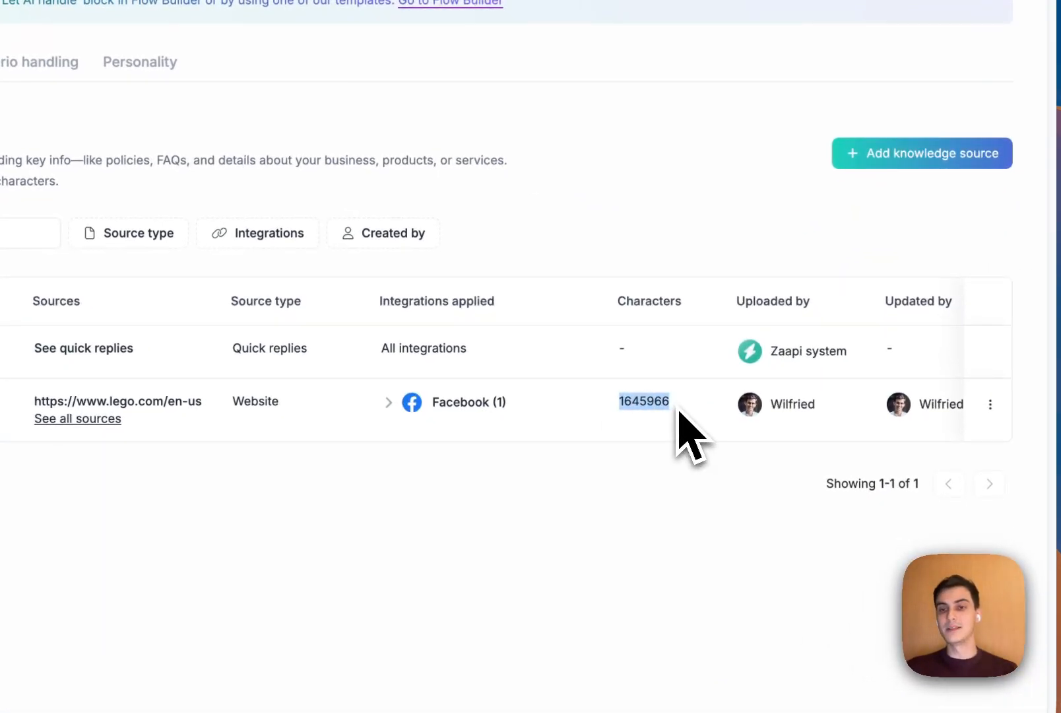
click(679, 410)
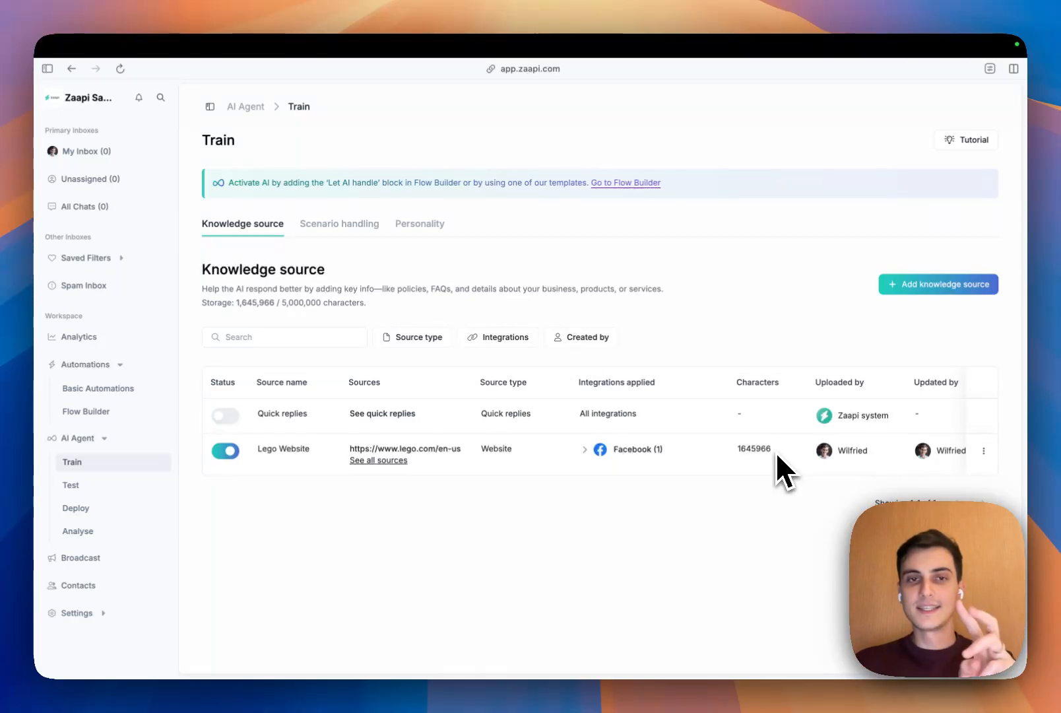
Step: Open the Order Returns scenario for editing and review its name and trigger description
click(362, 225)
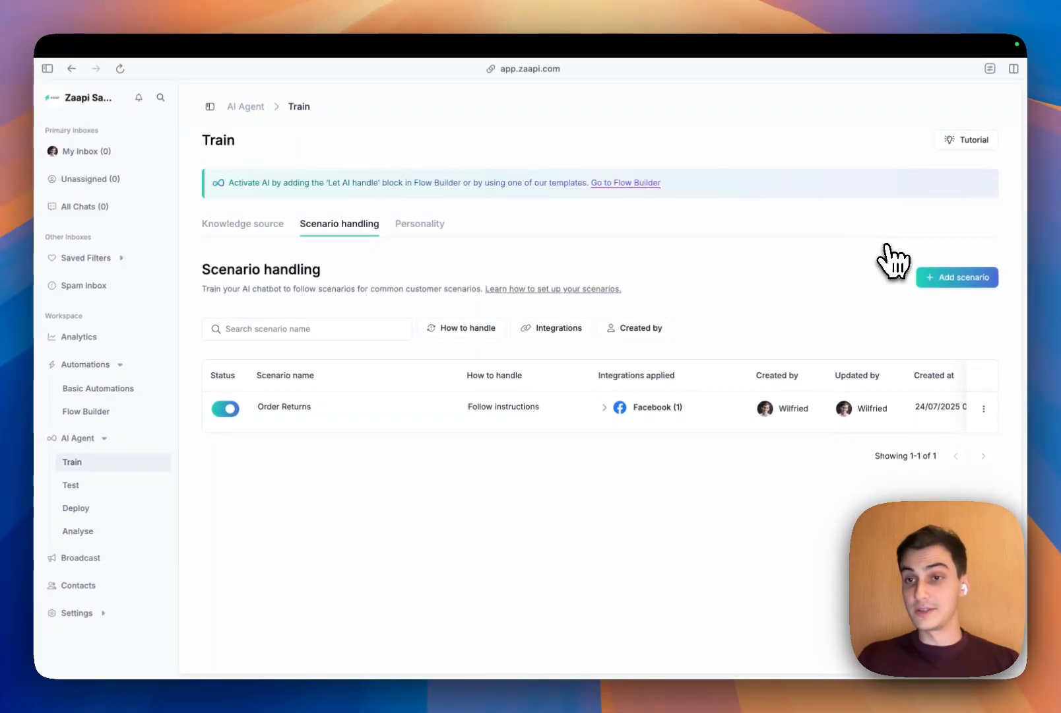
click(984, 408)
click(950, 438)
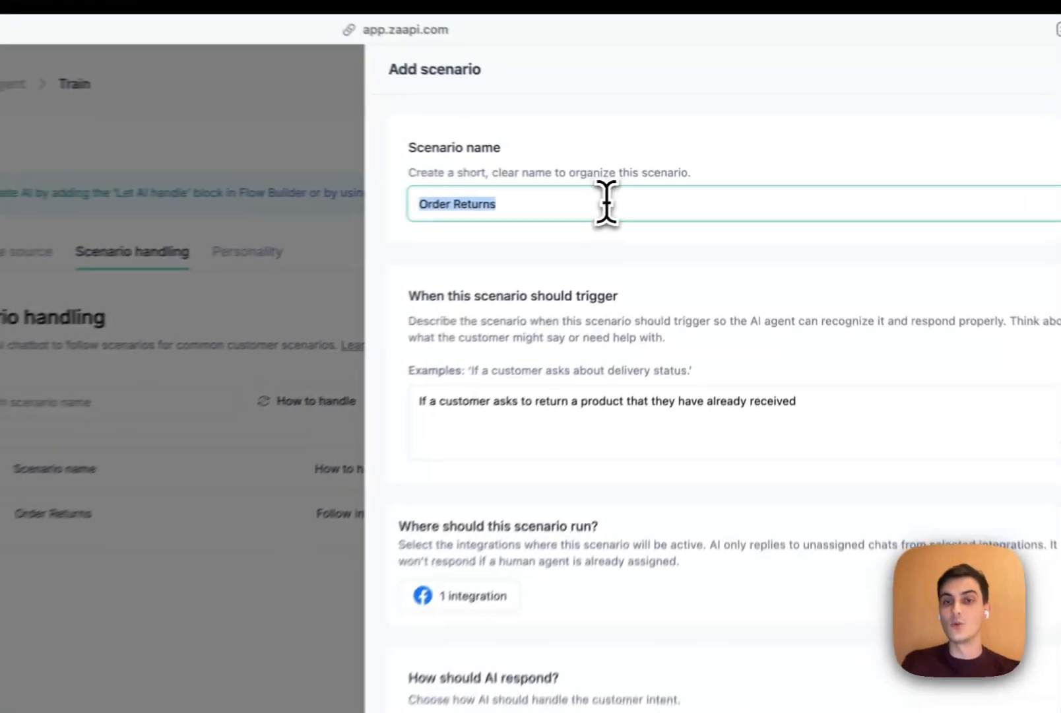
click(670, 190)
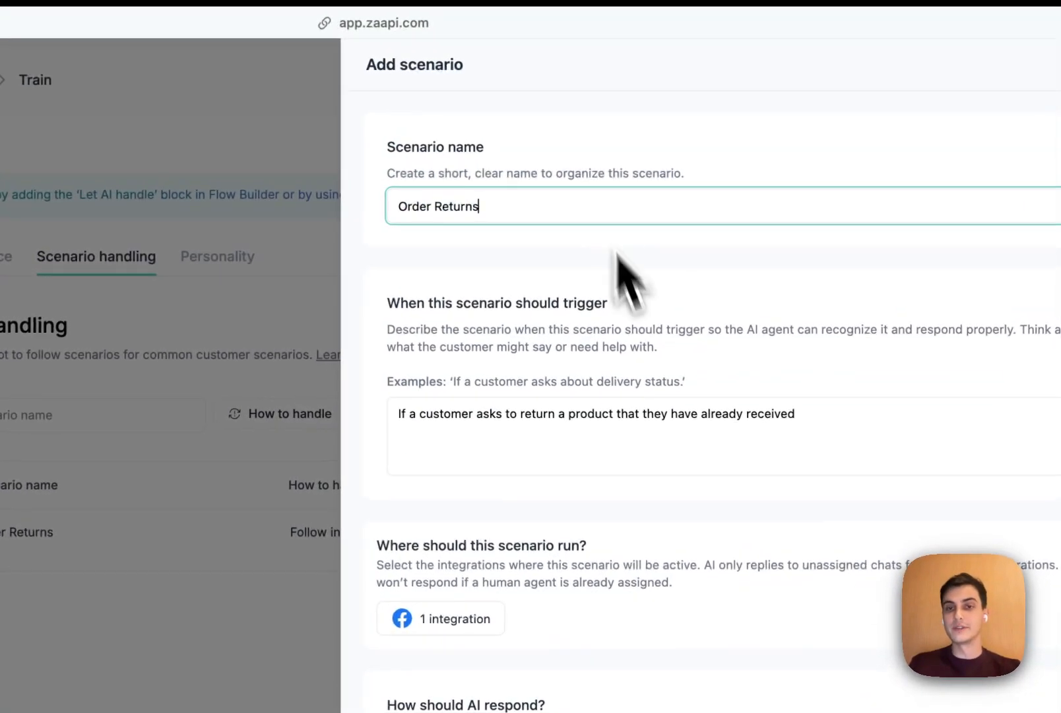
scroll(706, 284, down, 2)
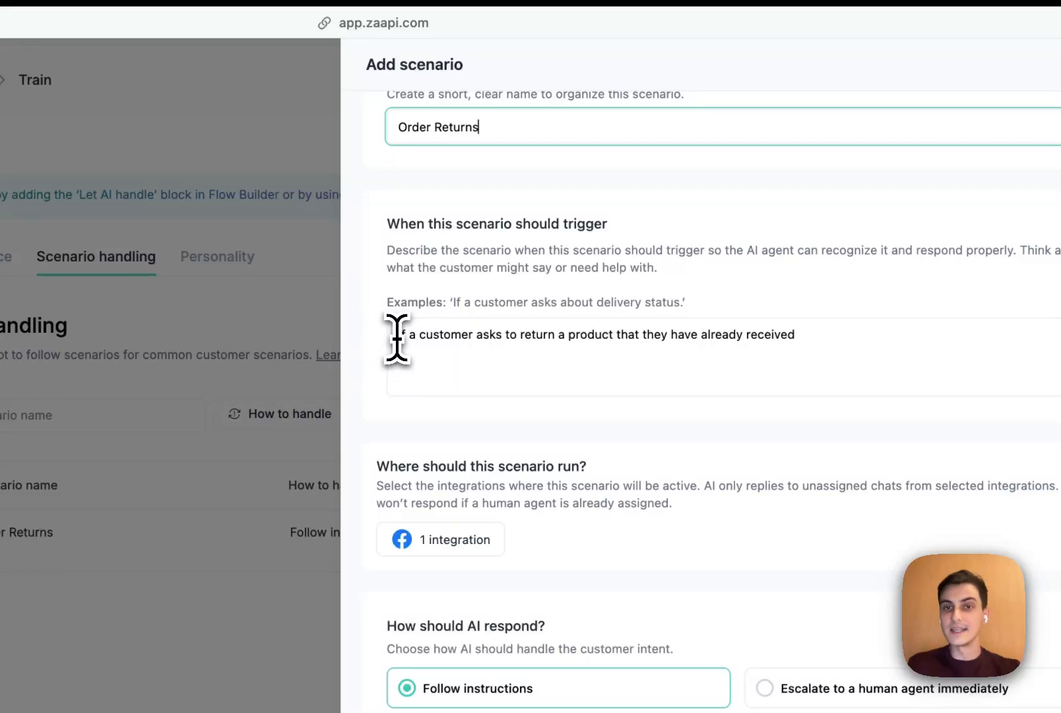
drag(398, 337, 817, 344)
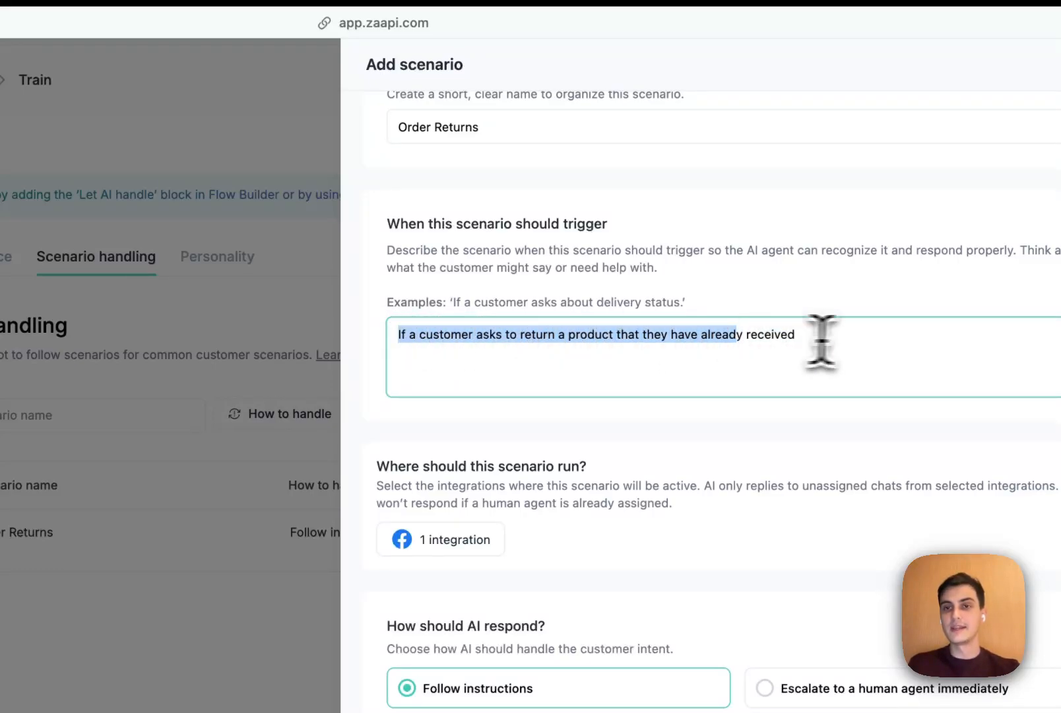
click(822, 343)
scroll(822, 342, down, 1)
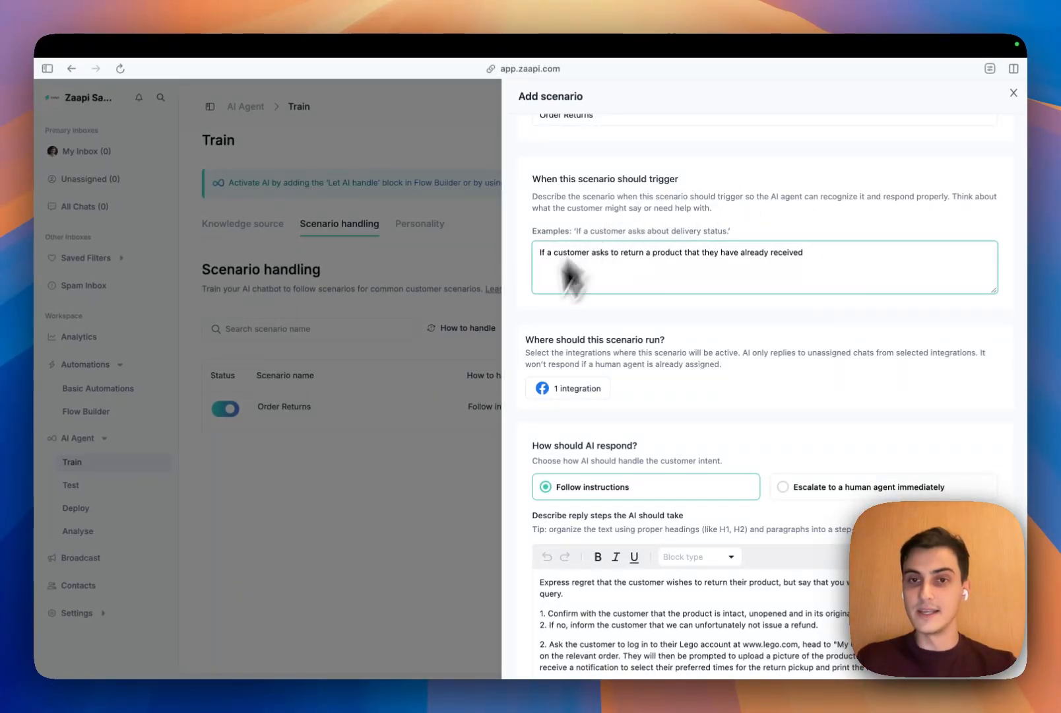
Step: Check which integrations the Order Returns scenario runs on and close the integration list
scroll(713, 259, down, 3)
click(581, 293)
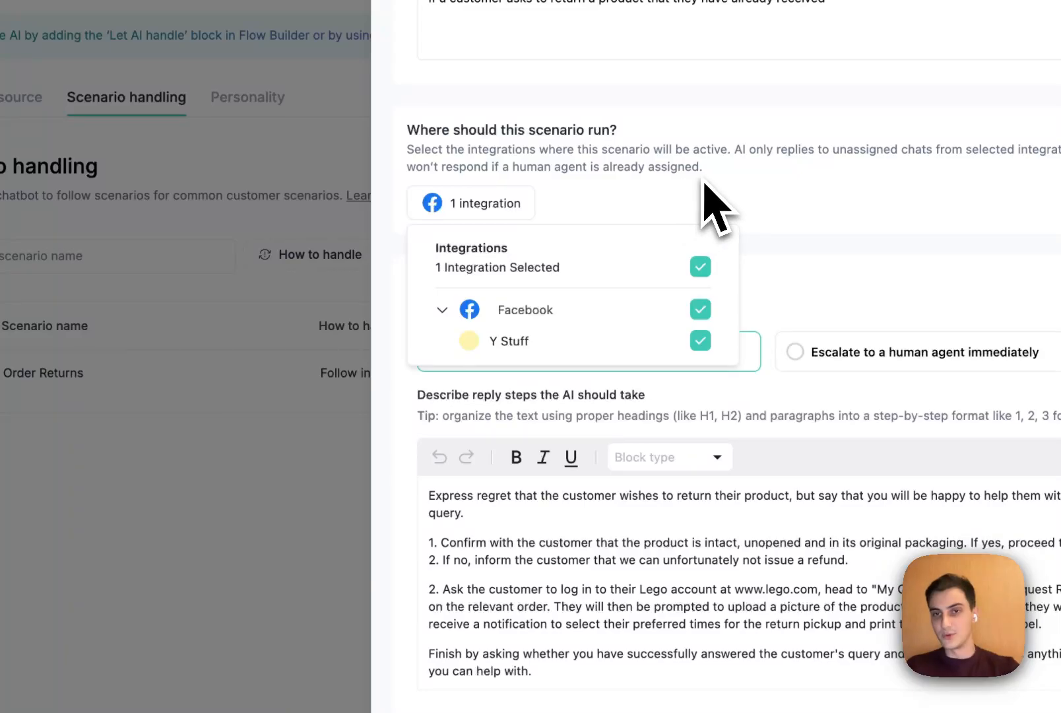
click(705, 185)
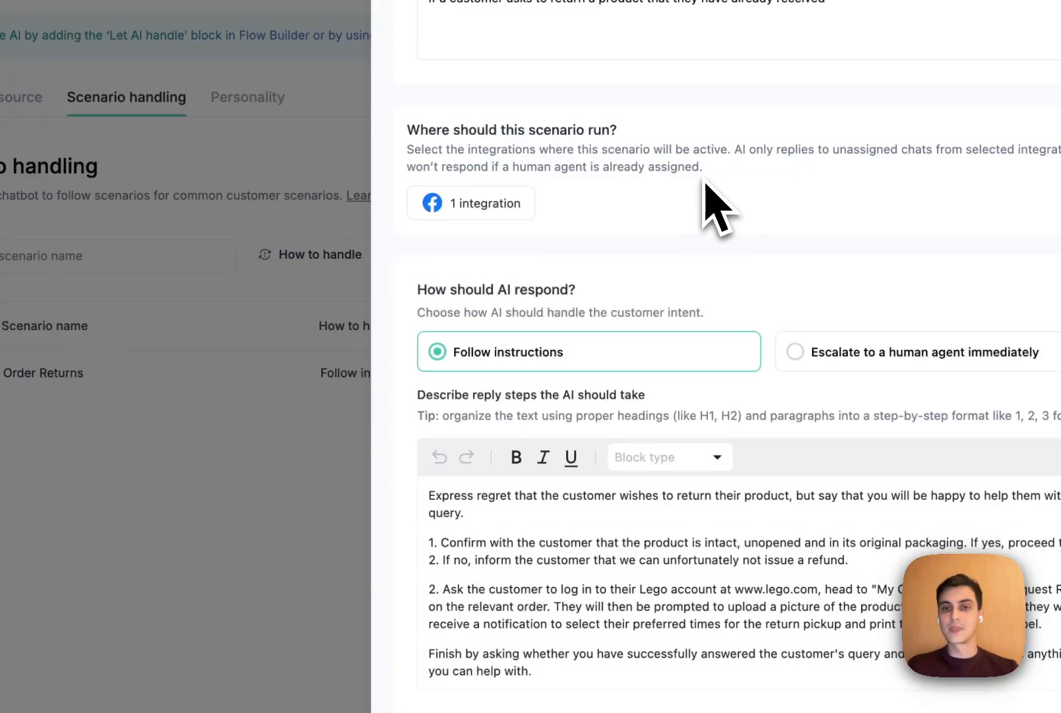
Step: Read through the reply steps the AI follows for order returns and leave the scenario without saving
drag(605, 495, 754, 709)
click(724, 652)
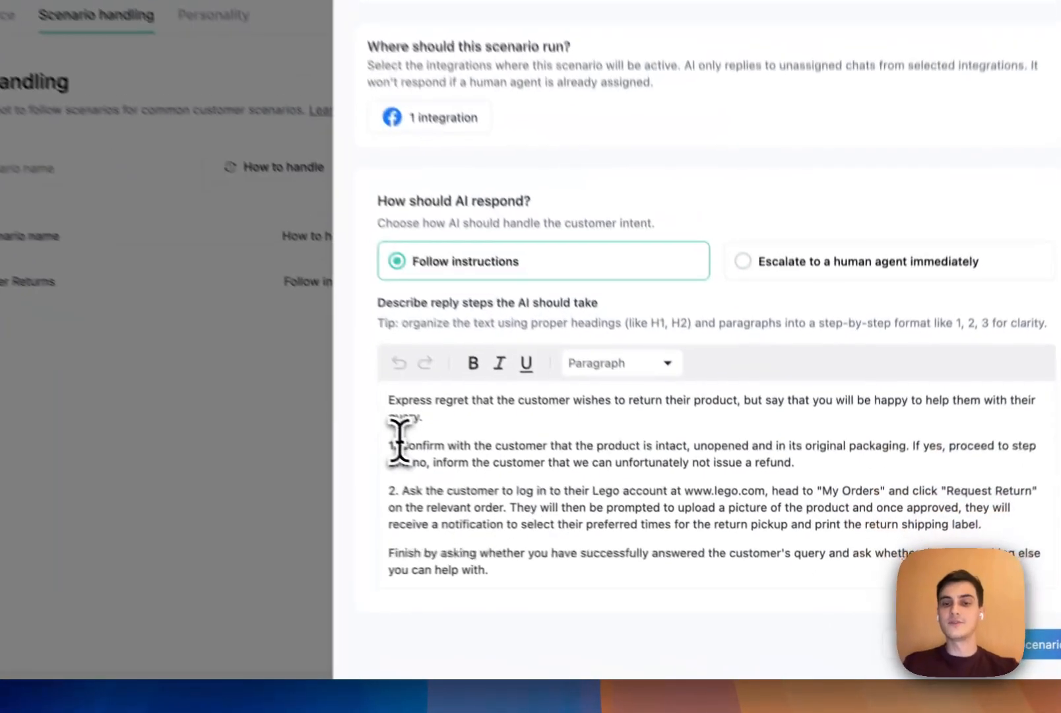
drag(548, 518, 852, 519)
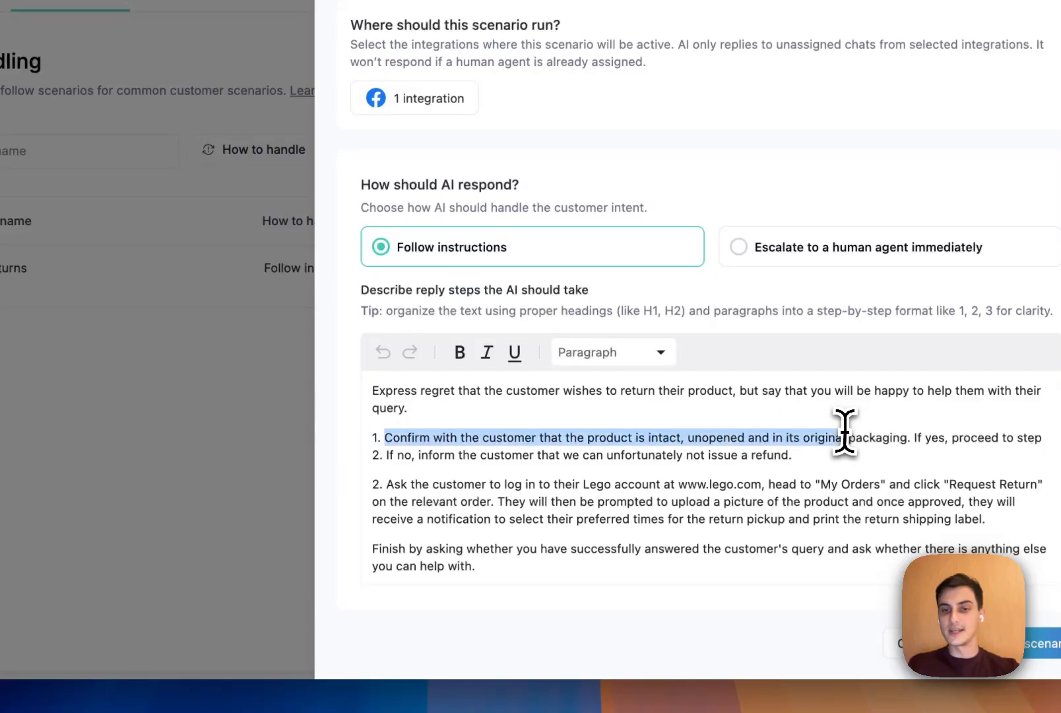
click(601, 441)
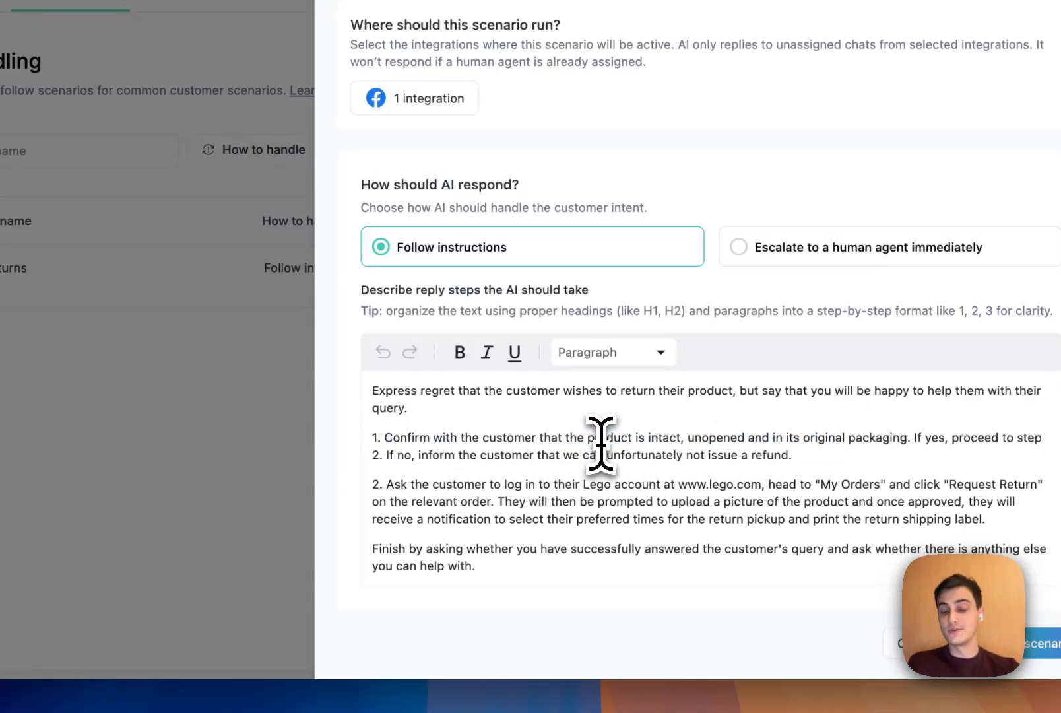
drag(481, 455, 775, 454)
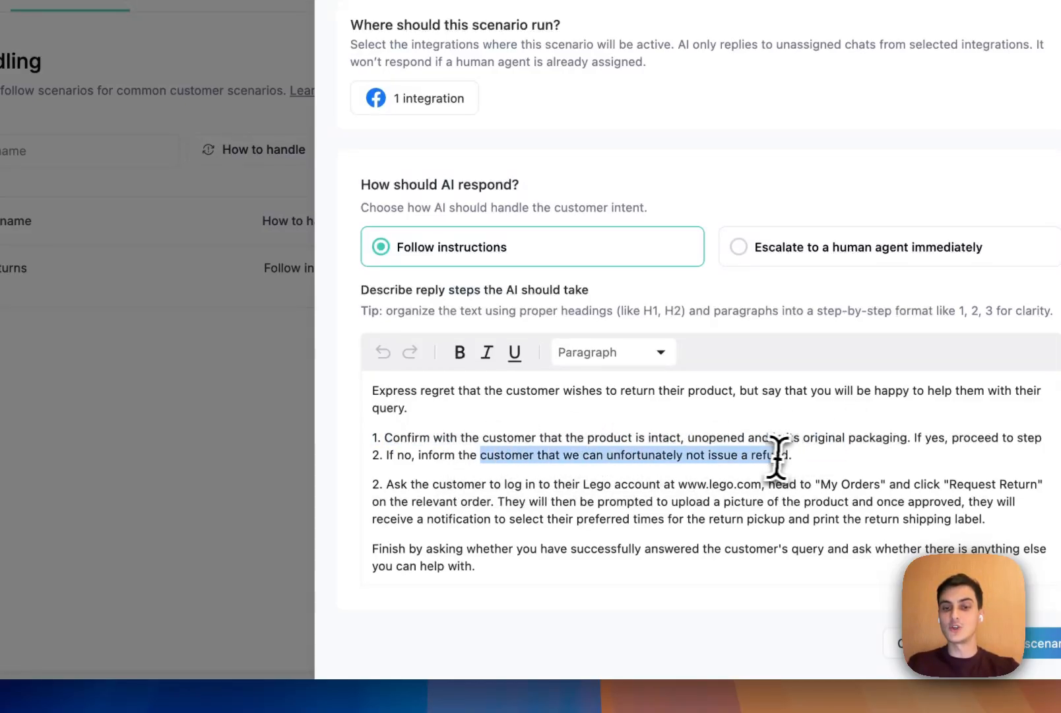
click(521, 500)
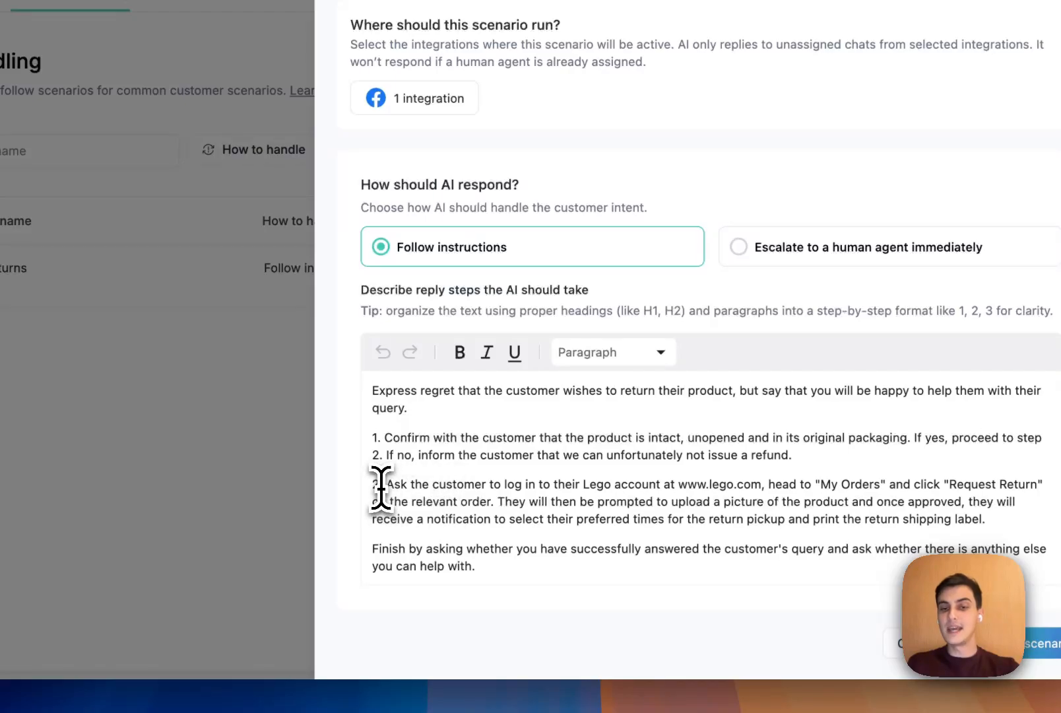
drag(381, 485, 640, 516)
click(684, 516)
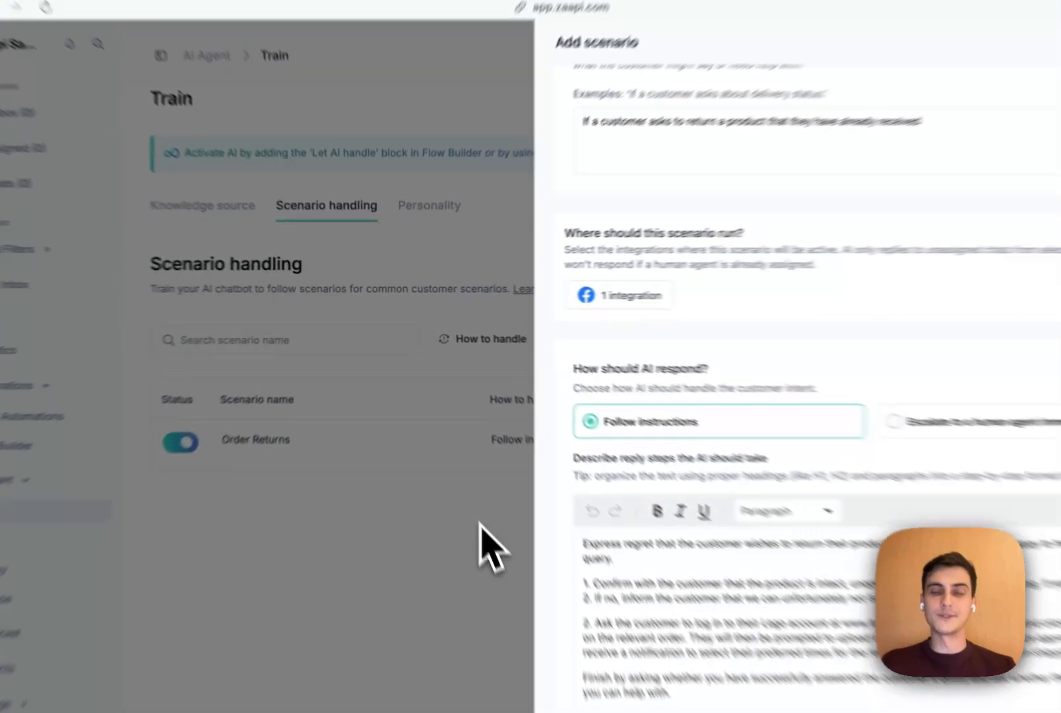
click(459, 472)
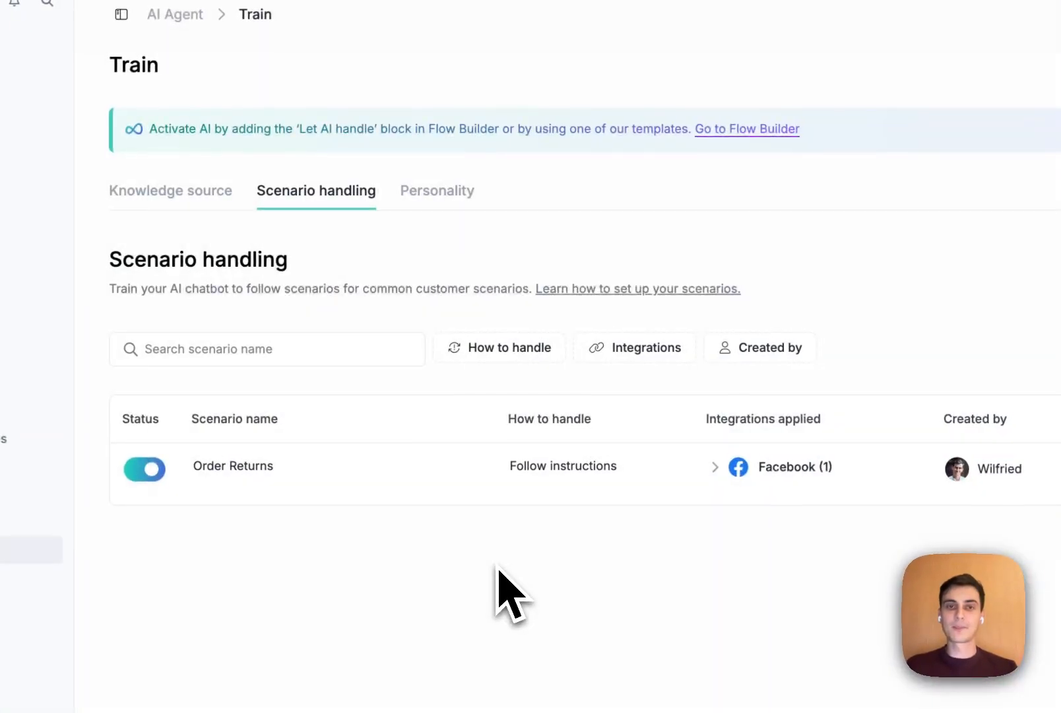
Step: Open the Lego Personality for editing from the AI agent's personality settings and look over its name and applied integrations
click(397, 323)
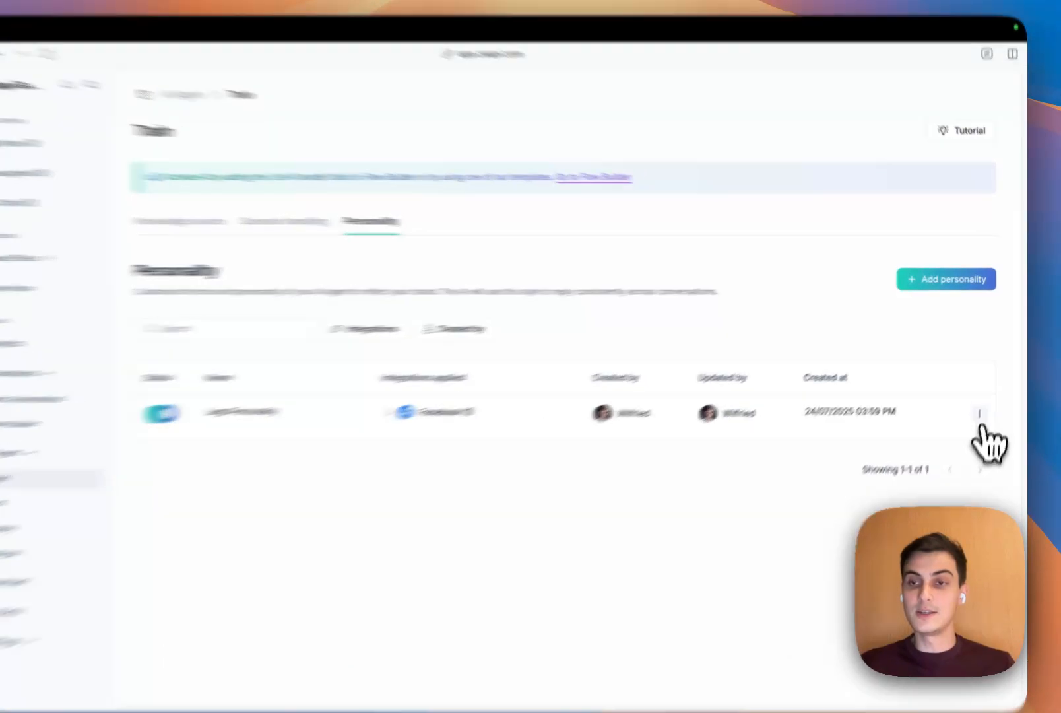
click(980, 414)
click(949, 441)
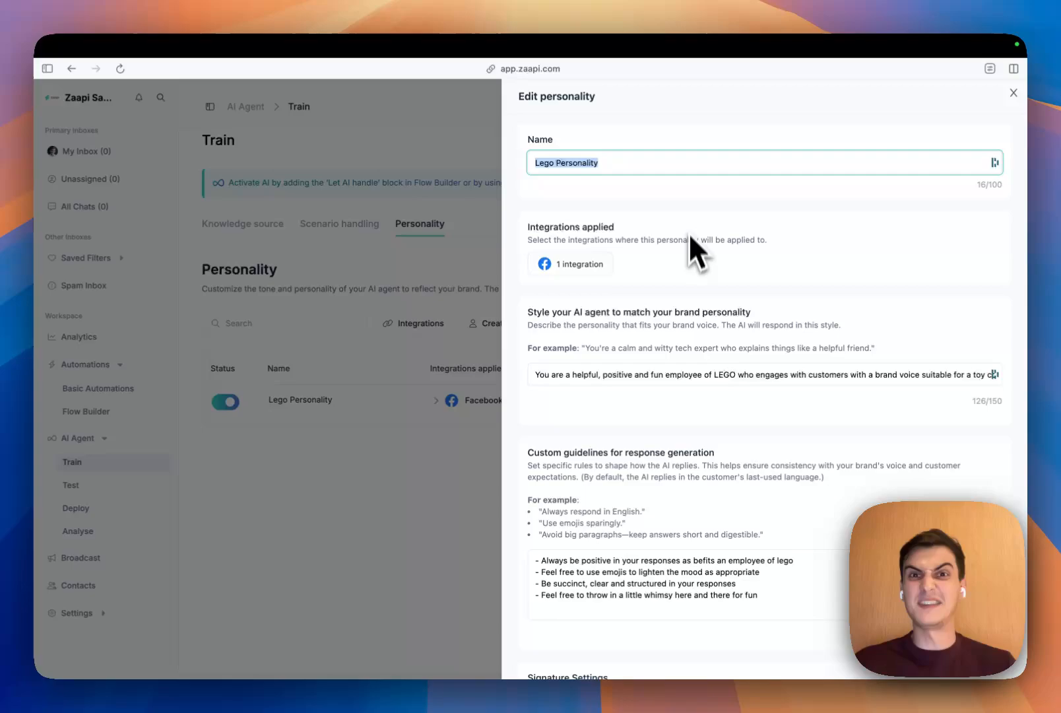
scroll(516, 269, down, 1)
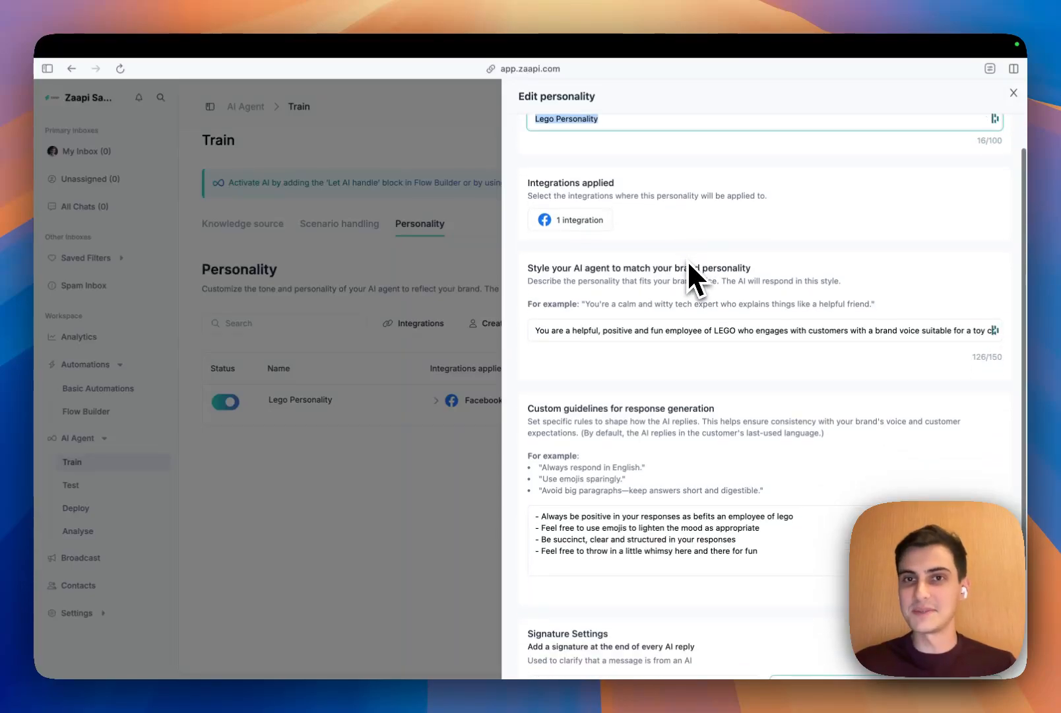
click(686, 295)
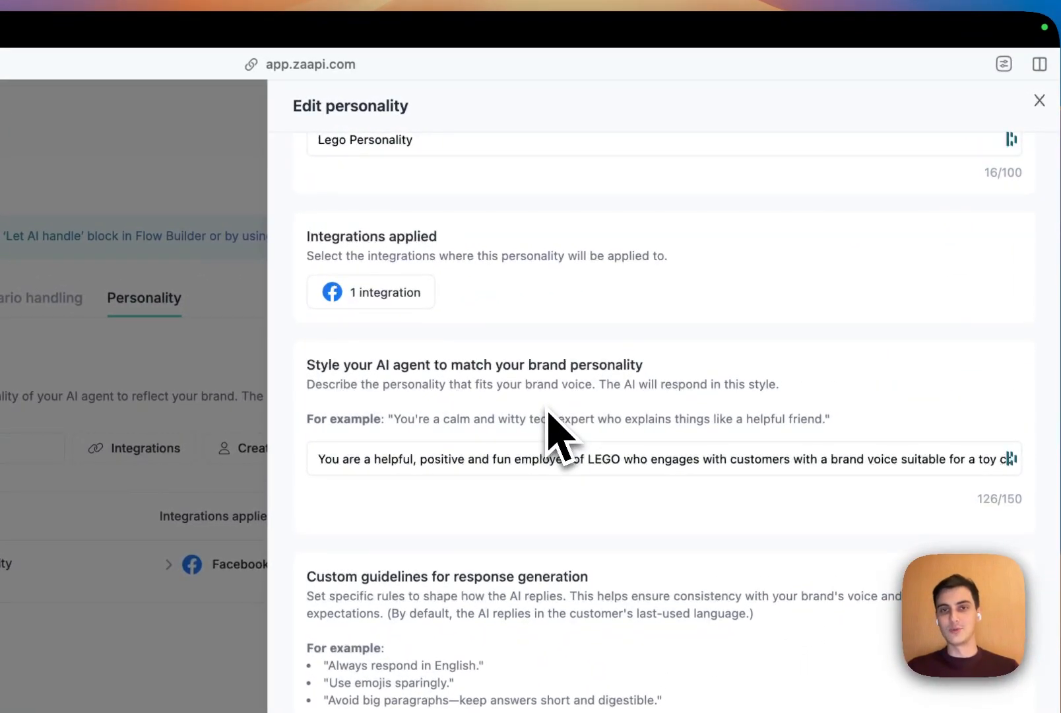
Step: Read the full brand personality style description of the Lego Personality
scroll(550, 415, down, 2)
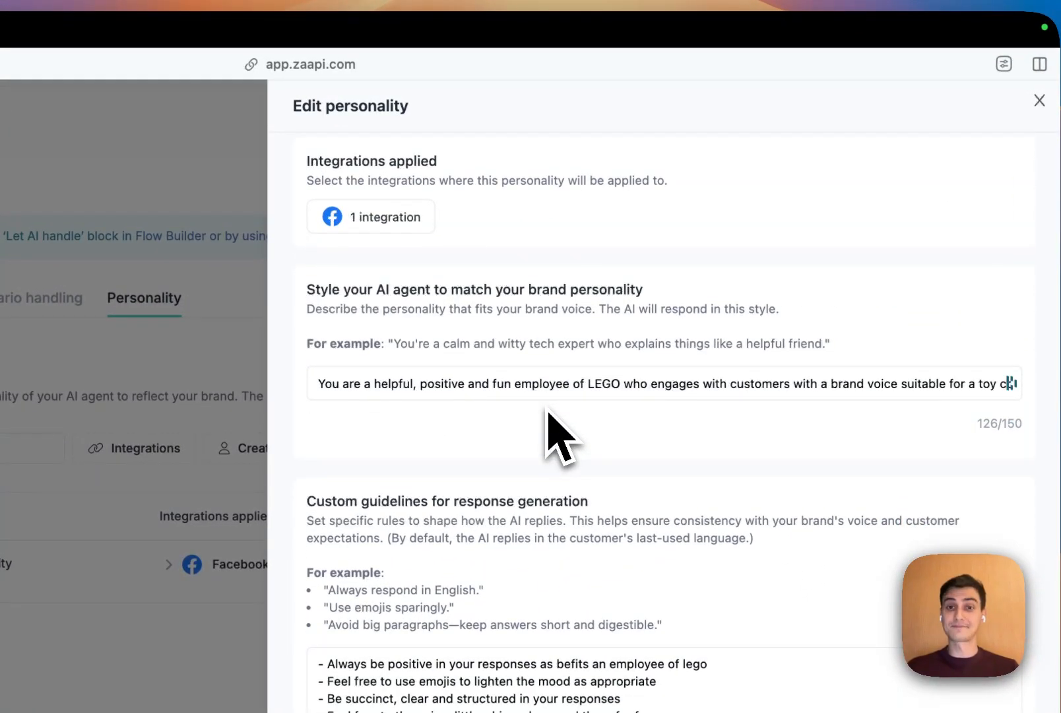
scroll(427, 391, down, 1)
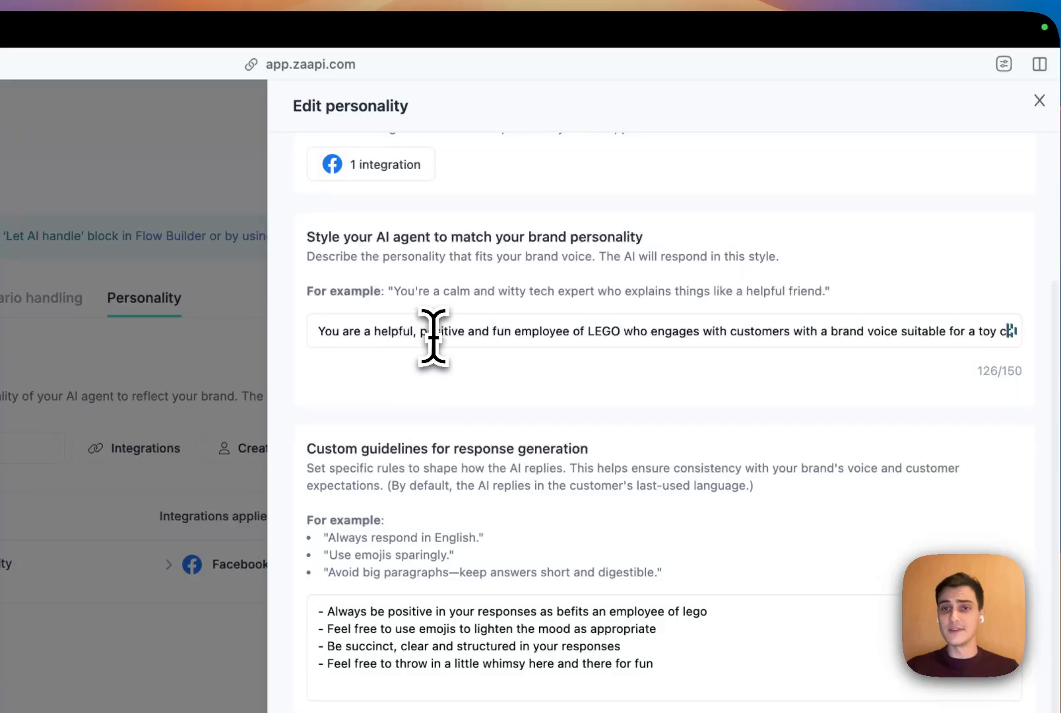
drag(433, 337, 1059, 344)
click(789, 291)
click(734, 337)
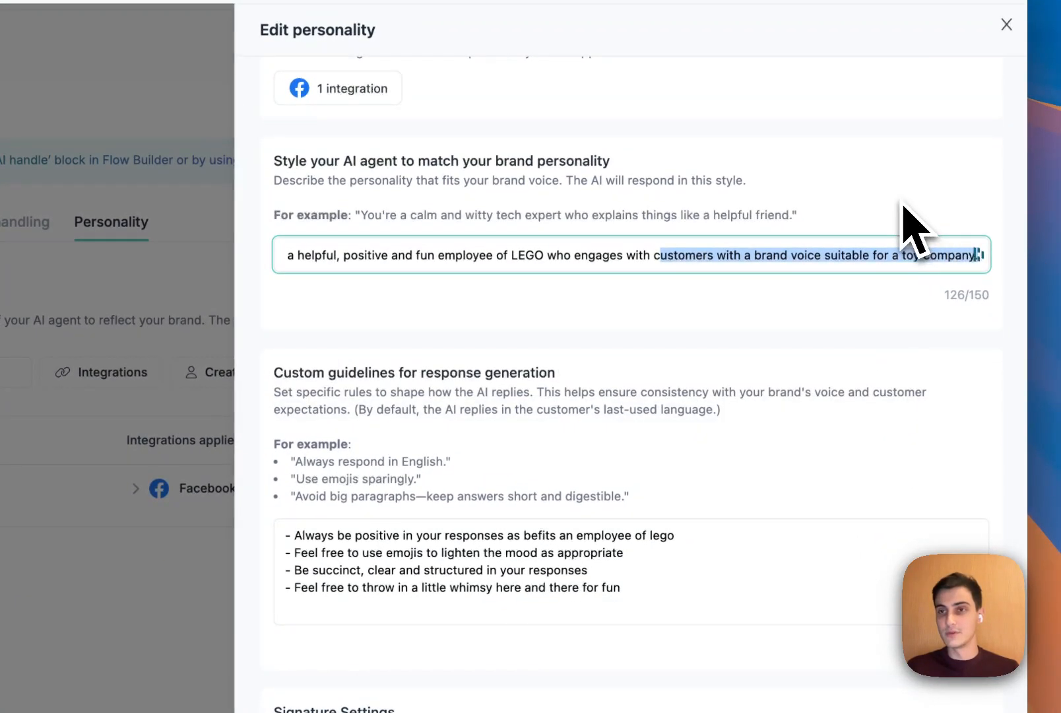
click(900, 224)
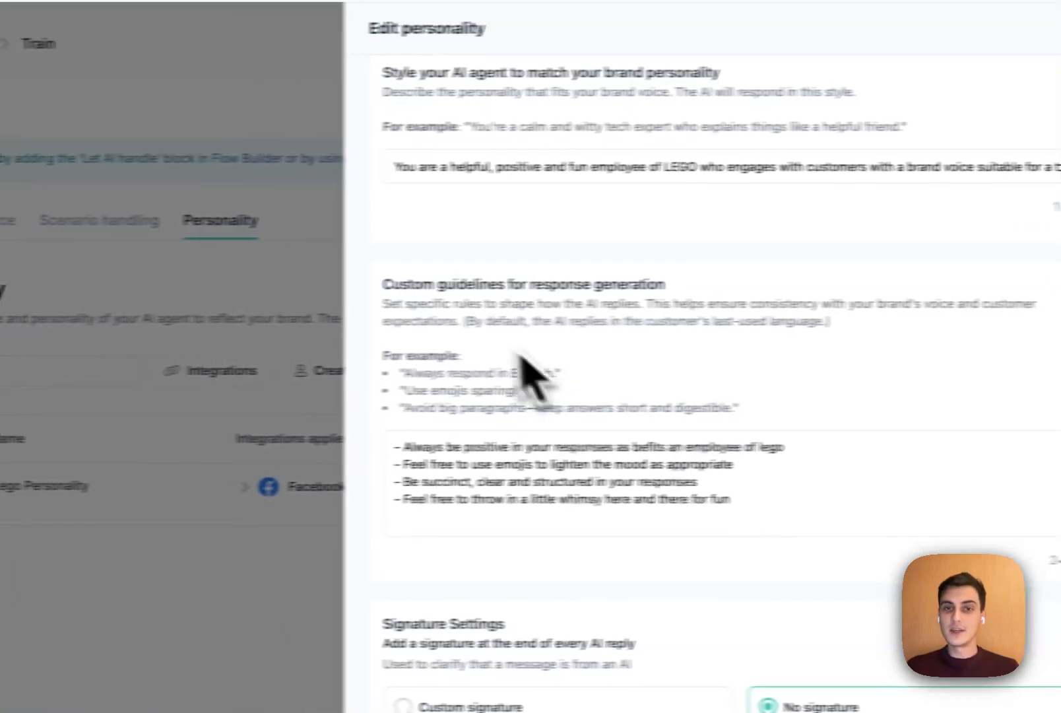
Step: Review the custom guidelines section and its example rules on reply language and emoji use
drag(274, 286, 563, 304)
click(734, 280)
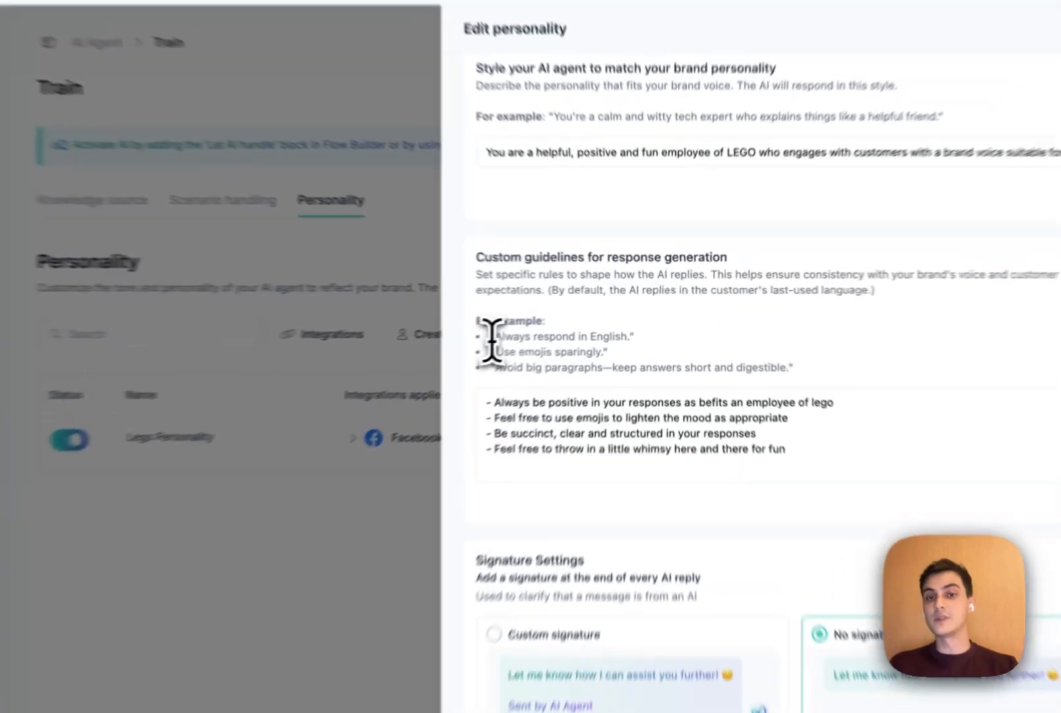
drag(539, 324, 638, 343)
click(668, 347)
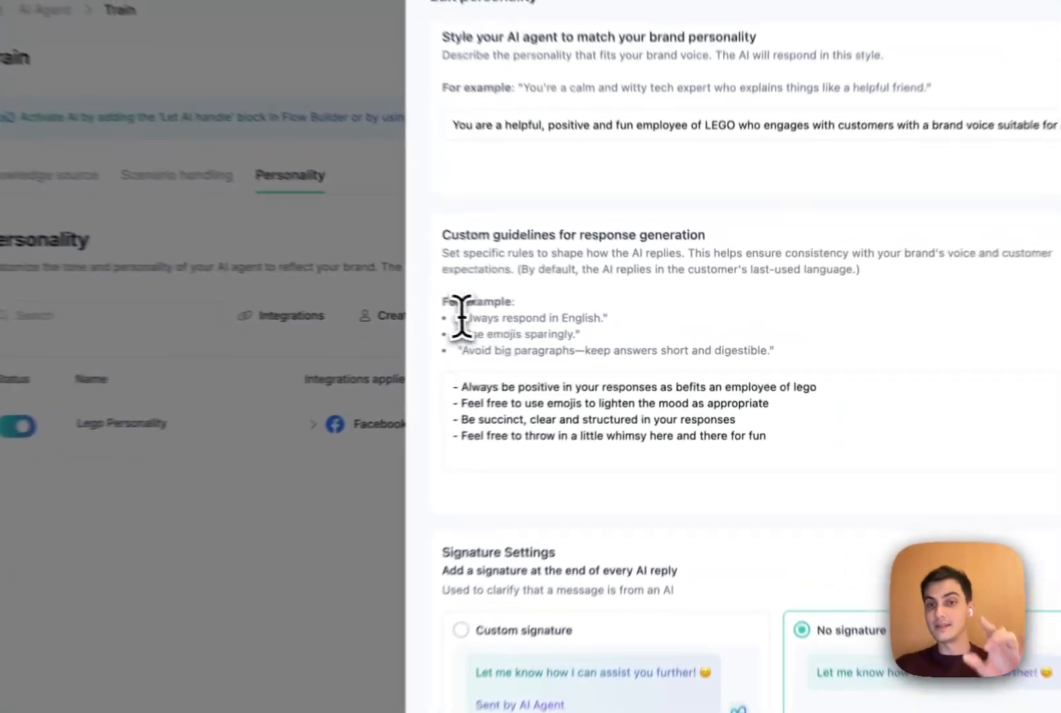
drag(542, 325, 638, 325)
click(658, 323)
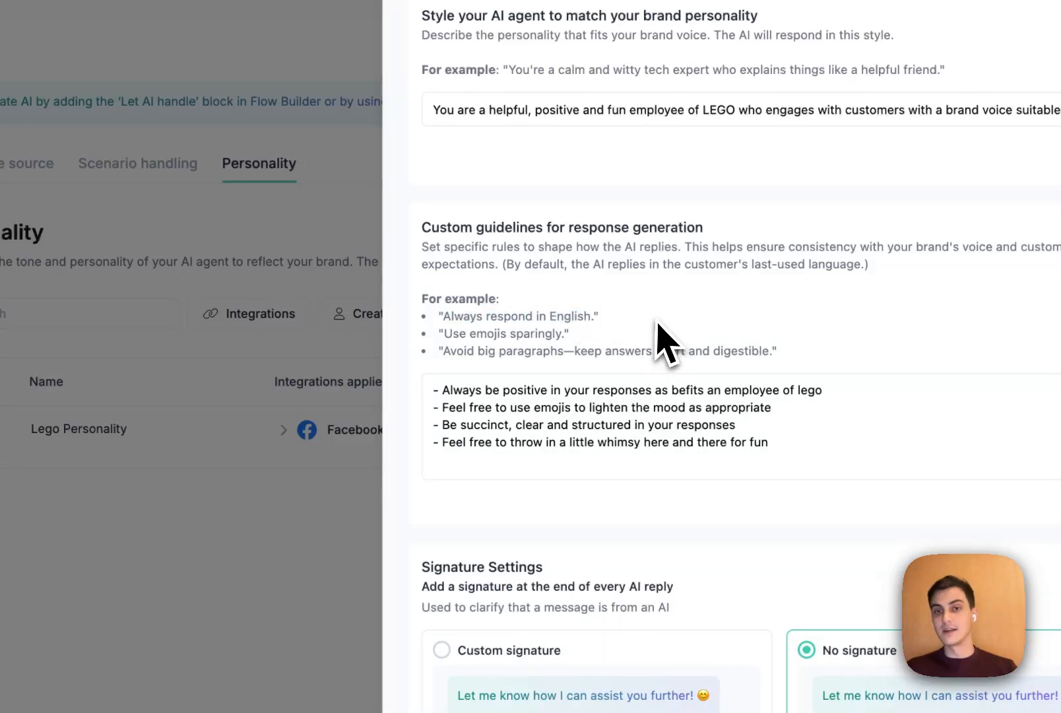
drag(441, 334, 682, 360)
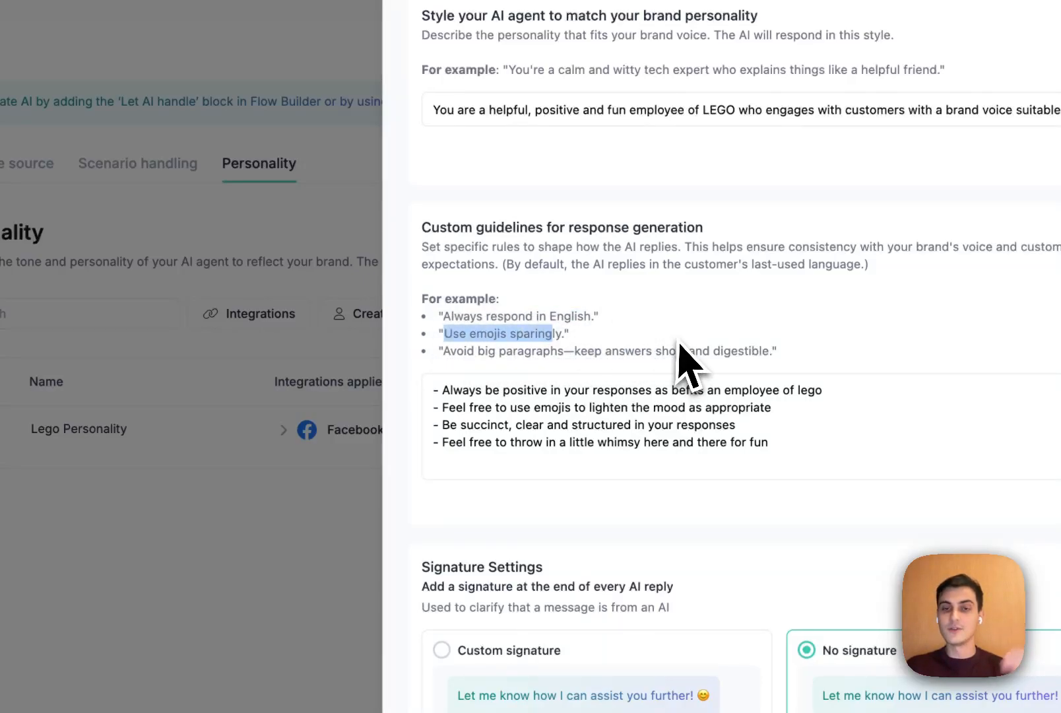
click(683, 360)
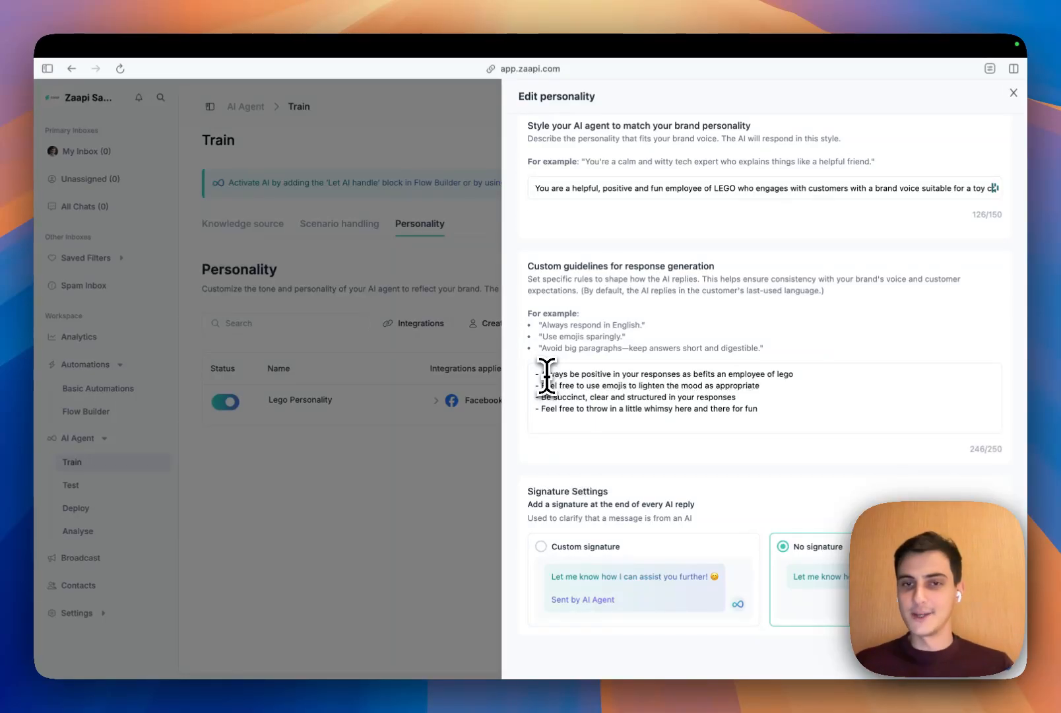
Step: Read the Lego Personality's own response guidelines on emojis, clear structure and whimsy
drag(538, 388, 764, 388)
click(774, 410)
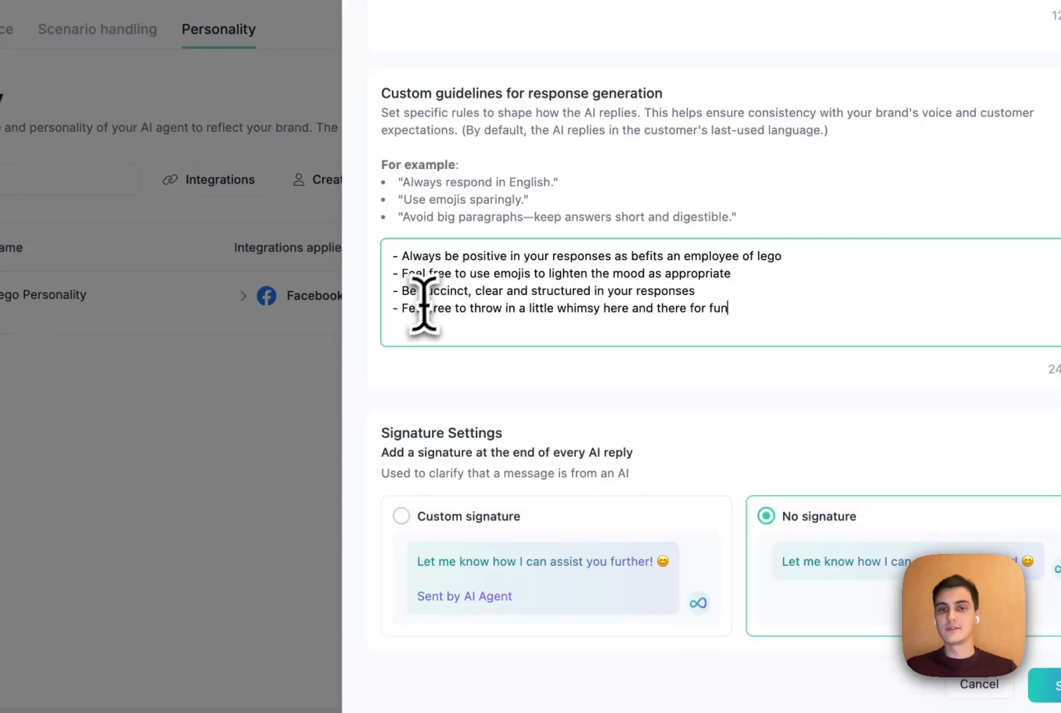
drag(409, 308, 580, 308)
click(781, 305)
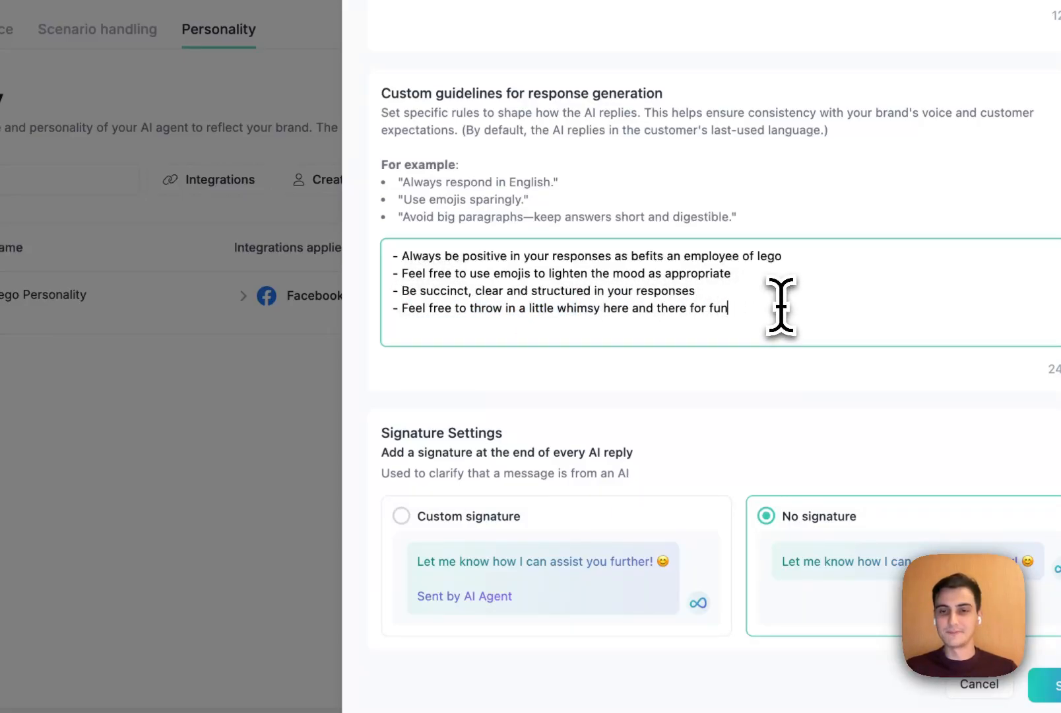
Step: Try the custom signature option for AI replies, compare it with no signature, and set it back to No signature
drag(383, 433, 495, 434)
click(707, 449)
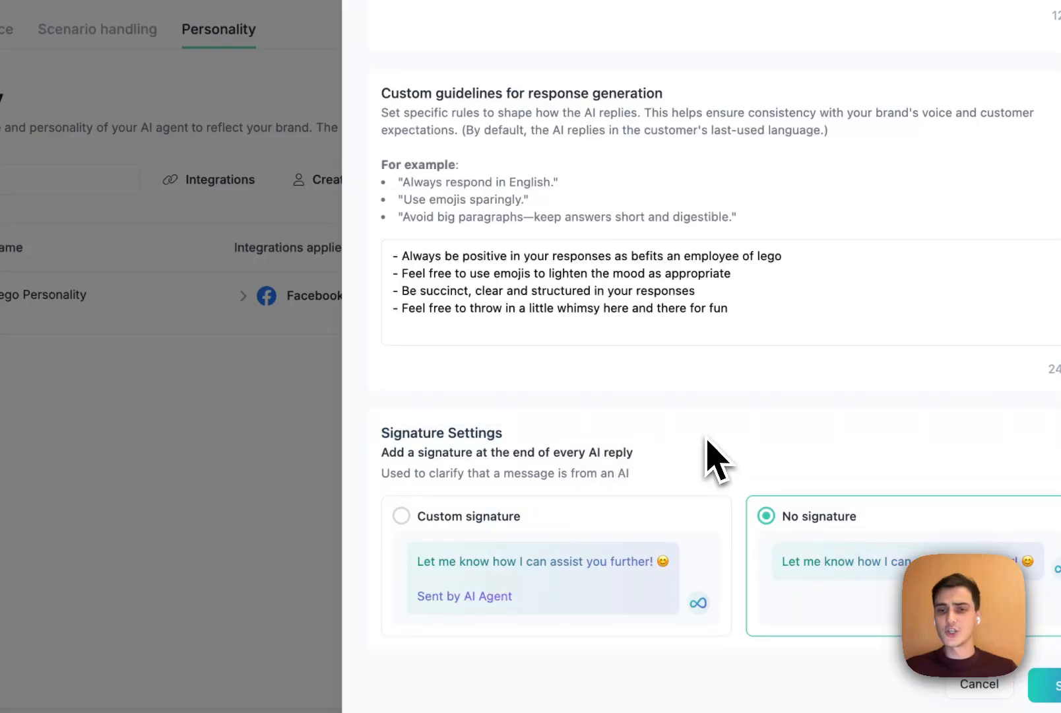
click(554, 566)
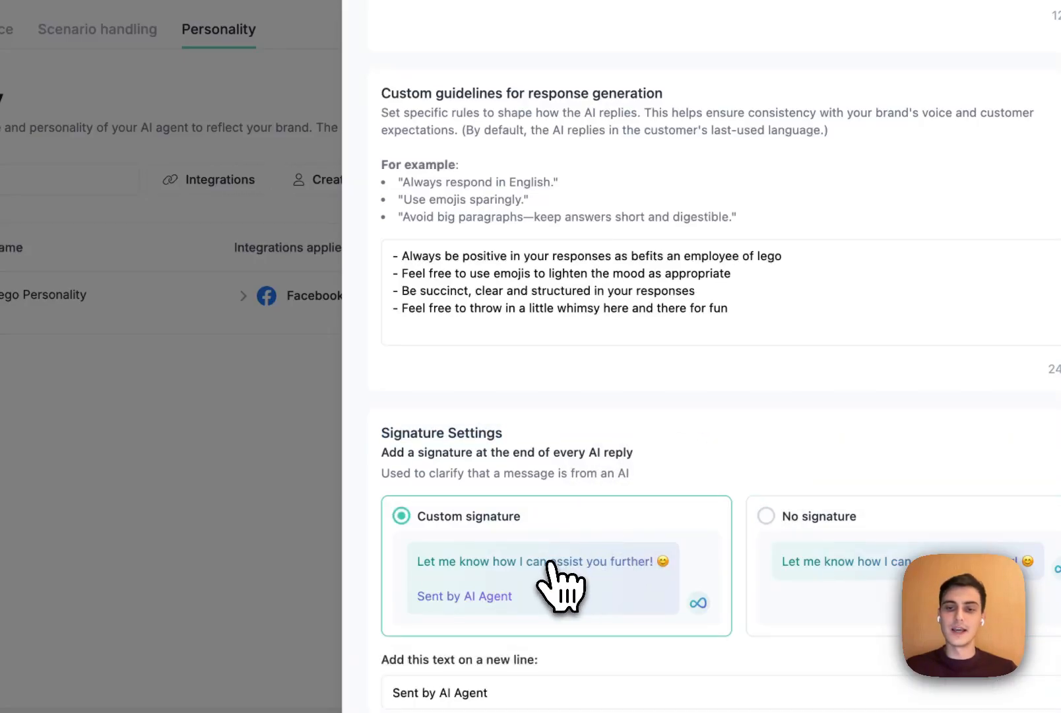
scroll(812, 572, down, 2)
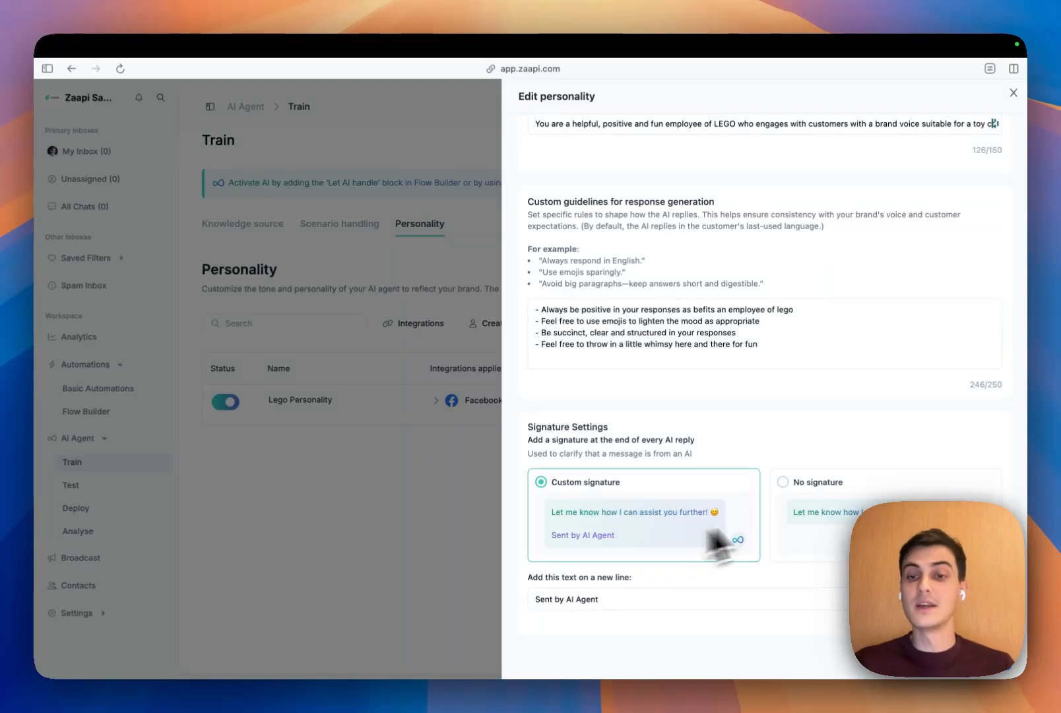
click(799, 478)
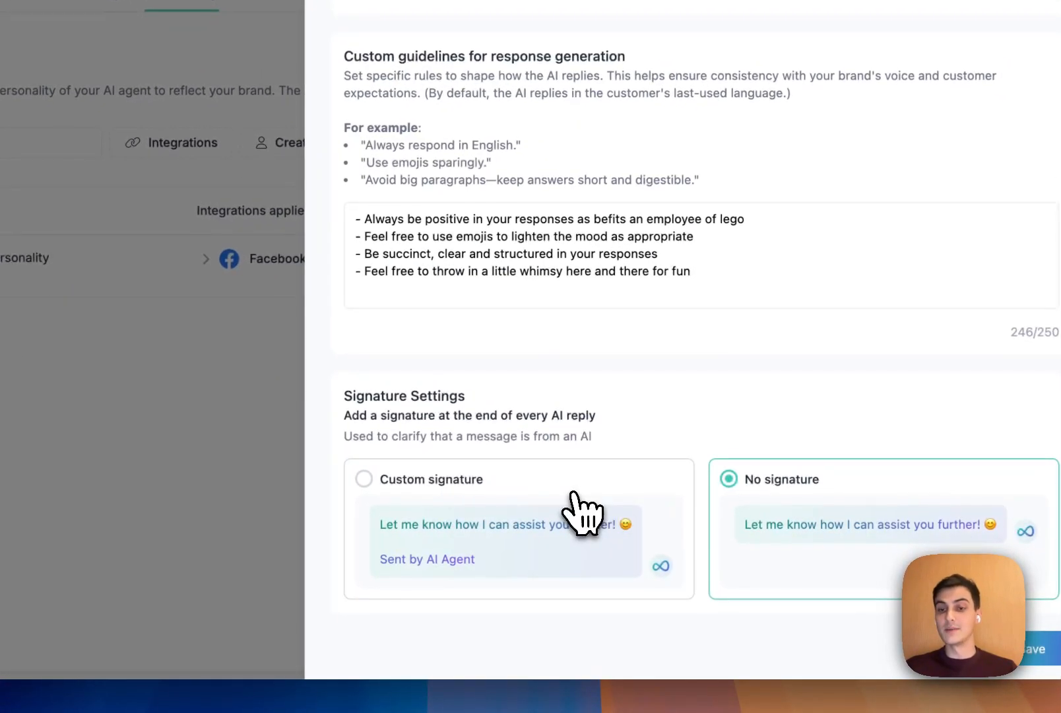
click(573, 508)
click(742, 523)
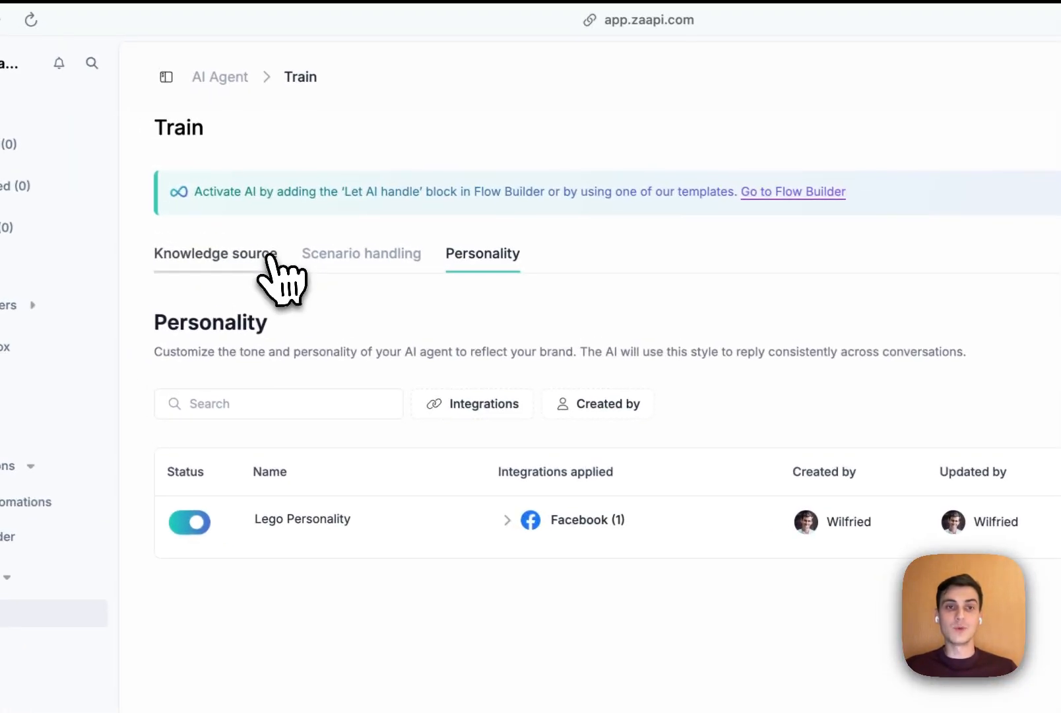
Step: Revisit the AI agent's knowledge source, scenario handling and personality training sections one after another
click(268, 256)
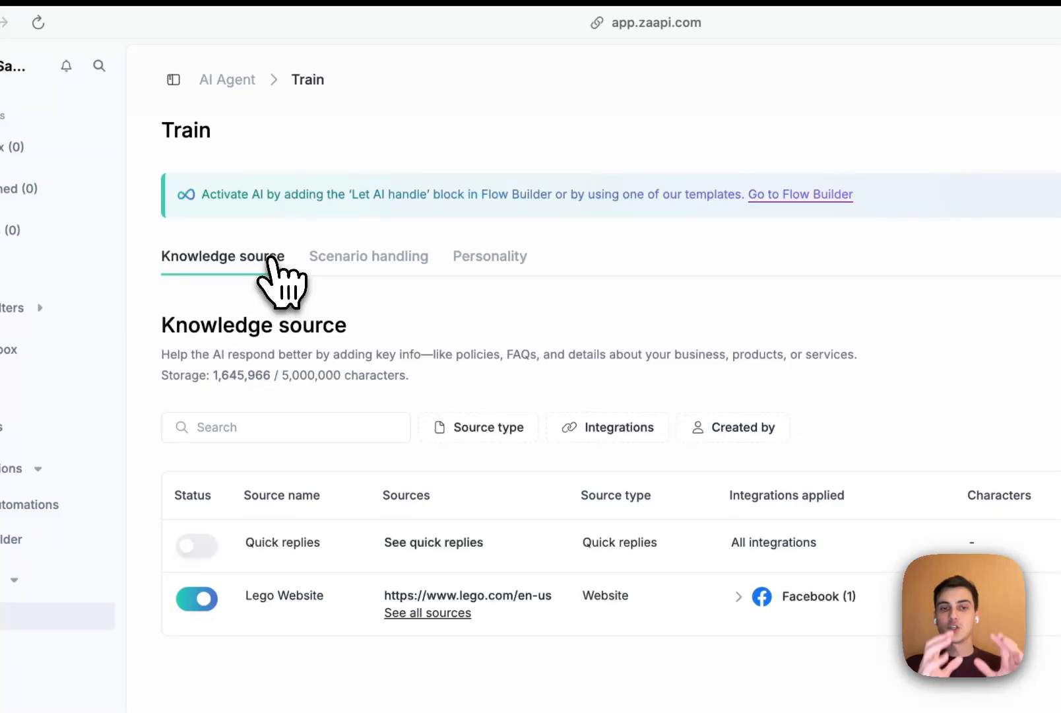
click(326, 256)
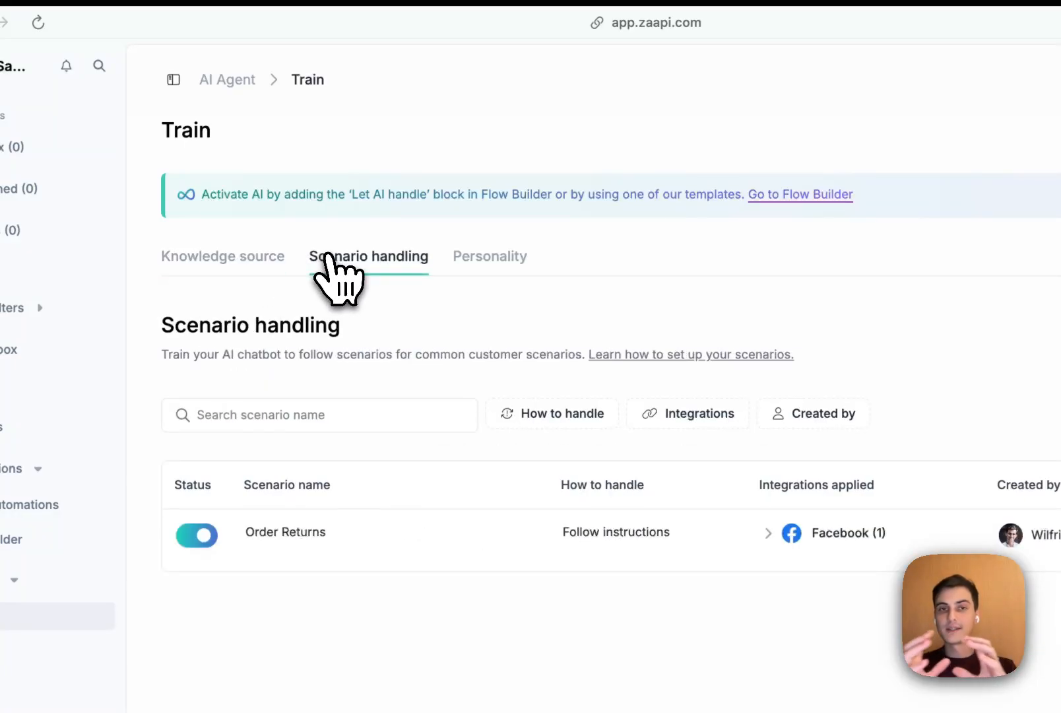
click(489, 272)
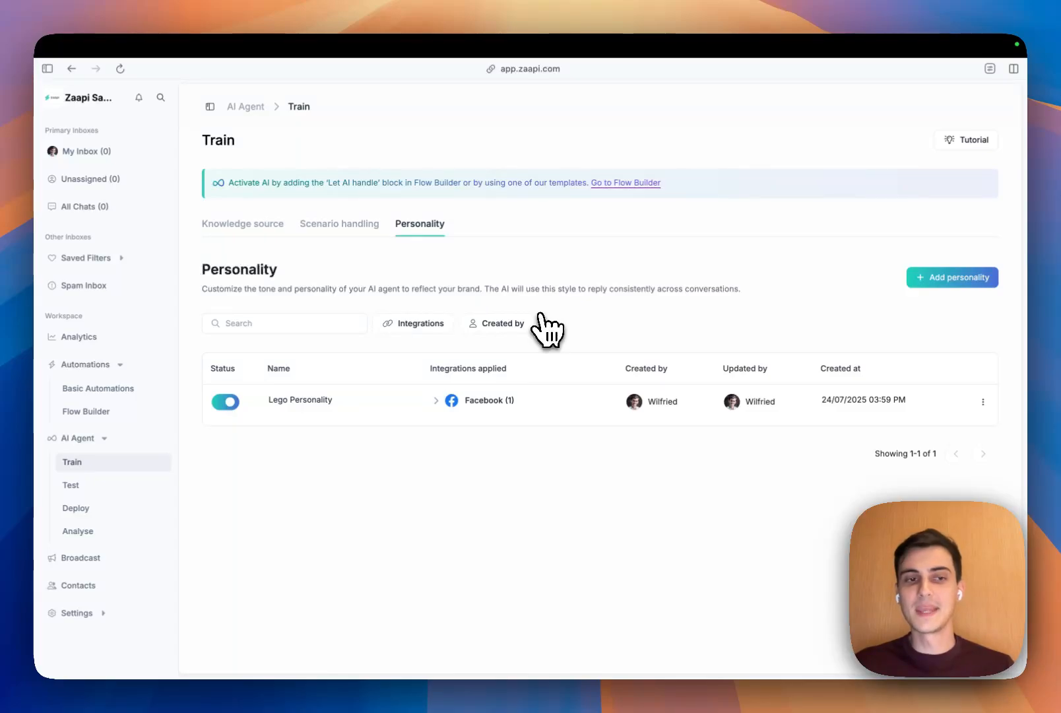
Step: Open the AI agent test page and choose the Y Stuff Facebook account
click(126, 487)
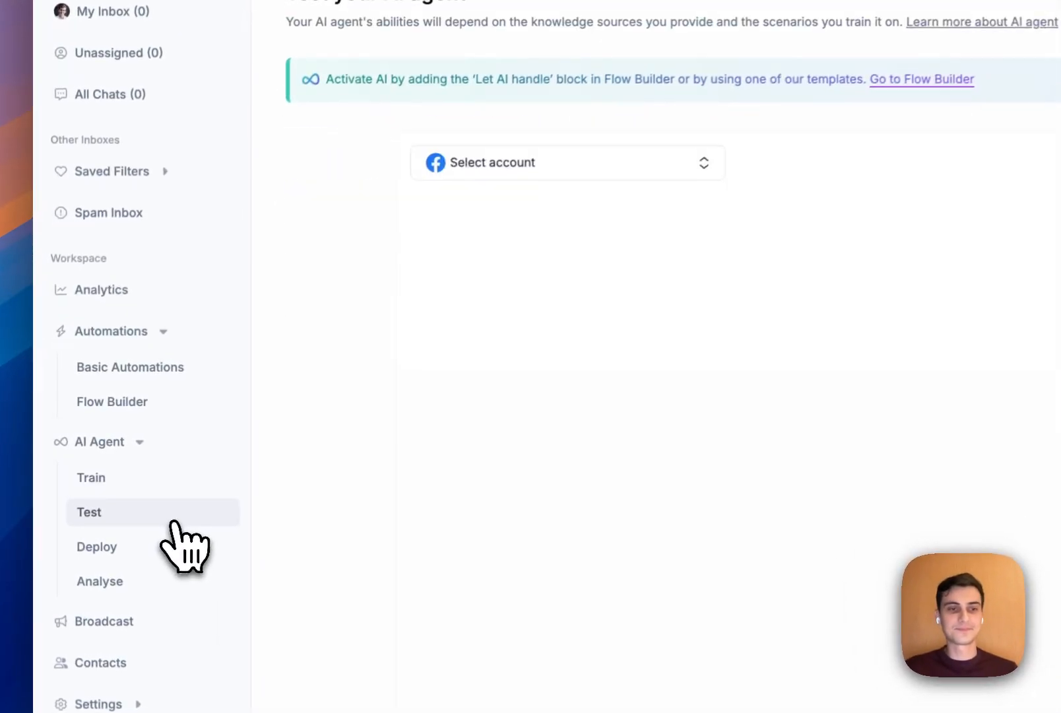
click(653, 173)
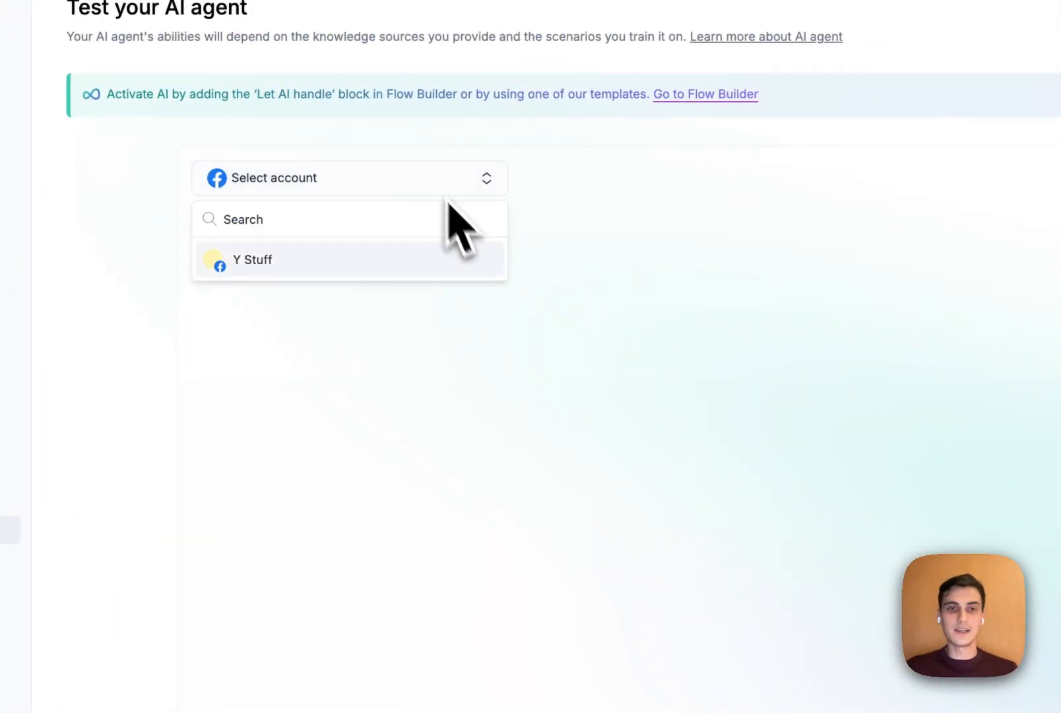
click(354, 272)
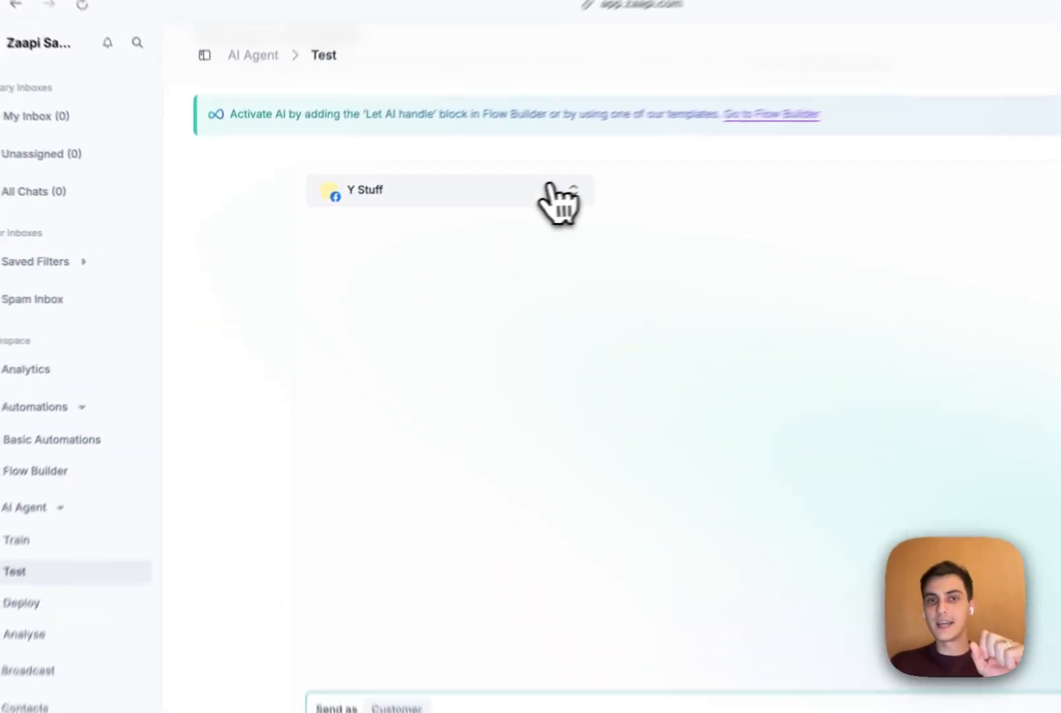
Step: Check the test account choices and which Facebook account the Lego Website knowledge source is applied to in the training section
click(464, 210)
click(702, 350)
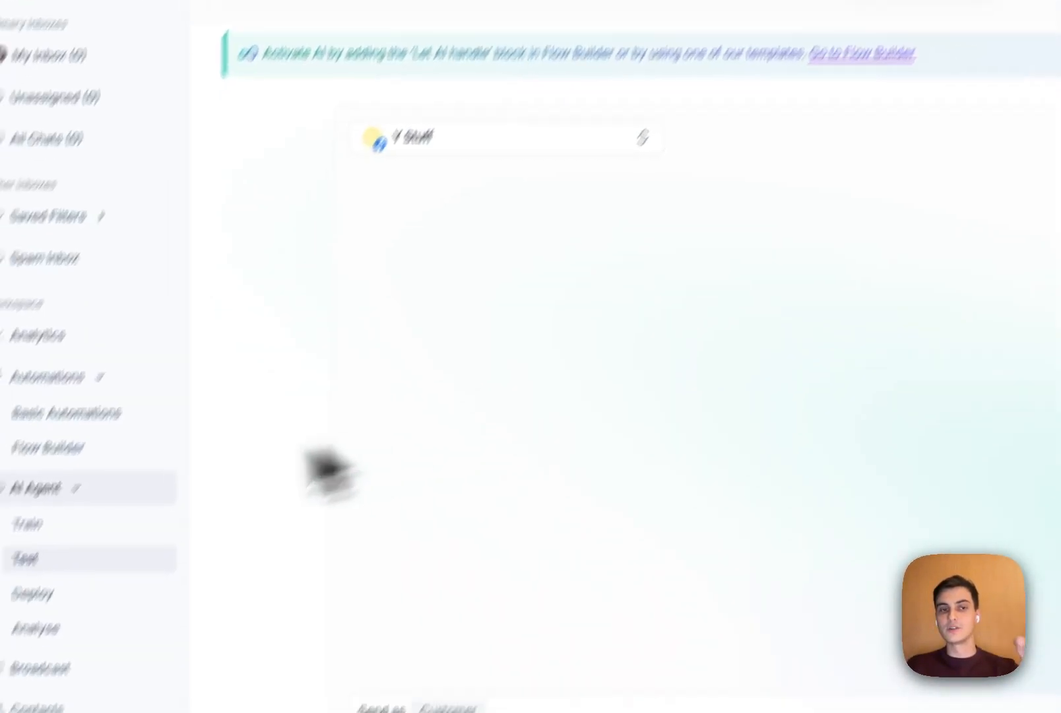
click(160, 435)
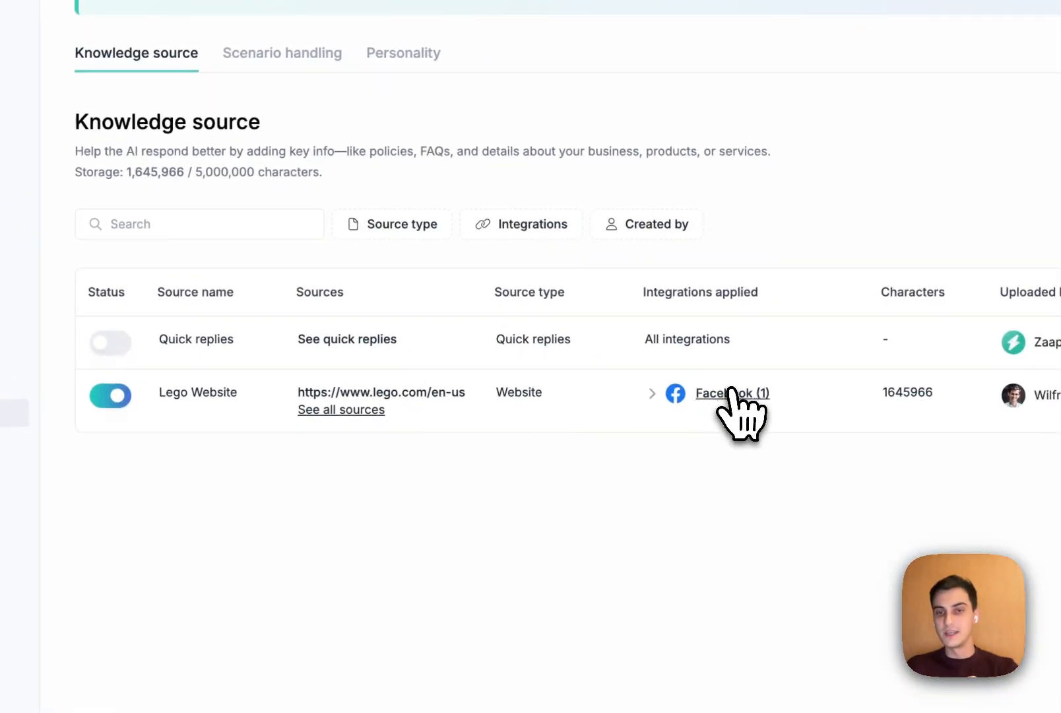
click(730, 392)
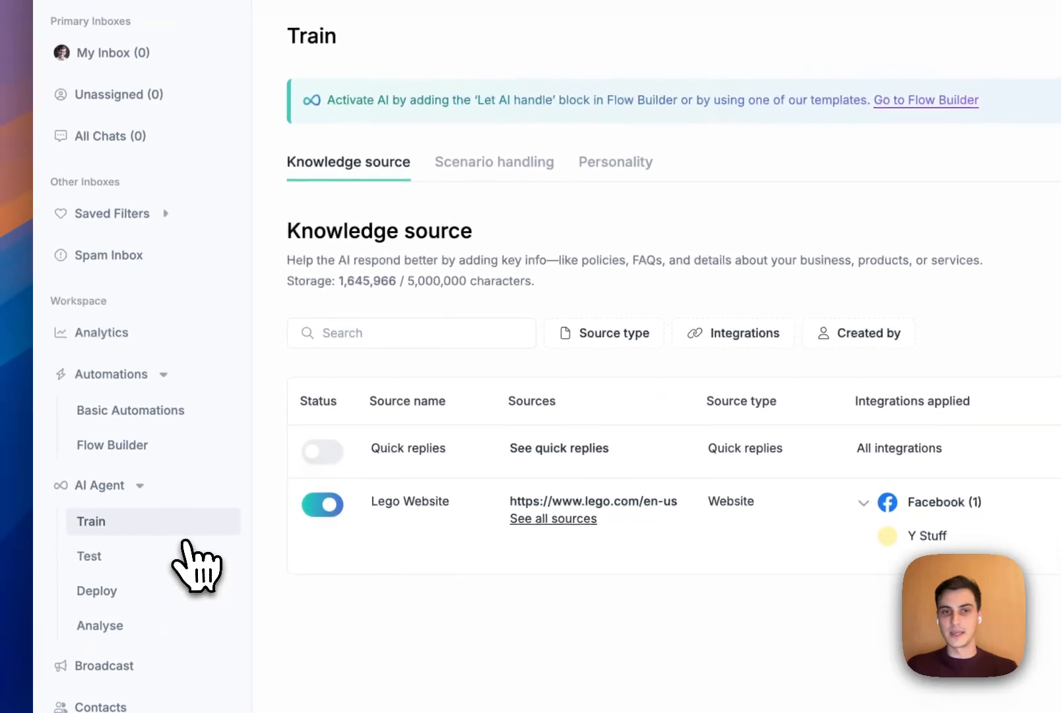
Step: Return to the AI agent test page and select the Y Stuff account for the test chat
click(150, 558)
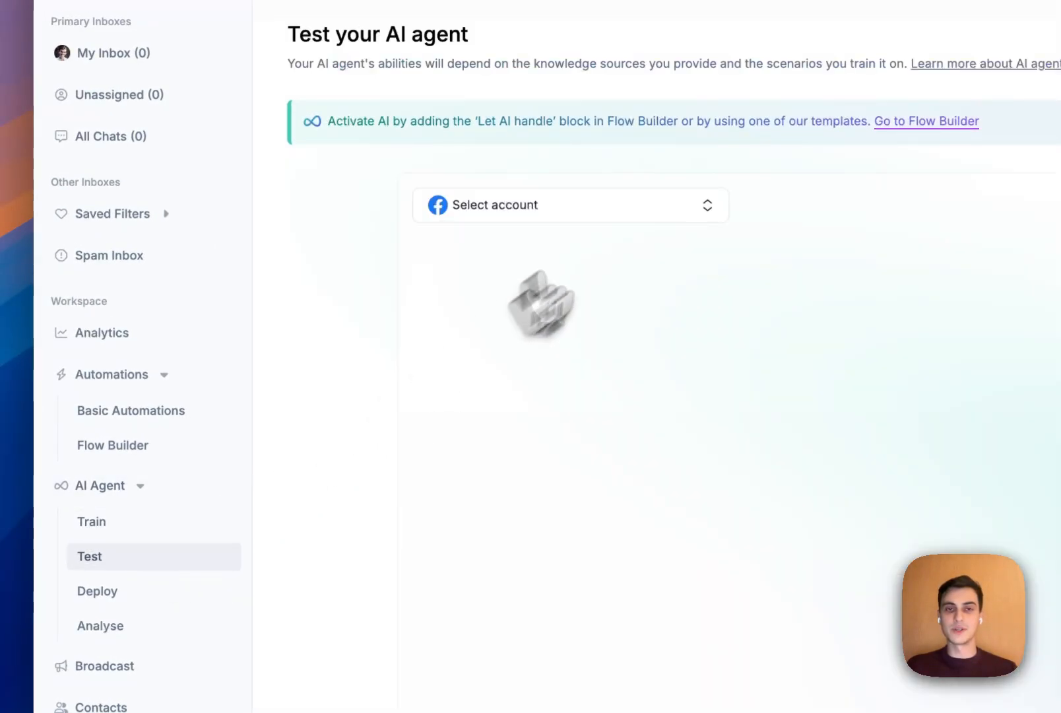
click(630, 210)
click(594, 297)
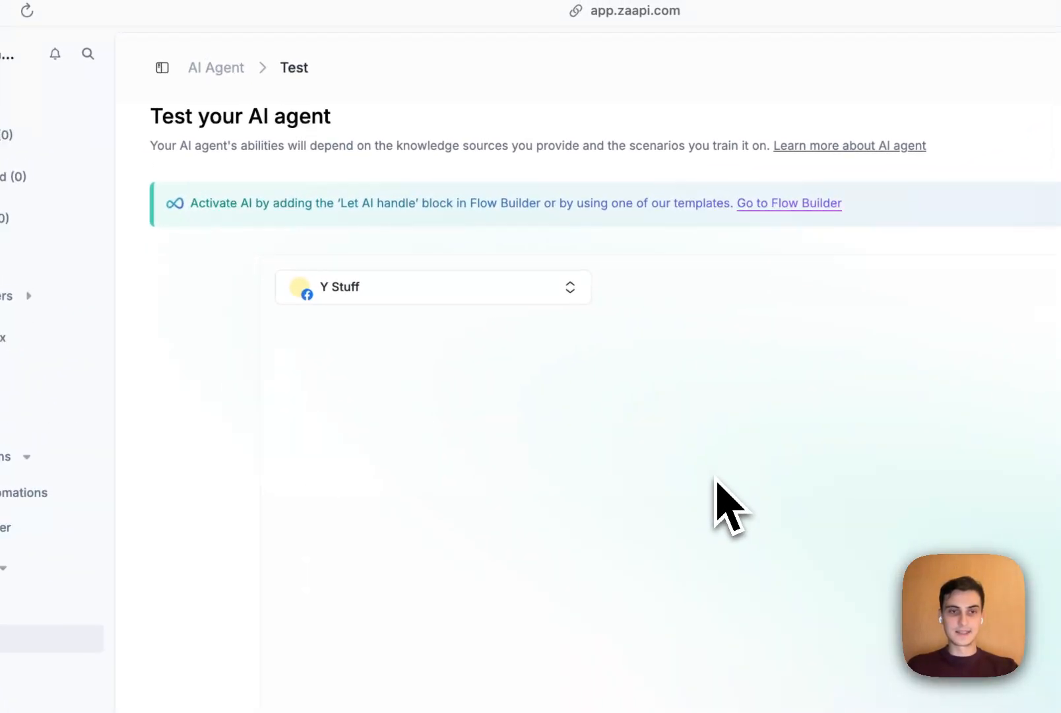
Step: Switch to the LEGO shop site, browse the Exclusives category and open the Nike Dunk x LEGO® Set product page
click(192, 404)
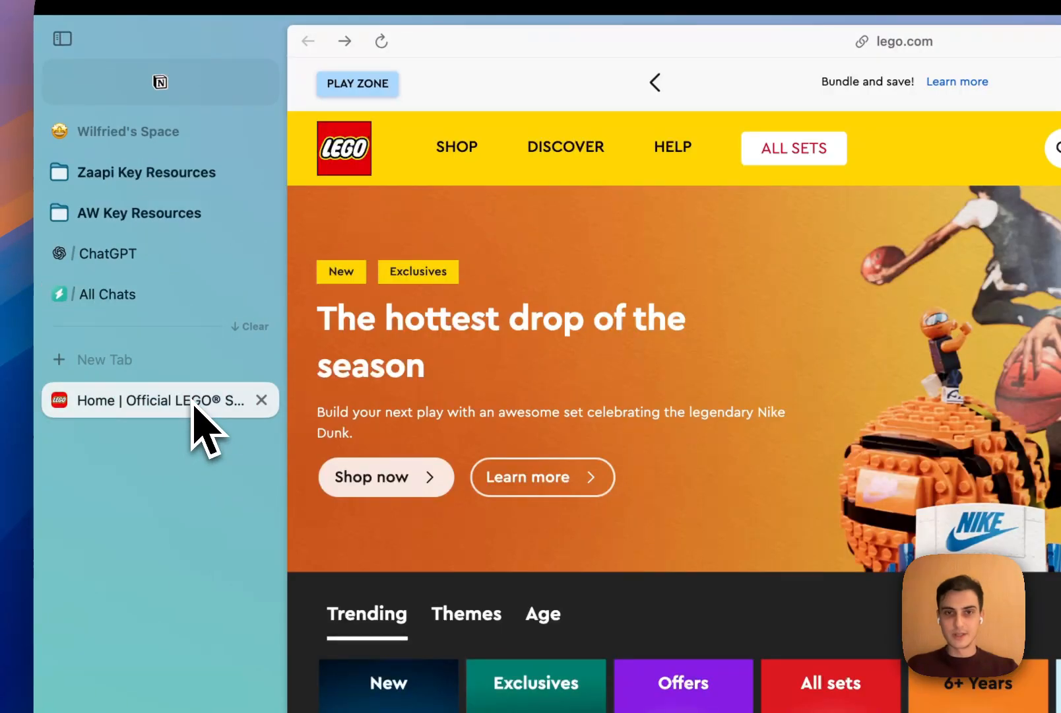
scroll(788, 618, down, 6)
click(527, 345)
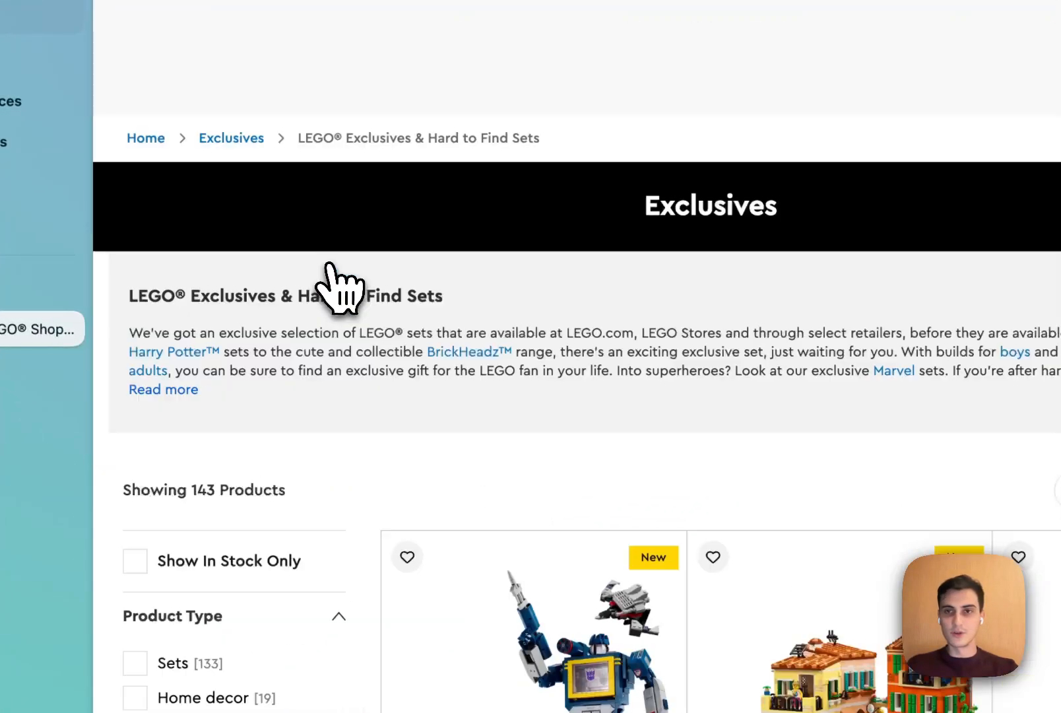
scroll(766, 472, down, 8)
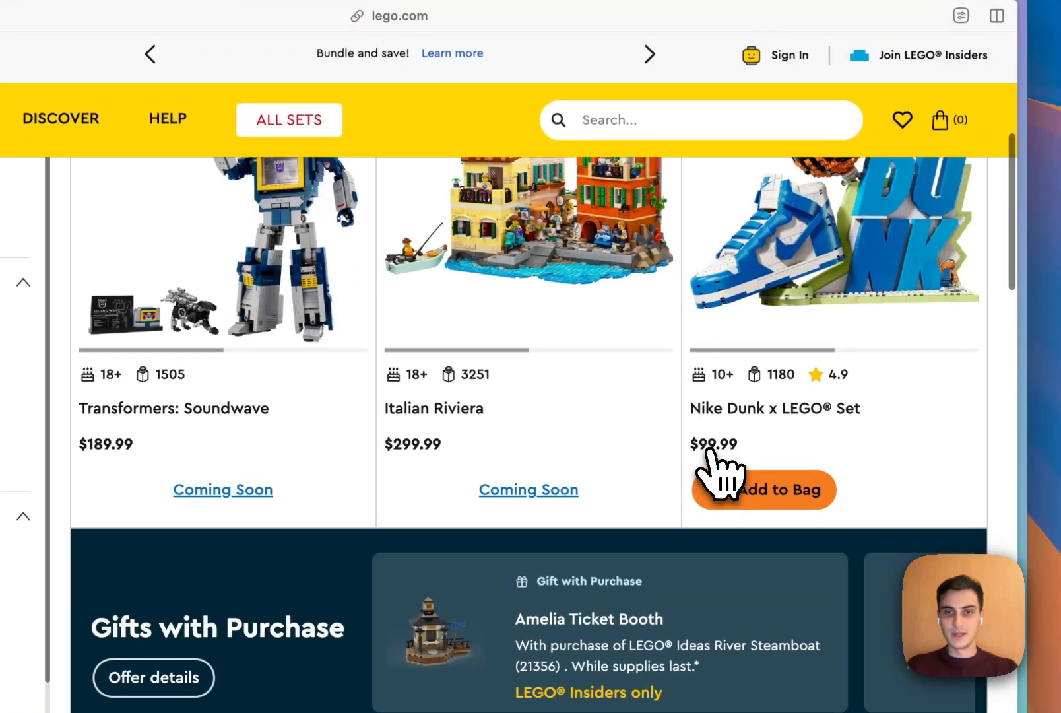
scroll(492, 400, up, 2)
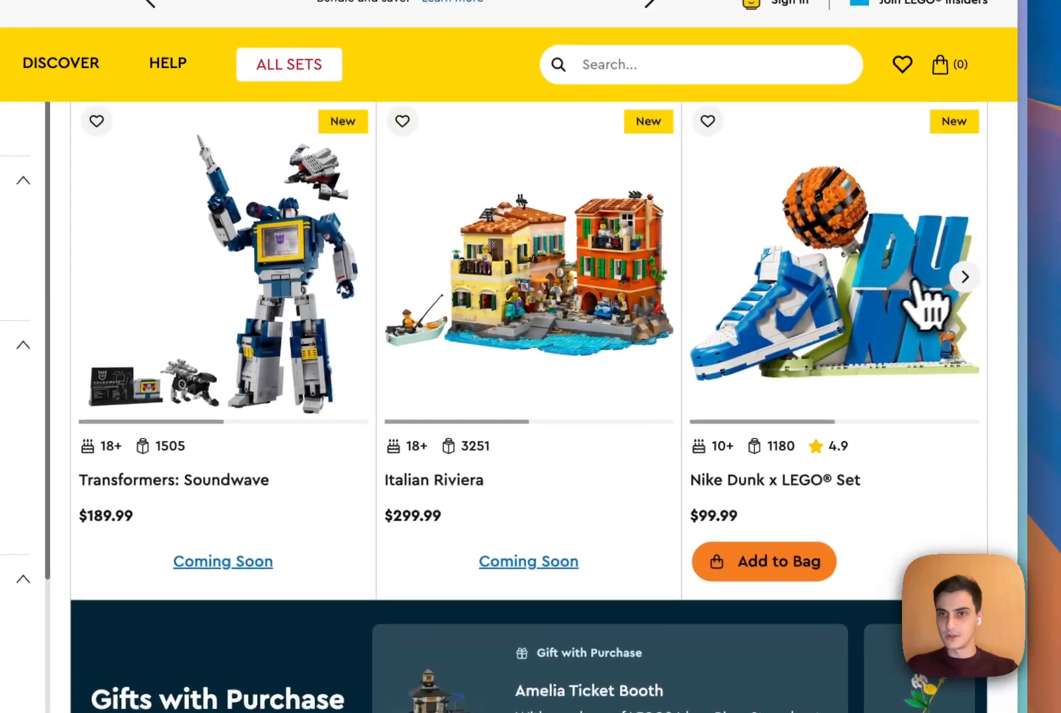
click(904, 310)
Step: Look over the product page and copy the product title "Nike Dunk x LEGO® Set"
scroll(612, 289, down, 5)
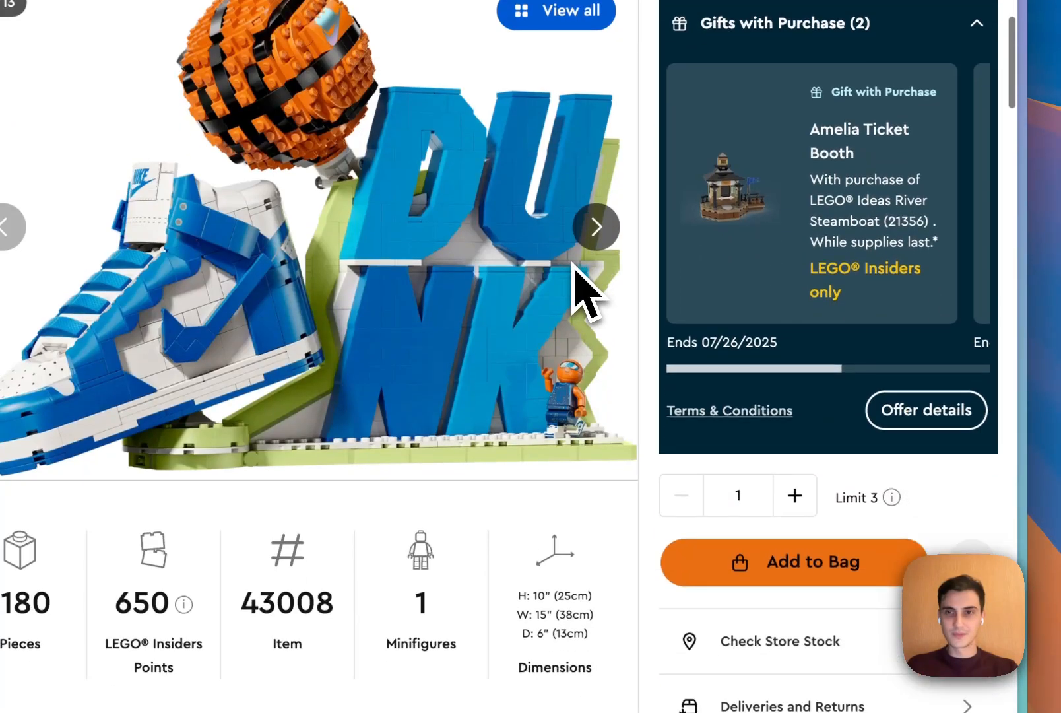
scroll(588, 285, up, 5)
scroll(594, 293, down, 1)
drag(776, 301, 665, 230)
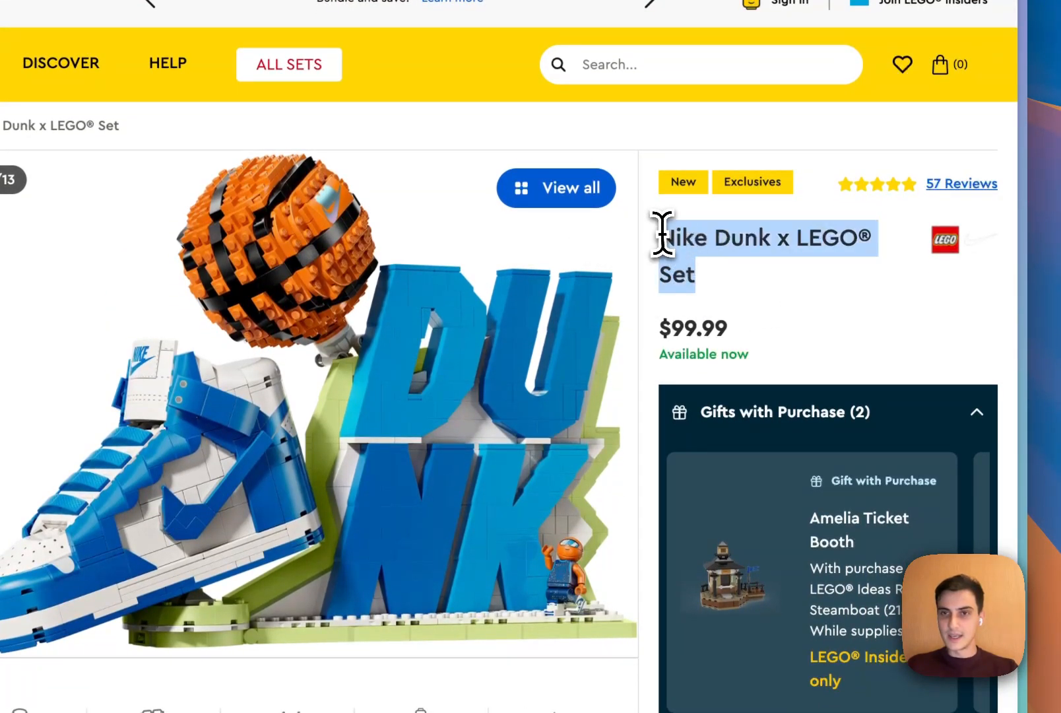
click(761, 297)
Step: Switch back to the Zaapi test page and send the customer message "What is the price of Nike Dunk x LEGO® Set?"
click(123, 339)
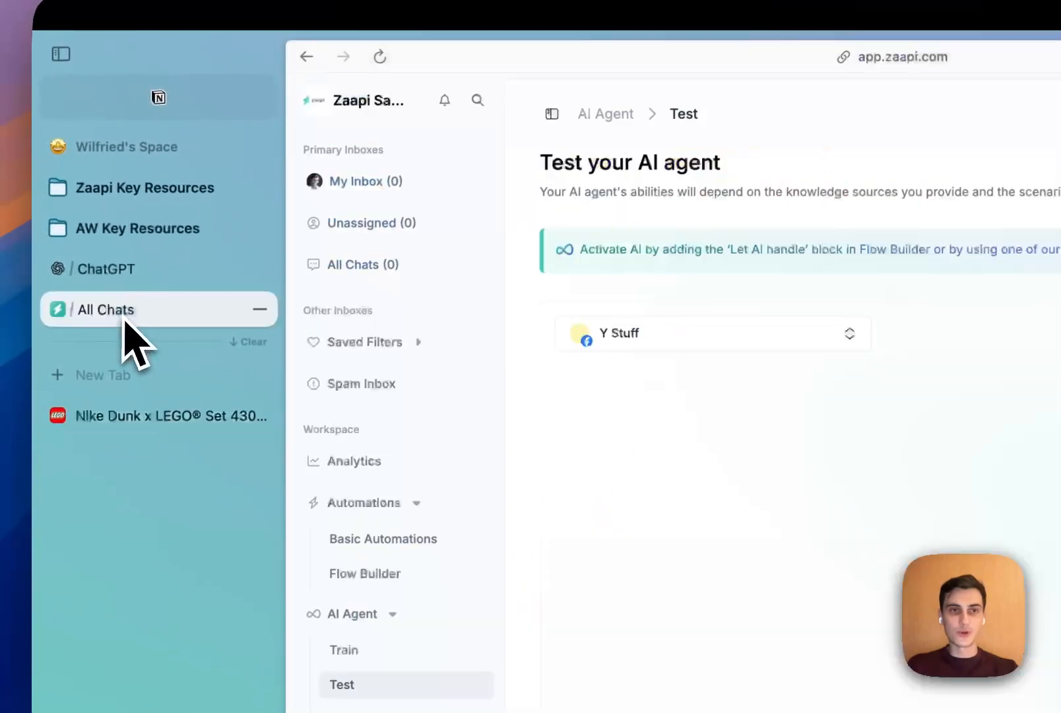
scroll(1037, 545, down, 2)
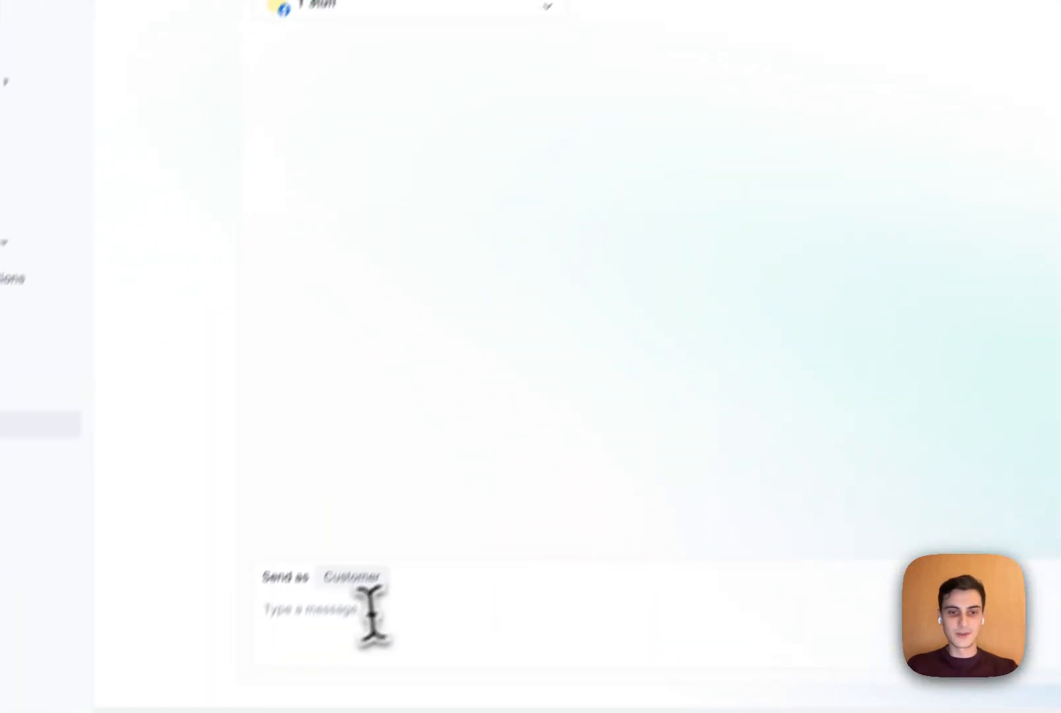
click(363, 590)
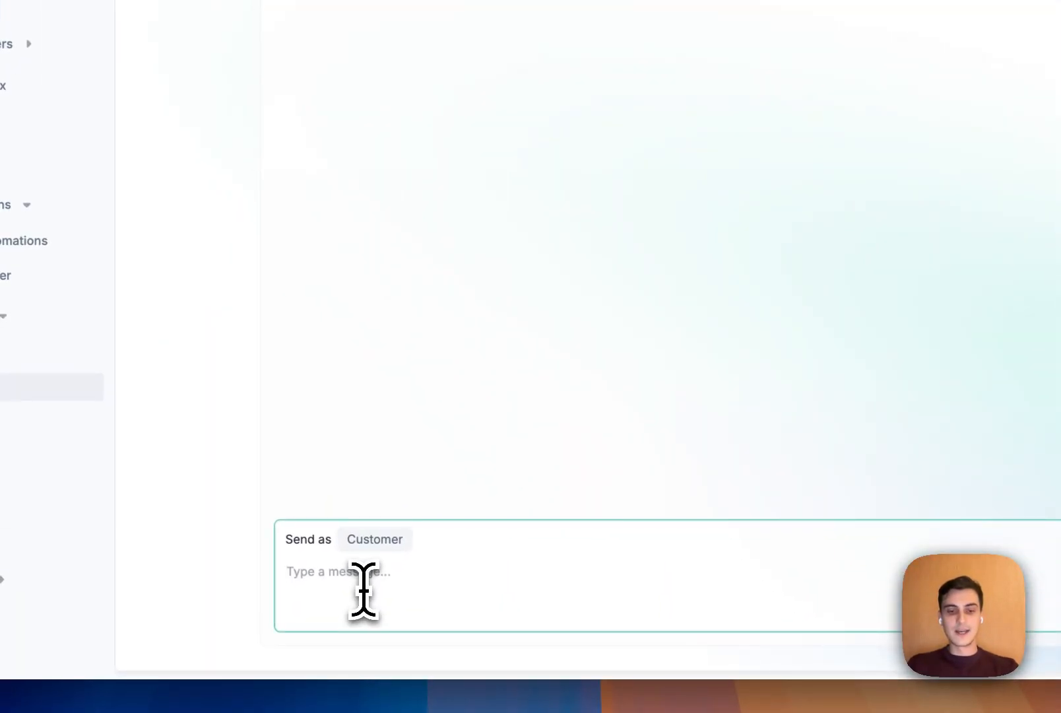
text(What is the price of Nike Dunk x LEGO® Set)
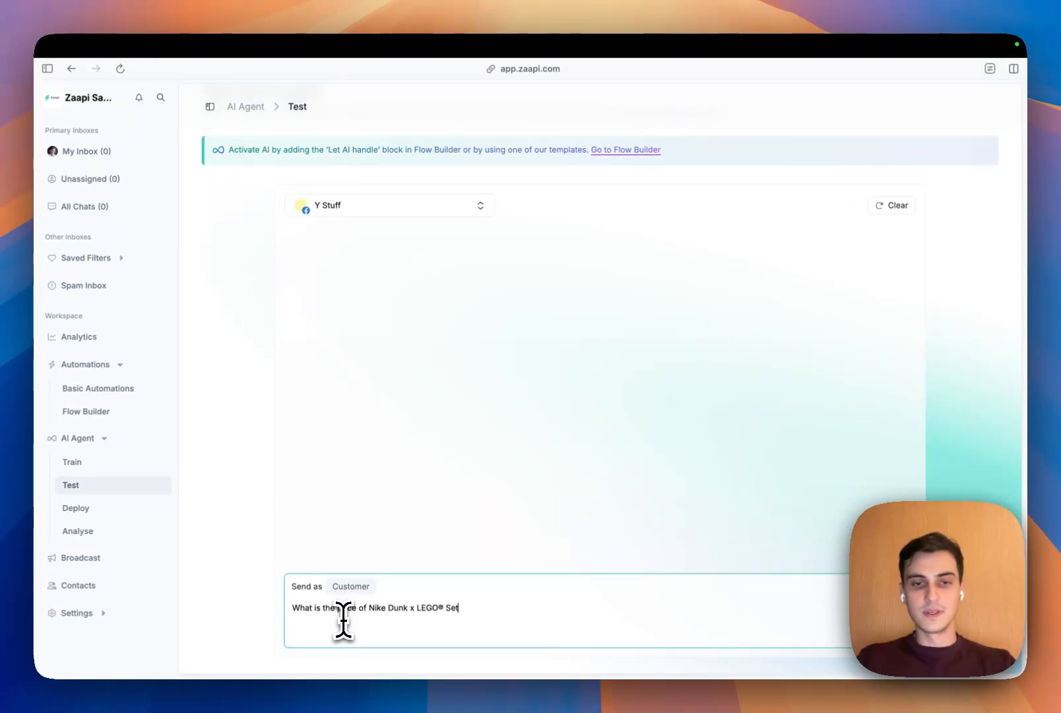
text(?)
key(Return)
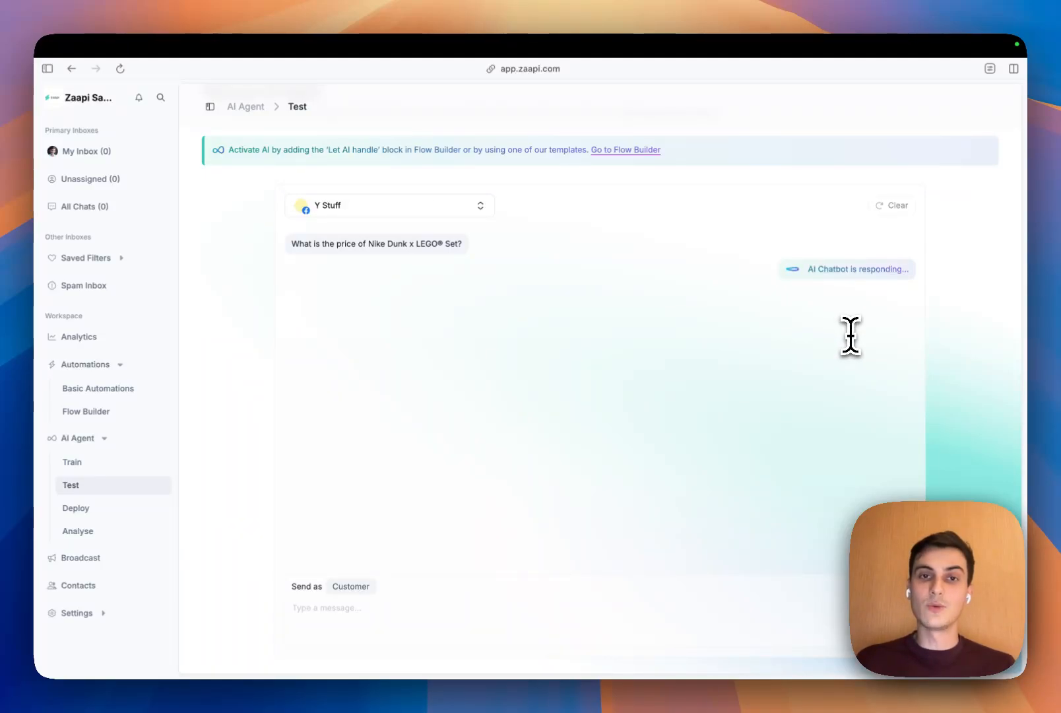
Step: Compare the AI agent's reply with the customer question, checking its tone, emojis and quoted price
drag(300, 244, 630, 330)
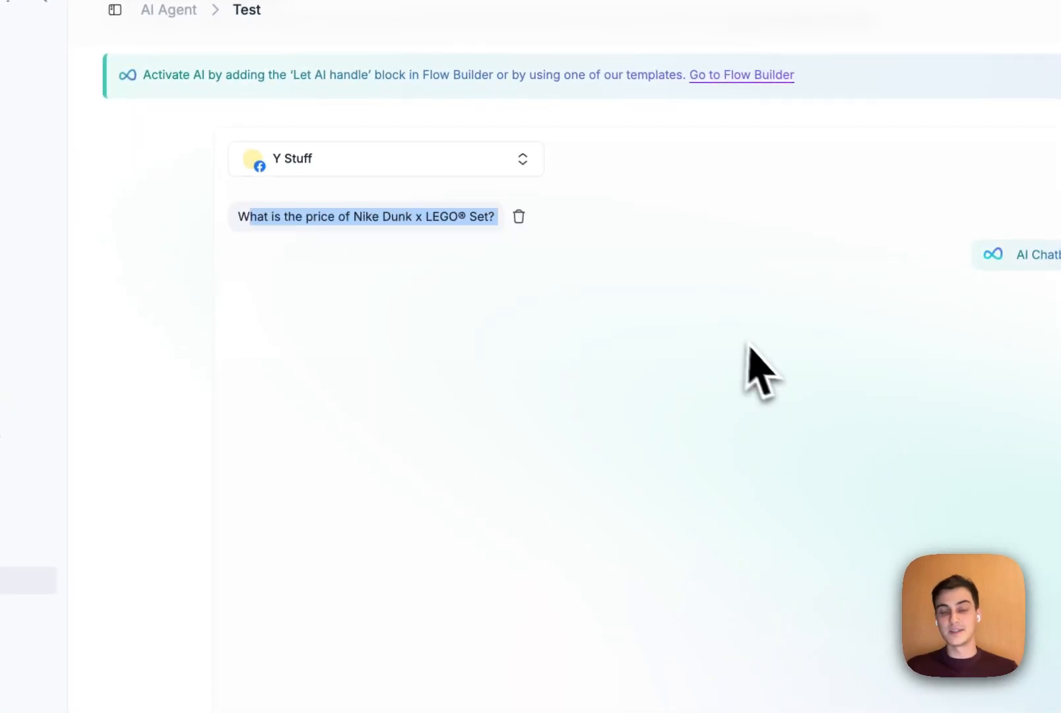
click(748, 343)
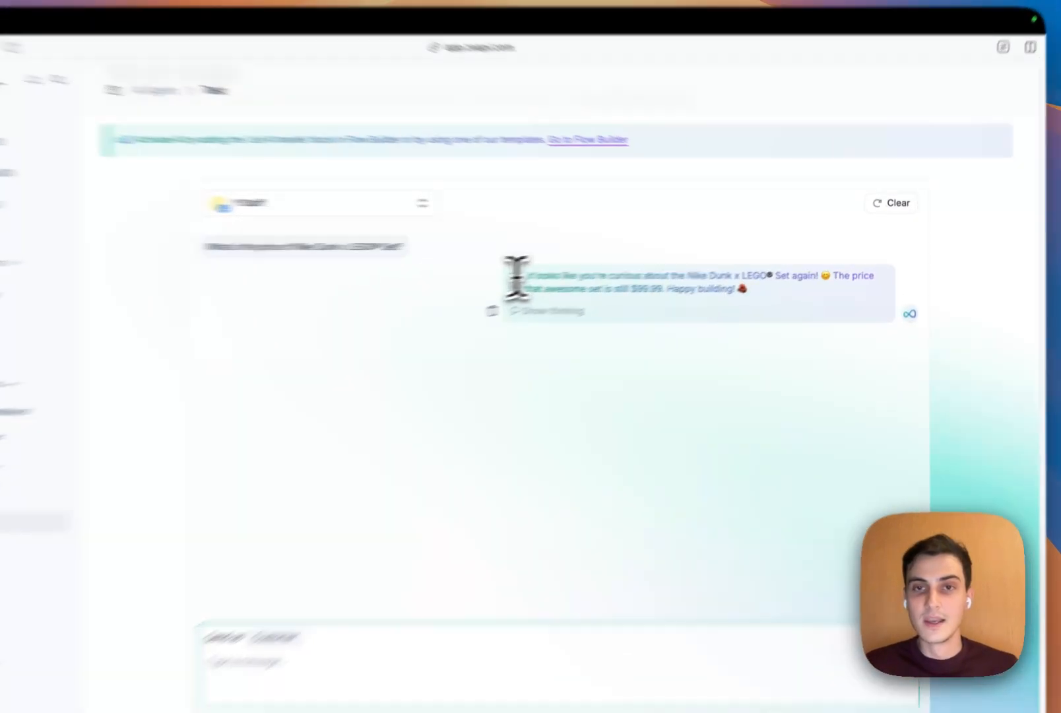
drag(518, 279, 766, 277)
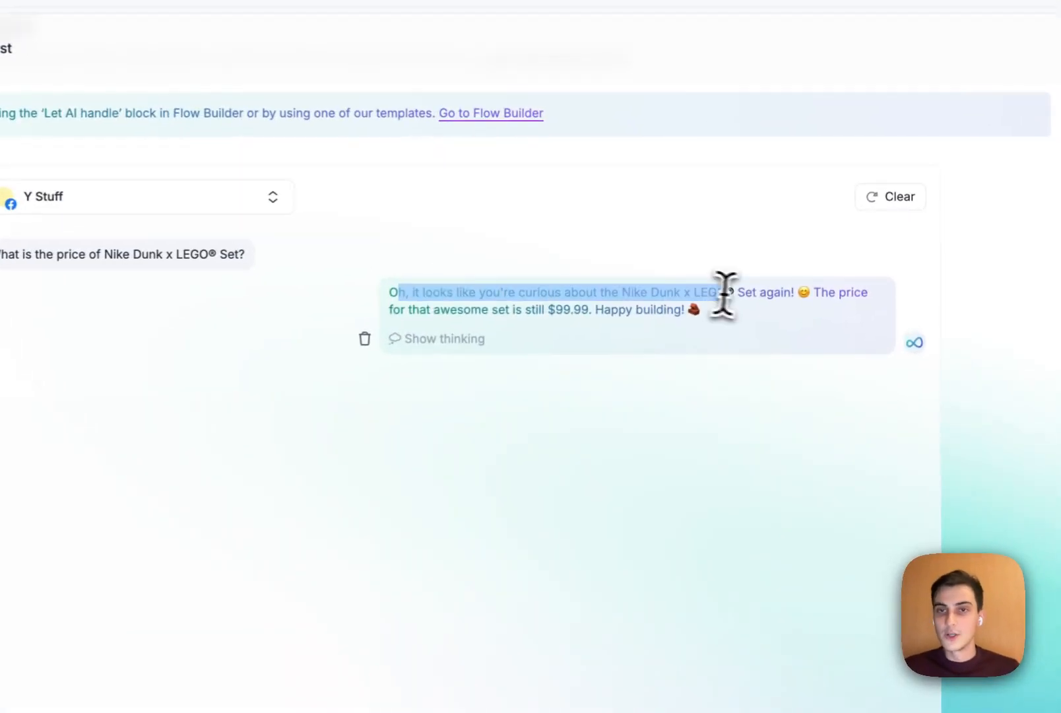
click(817, 249)
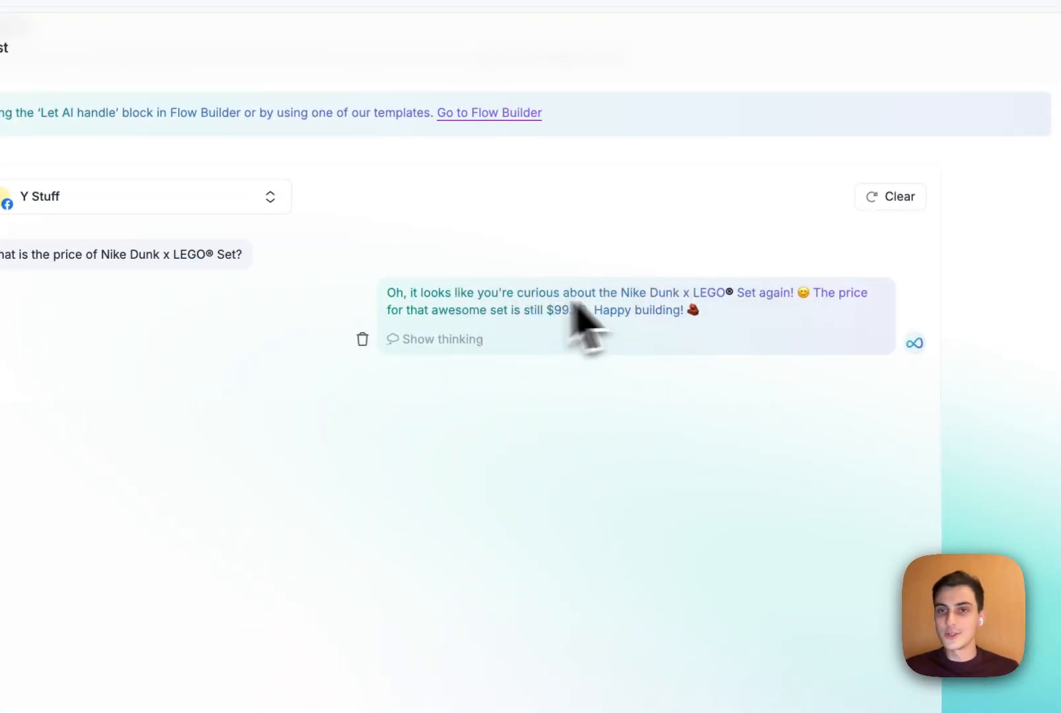
double_click(803, 292)
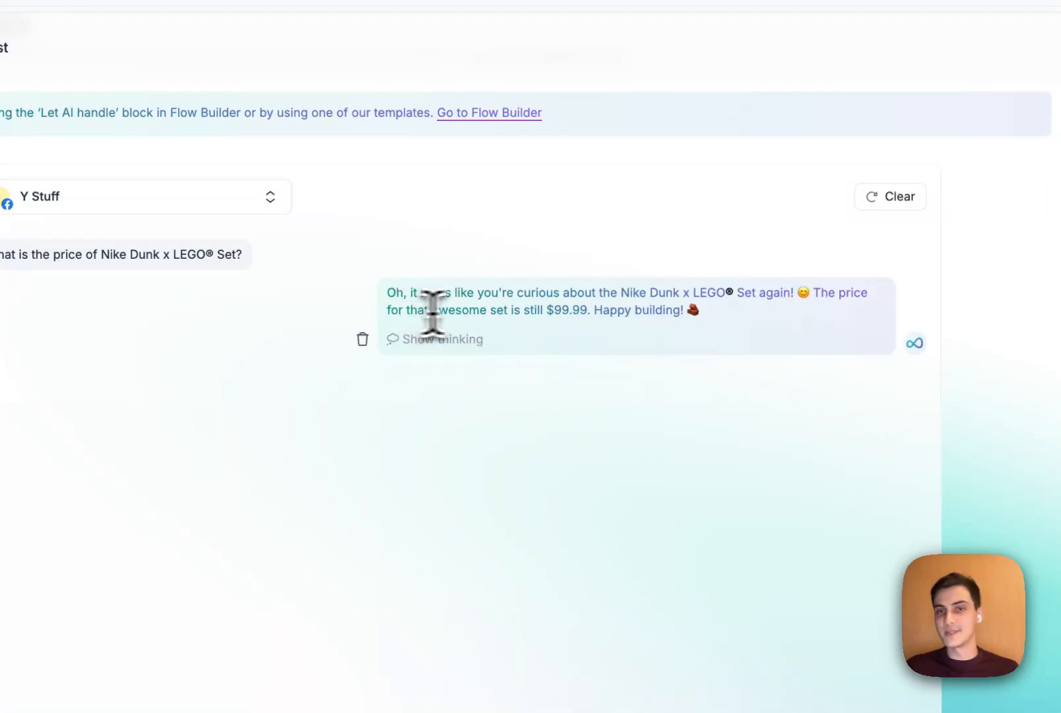
drag(411, 310, 534, 311)
click(629, 310)
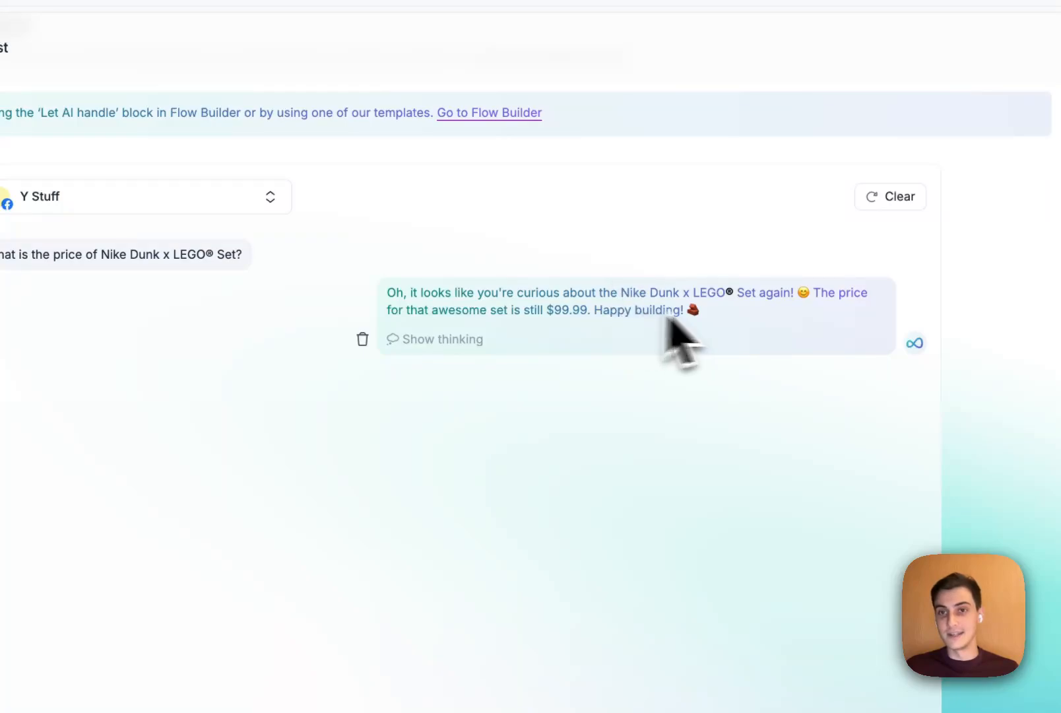
drag(684, 305, 672, 235)
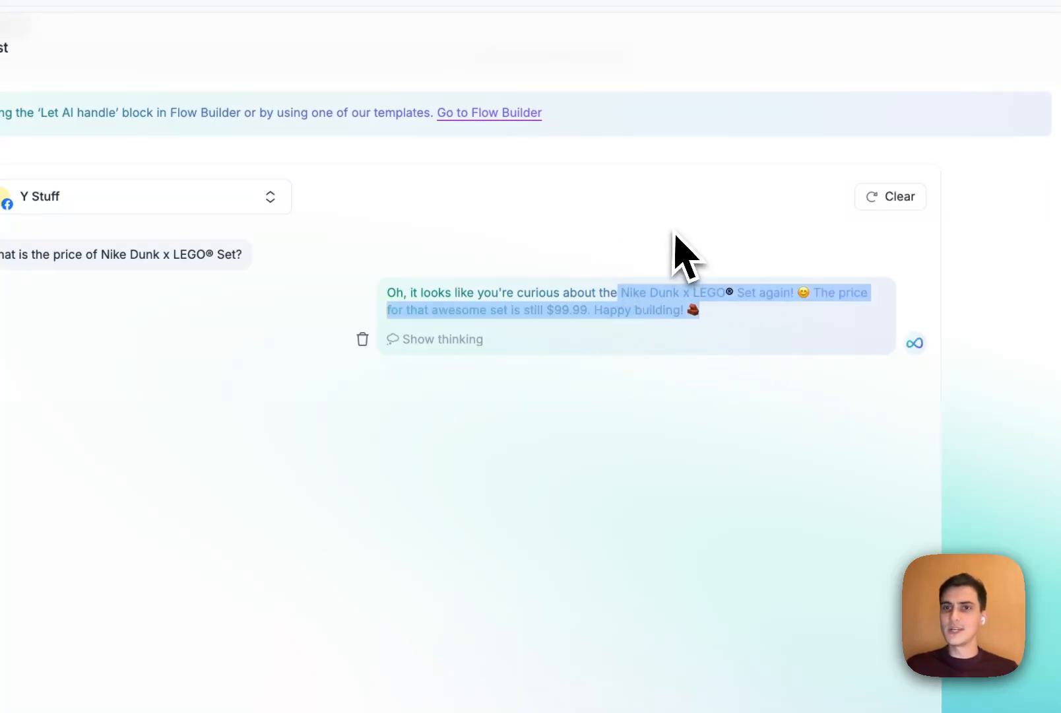
click(675, 232)
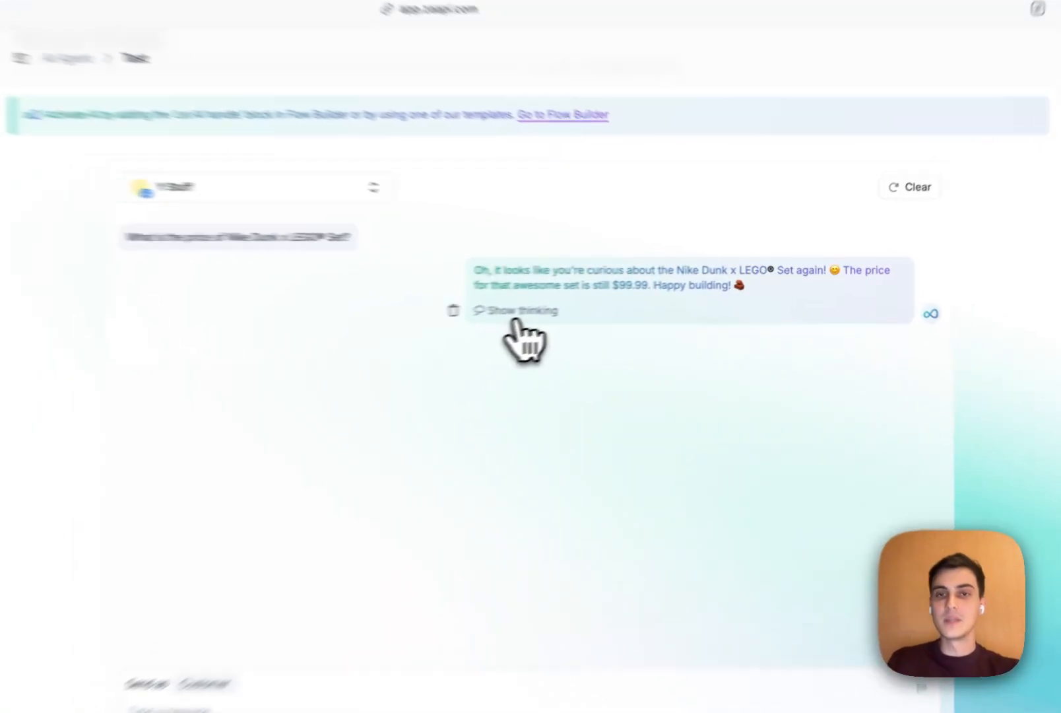
Step: Show the AI thinking behind the reply and read through all its steps down to the final AI reply
click(518, 311)
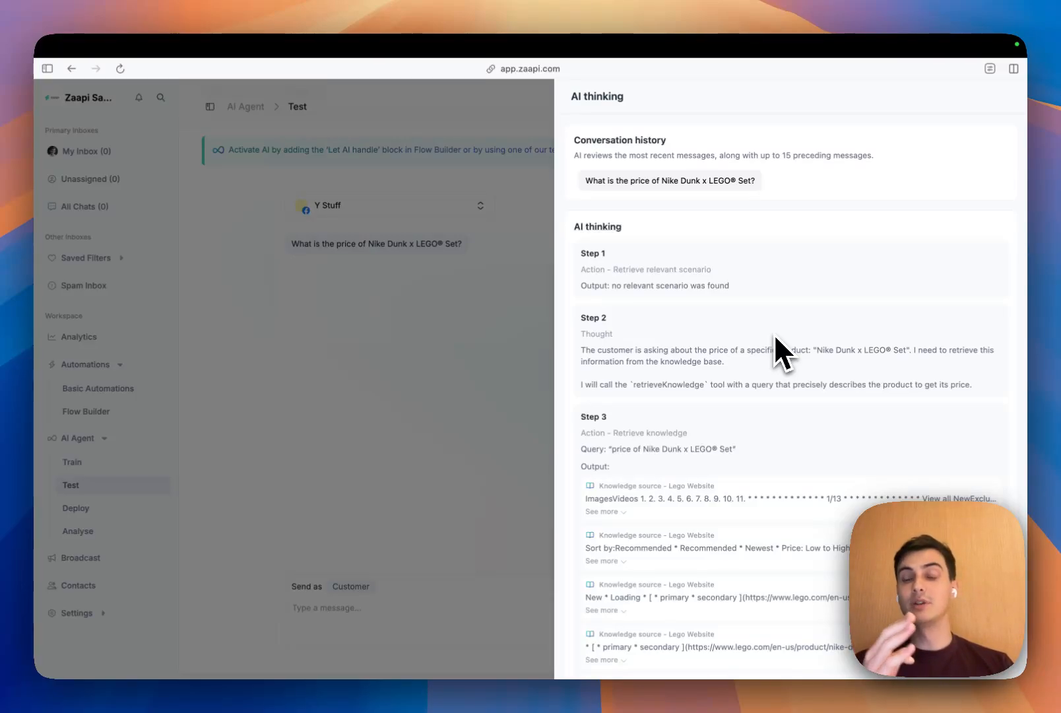
scroll(774, 334, down, 4)
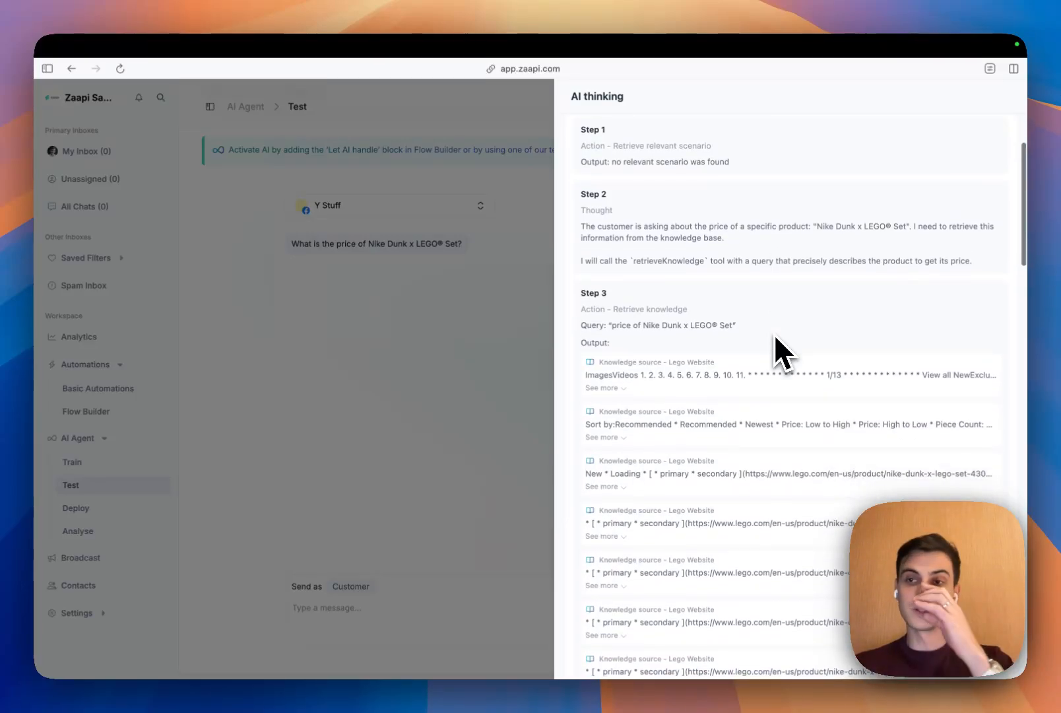
scroll(776, 338, down, 15)
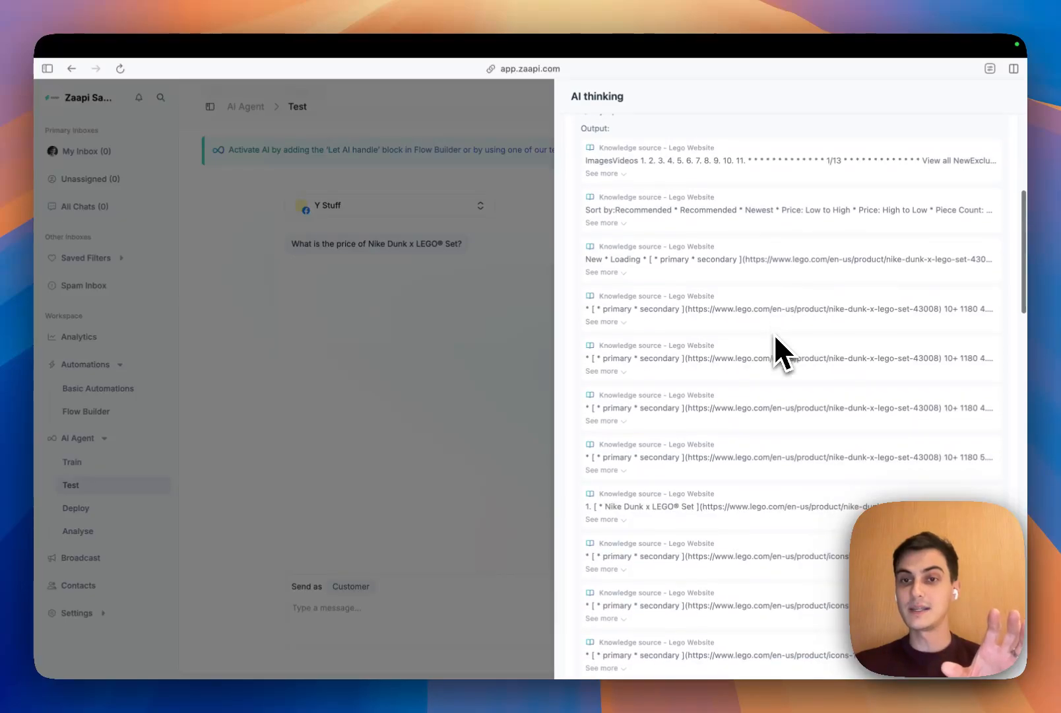
scroll(774, 334, down, 17)
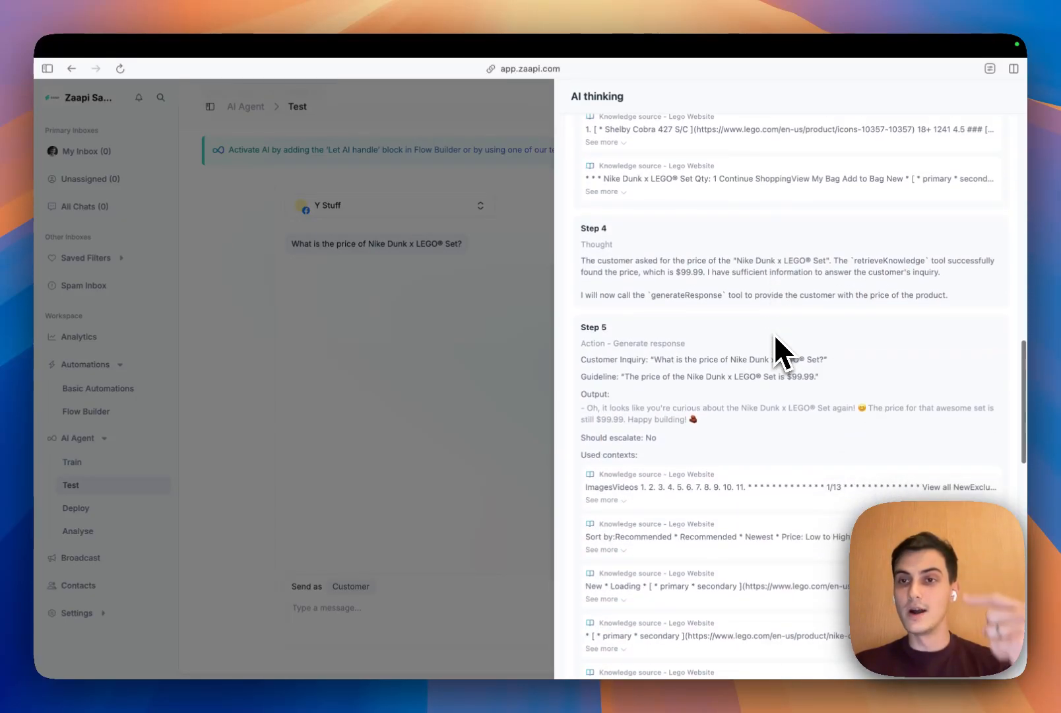
scroll(774, 333, down, 20)
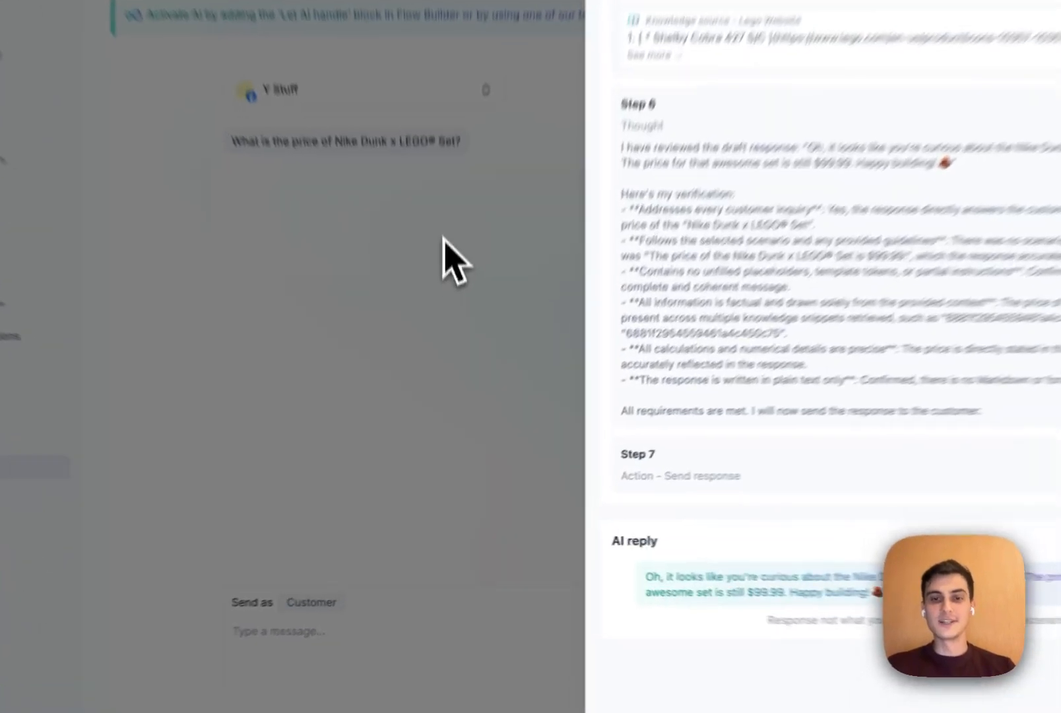
Step: Close the AI thinking view, switch to the LEGO product page and check the set's recommended age
click(512, 330)
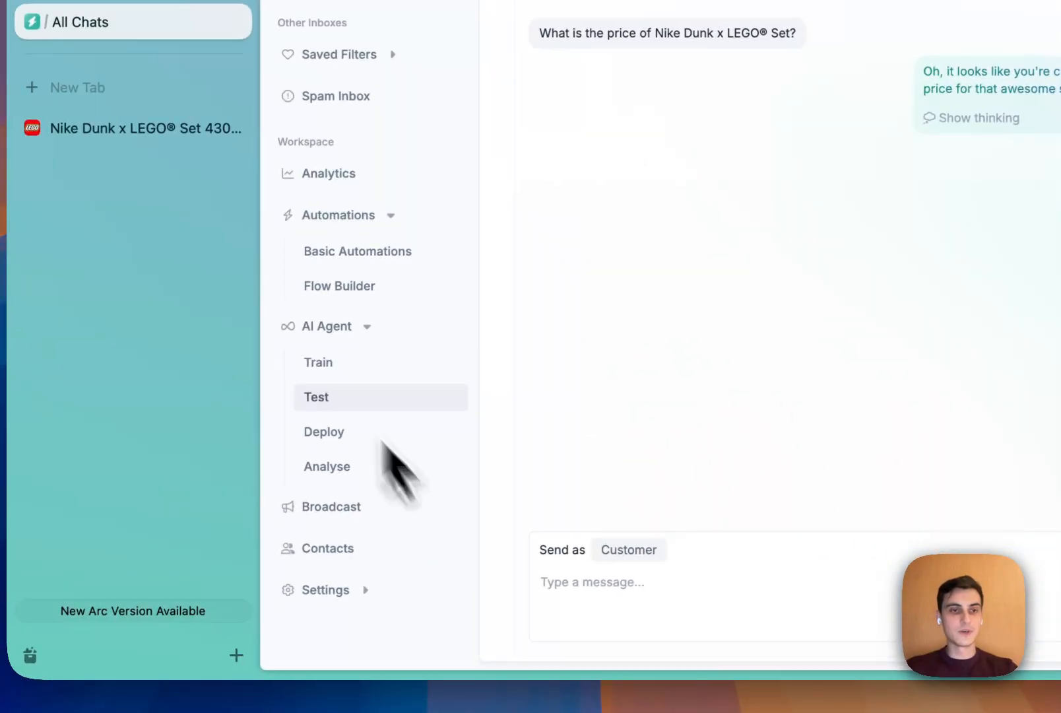
click(118, 135)
scroll(796, 324, down, 3)
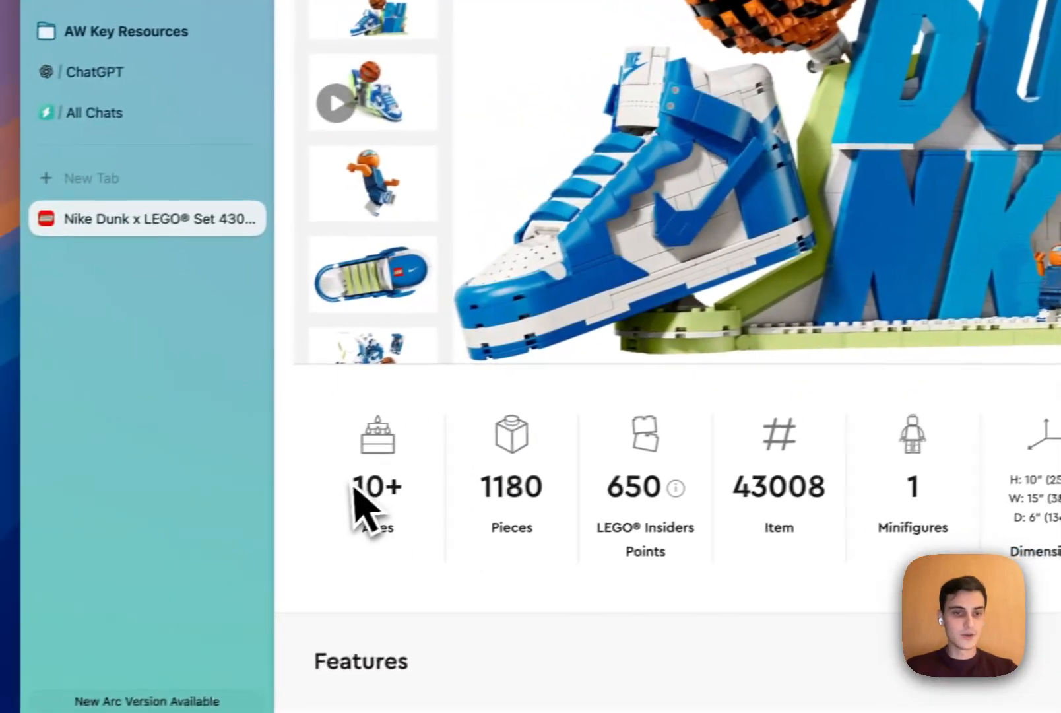
drag(233, 503, 286, 507)
click(289, 568)
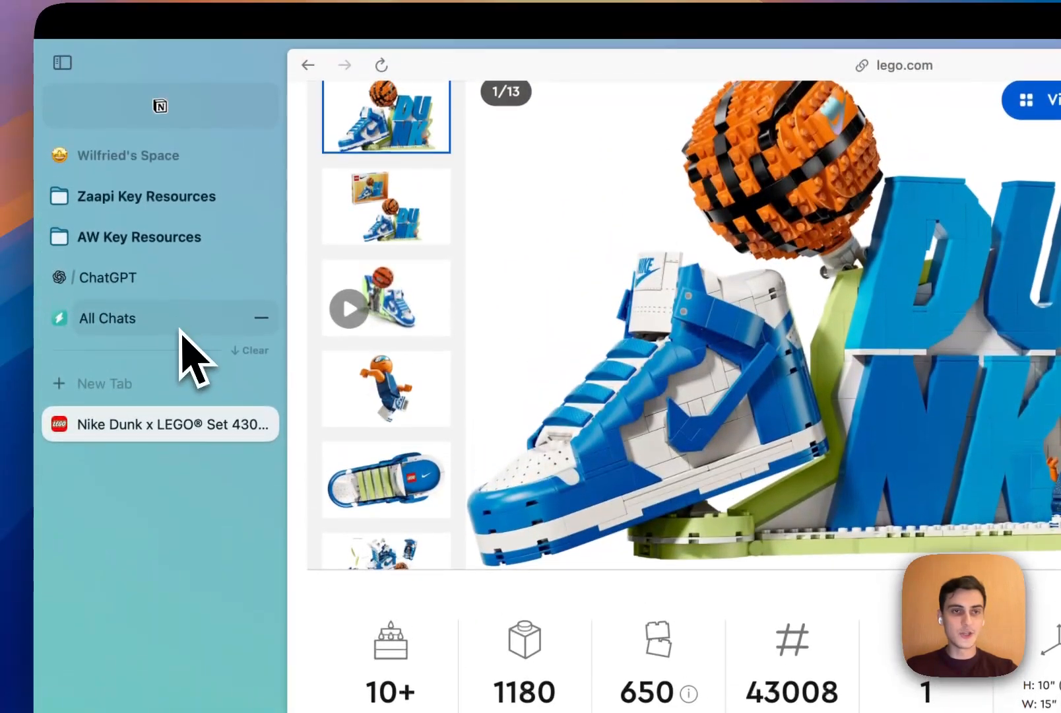
Step: Switch back to the Zaapi test page and send the customer message "I have an 8-year old son. Is this suitable for him?"
click(184, 200)
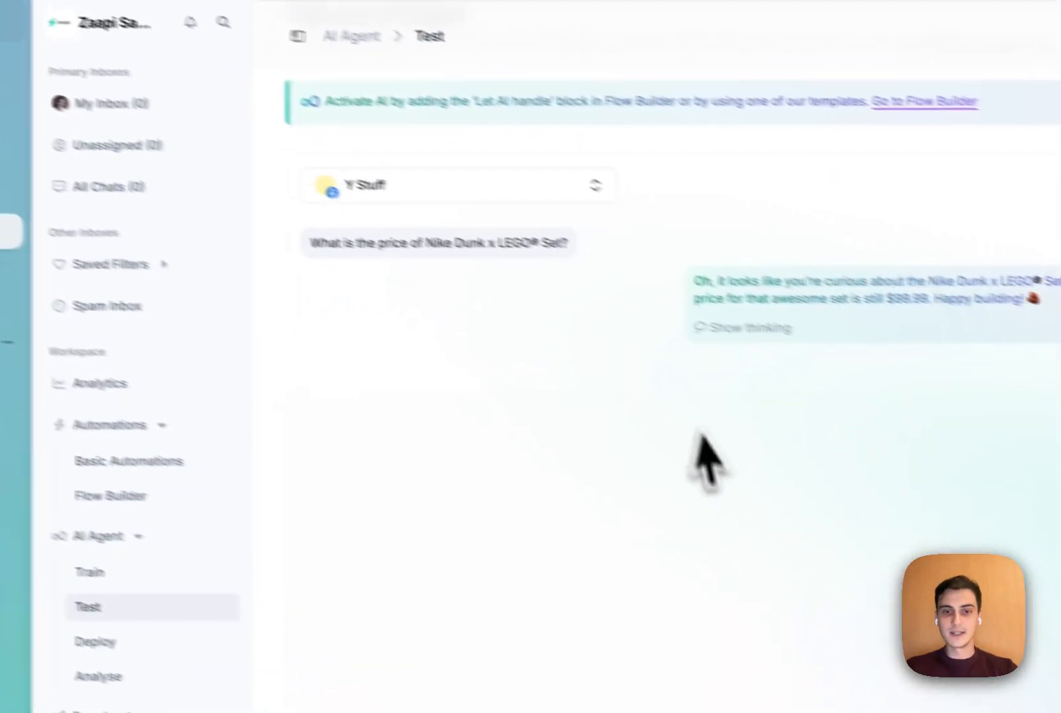
click(511, 619)
text(I have)
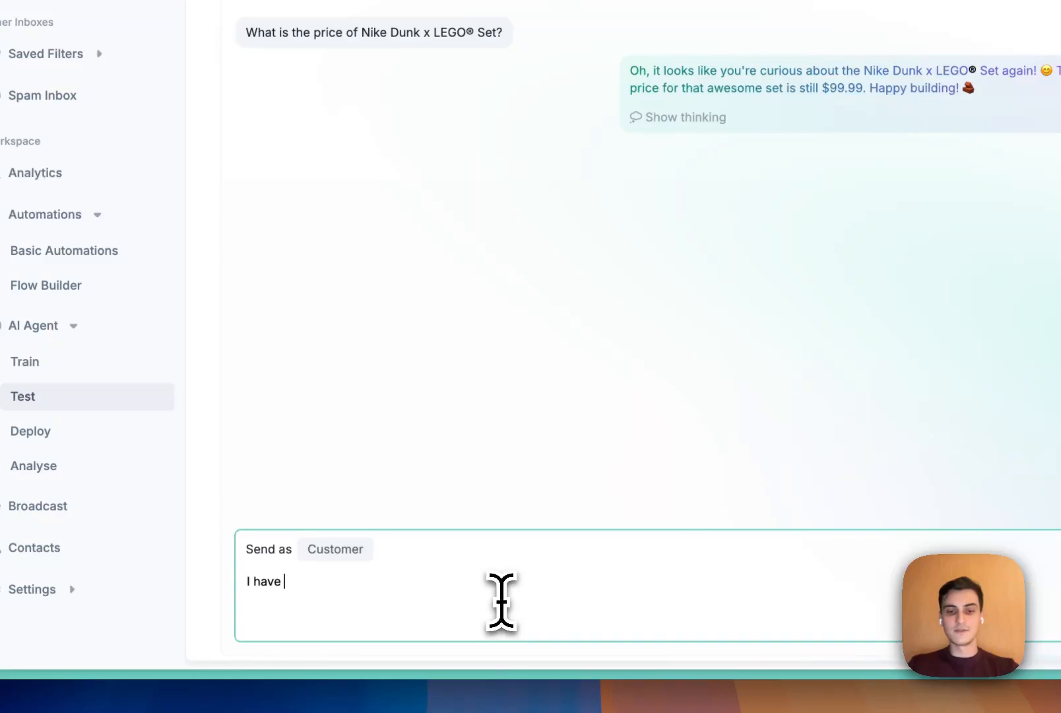
text( an 8-year o)
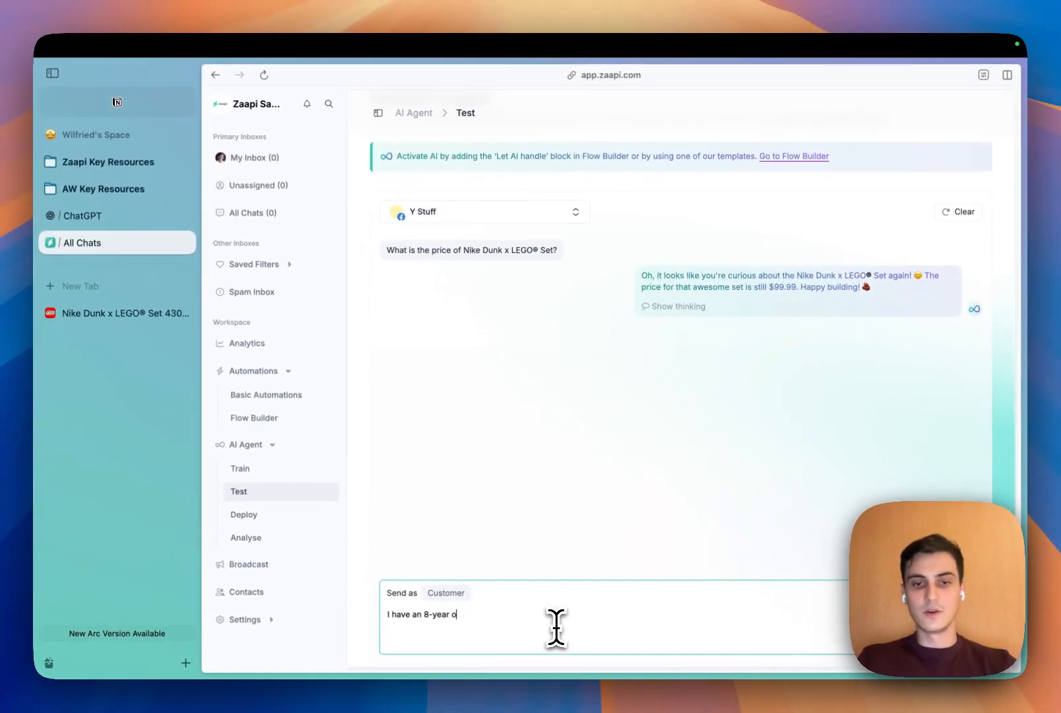
text(ld son. Is this suitable )
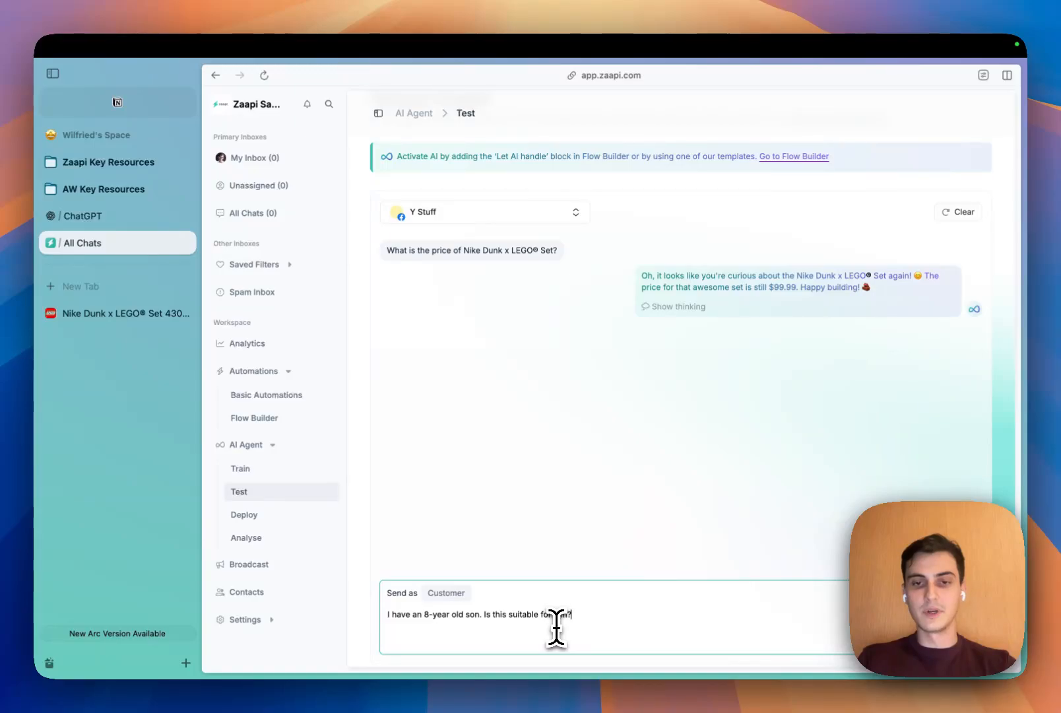
text(for him?)
key(Return)
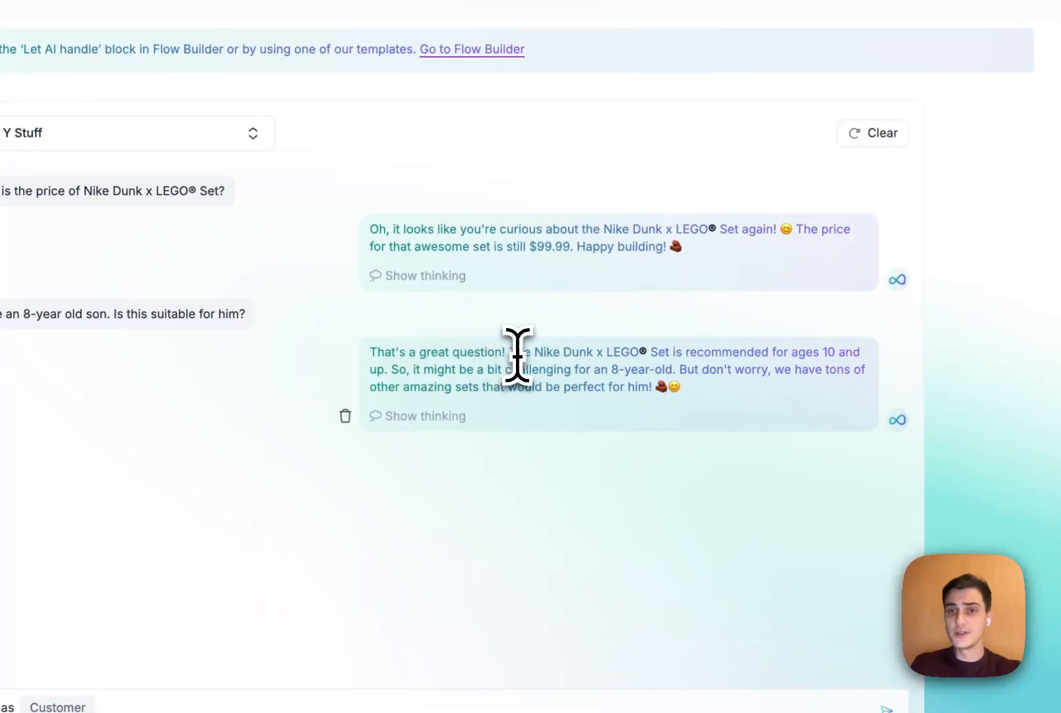
Step: Read the AI agent's reply about age suitability, checking the recommended age, its judgement for an 8-year-old and the offered alternatives
drag(517, 355, 680, 355)
click(728, 368)
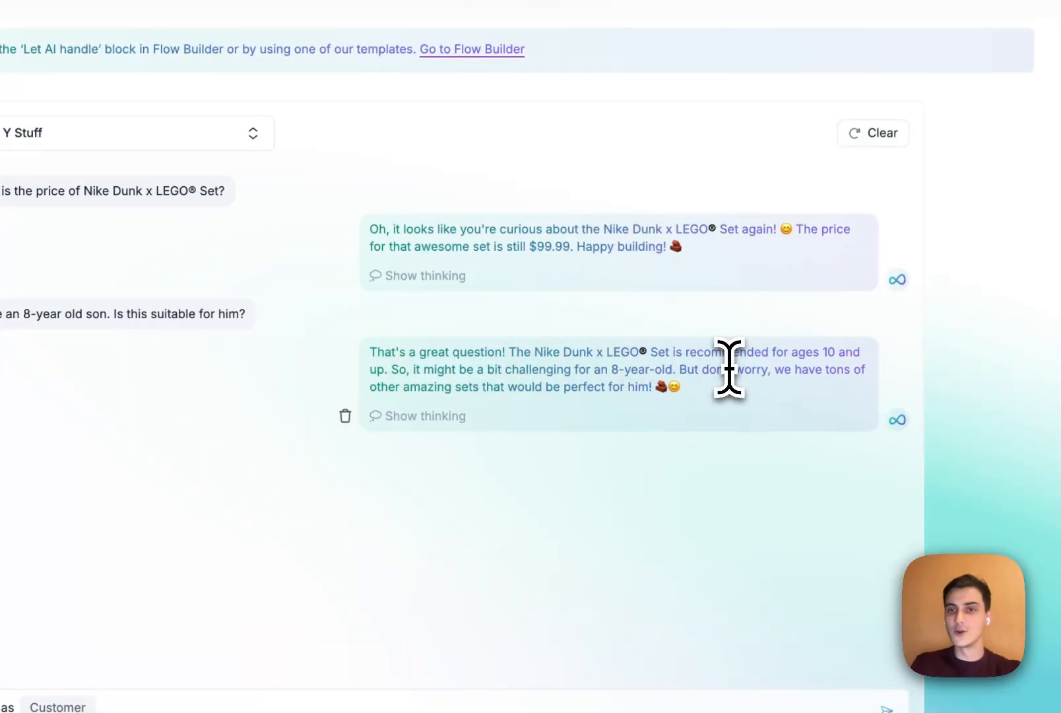
drag(779, 356, 519, 389)
click(527, 379)
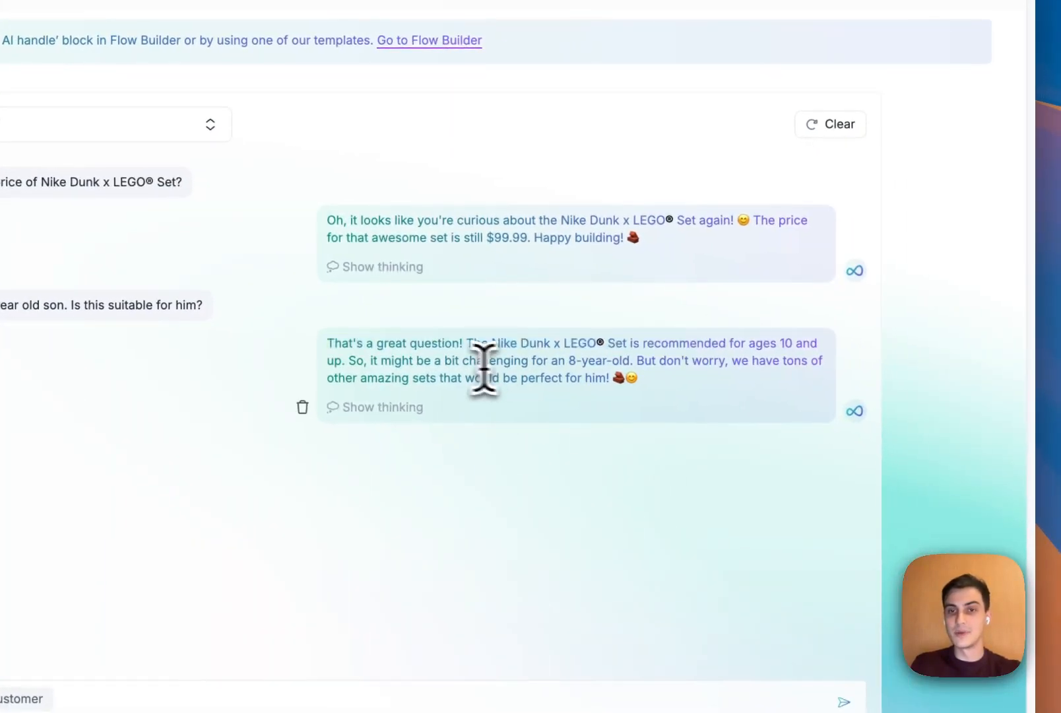
drag(392, 362, 645, 362)
click(703, 381)
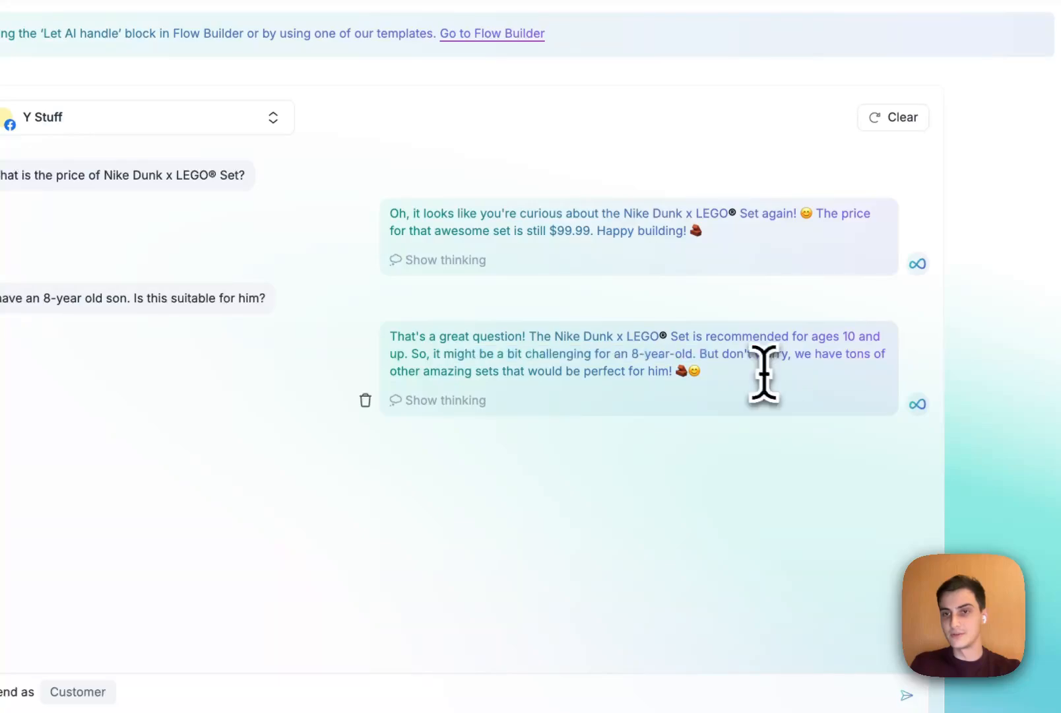
drag(739, 350, 781, 398)
click(782, 383)
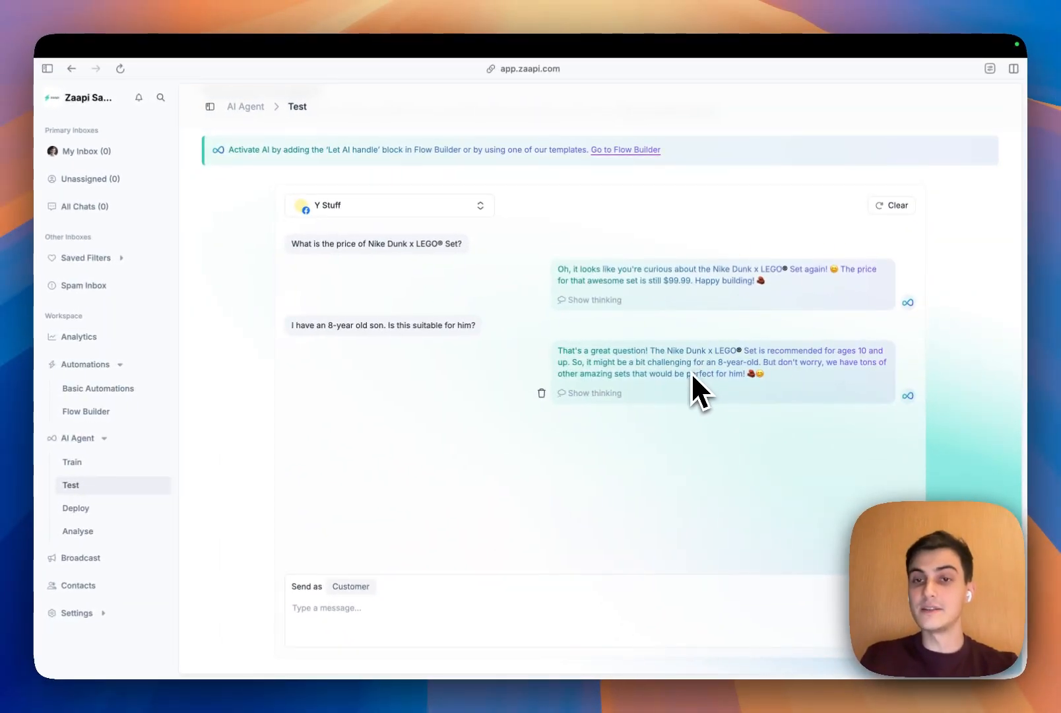
Step: Return to the LEGO product page, open Deliveries and Returns and read the standard shipping times and costs
key(super+s)
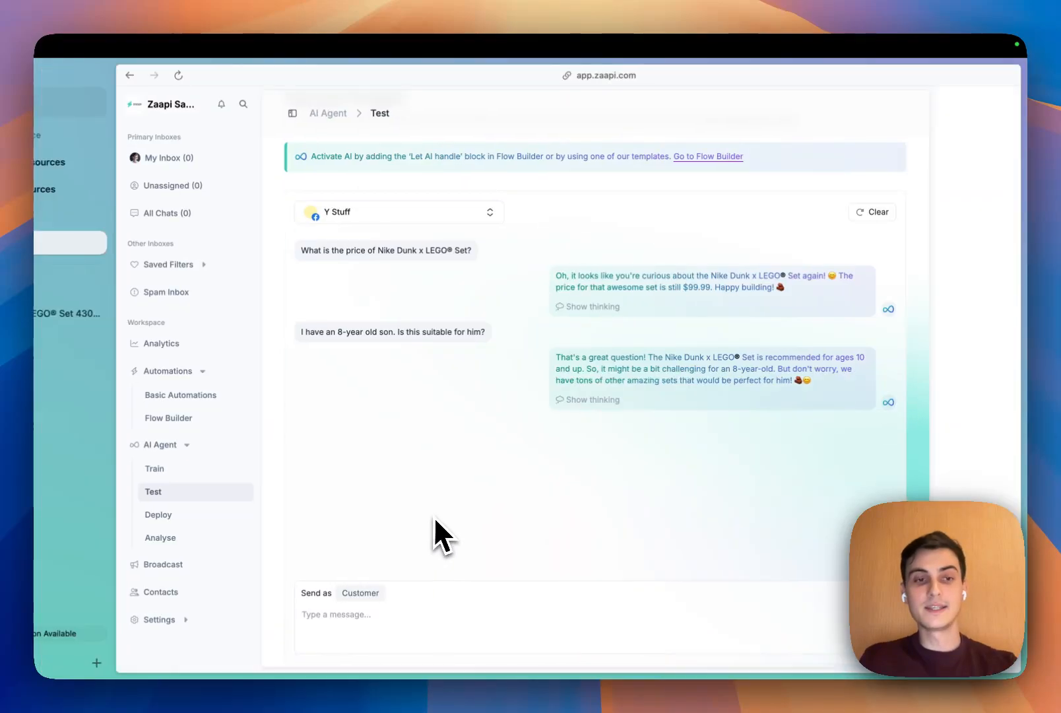
click(129, 313)
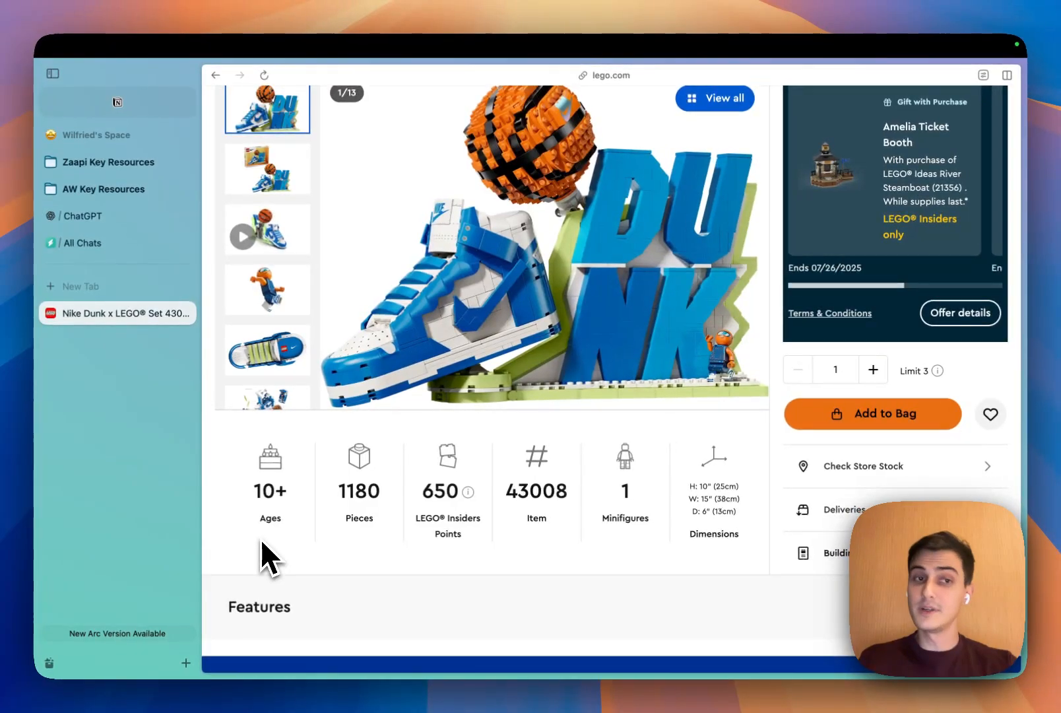
scroll(484, 281, down, 10)
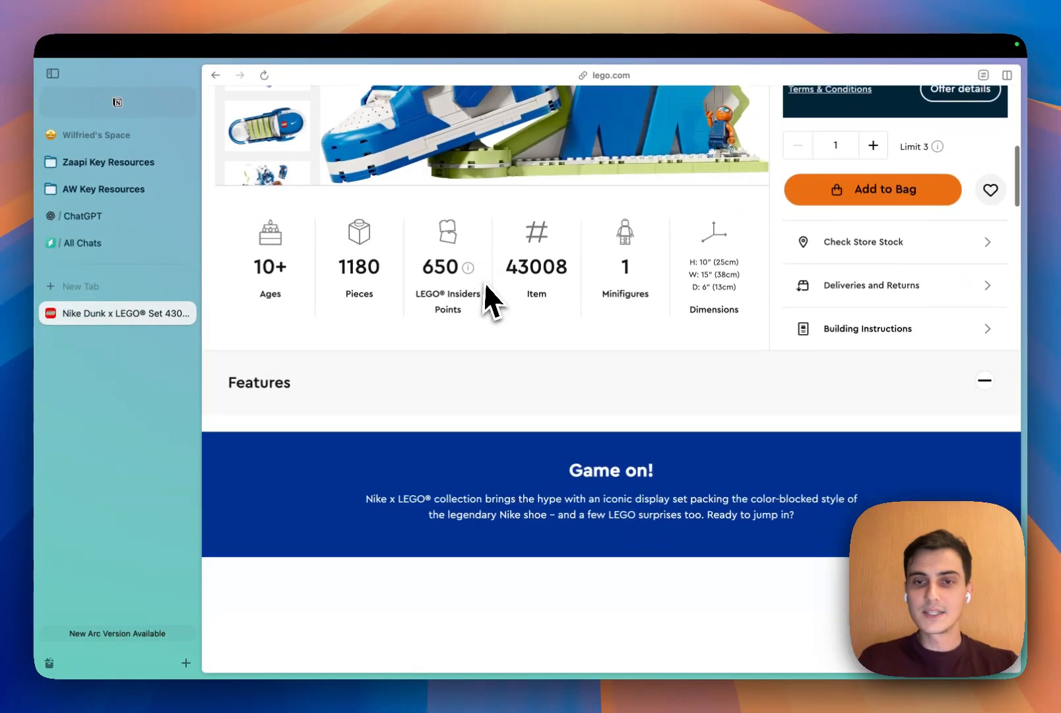
scroll(485, 281, up, 10)
scroll(568, 290, down, 5)
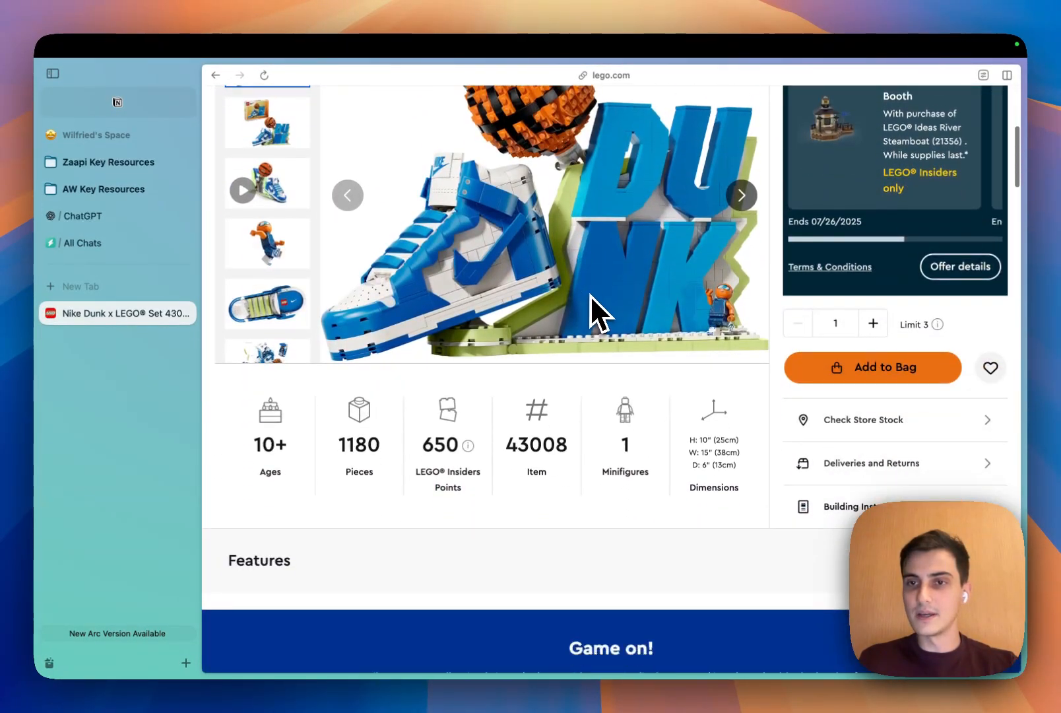
scroll(851, 364, down, 3)
click(908, 368)
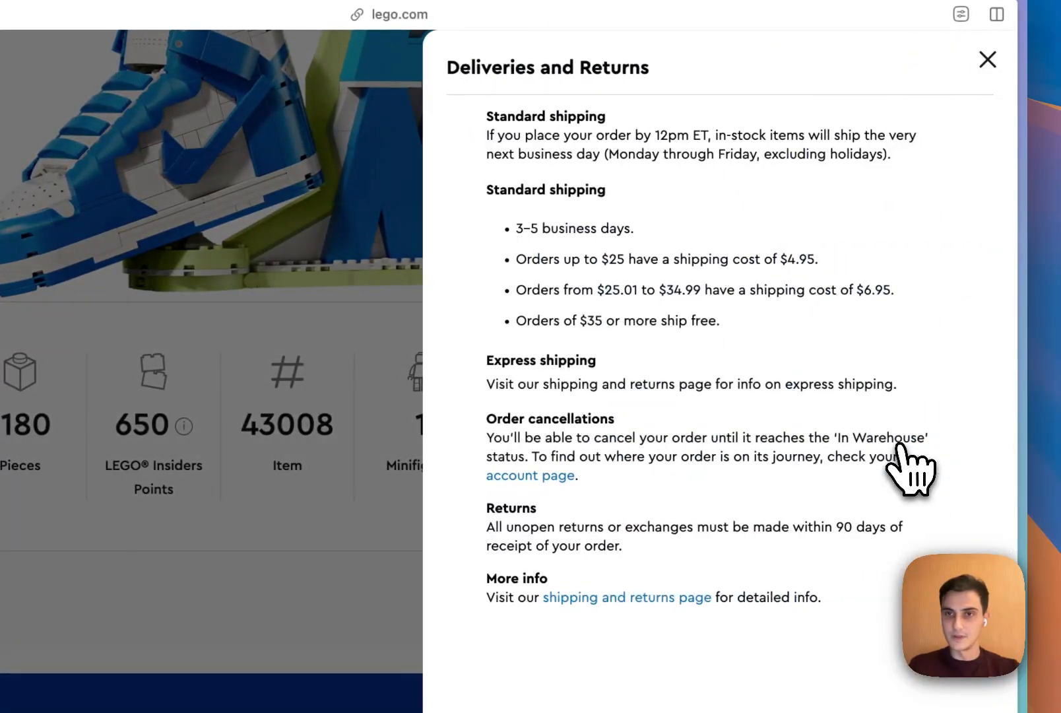
drag(514, 180, 725, 327)
click(734, 355)
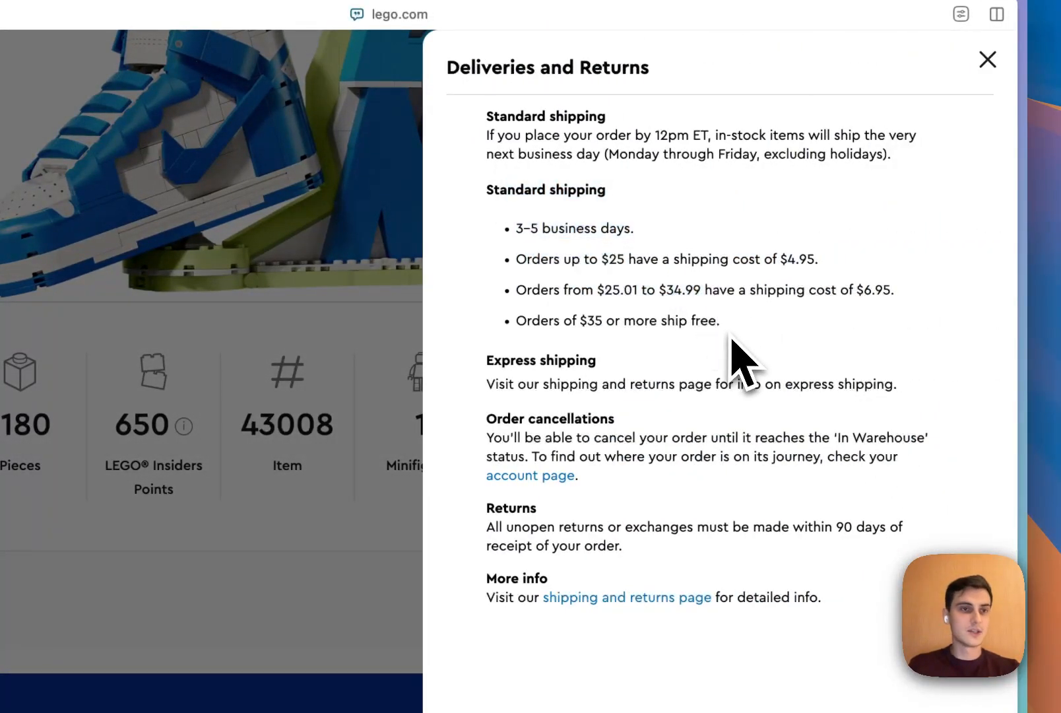
Step: Switch back to the Zaapi test page and send the customer message "how fast do you ship? Do i need to opay?"
click(173, 287)
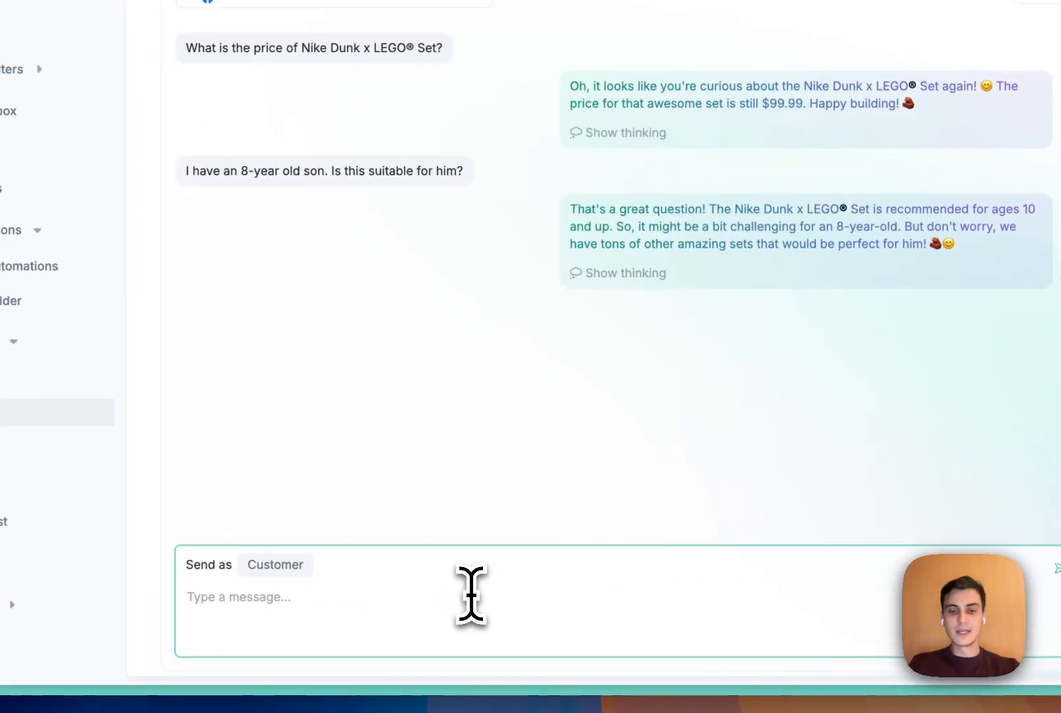
text(how fast d)
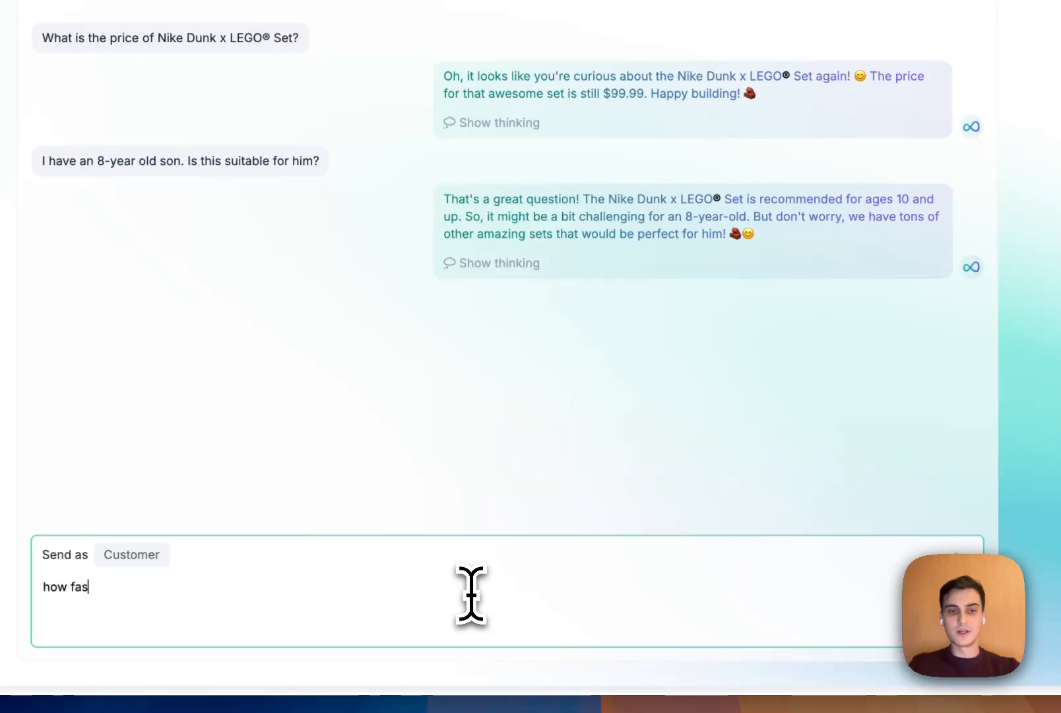
text(o you ship)
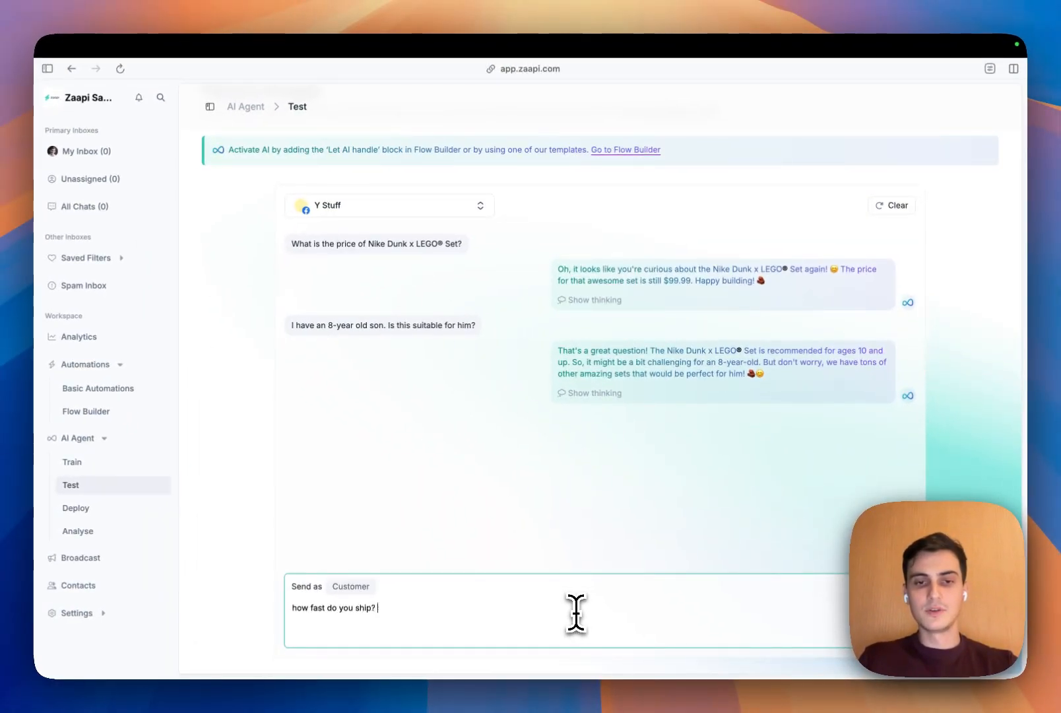
text(? Do i need to )
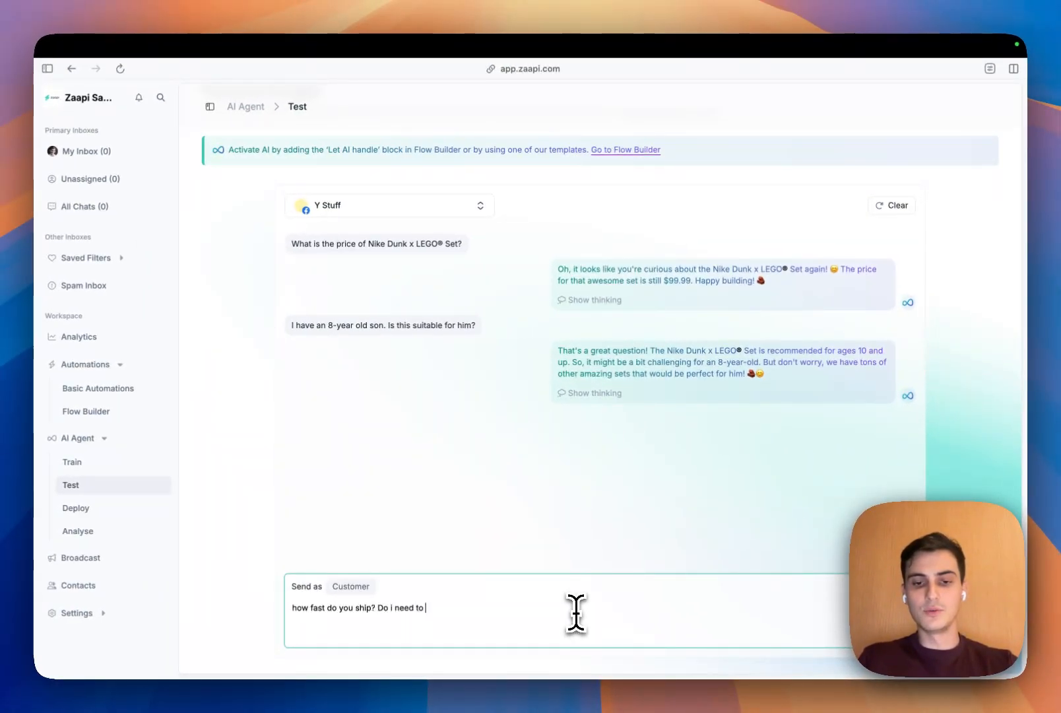
text(opay?)
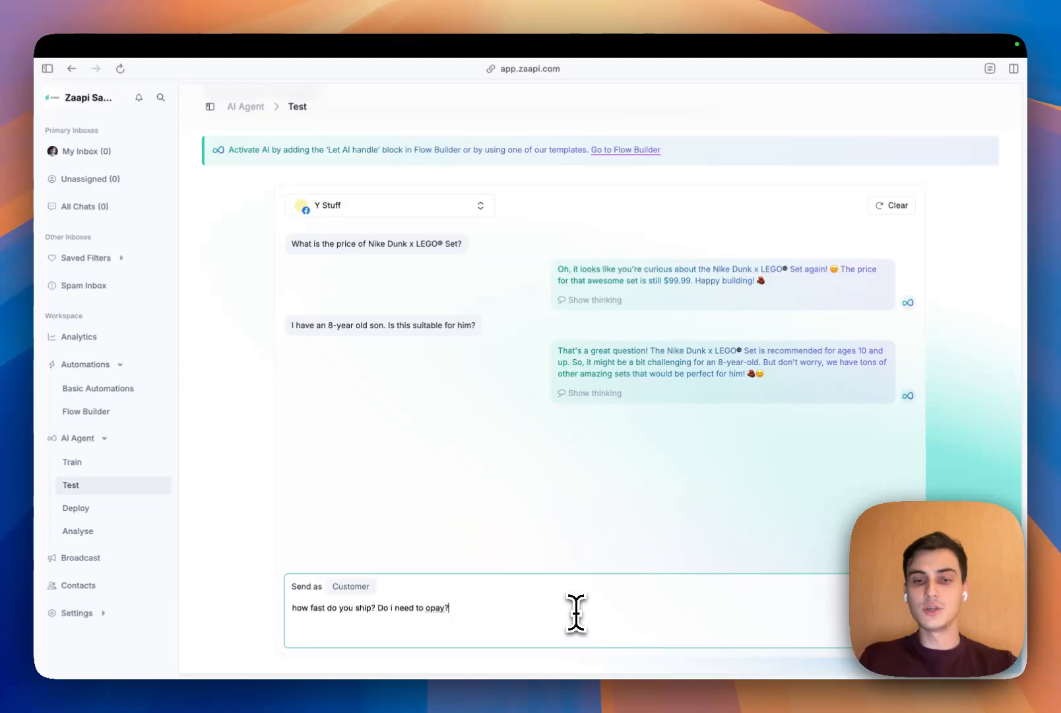
key(Return)
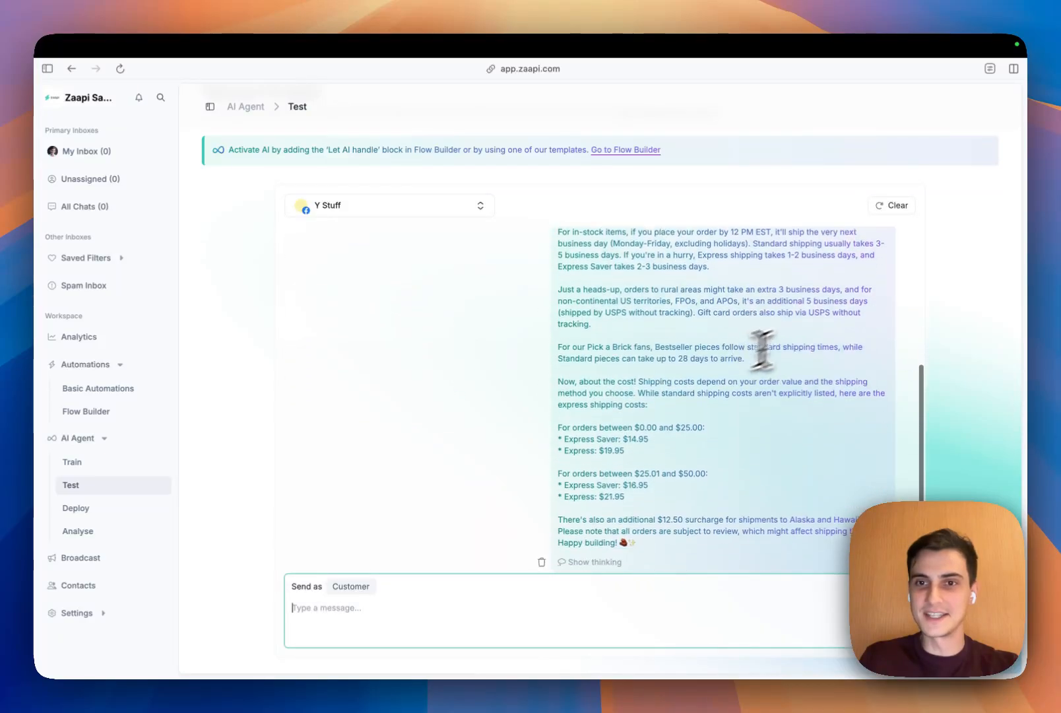
Step: Read through the AI agent's shipping reply, checking its tone, delivery times, express costs per order value and regional surcharge
scroll(886, 348, up, 2)
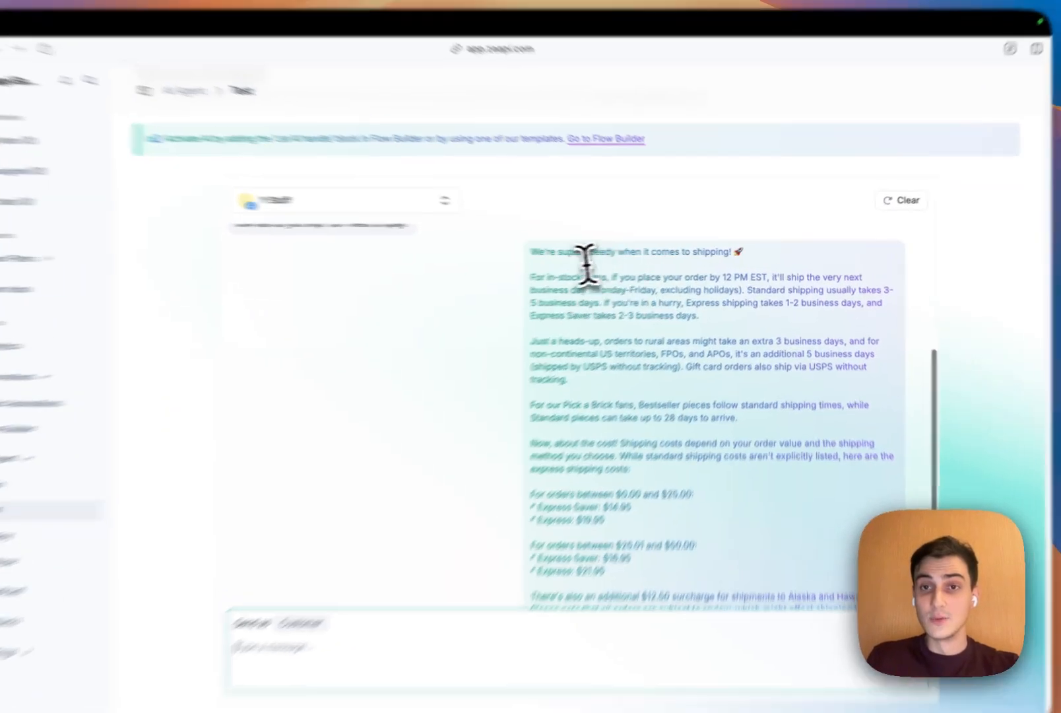
drag(550, 252, 757, 258)
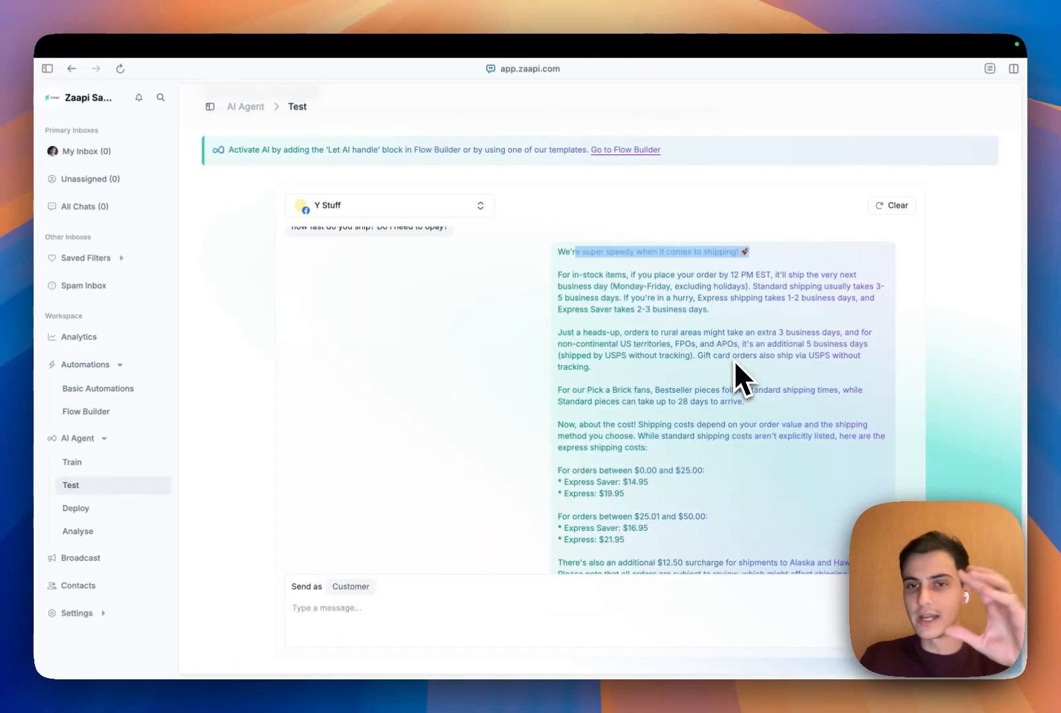
scroll(734, 359, down, 3)
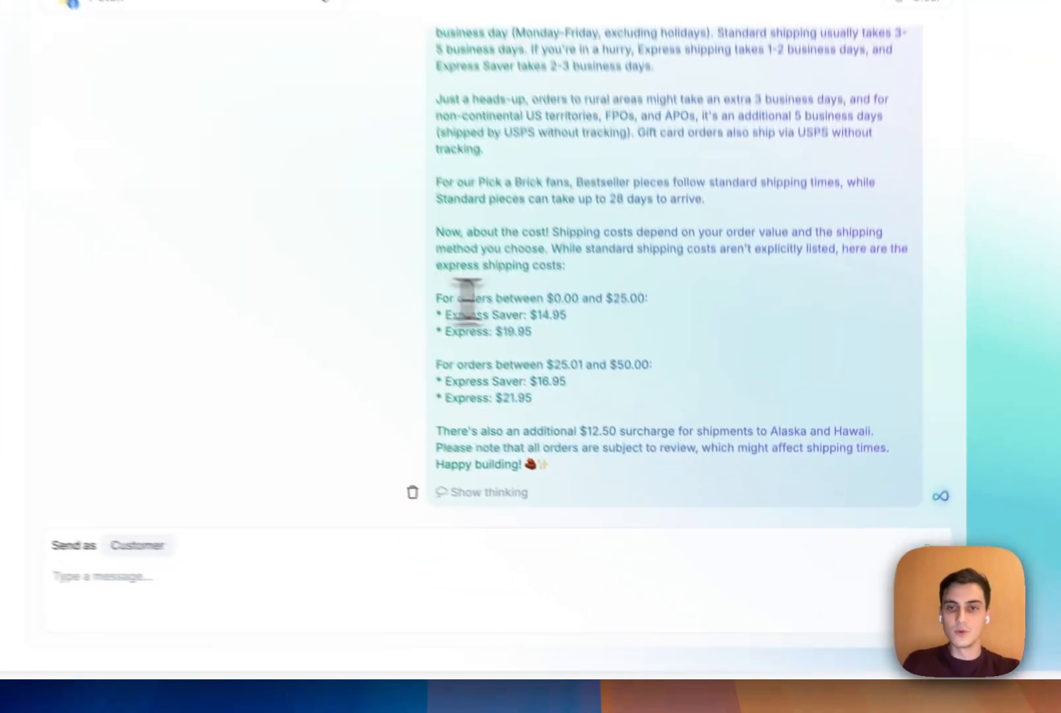
drag(567, 415, 693, 416)
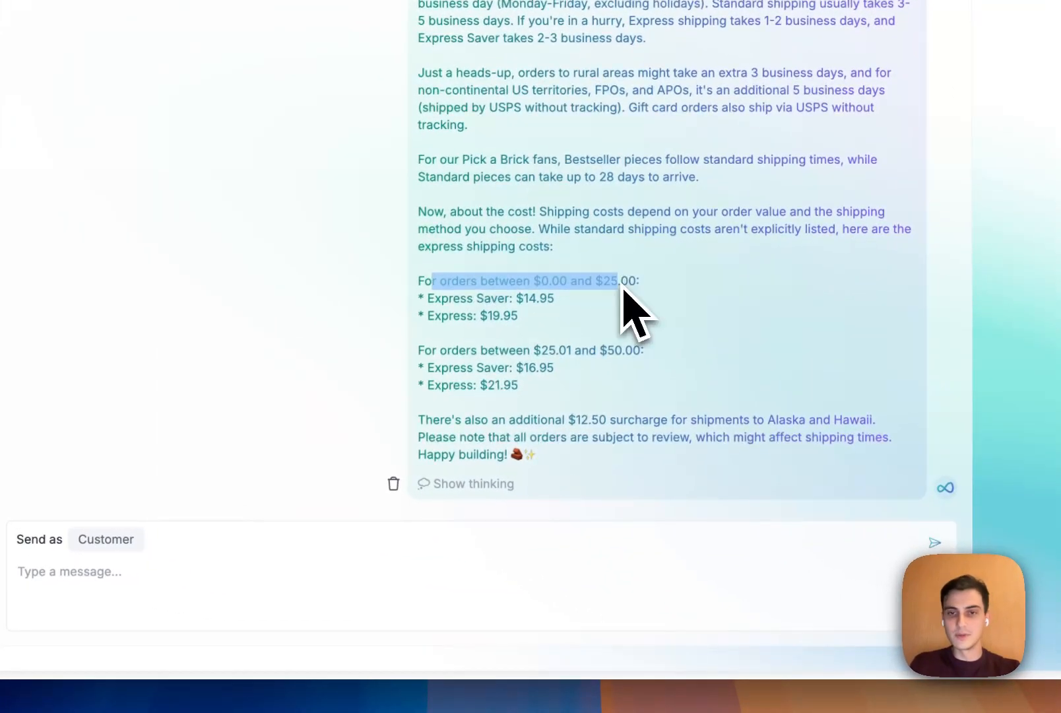
drag(450, 348, 621, 351)
click(431, 369)
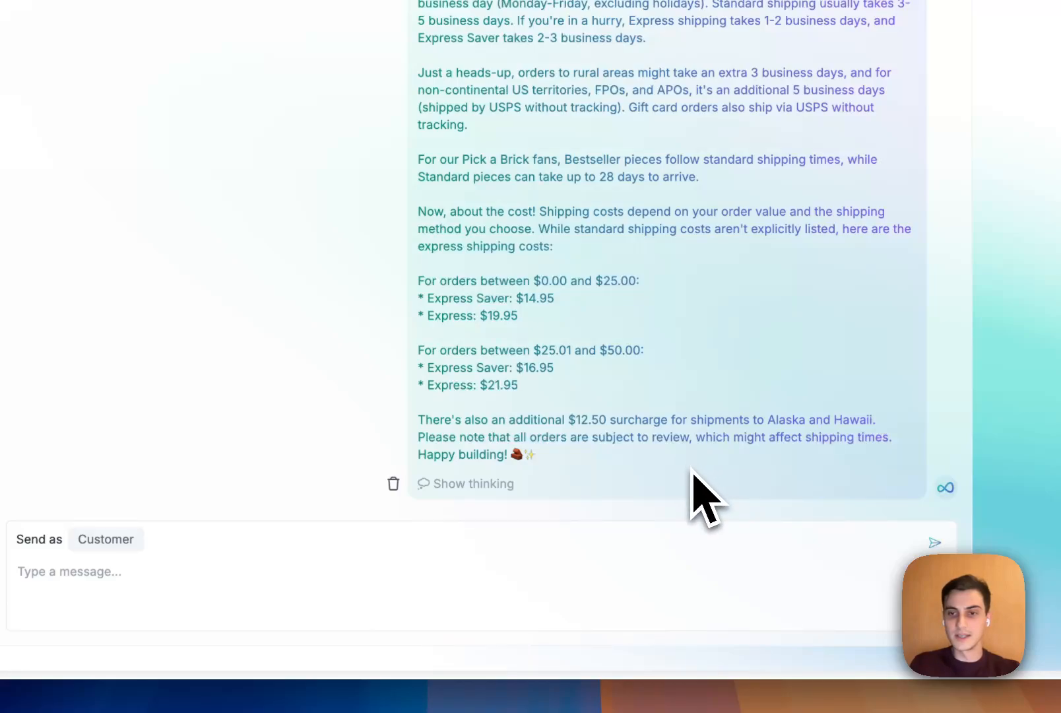
drag(426, 420, 662, 422)
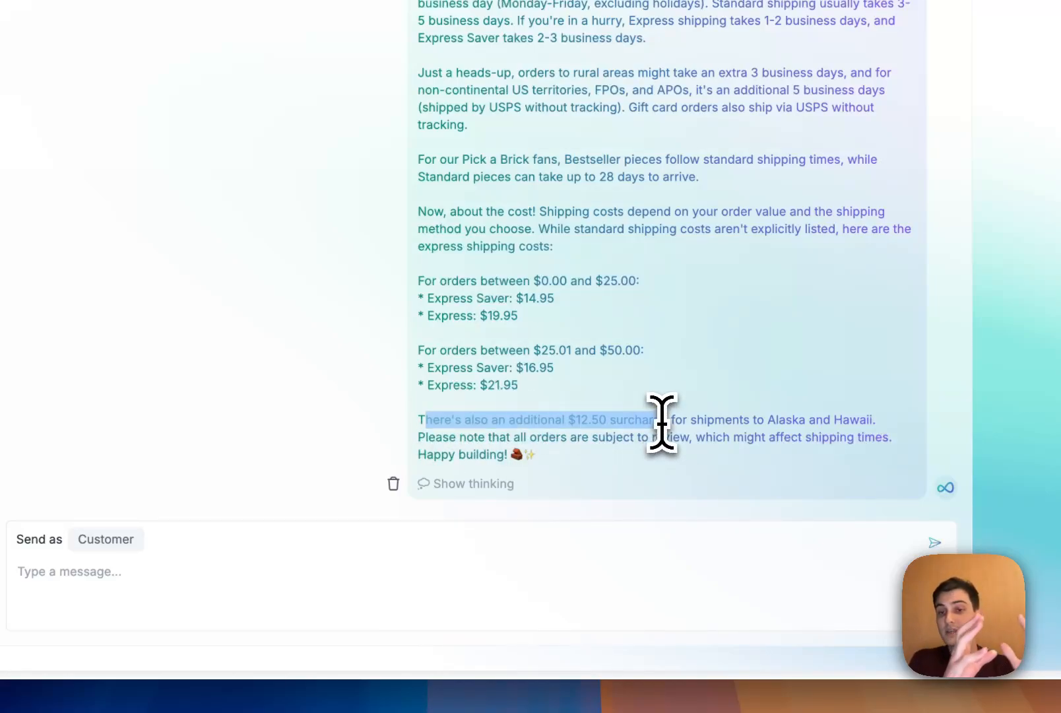
click(699, 414)
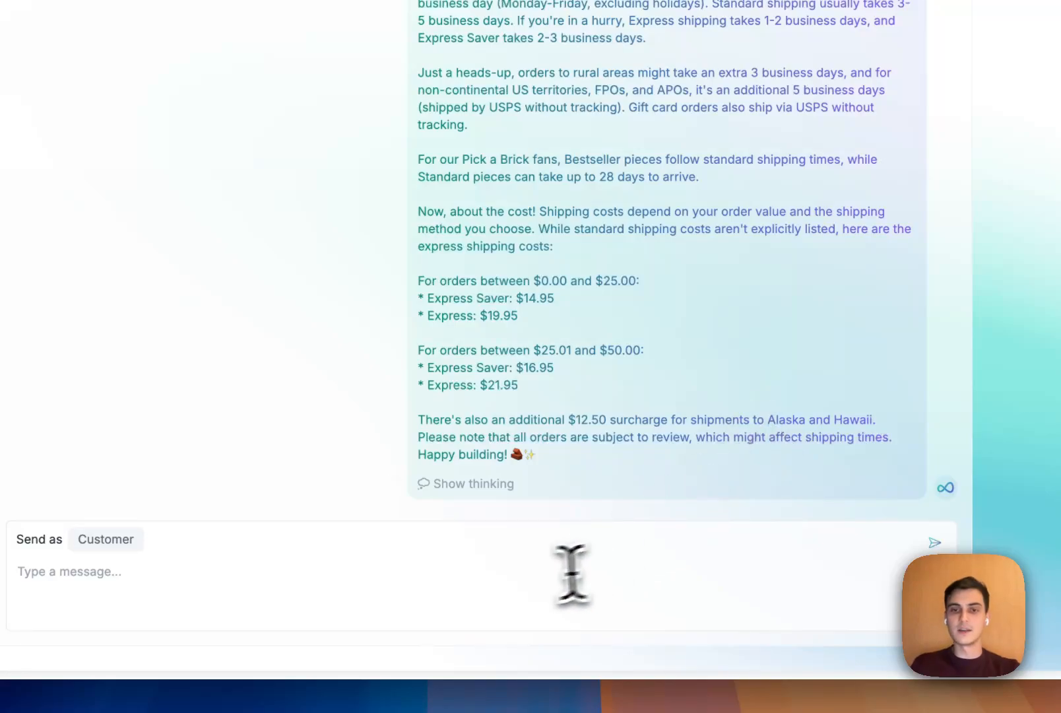
Step: Send the customer message "If I buy this product and I'm in LA, how much do I pay and how fast does it ship and will it reach me?"
click(533, 561)
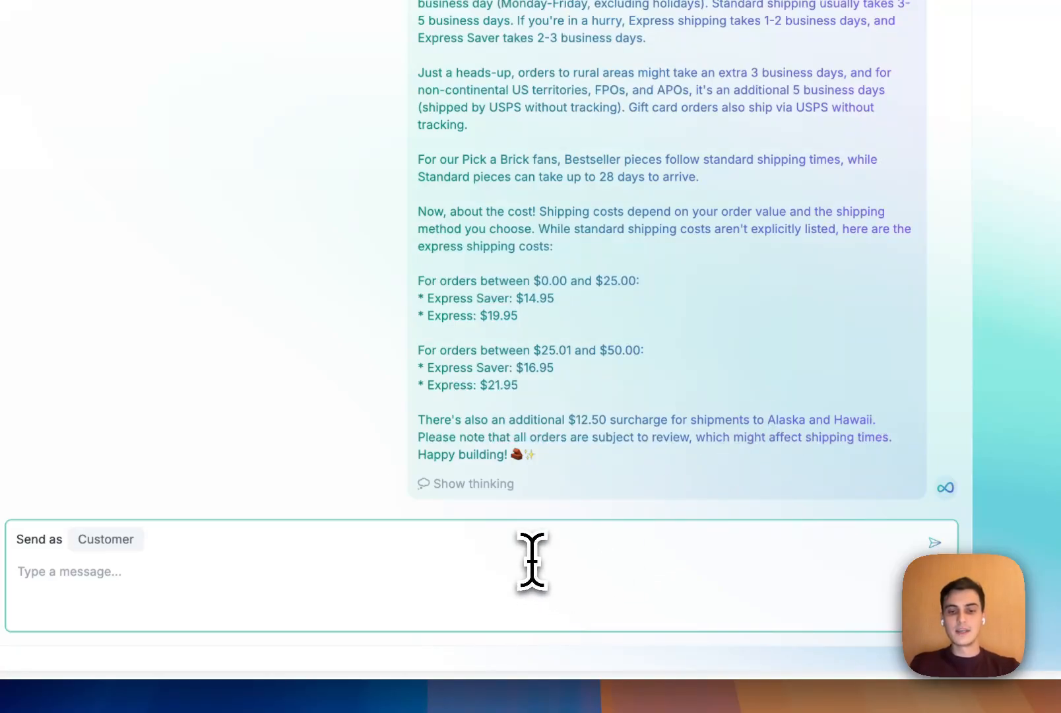
text(If I buy )
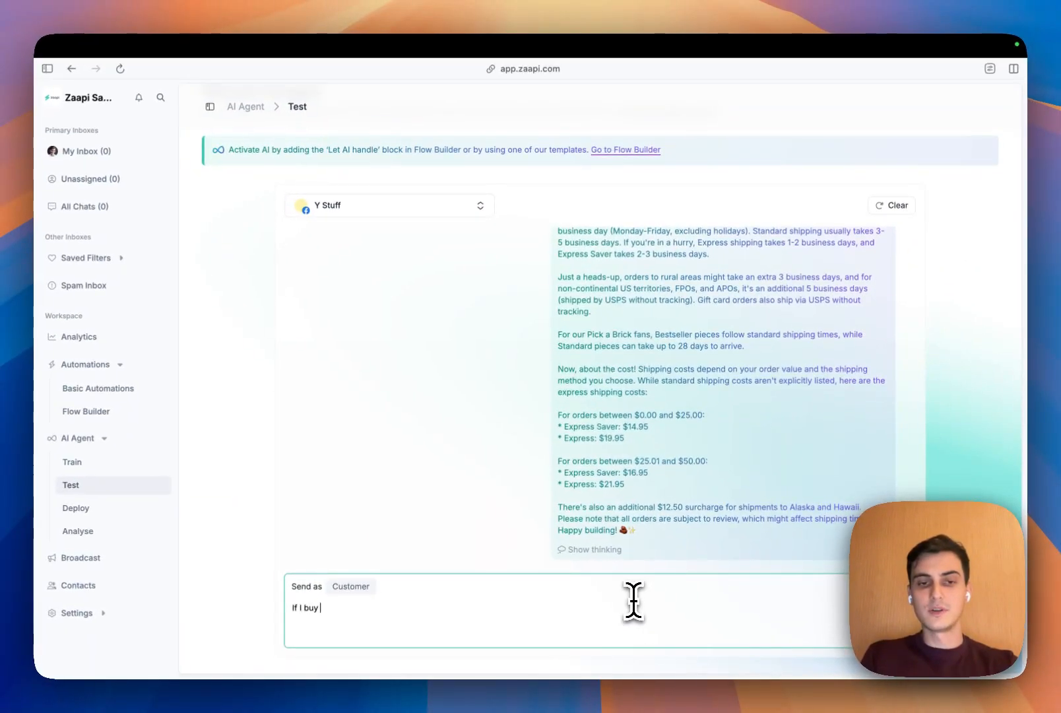
text(this product and )
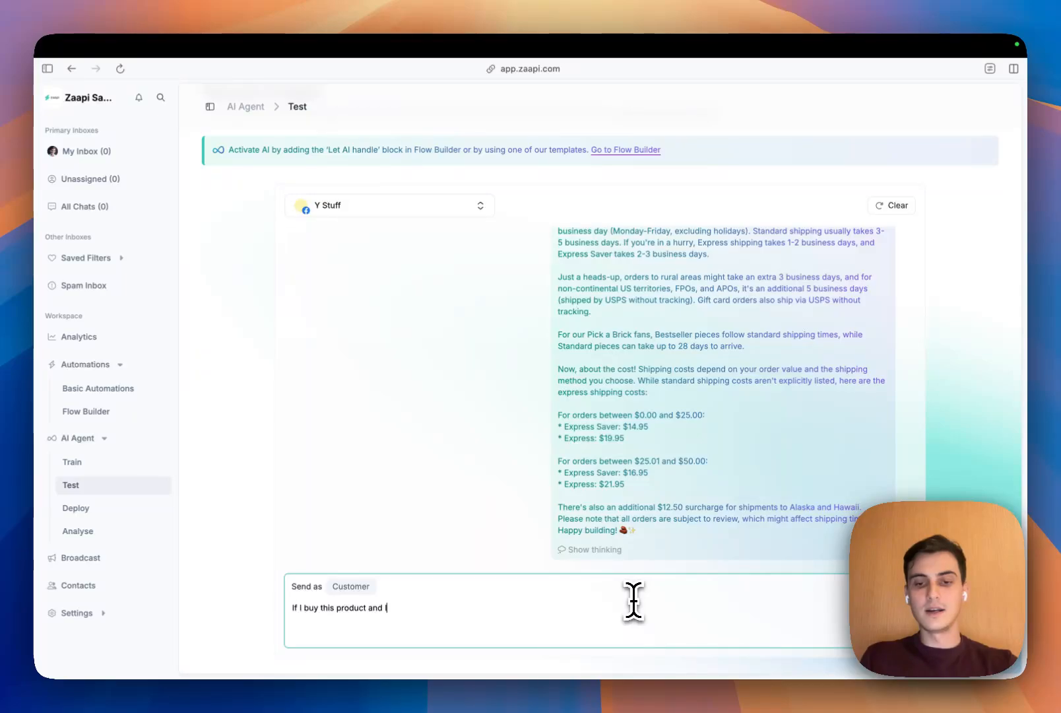
text(I'm in LA, ho)
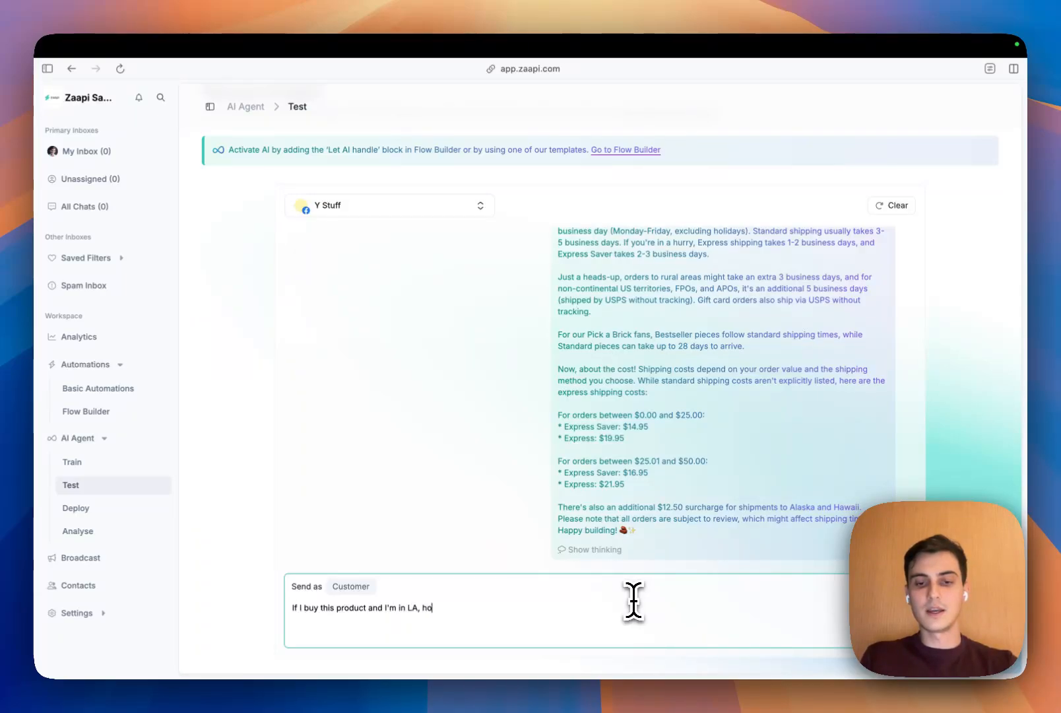
text(w much do I )
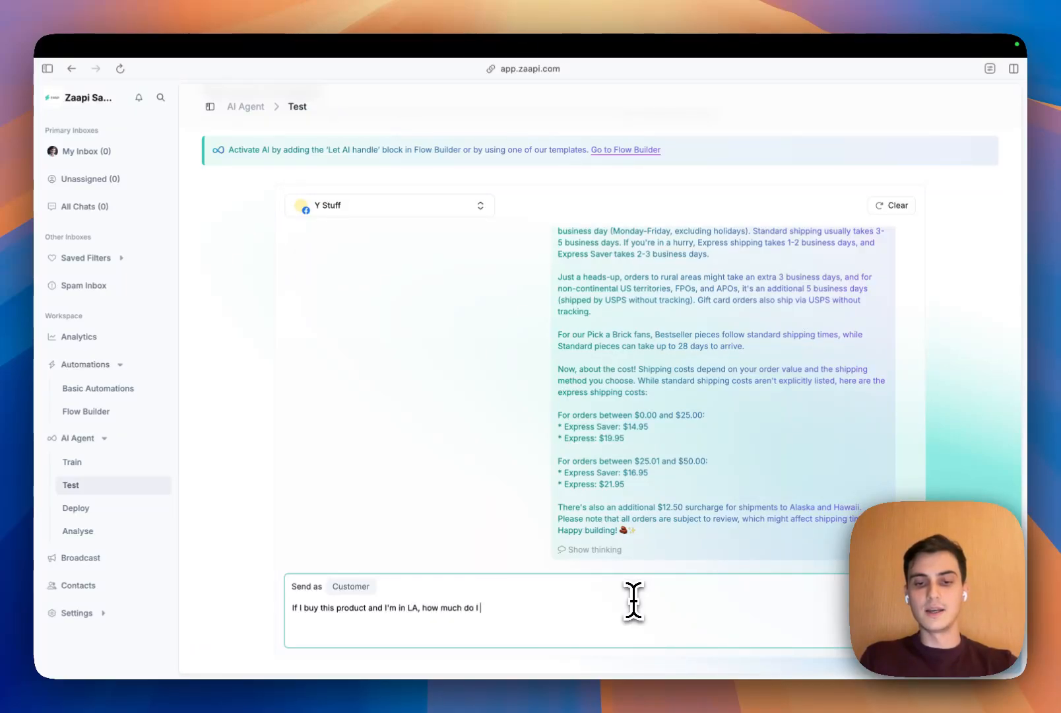
text(pay and how fast d)
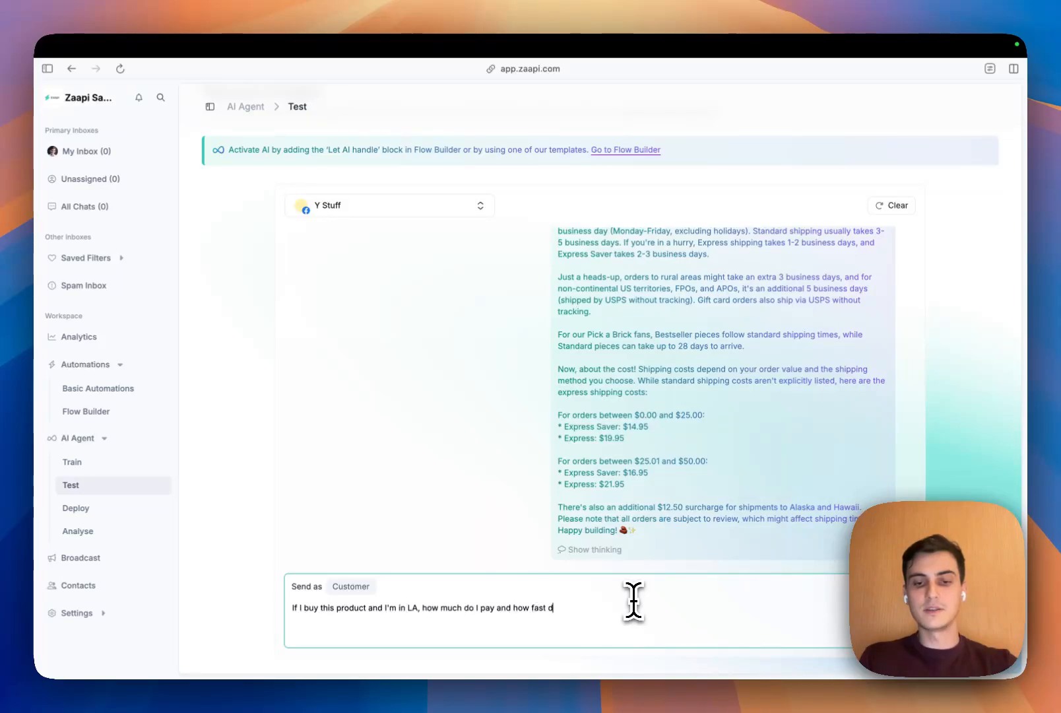
text(oes it shi)
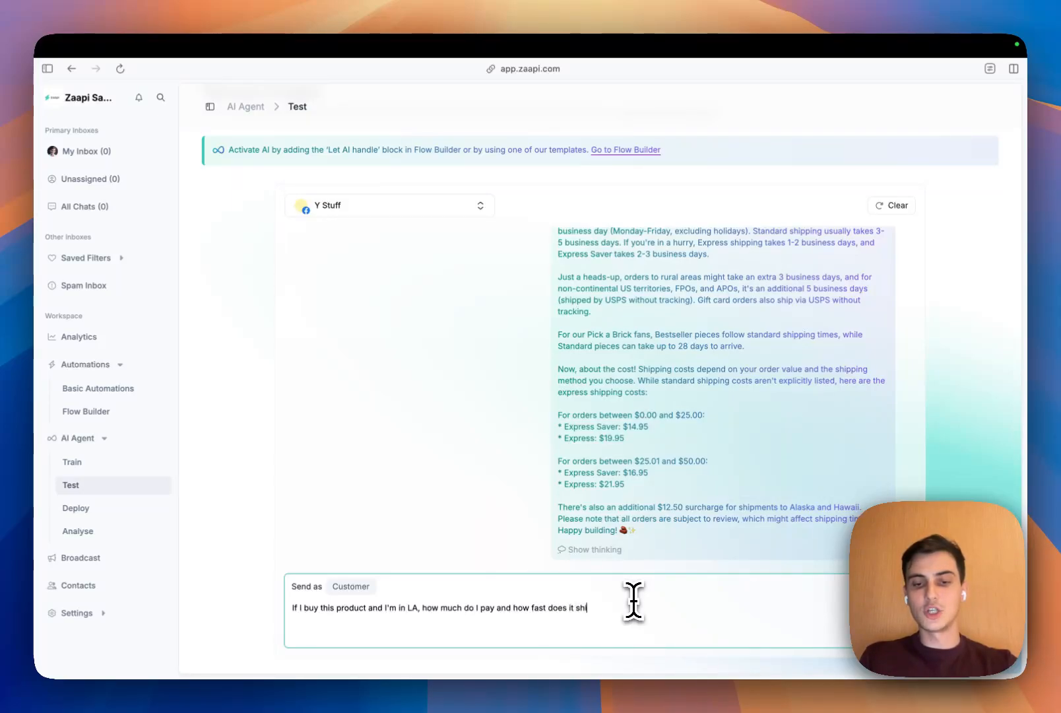
text(p and wi)
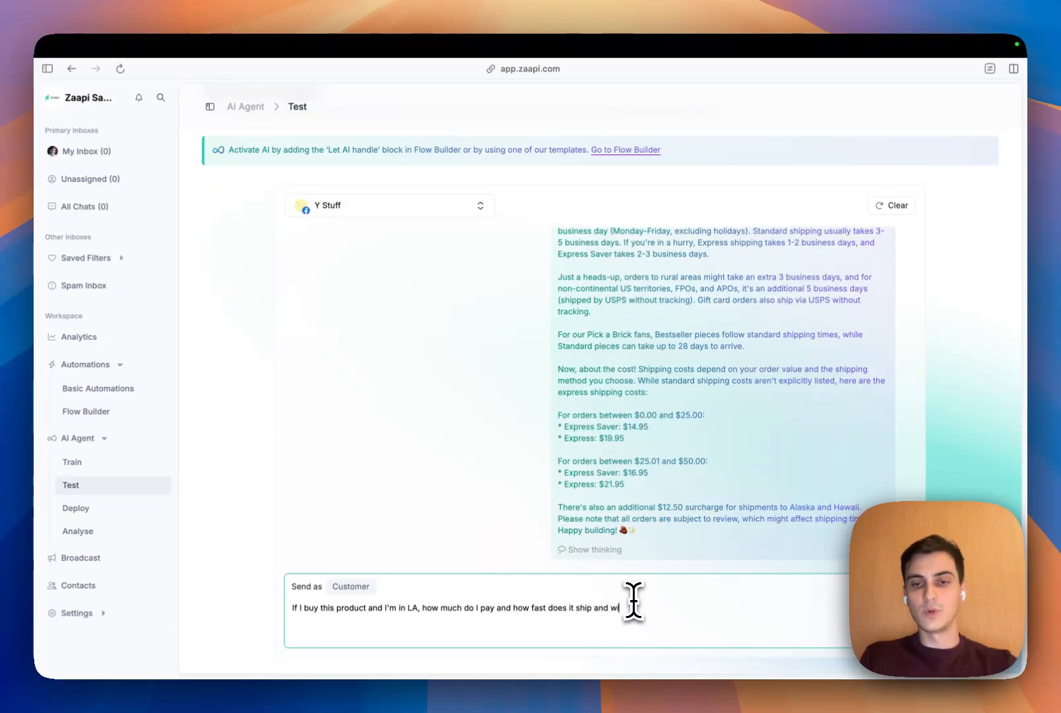
text(ll it reach me?)
key(Return)
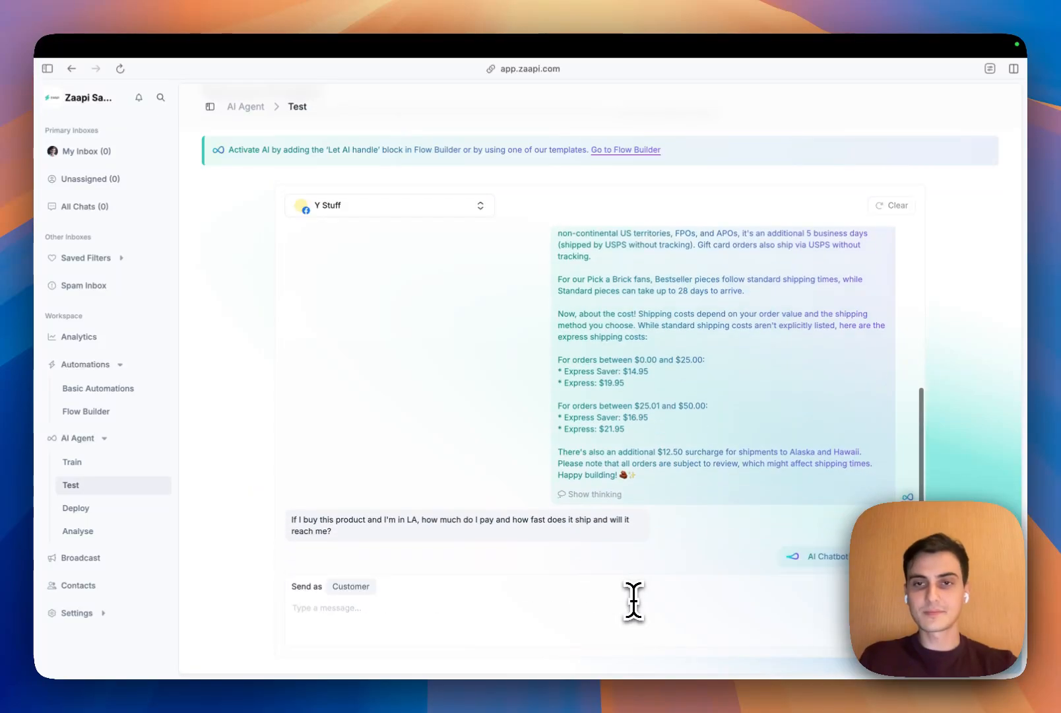
Step: Review the test conversation from the earlier price, age and shipping answers down to the AI agent's reply about shipping to LA
scroll(698, 489, up, 2)
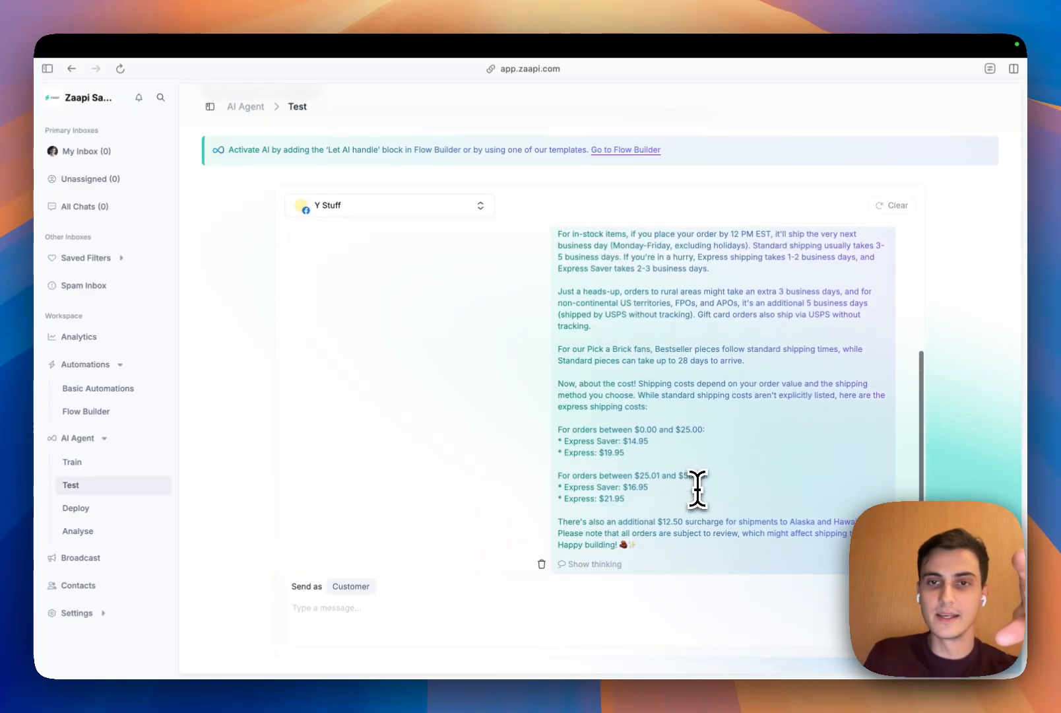
scroll(697, 489, up, 1)
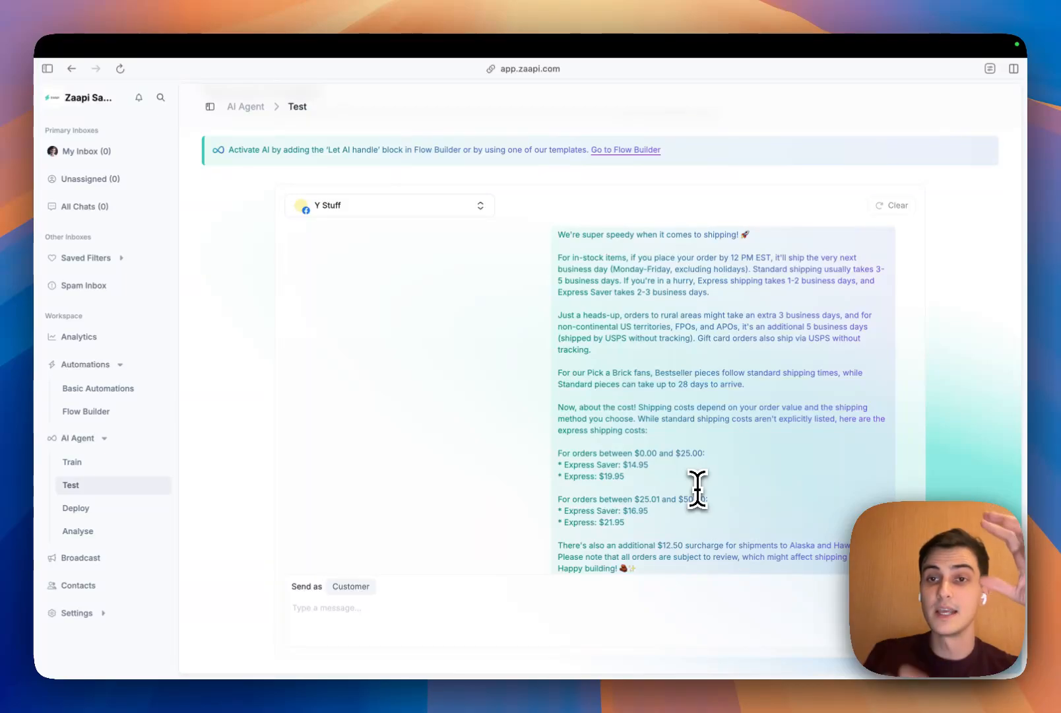
scroll(697, 489, down, 2)
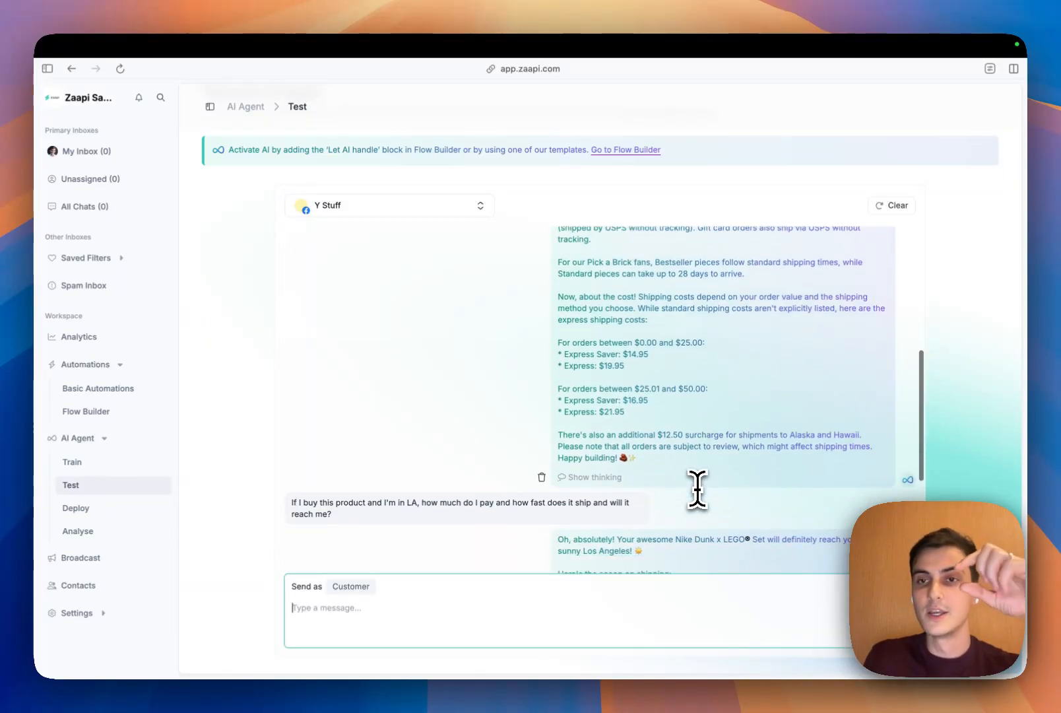
scroll(697, 488, down, 5)
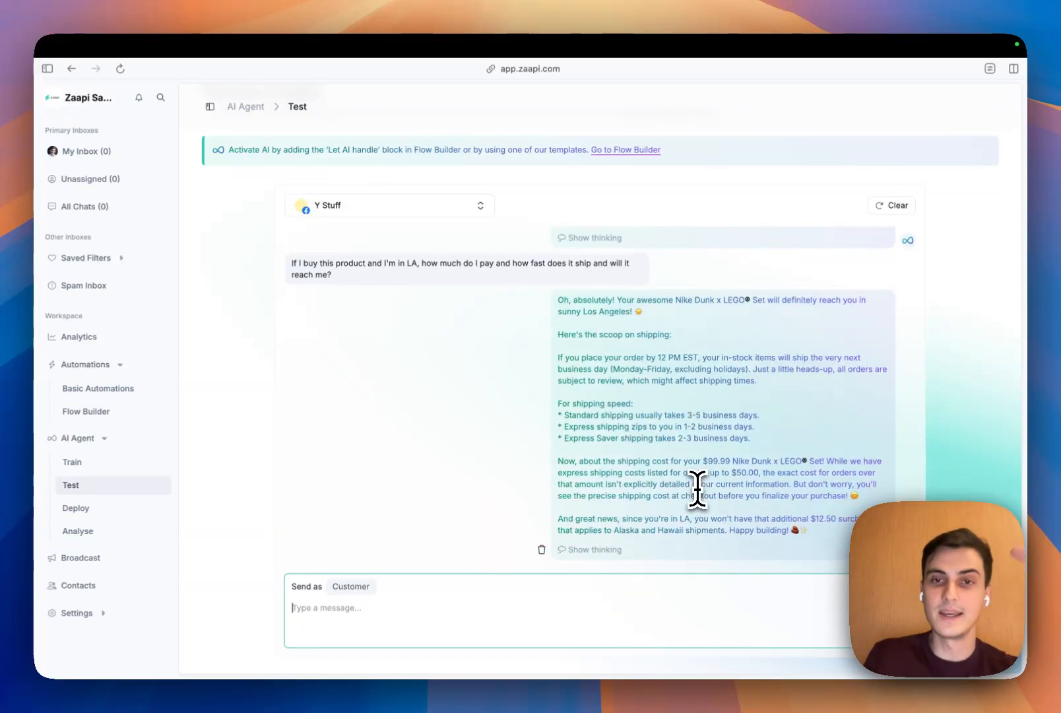
scroll(697, 489, up, 6)
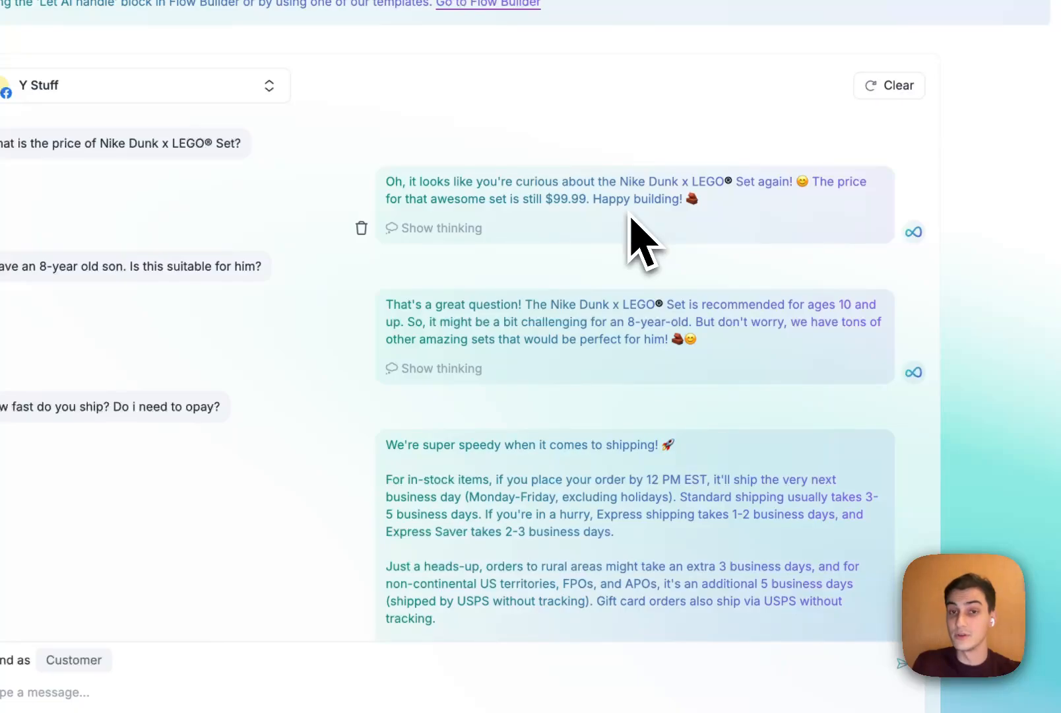
scroll(633, 225, down, 15)
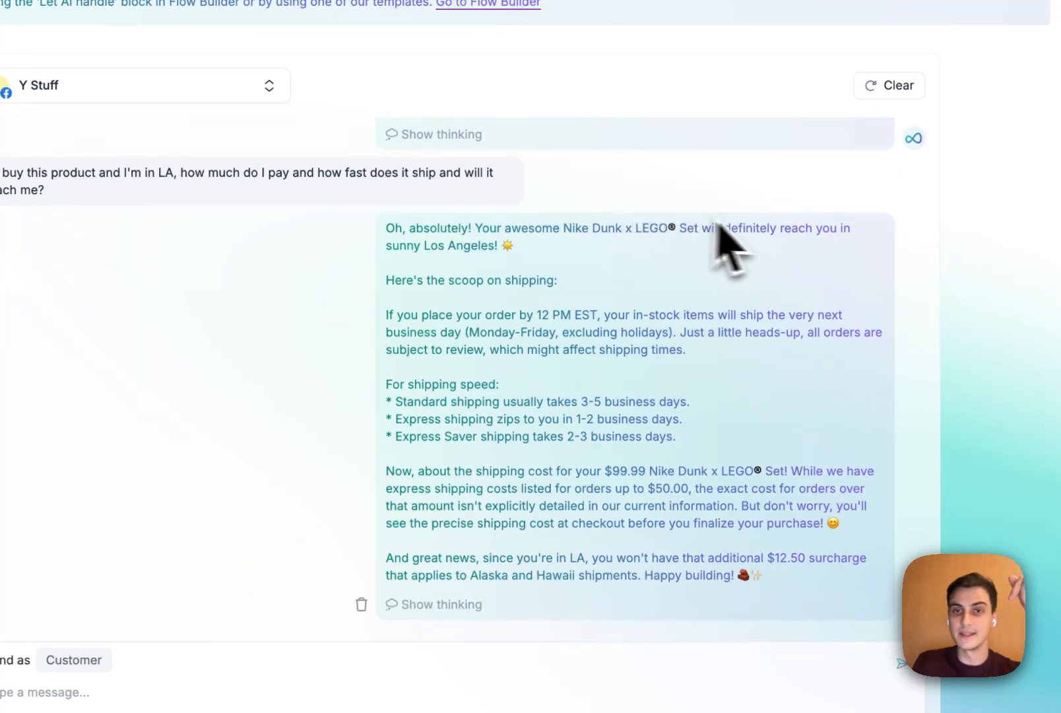
Step: Read the LA reply's delivery confirmation, order processing conditions and the list of shipping speeds
drag(488, 231, 718, 261)
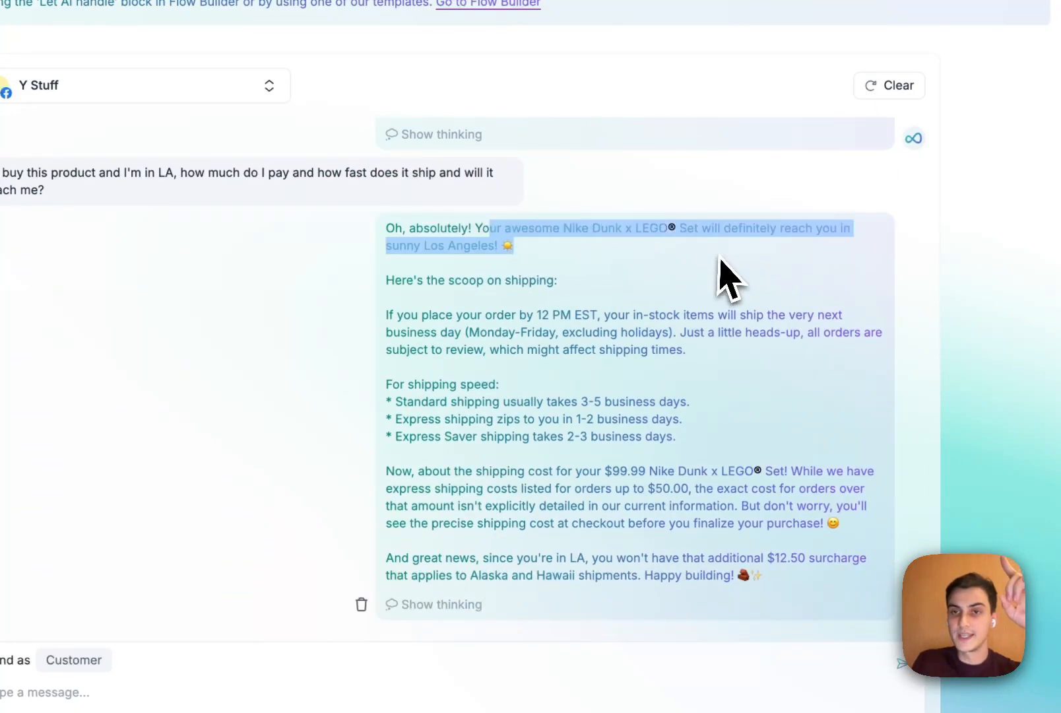
click(654, 267)
drag(386, 280, 557, 279)
drag(398, 315, 634, 315)
click(769, 363)
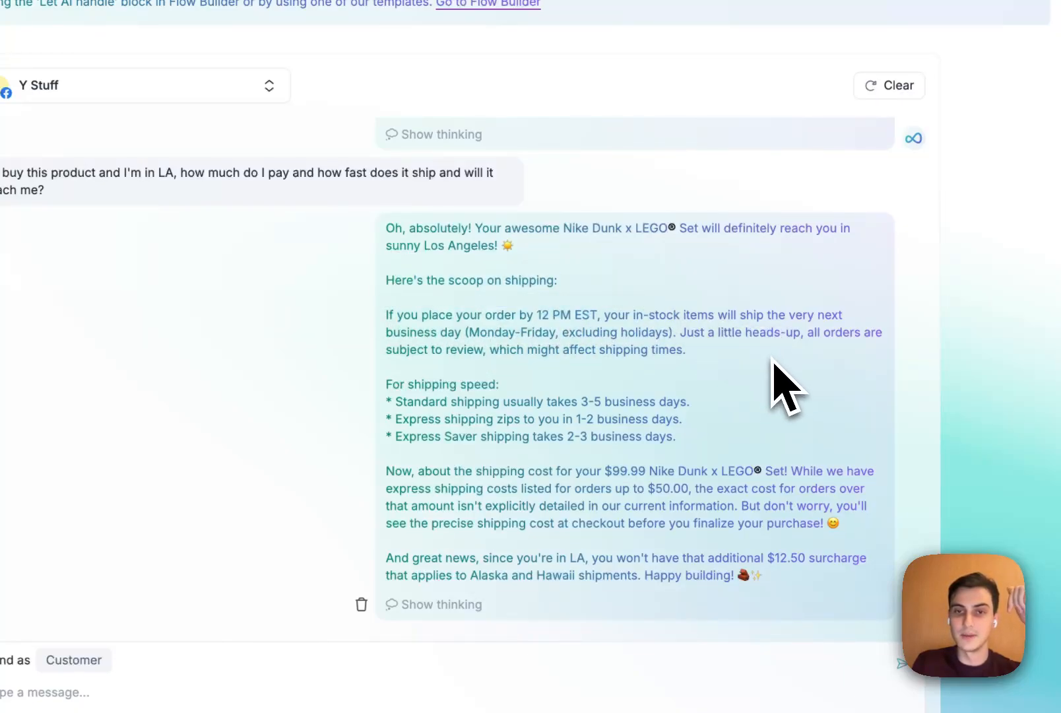
drag(414, 401, 543, 402)
drag(628, 439, 616, 438)
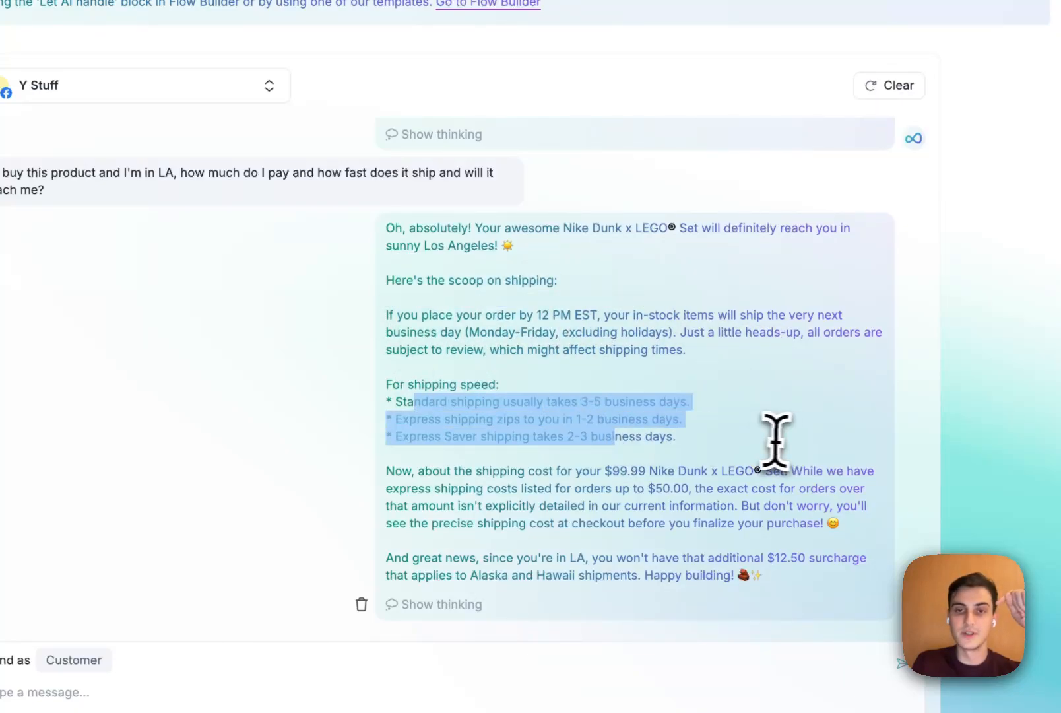
click(775, 444)
Step: Read the LA reply's shipping cost explanation for the Nike Dunk x LEGO Set and its note on the regional surcharge
drag(446, 473, 747, 474)
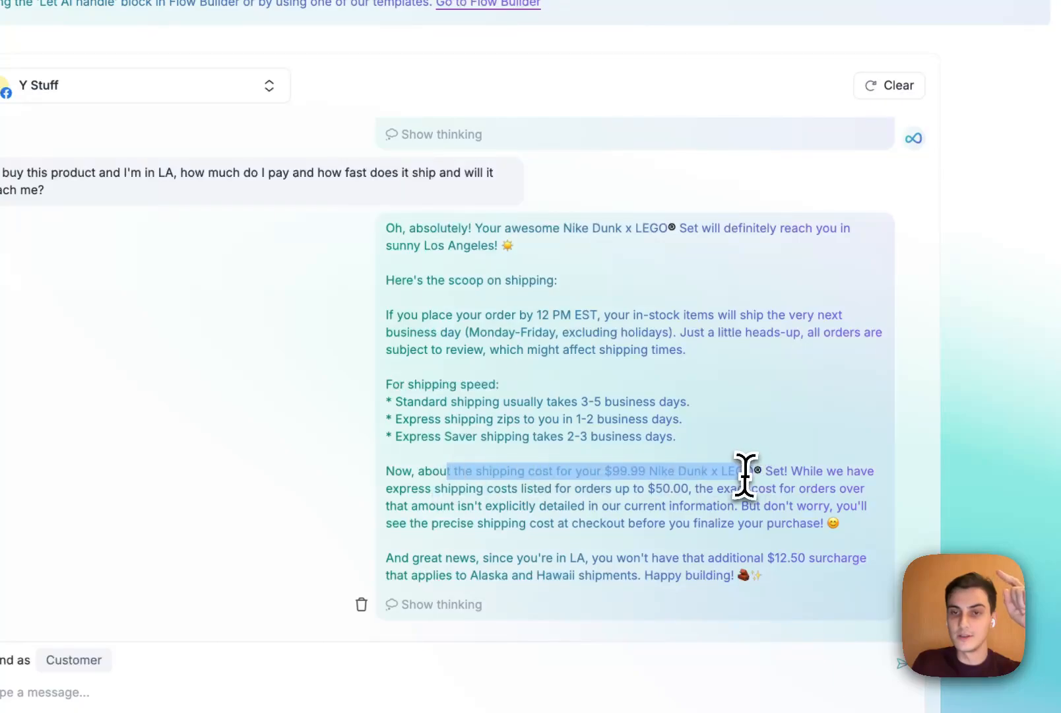
click(711, 477)
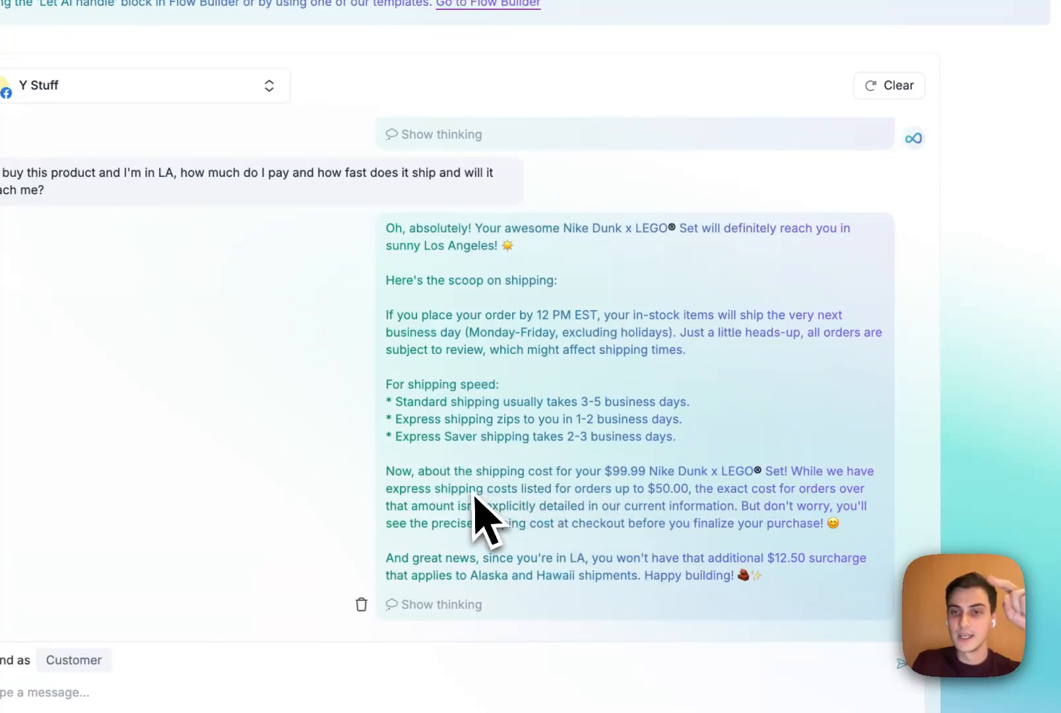
drag(407, 489, 561, 490)
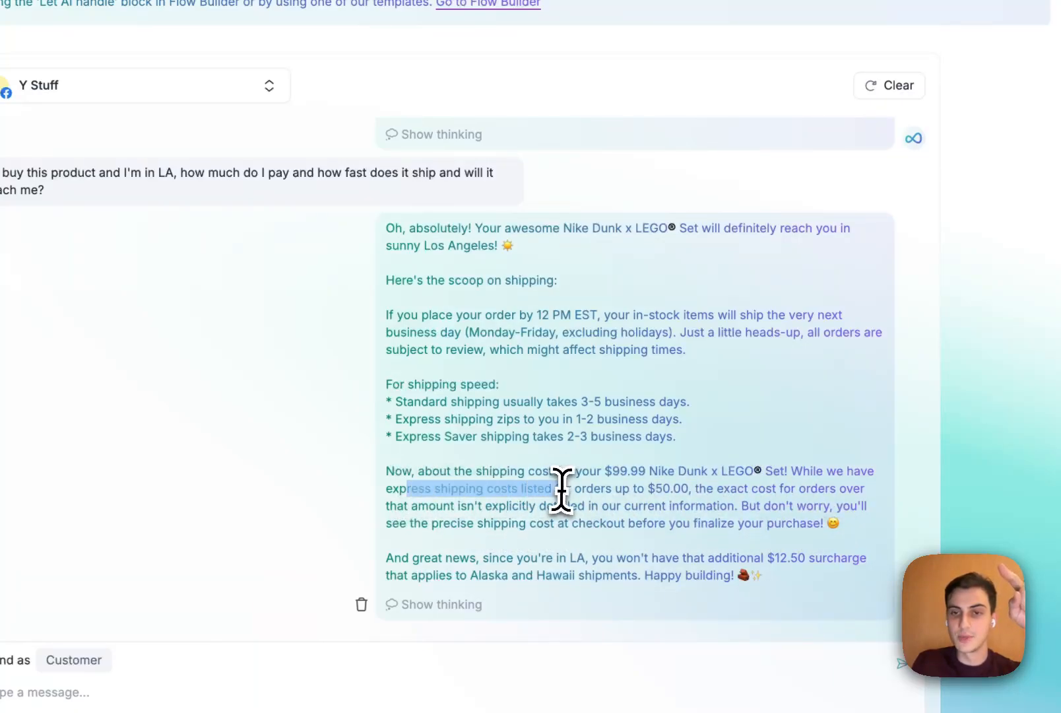
click(617, 490)
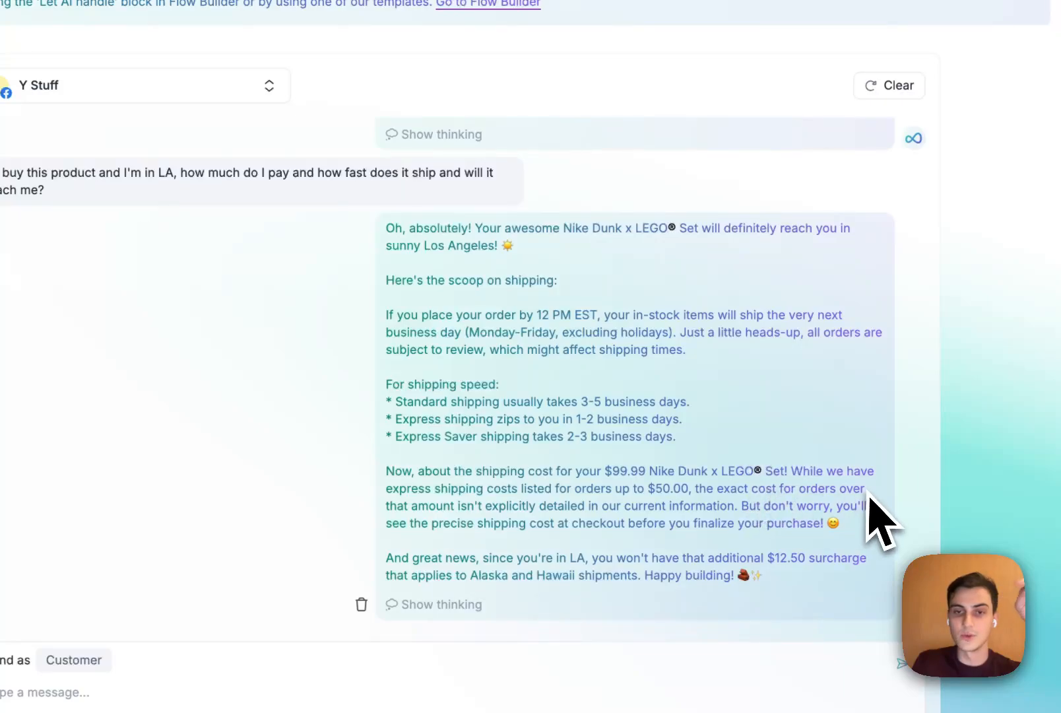
drag(444, 506, 771, 506)
click(839, 473)
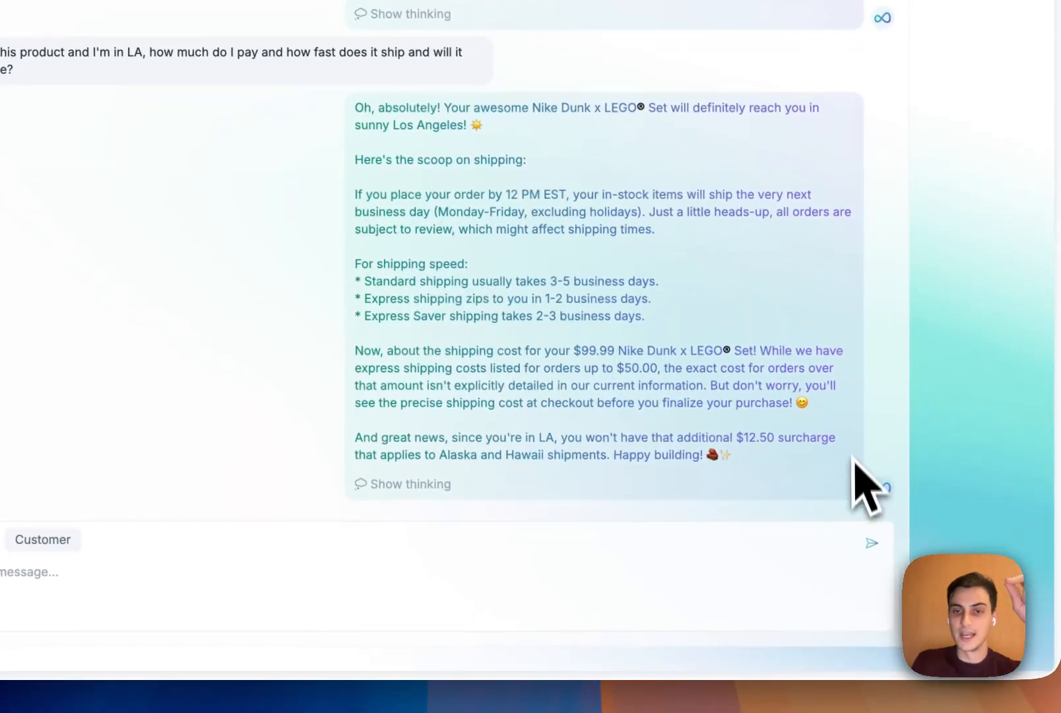
drag(627, 436, 778, 415)
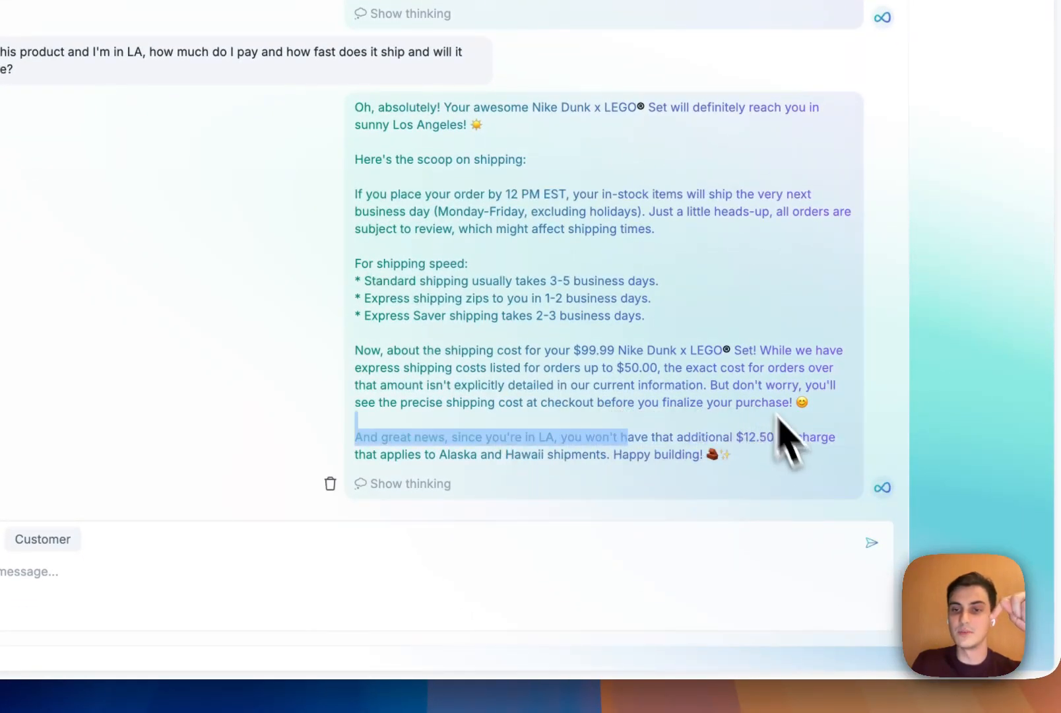
click(765, 400)
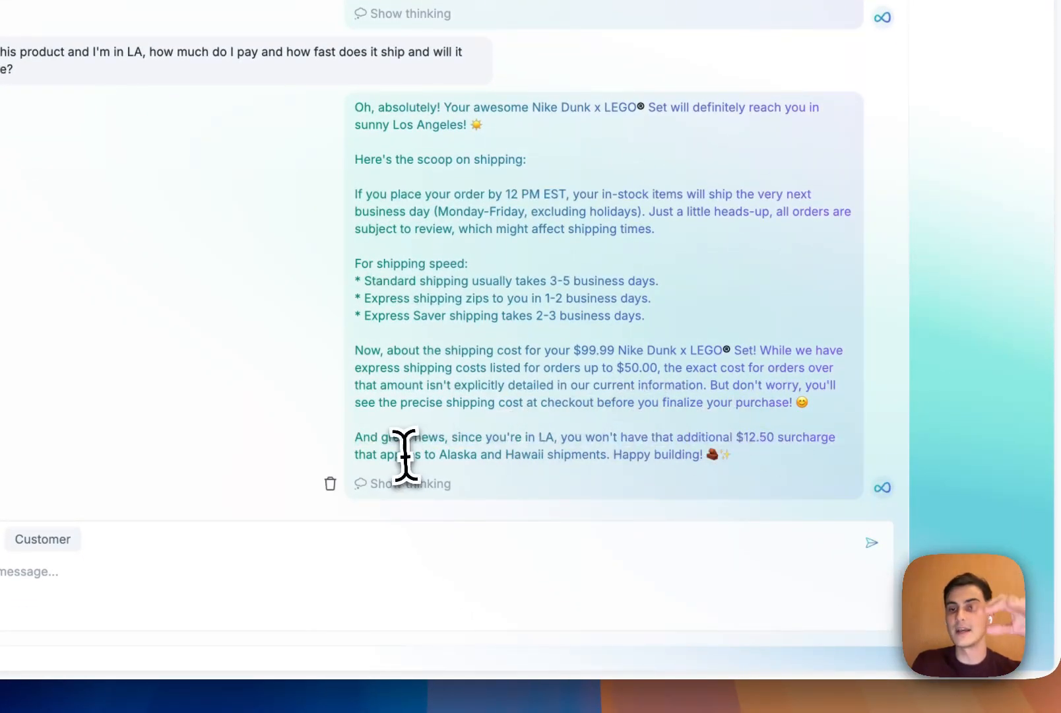
drag(403, 455, 512, 455)
click(598, 386)
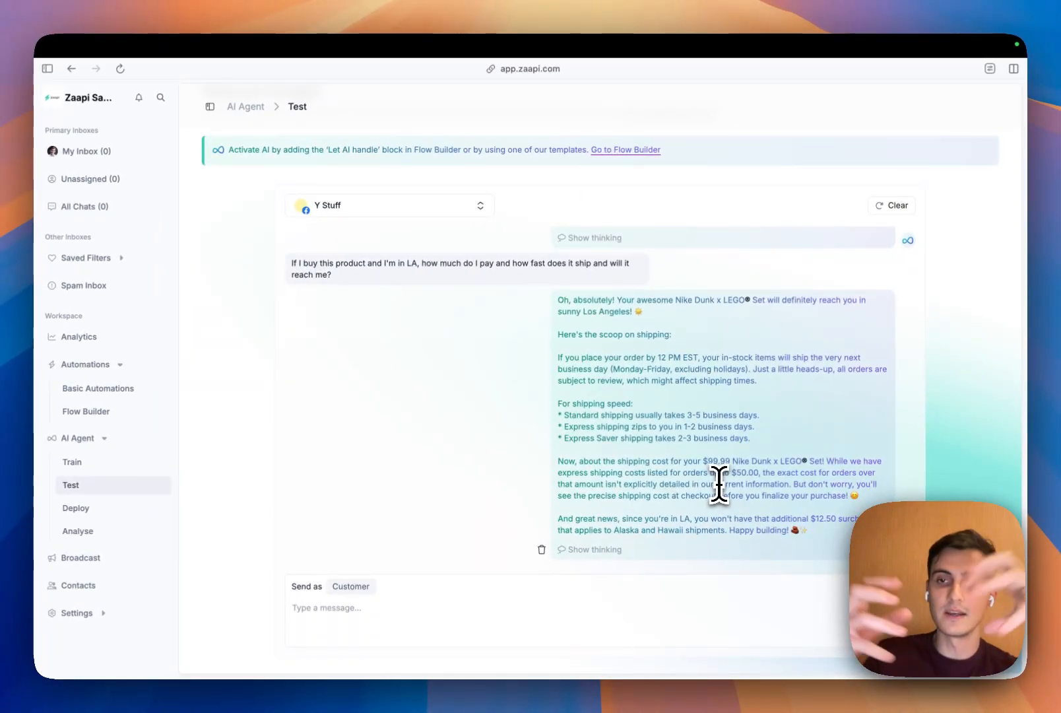
scroll(671, 351, up, 1)
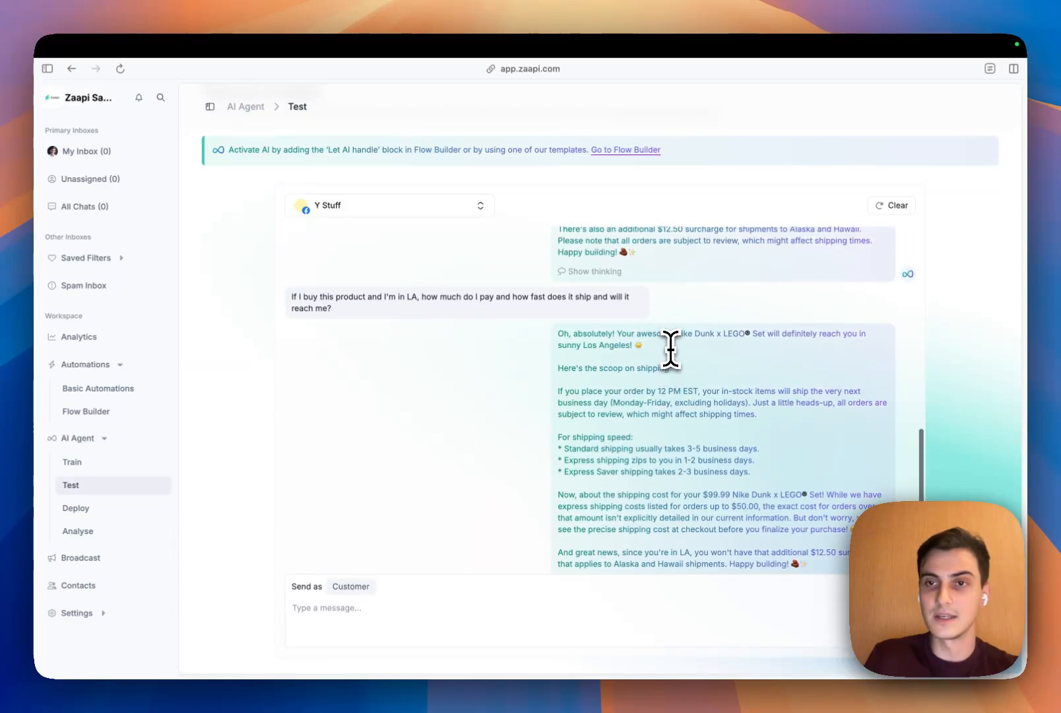
scroll(671, 350, down, 1)
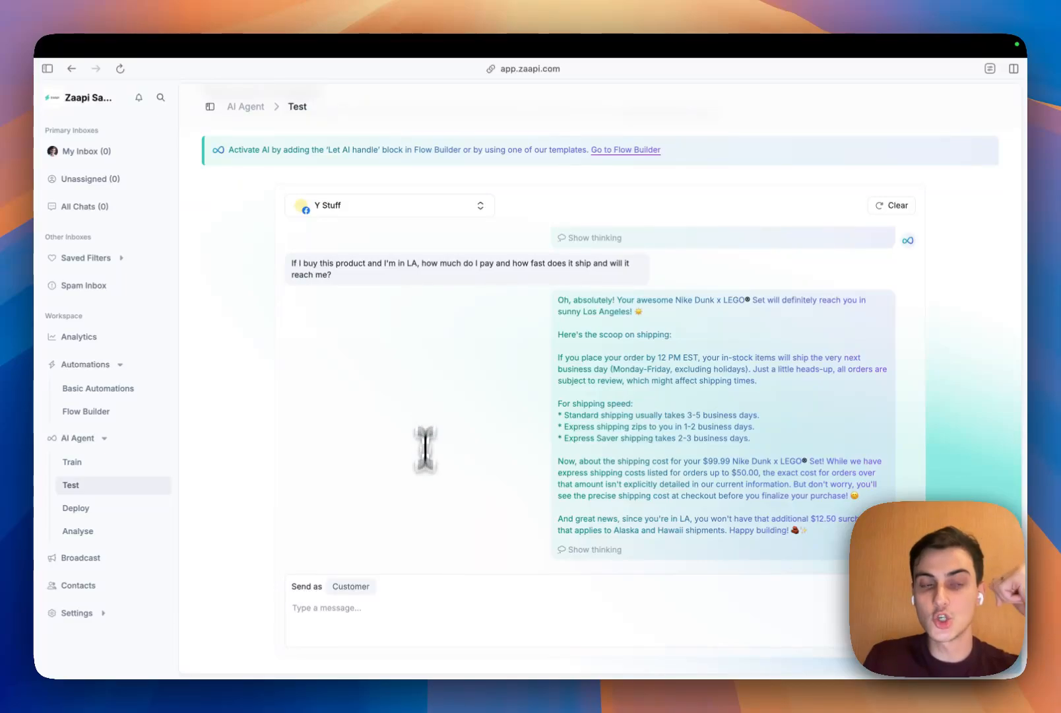
Step: Send the customer message "I want to return a product" to the AI agent
click(330, 617)
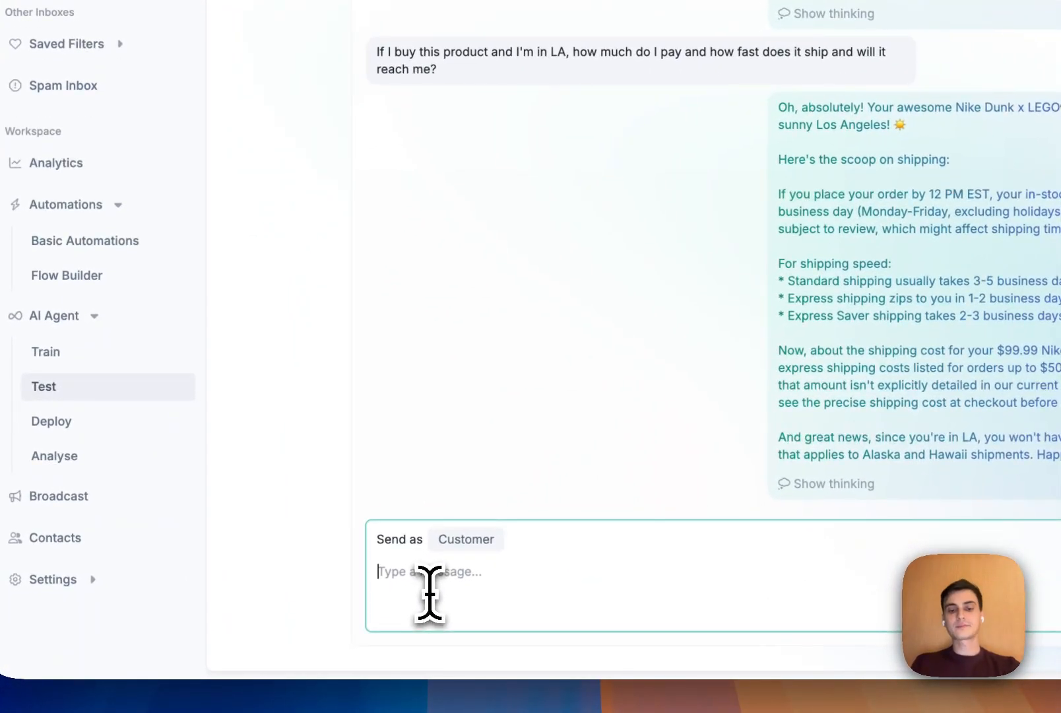
text(I want to return a product)
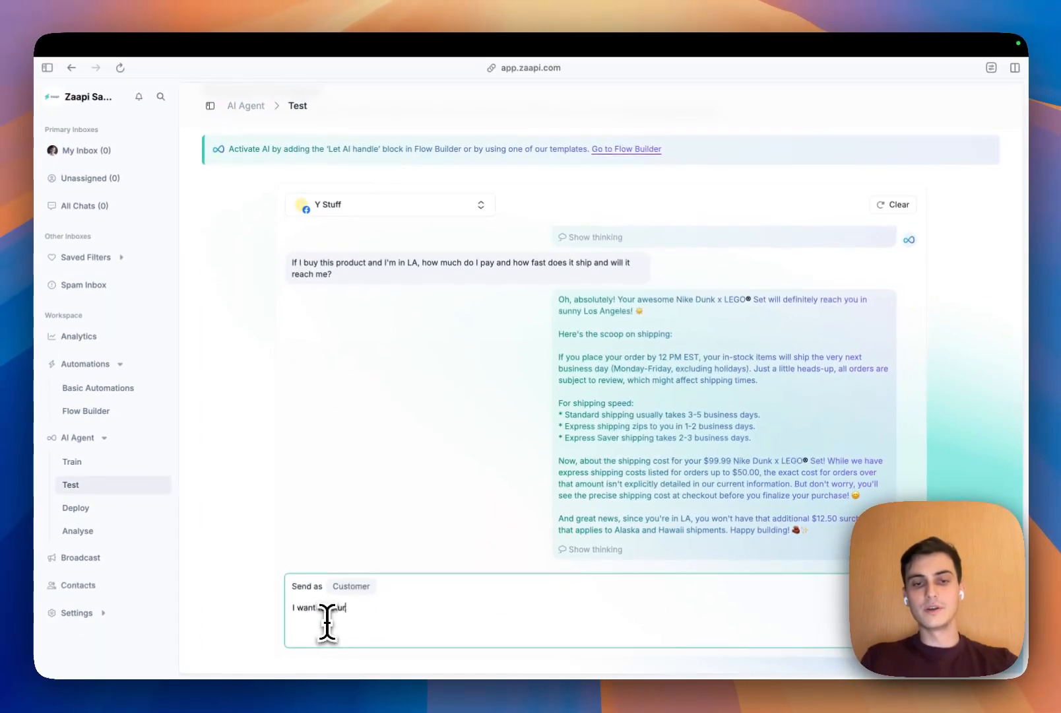
key(Return)
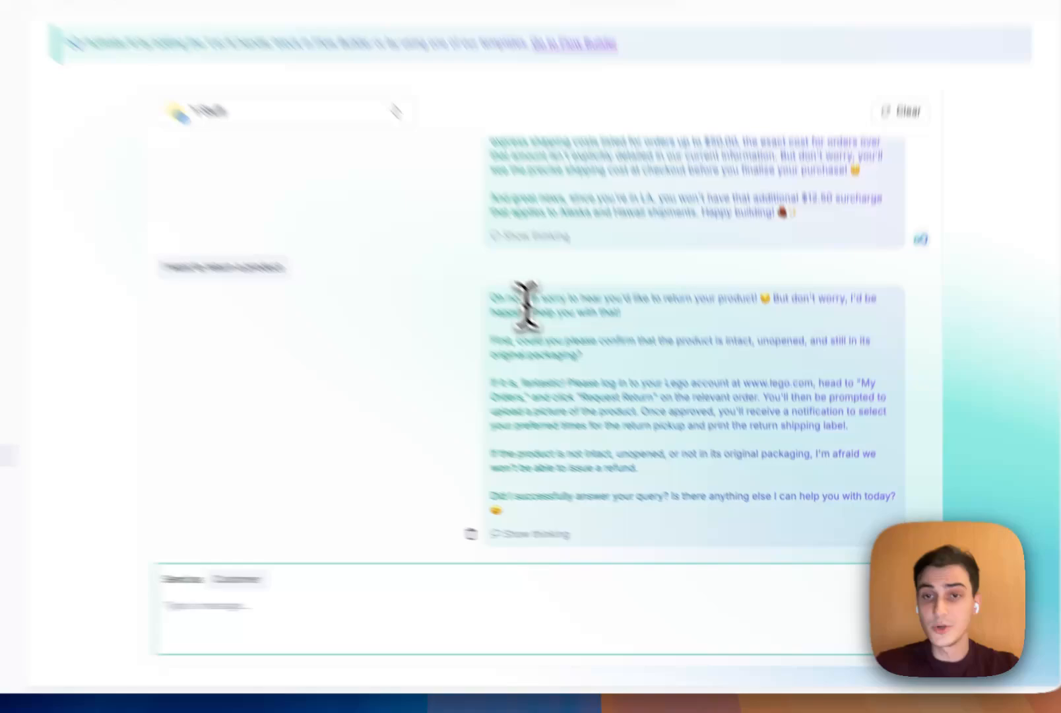
Step: Read the AI agent's return reply, checking its apology, the product condition question, the return instructions and the refund restriction
drag(585, 359, 825, 365)
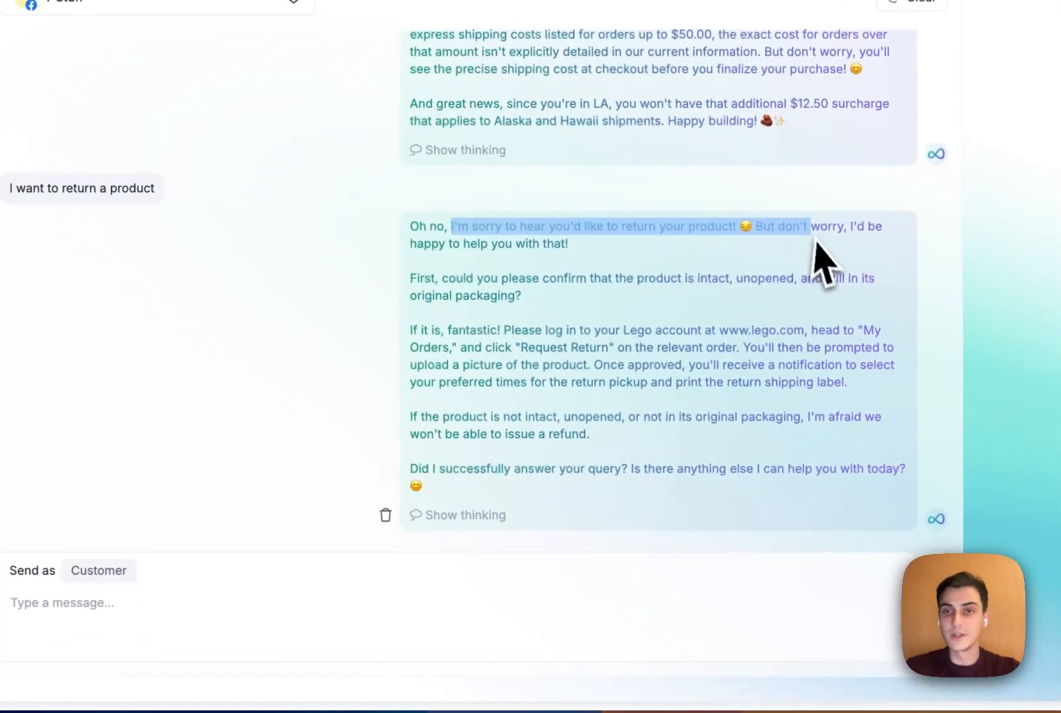
click(825, 374)
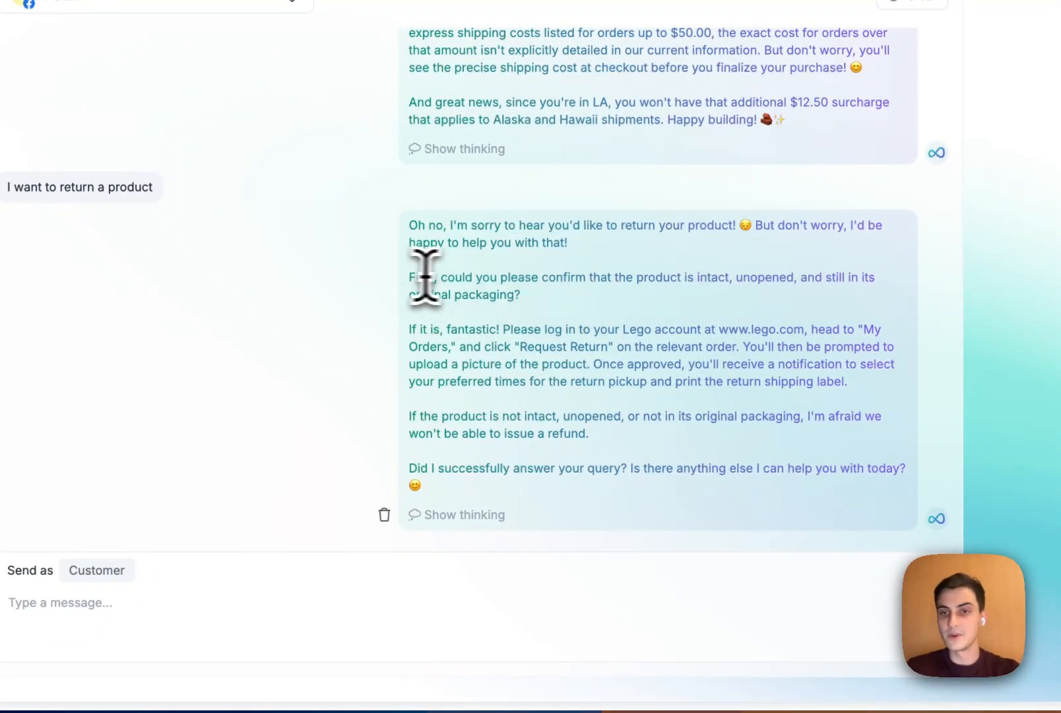
drag(475, 330, 669, 332)
click(781, 380)
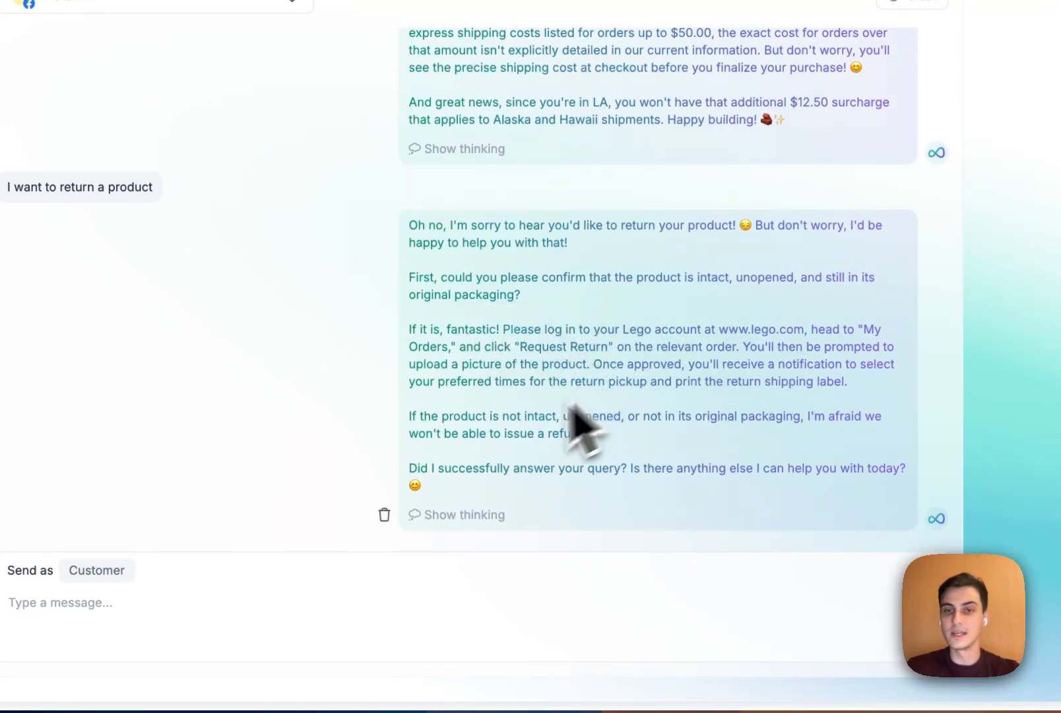
drag(441, 415, 753, 427)
click(759, 448)
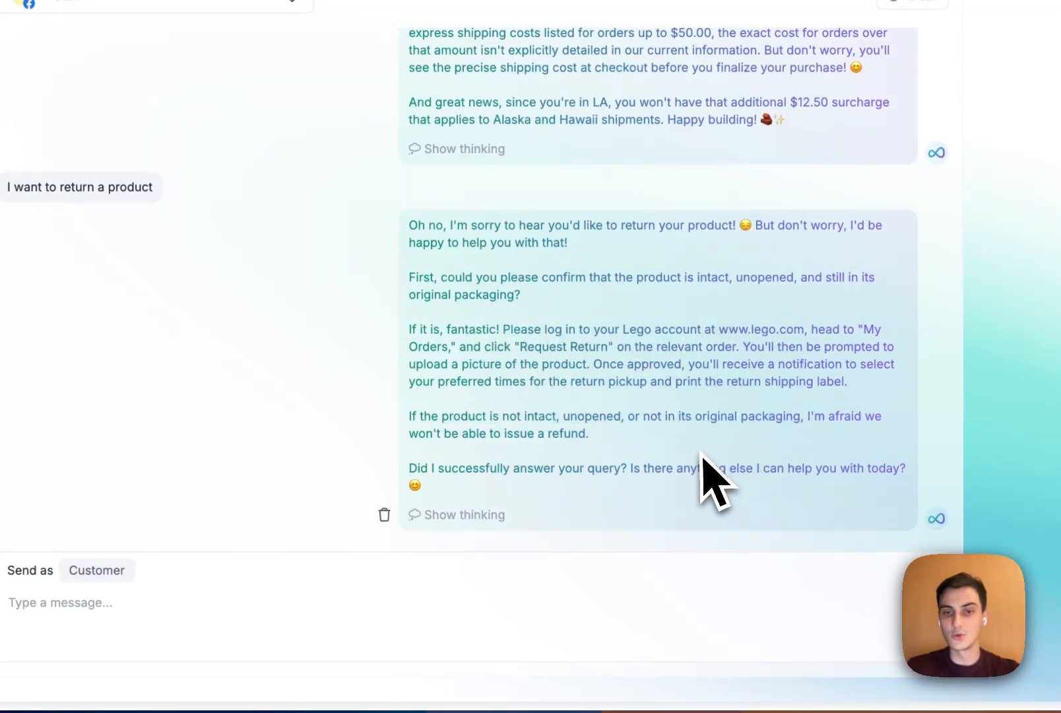
Step: Send the customer message "It is intact. What do I do?" to the AI agent
click(508, 630)
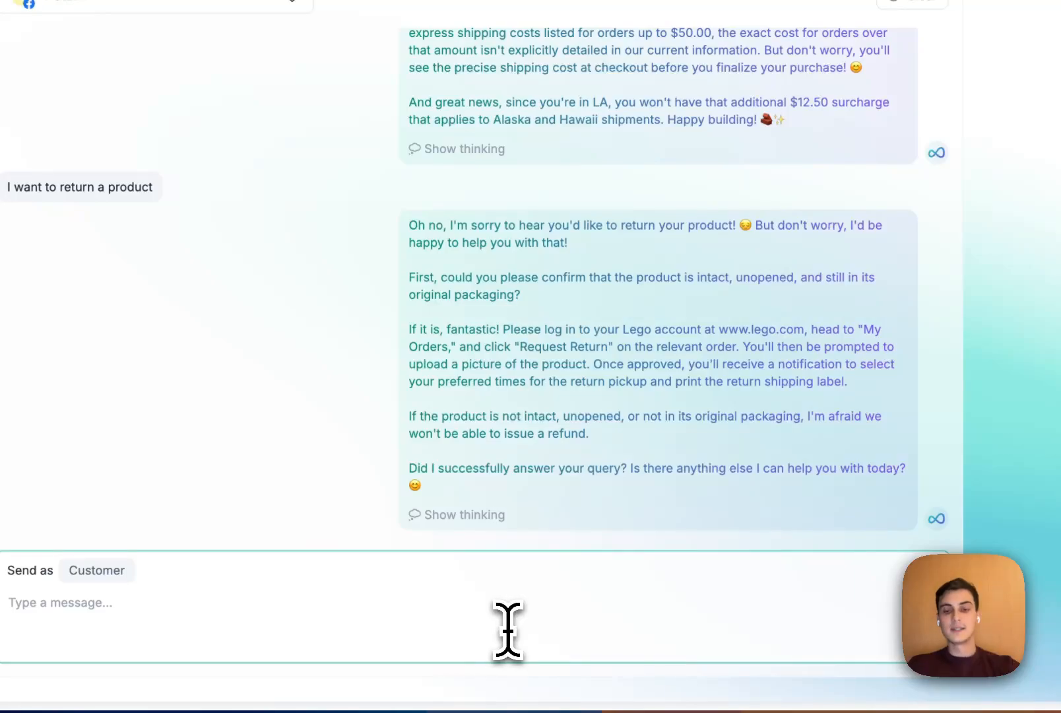
text(It is intact. What do I)
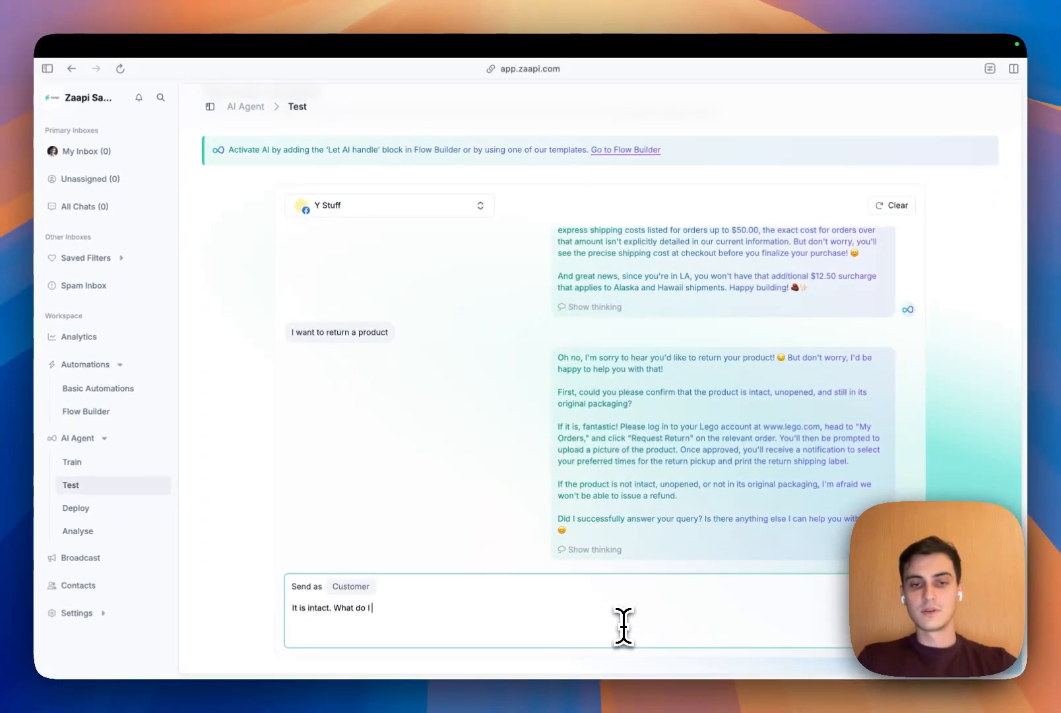
text( do?)
key(Return)
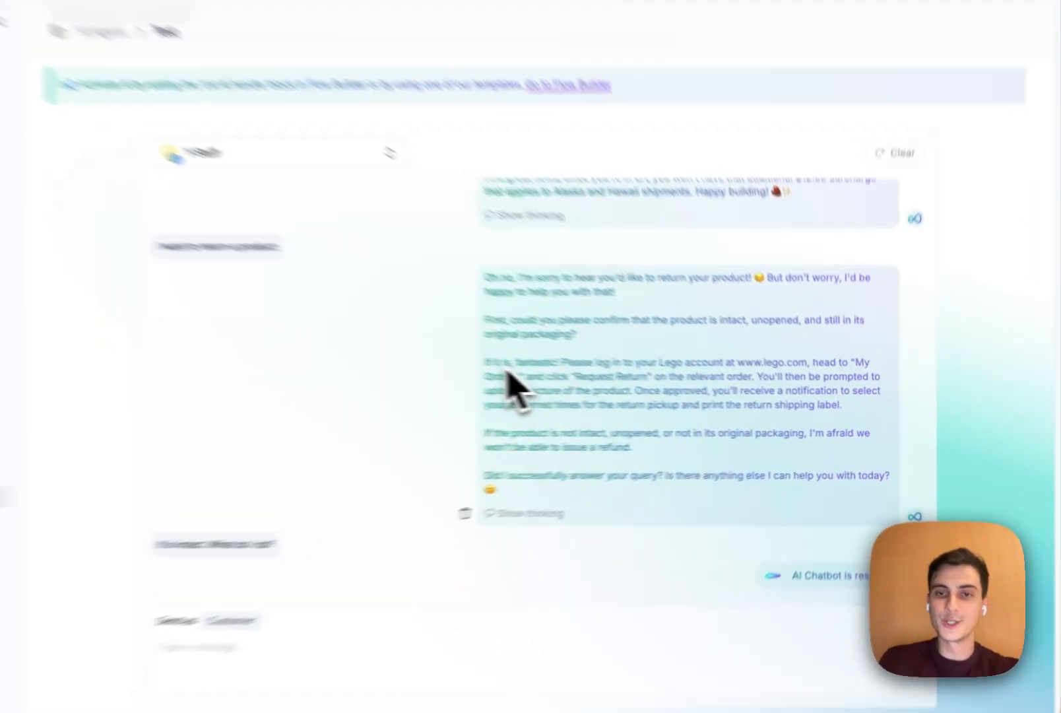
Step: Reread the return instructions in the AI agent's earlier reply and review the preceding shipping conversation
drag(567, 375, 844, 409)
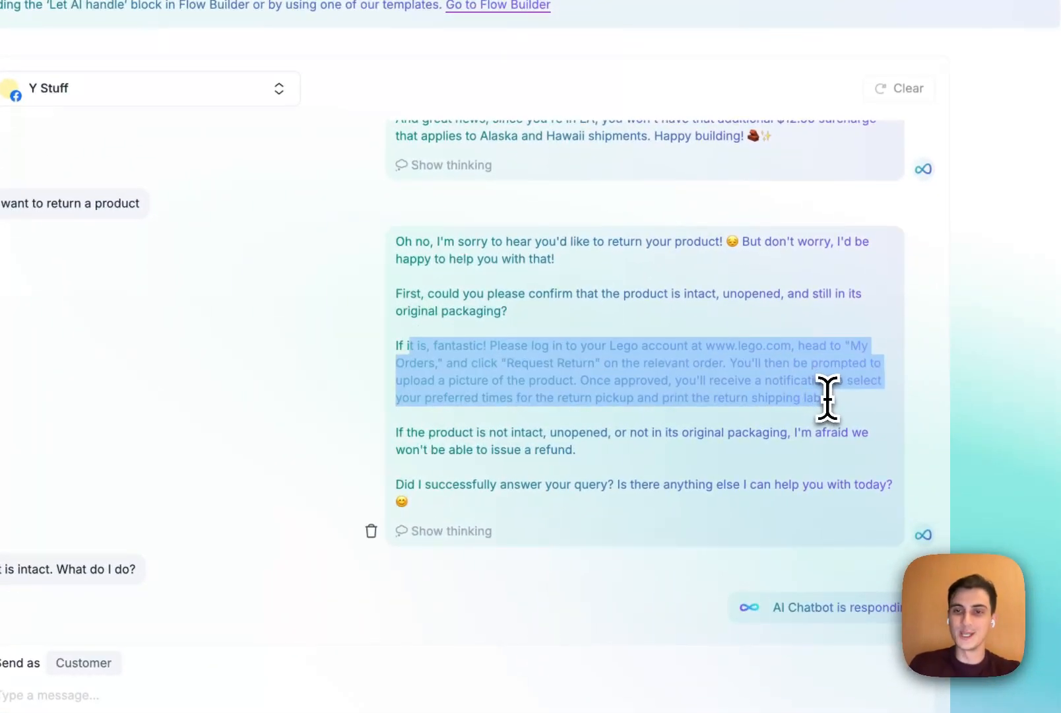
click(872, 434)
scroll(526, 456, up, 5)
scroll(482, 396, up, 5)
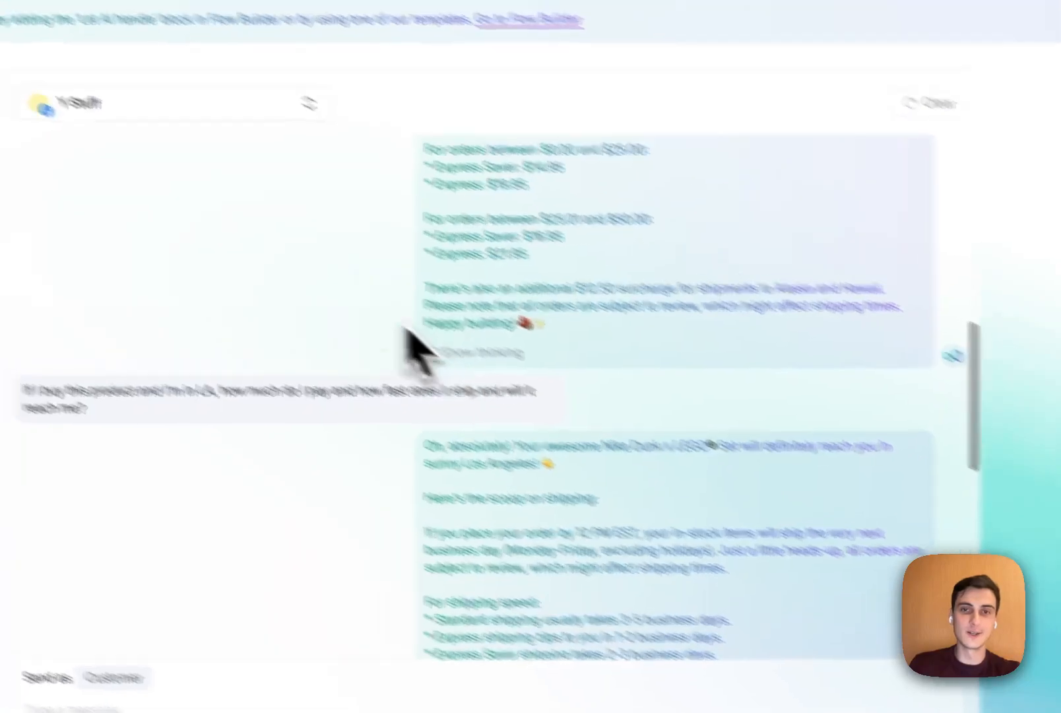
scroll(496, 304, down, 10)
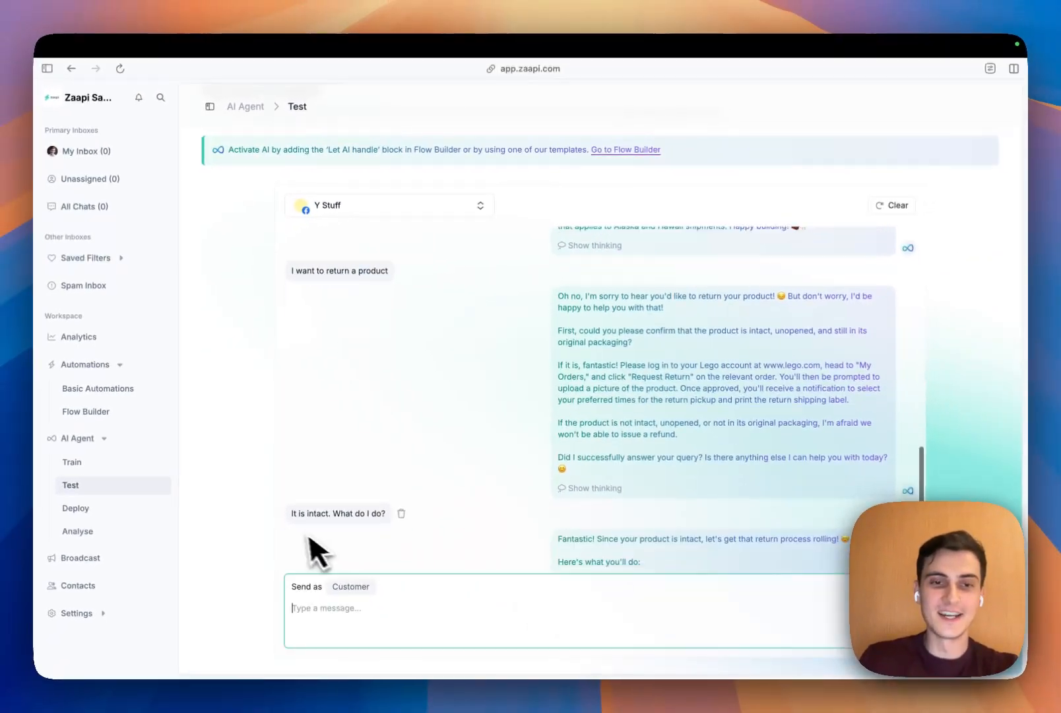
Step: Read the AI agent's new reply on returning an intact product, checking the numbered instructions and the picture upload and pickup paragraph
scroll(308, 538, down, 3)
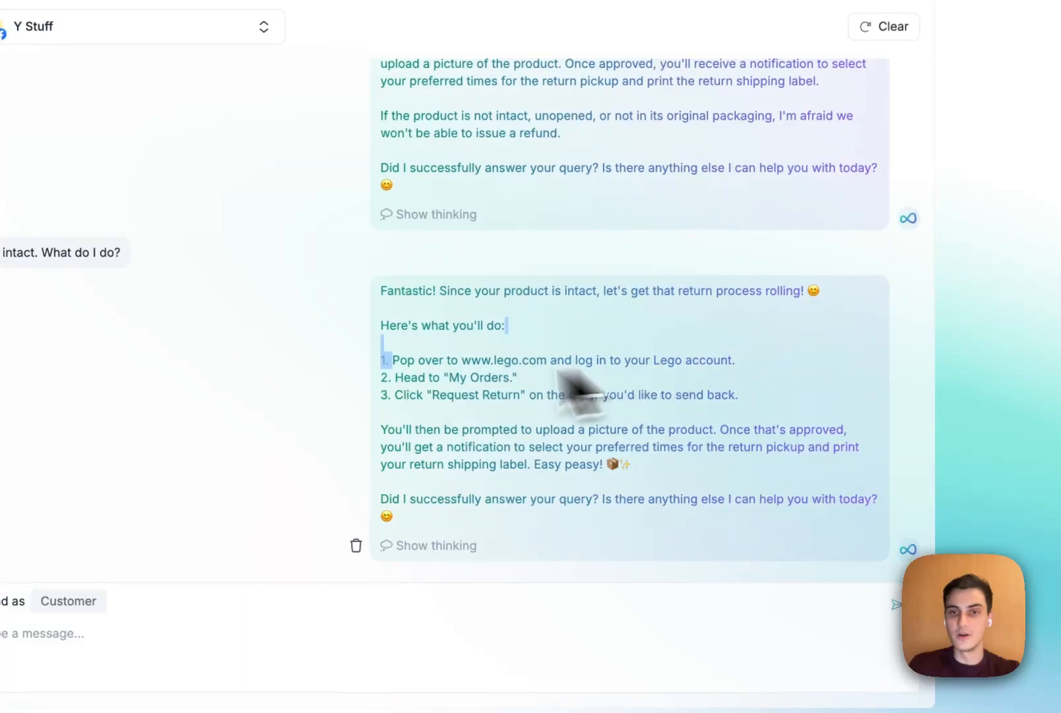
drag(582, 438, 668, 439)
click(410, 393)
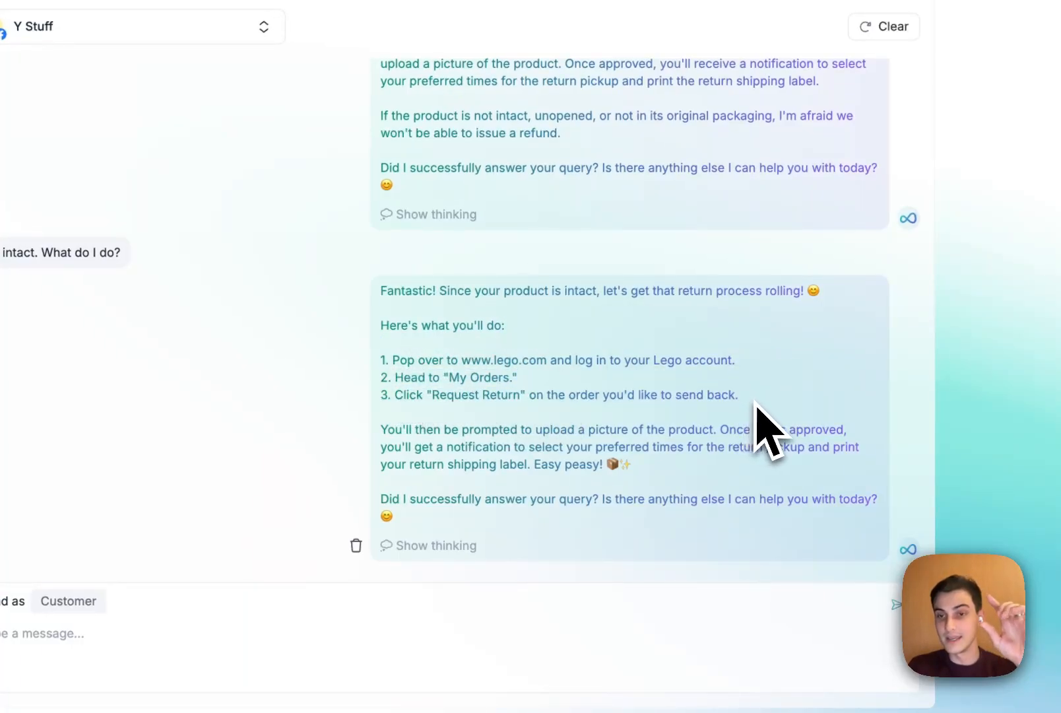
drag(742, 397, 602, 359)
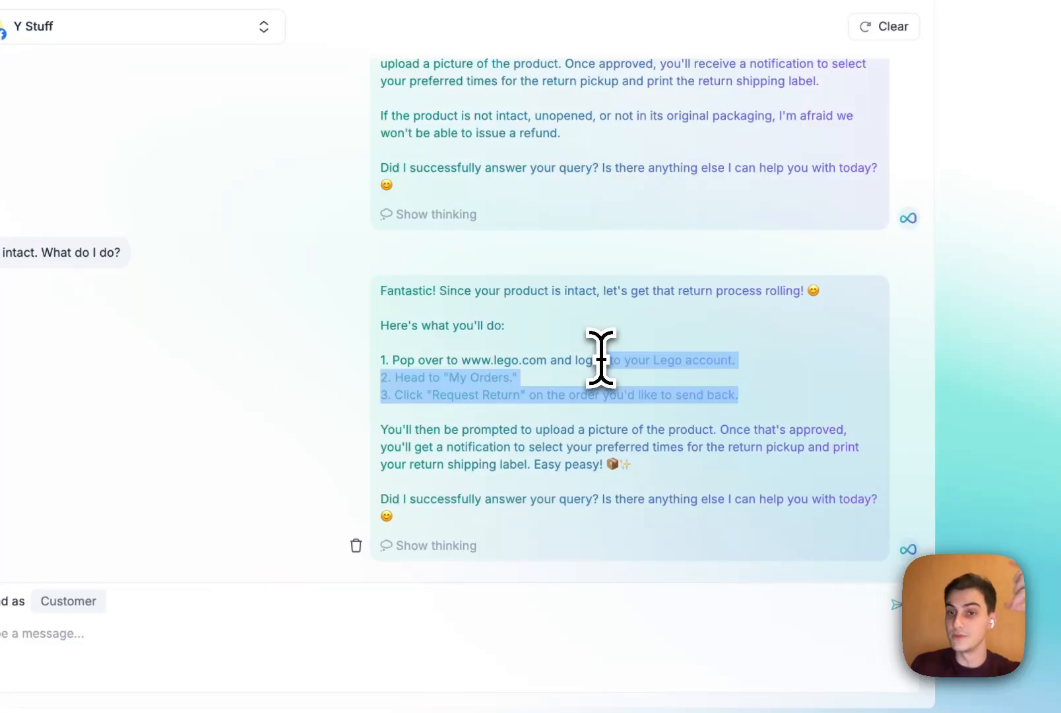
click(604, 364)
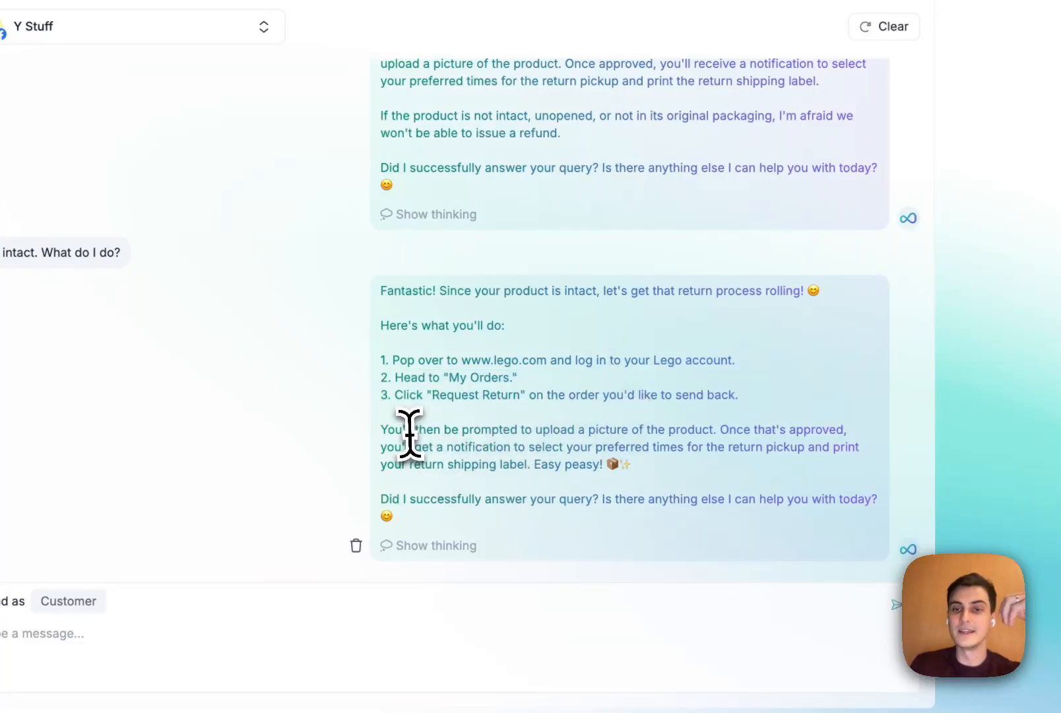
drag(409, 430, 653, 415)
click(654, 415)
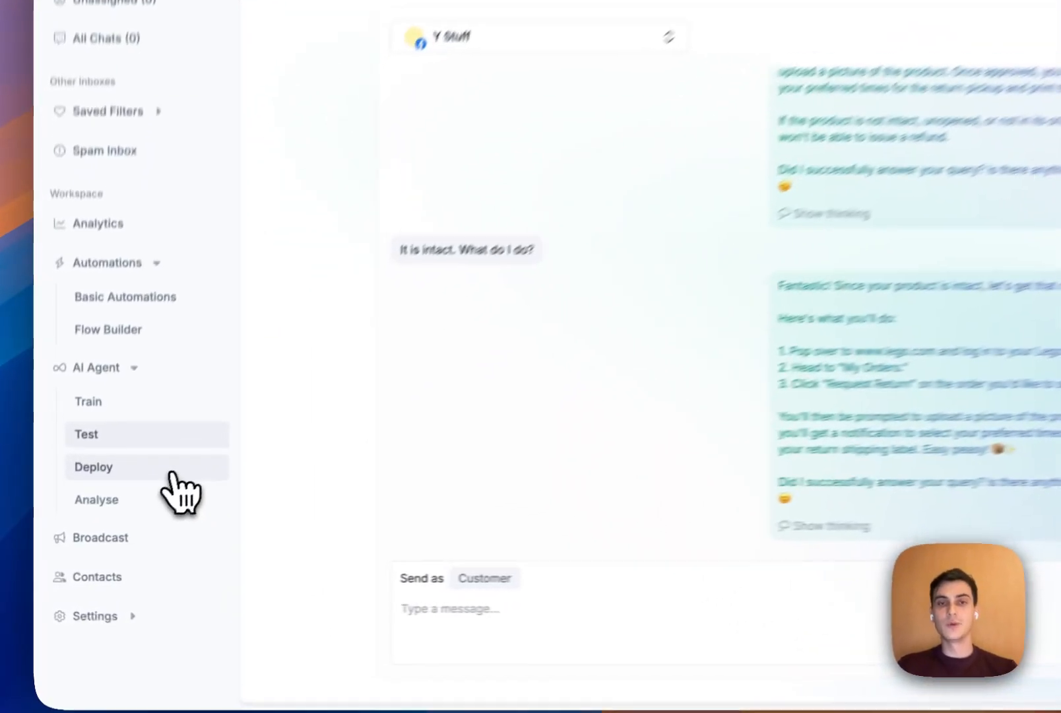
Step: Open the AI agent's Deploy page and examine the "AI handles chats out of hours" template
click(126, 510)
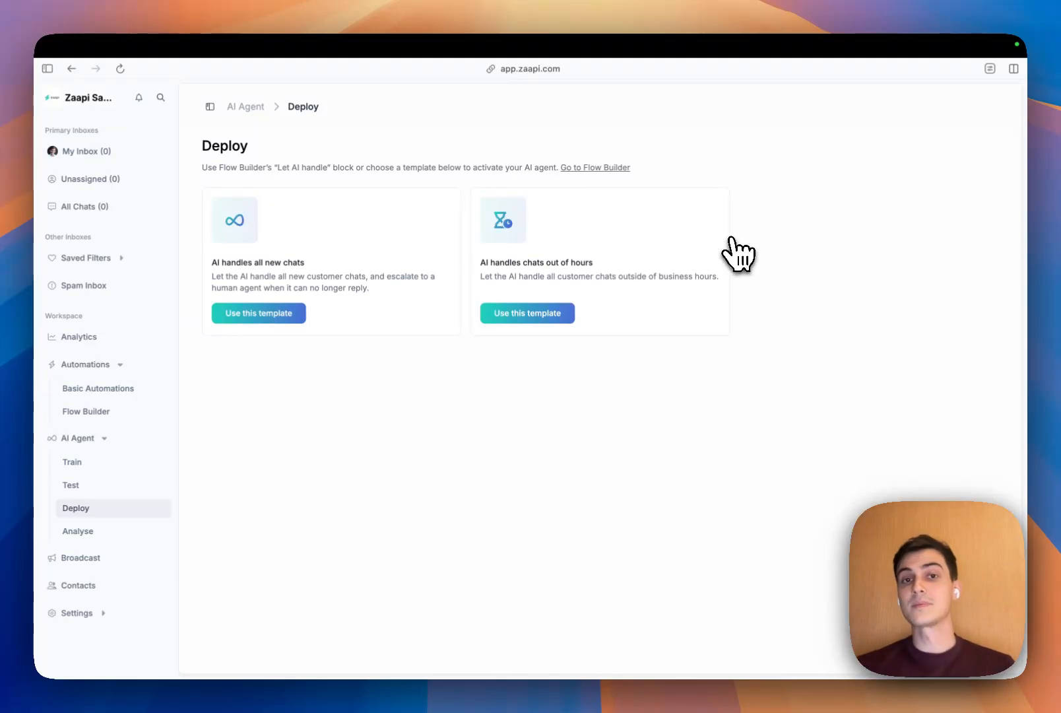
drag(481, 264, 590, 265)
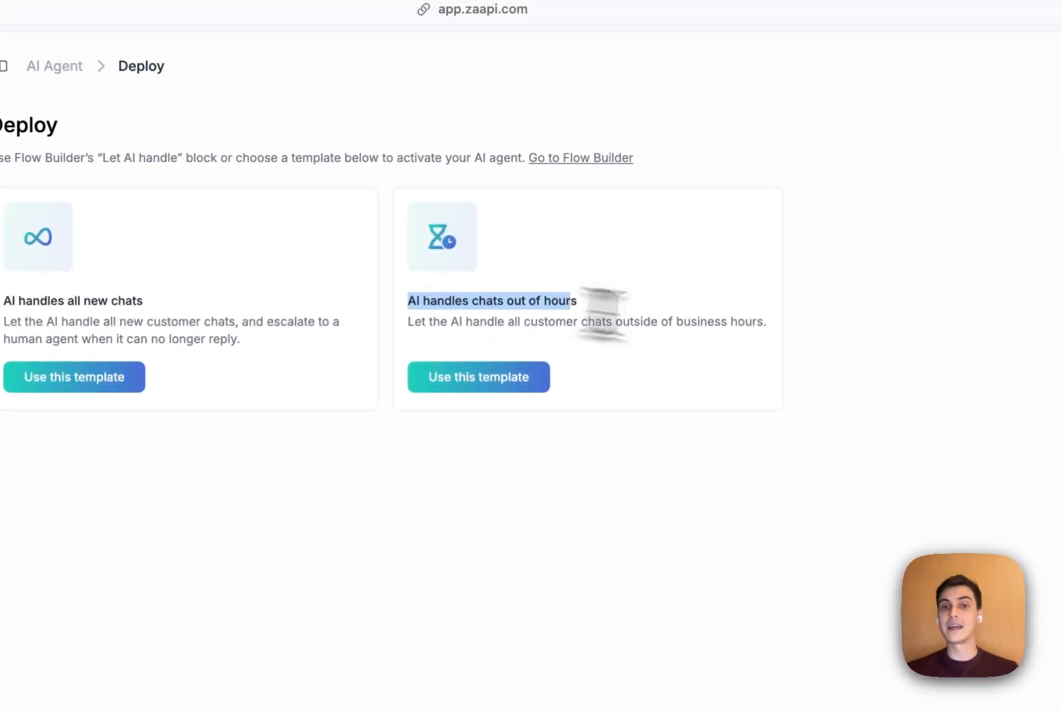
click(674, 278)
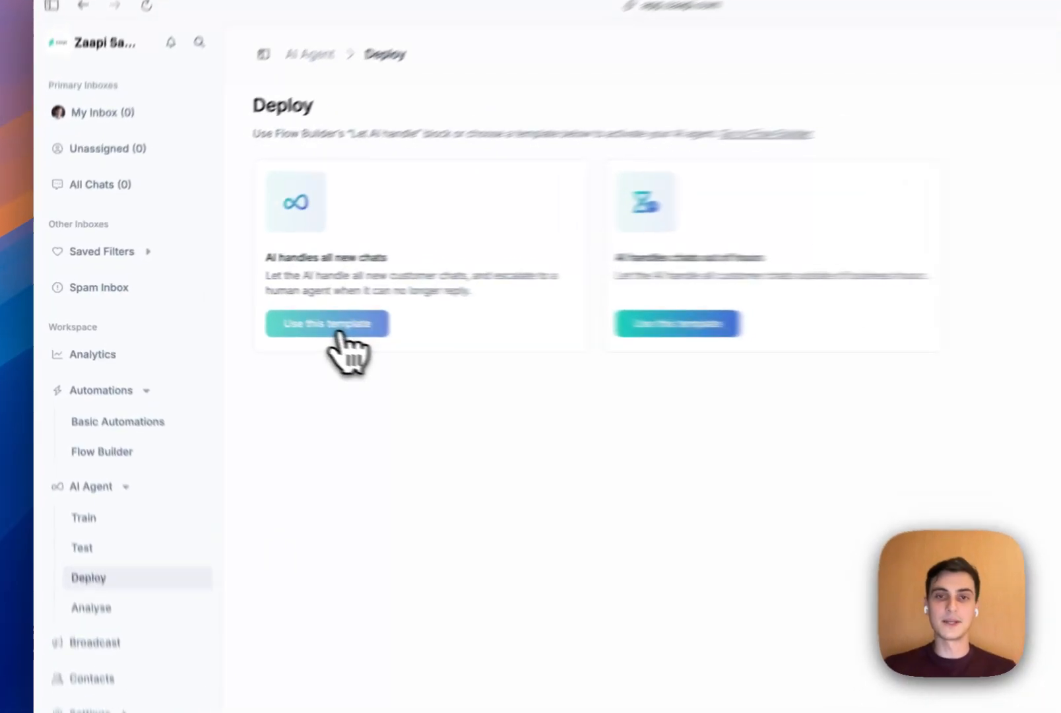
Step: Create a flow from the "AI handles all new chats" template
click(335, 331)
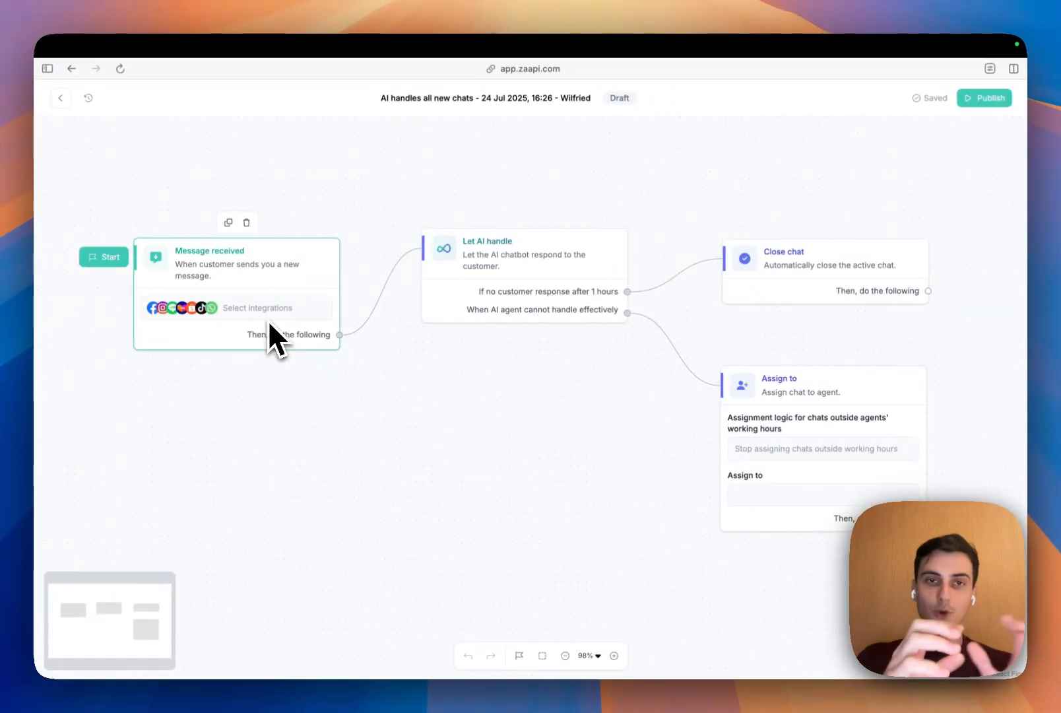
scroll(416, 205, down, 3)
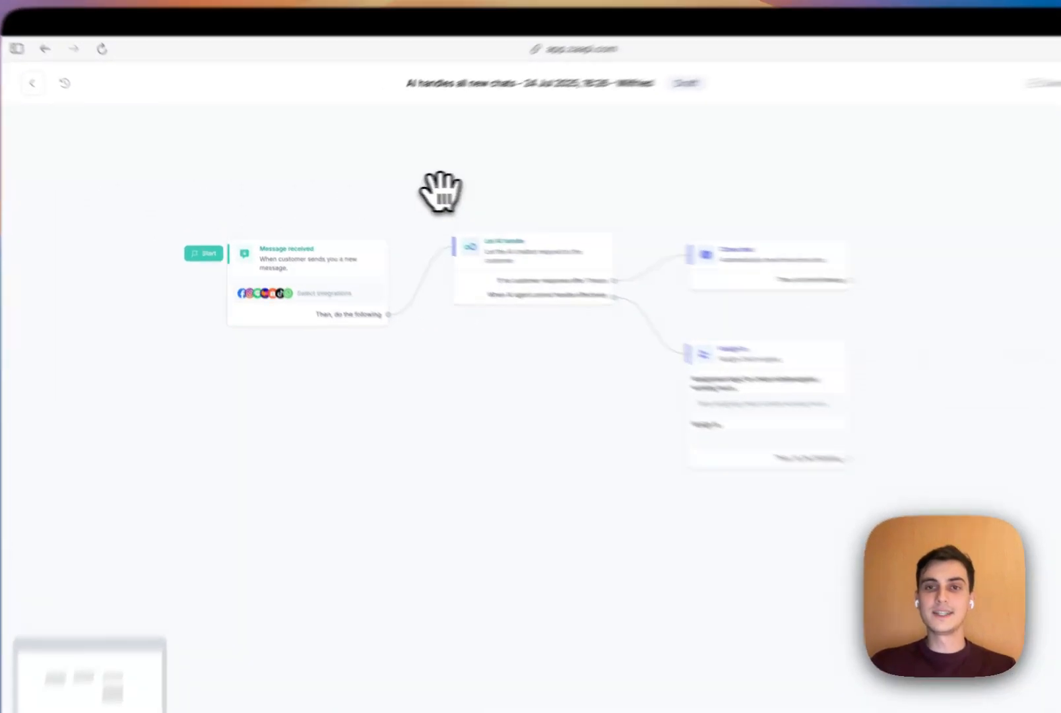
drag(441, 192, 446, 285)
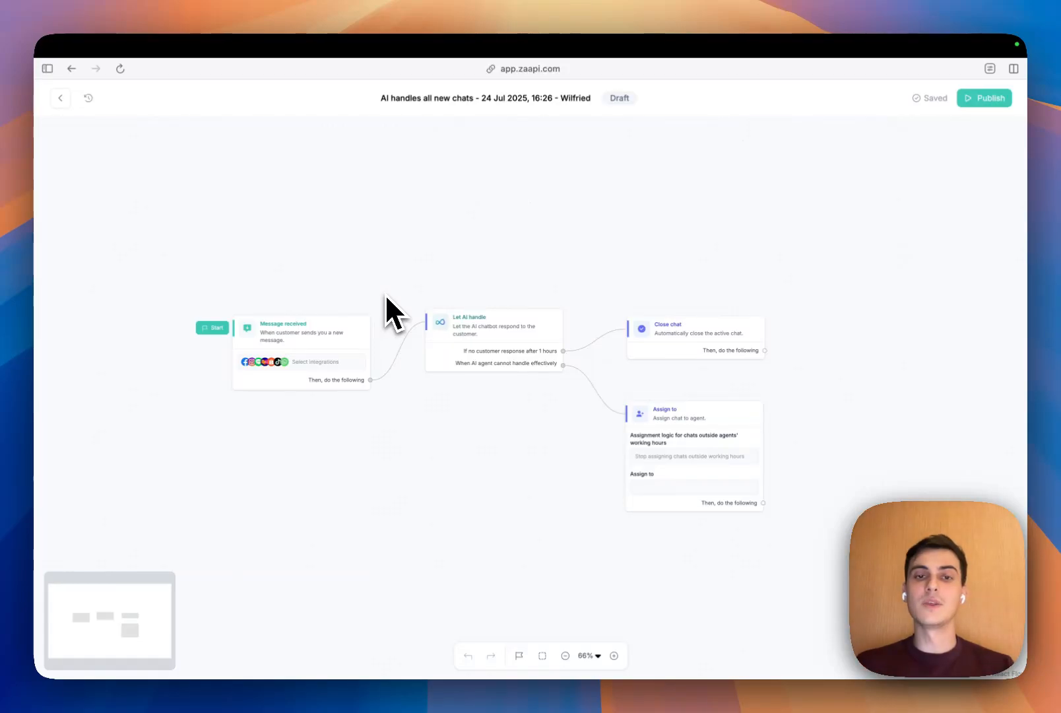
Step: Select Facebook as the chat channel that triggers the flow's Message received block
click(325, 356)
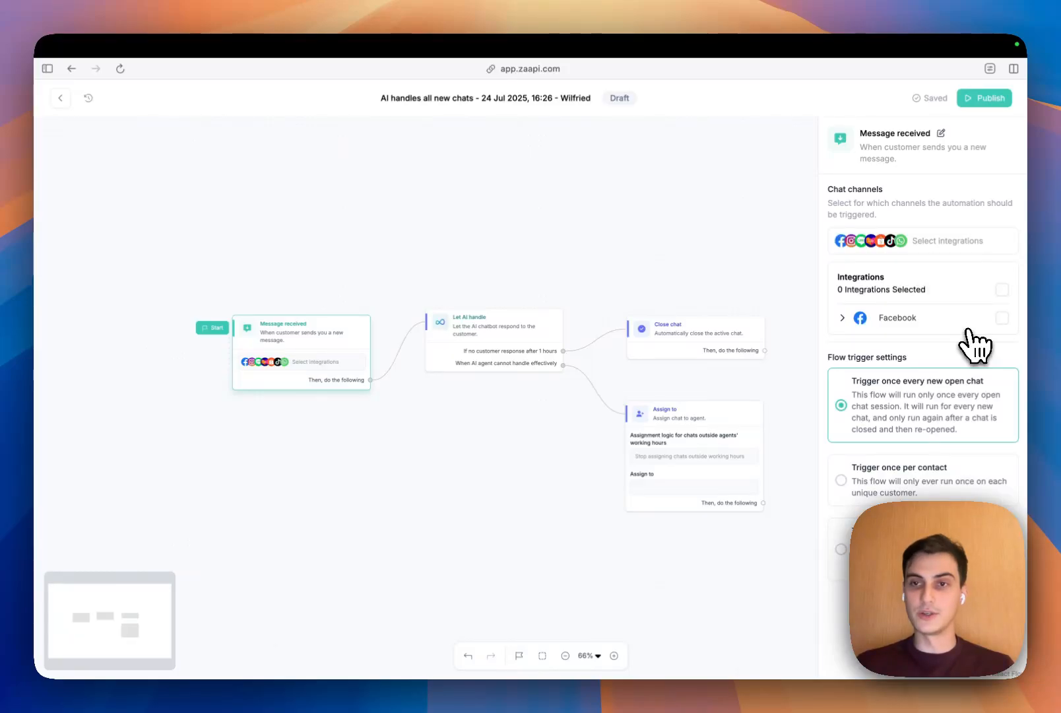
click(1001, 318)
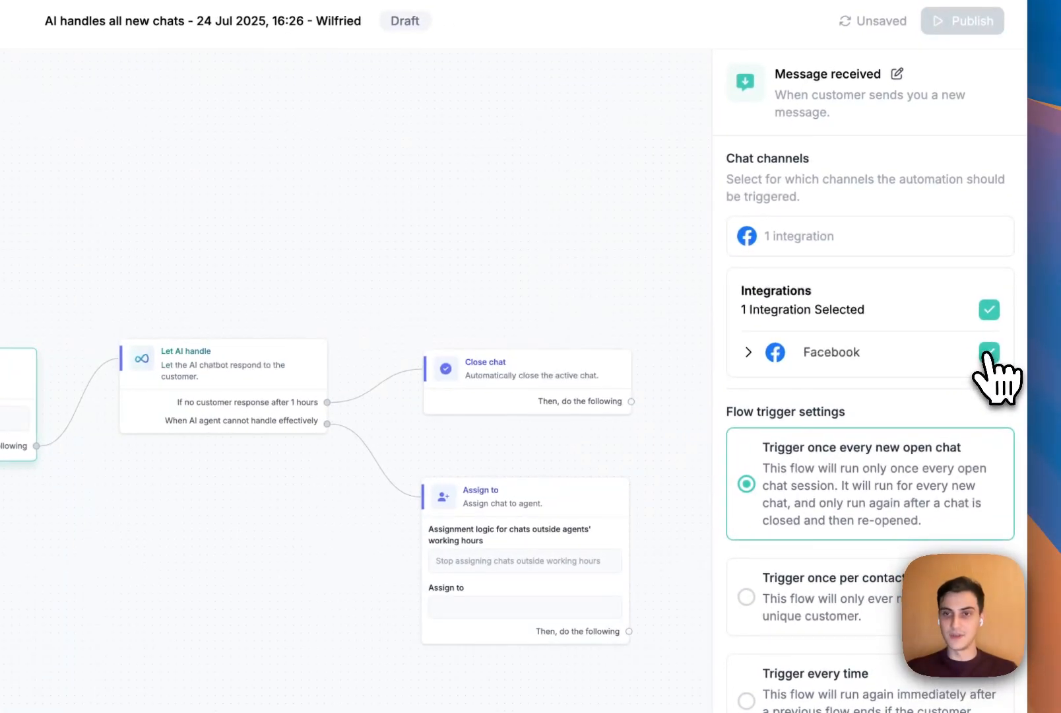
drag(680, 258, 548, 193)
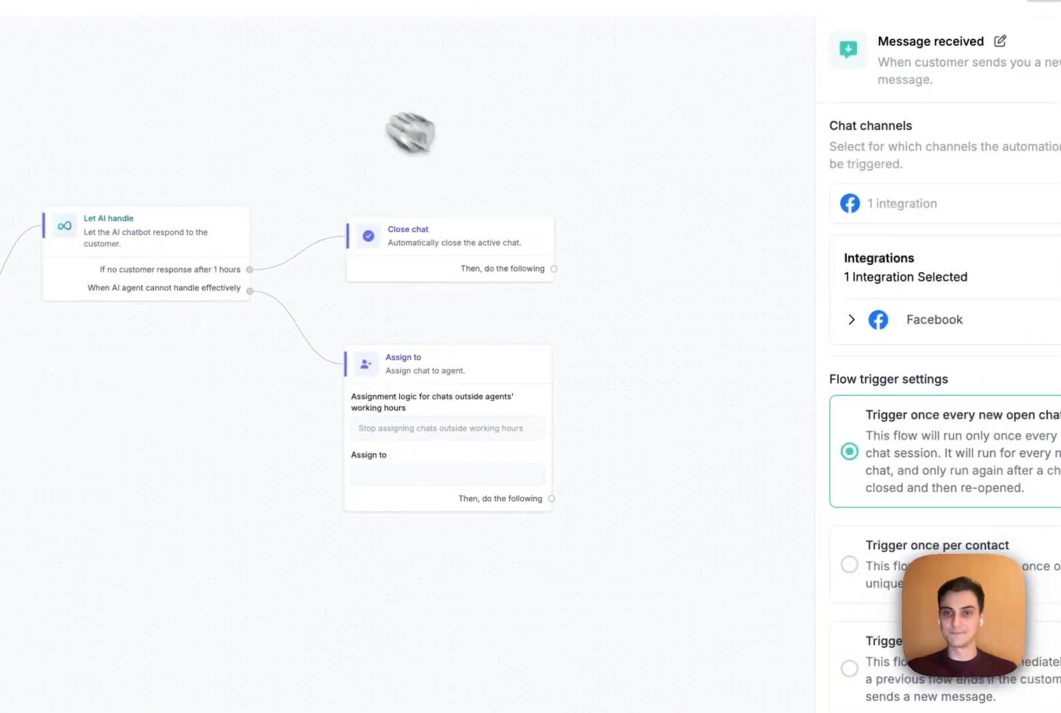
drag(410, 133, 457, 164)
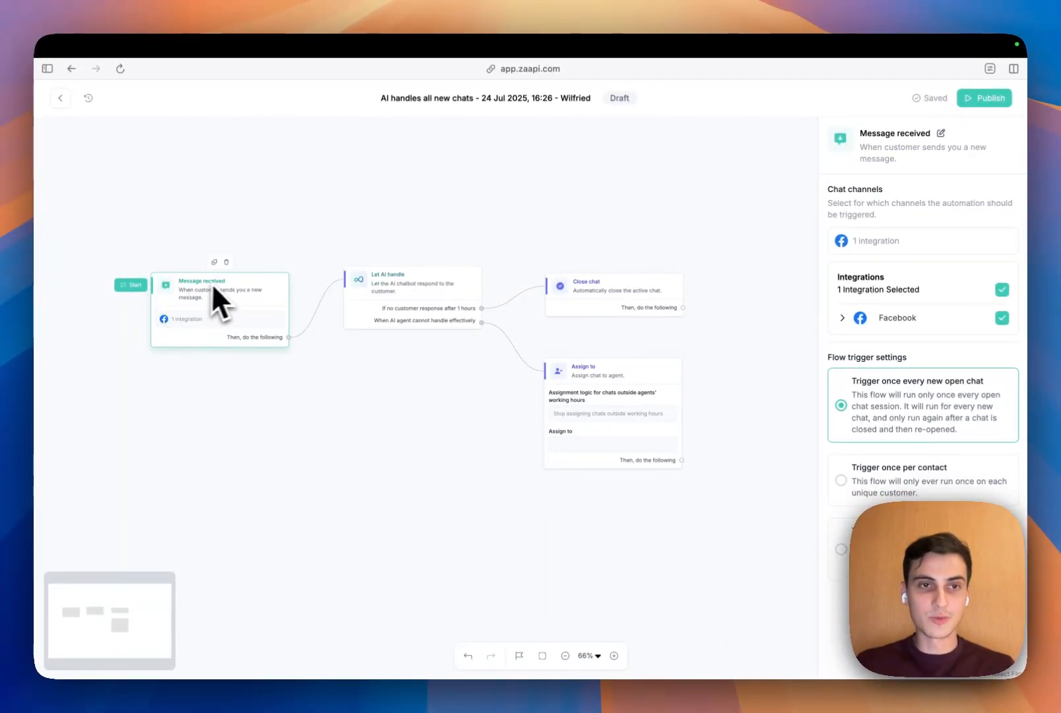
Step: Shift the Let AI handle block slightly lower in the flow and nudge the Assign to block away from Close chat
drag(356, 321, 376, 334)
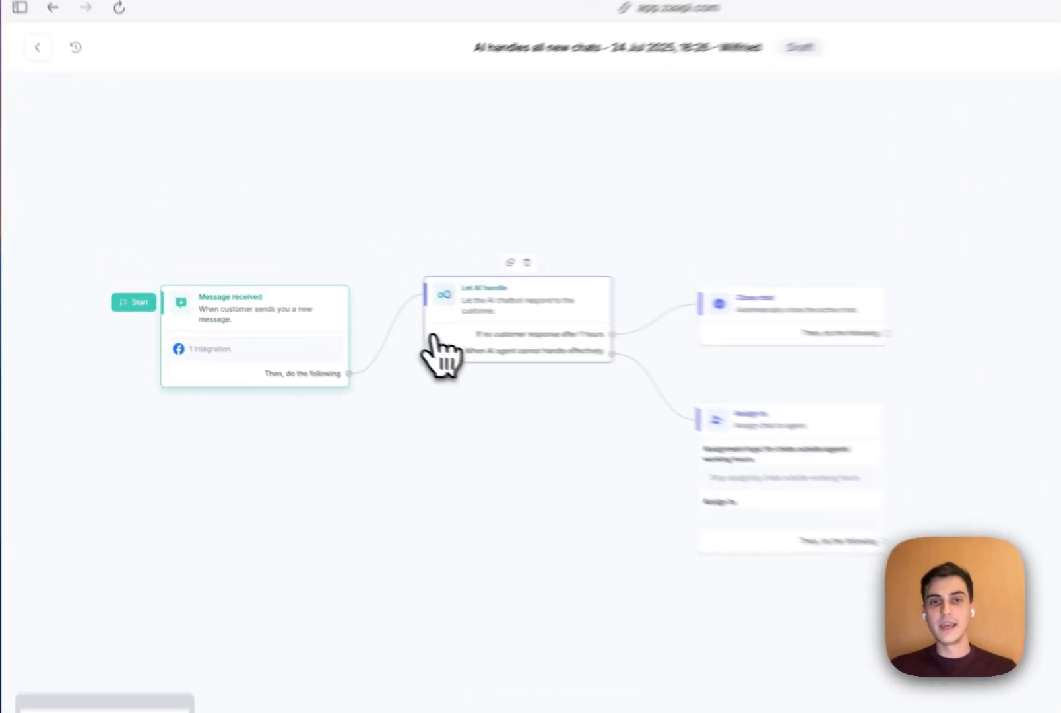
drag(502, 375, 500, 379)
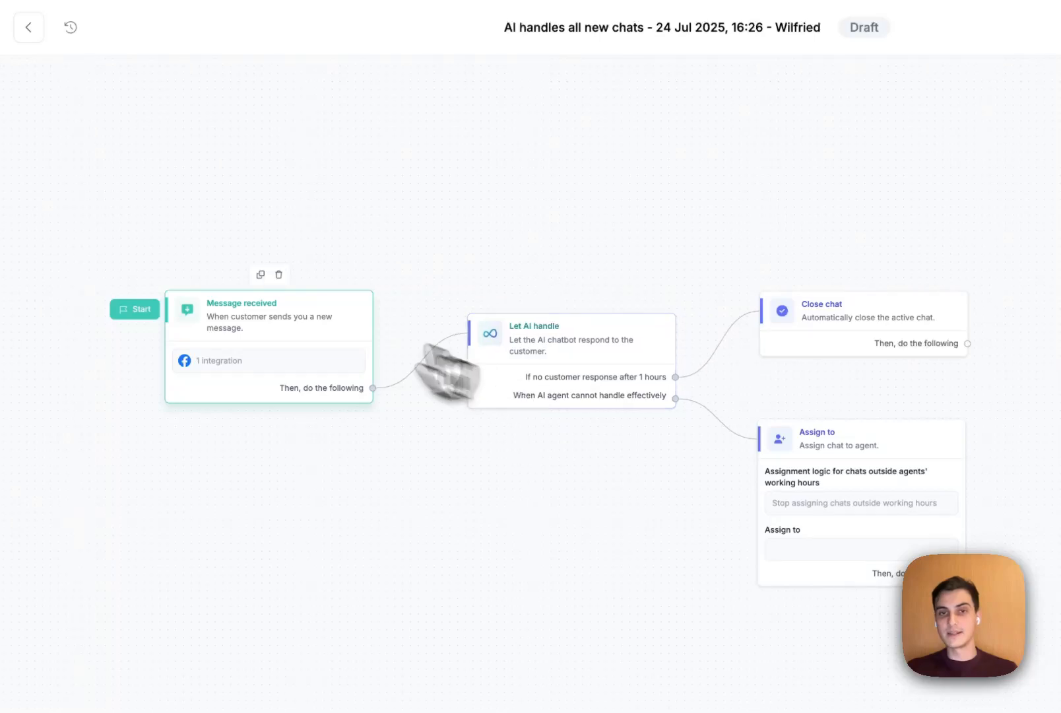
scroll(393, 400, up, 2)
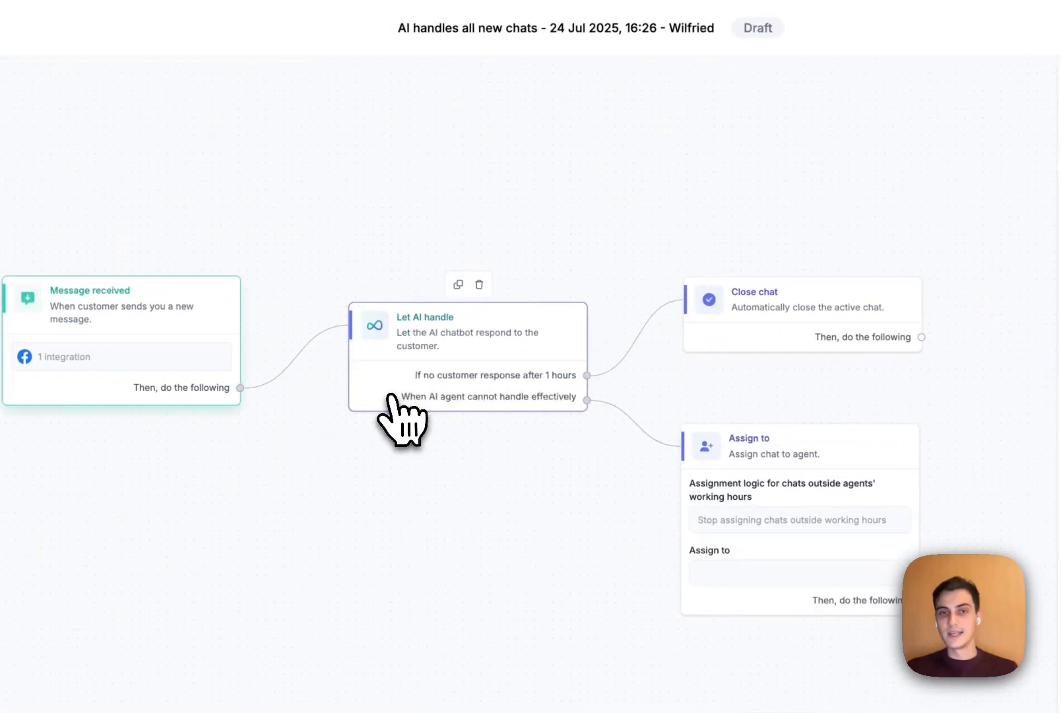
drag(505, 350, 485, 358)
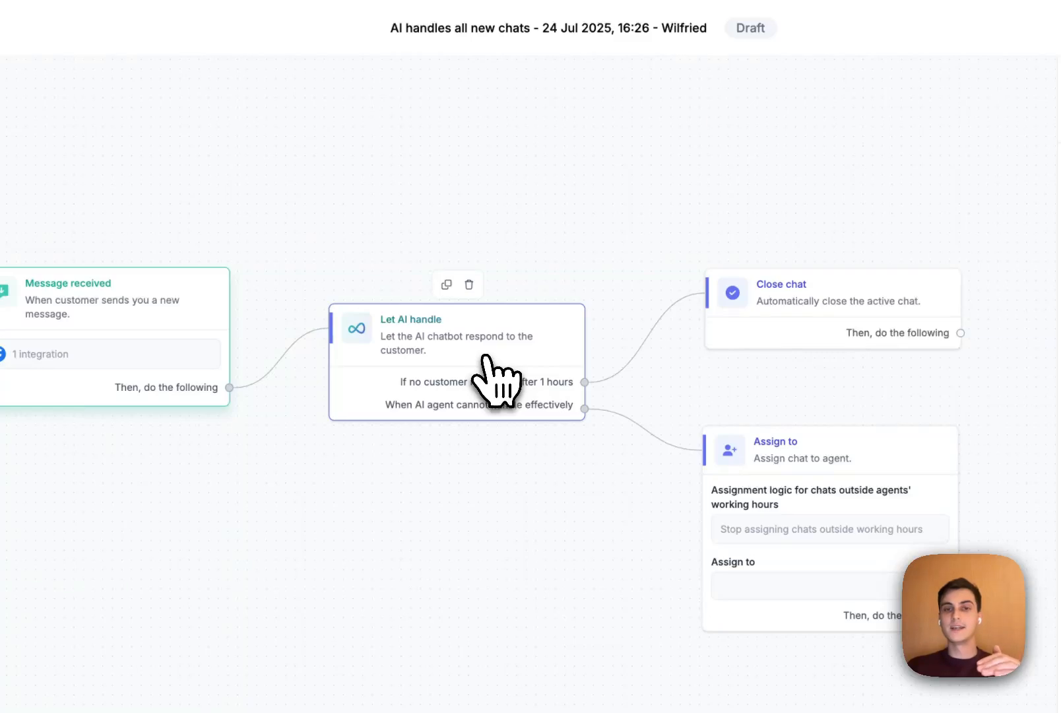
click(769, 334)
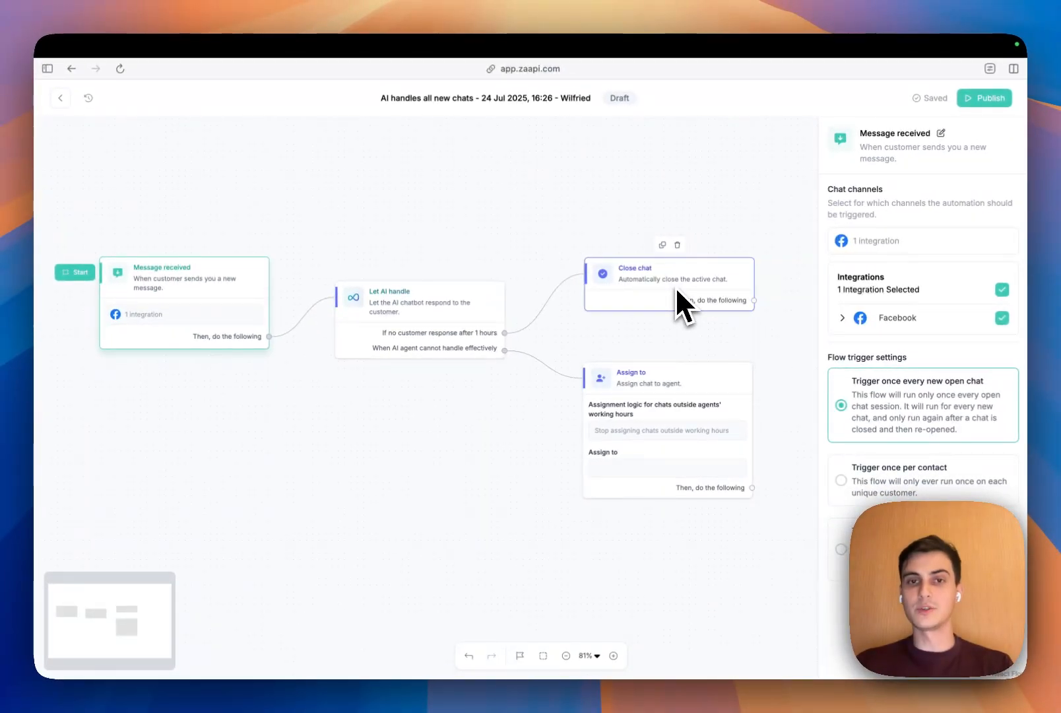
click(416, 350)
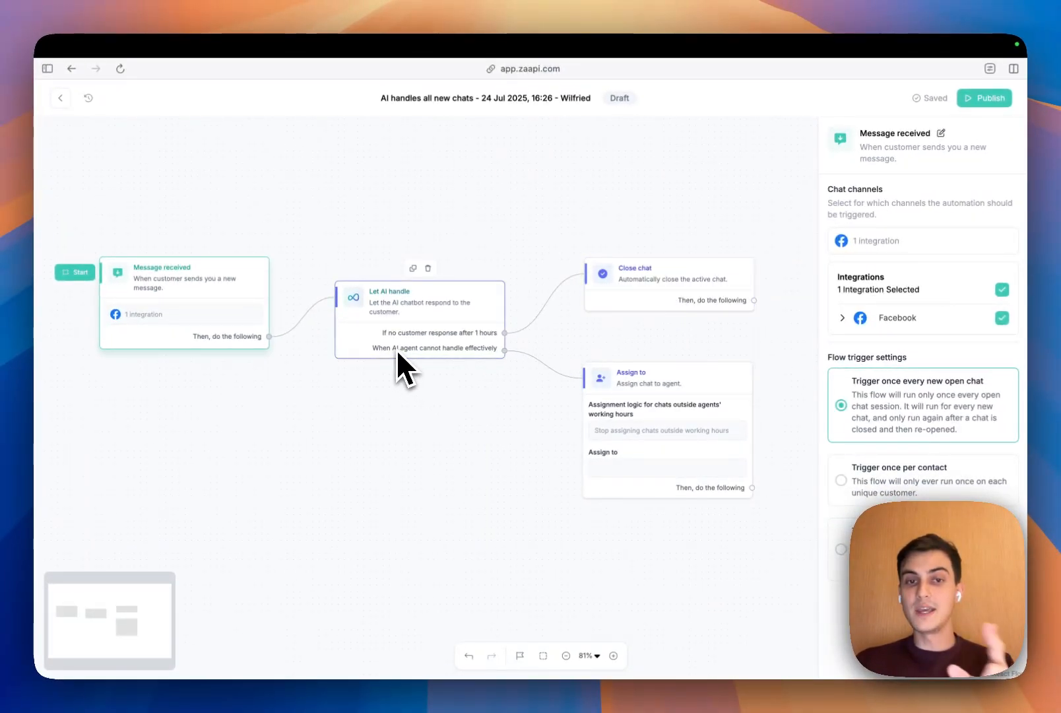
drag(650, 386, 662, 411)
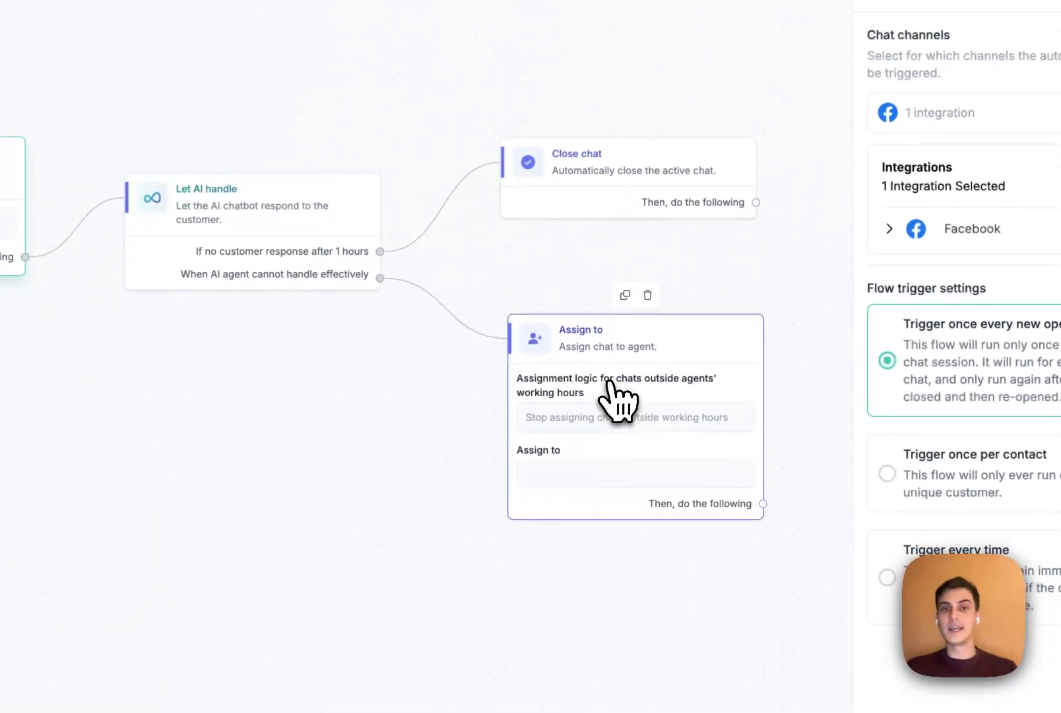
Step: Set the Assign to block to hand chats to the available individual user when the AI agent cannot handle them
click(634, 378)
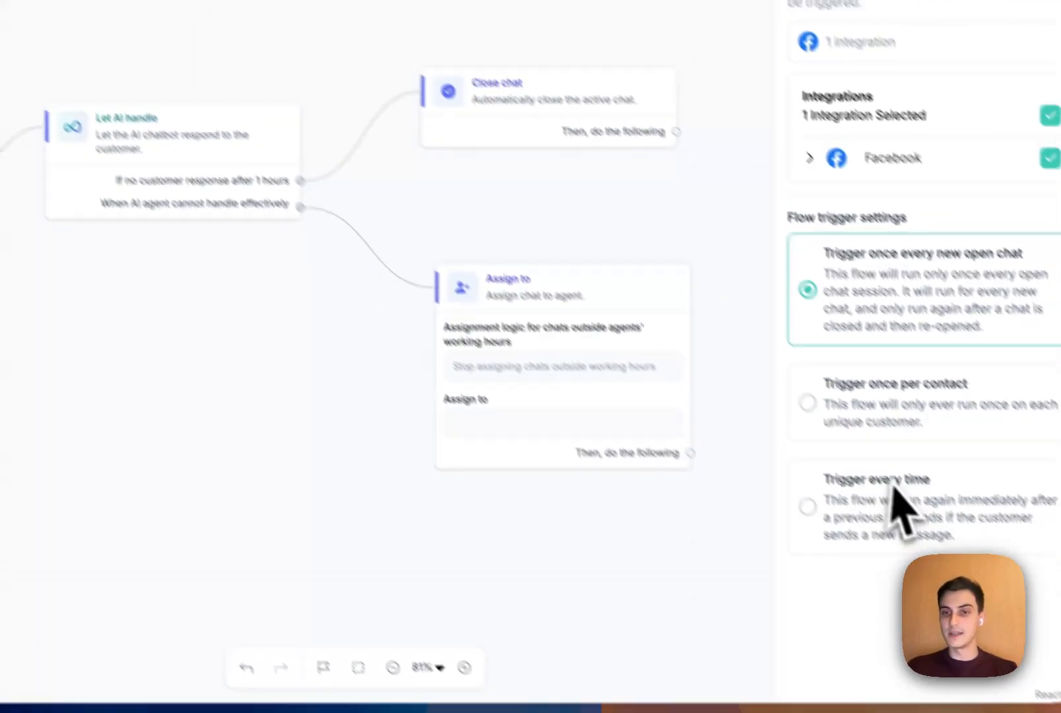
click(645, 444)
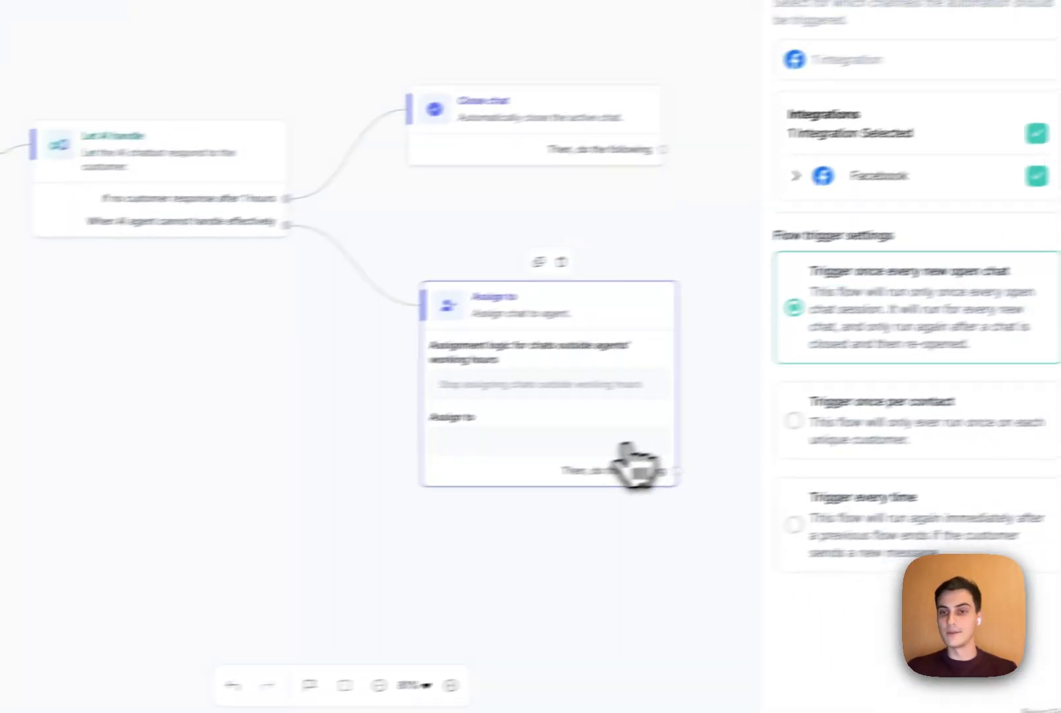
click(635, 425)
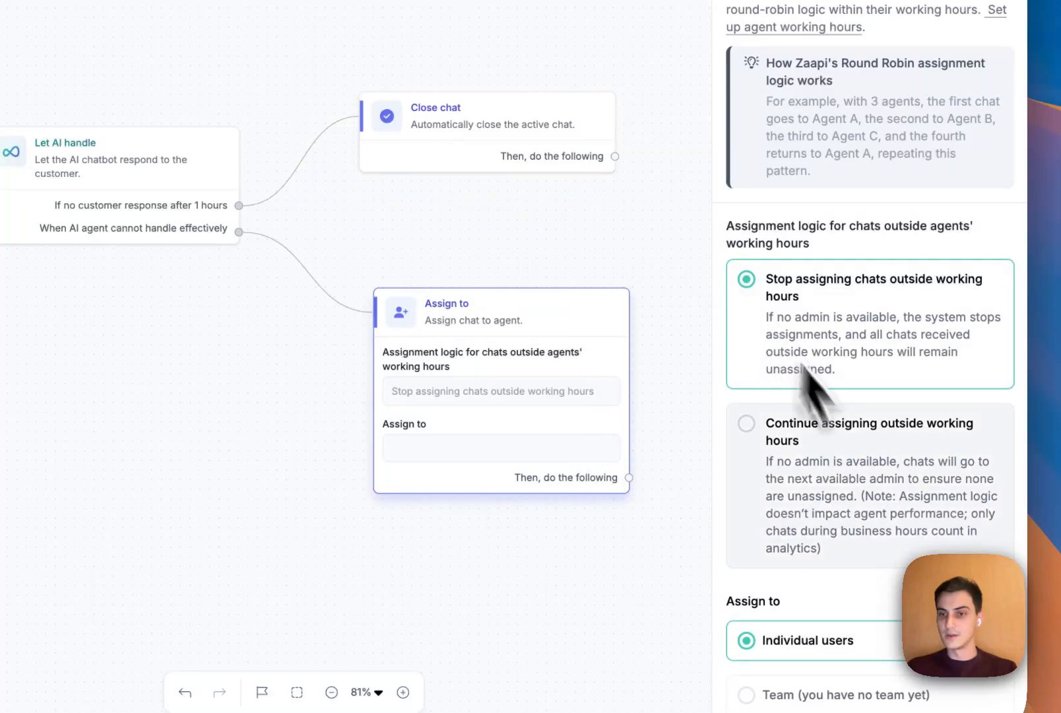
scroll(884, 442, down, 2)
click(1006, 701)
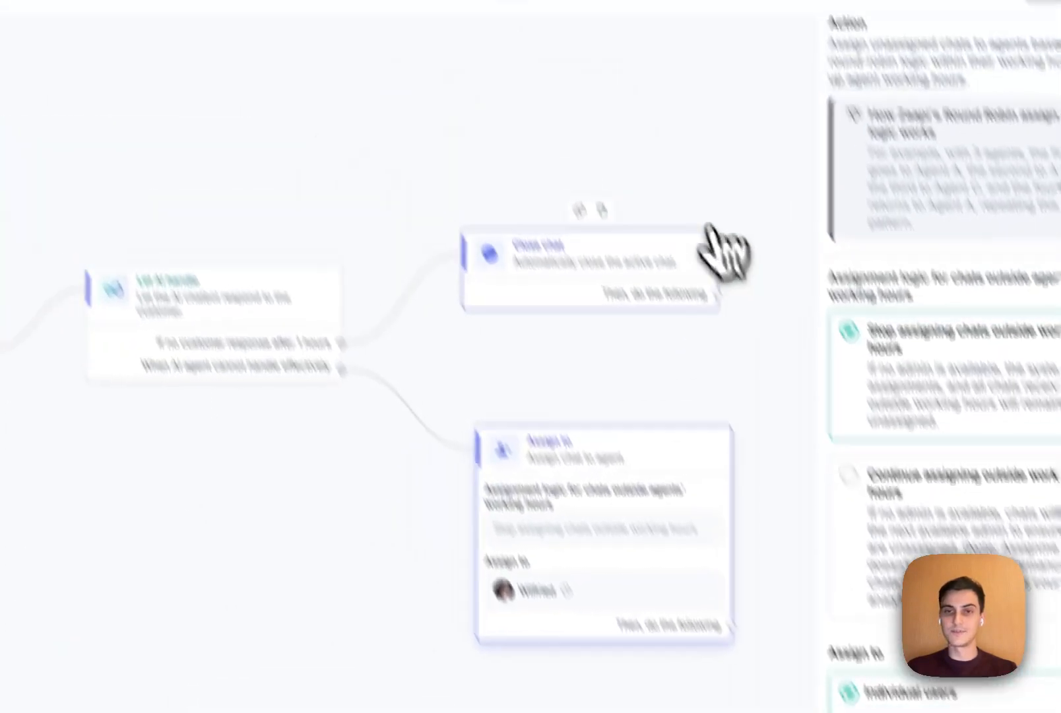
click(581, 50)
Step: Set the Let AI handle block to expire after 12 hours
scroll(724, 258, down, 1)
drag(347, 284, 487, 341)
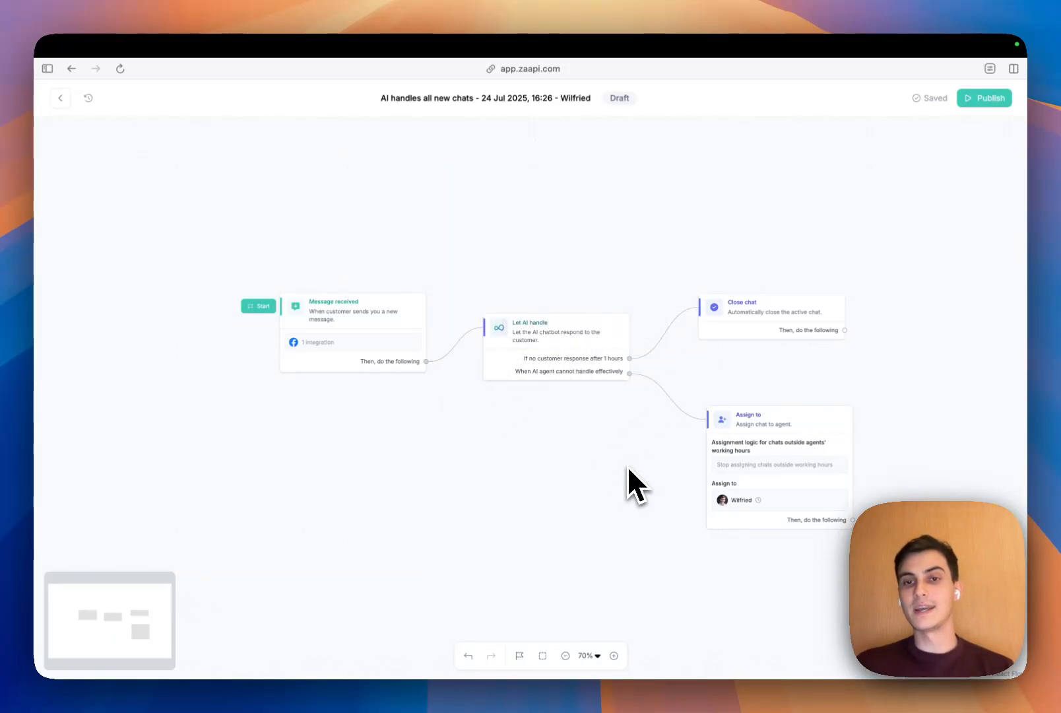
click(598, 369)
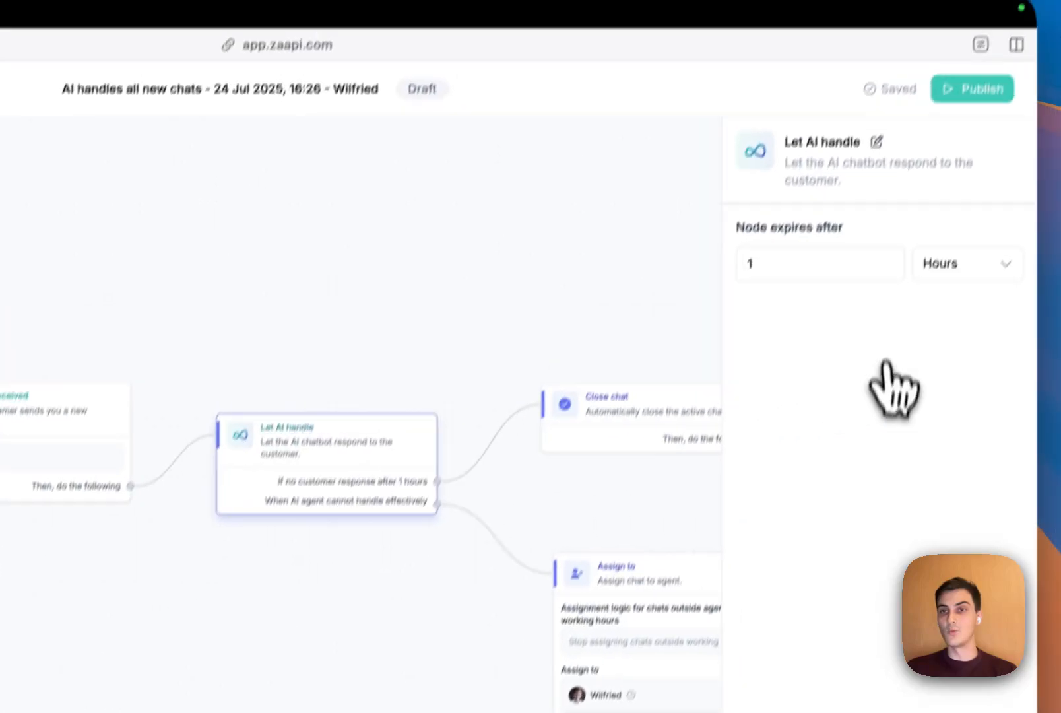
click(901, 215)
text(2)
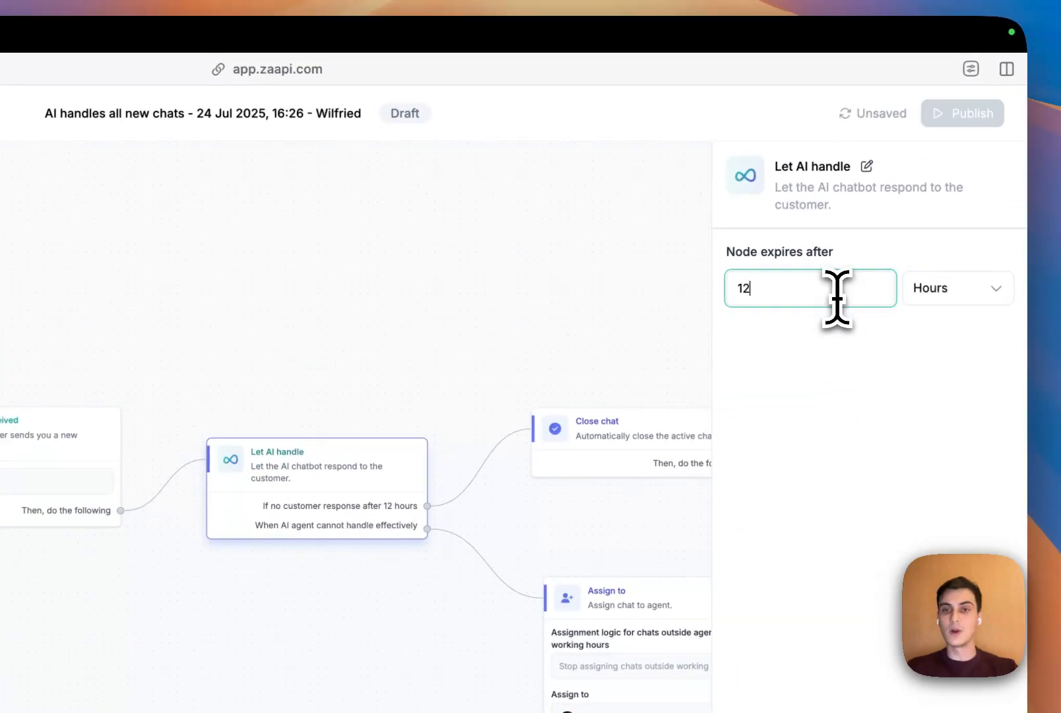
Step: Check the Close chat block's action and shift that block slightly farther from the Let AI handle block
click(516, 271)
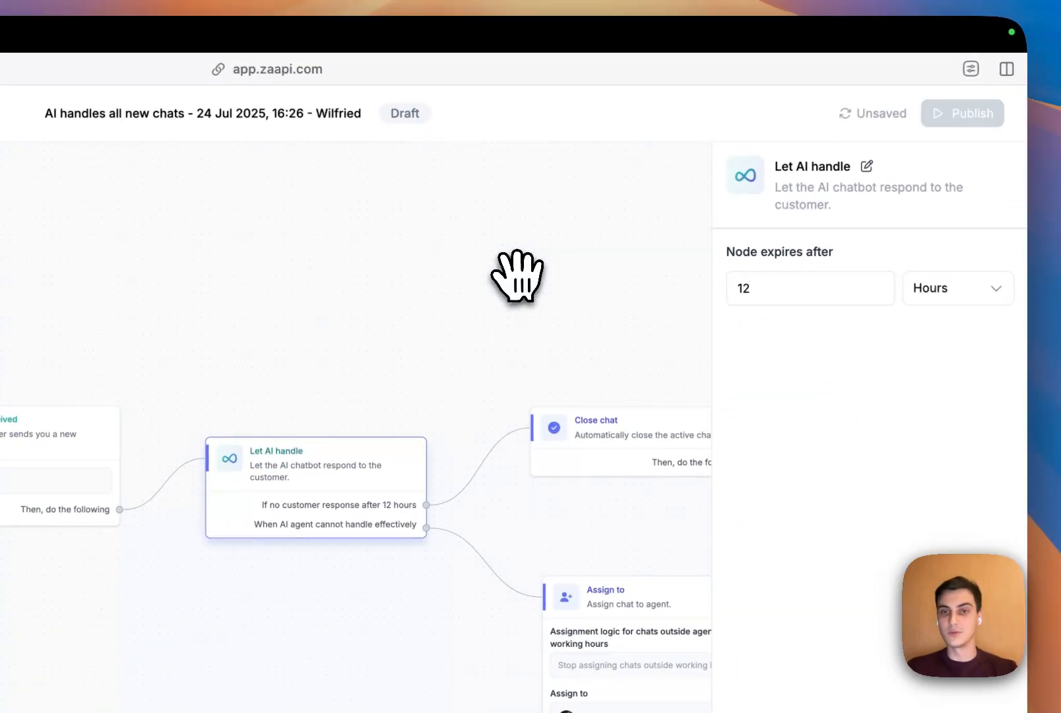
click(533, 322)
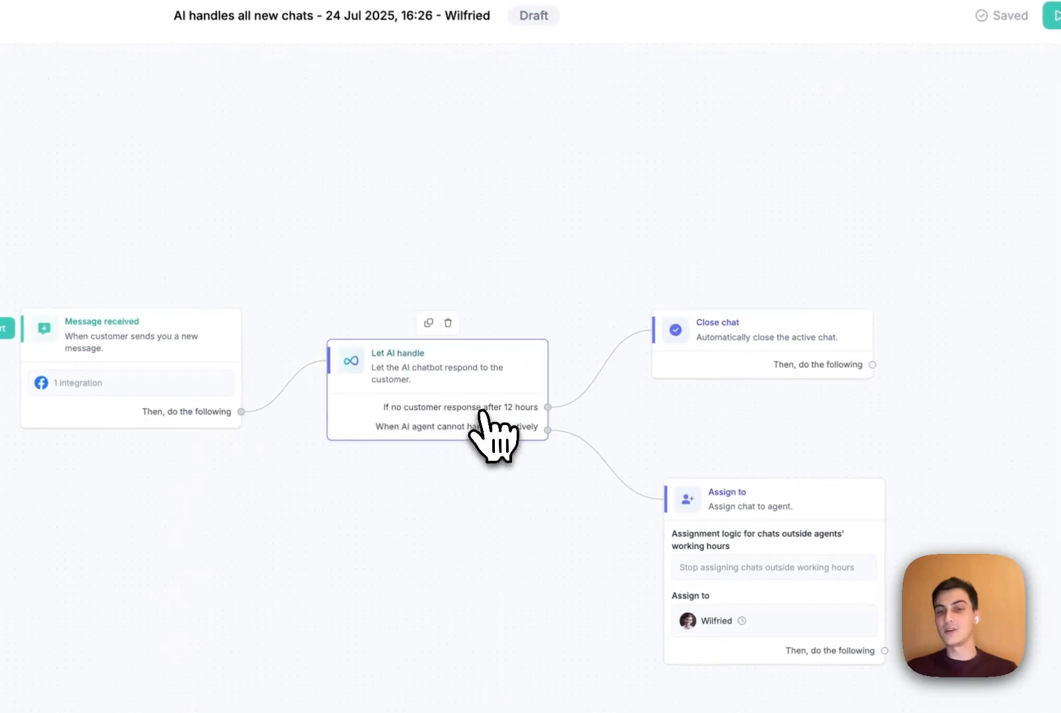
mouse_move(364, 513)
mouse_down()
mouse_move(359, 453)
mouse_move(364, 490)
mouse_up()
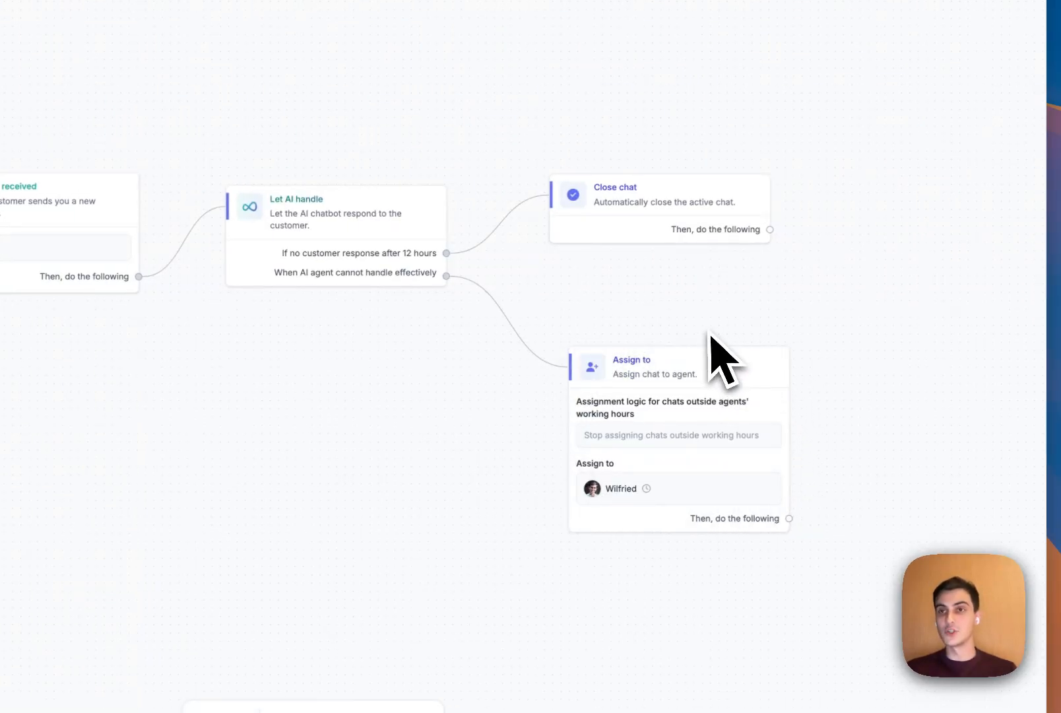
click(721, 231)
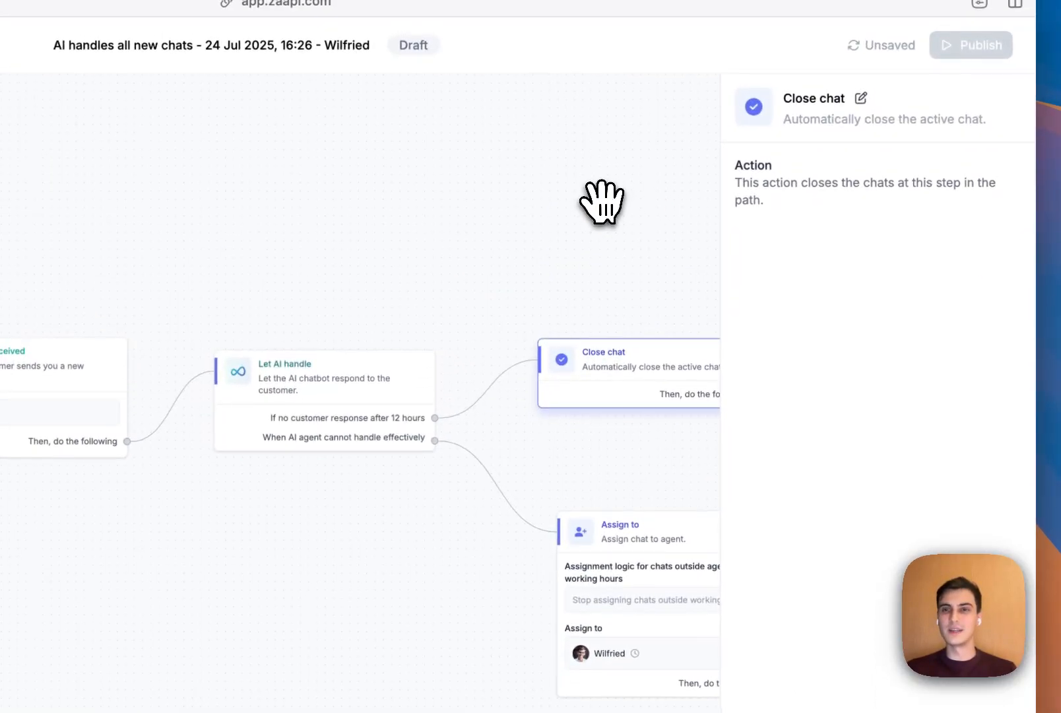
click(635, 33)
drag(679, 371, 729, 374)
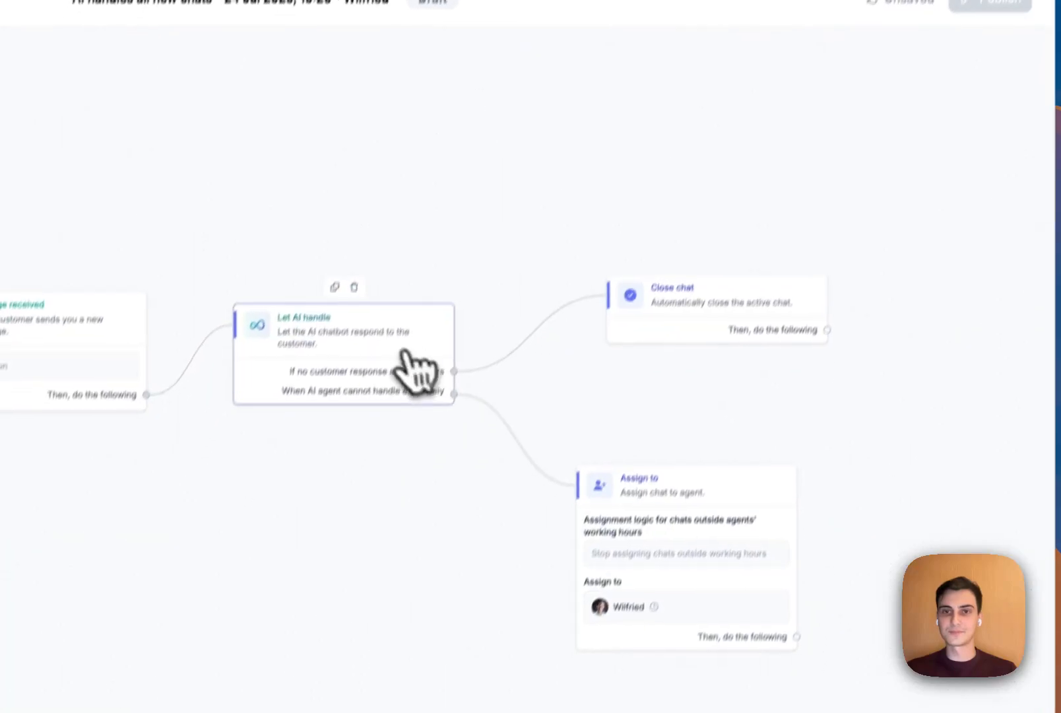
Step: Set the Let AI handle block to expire after 1 hour and move the block farther from Message received
click(398, 418)
click(839, 174)
key(BackSpace)
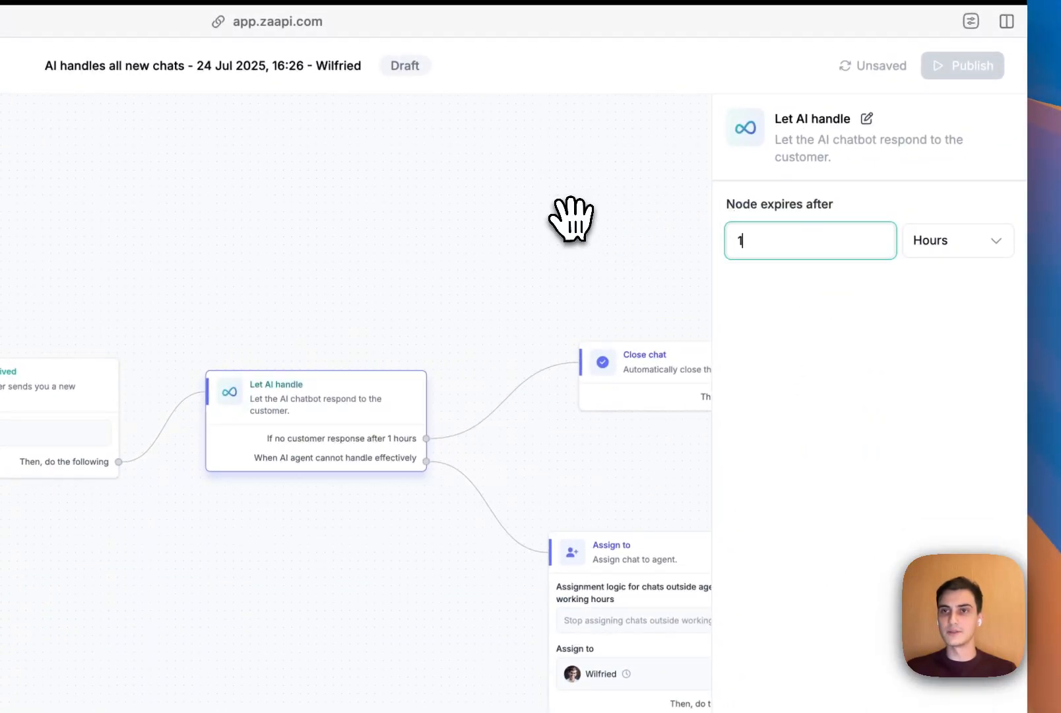
click(626, 171)
click(596, 241)
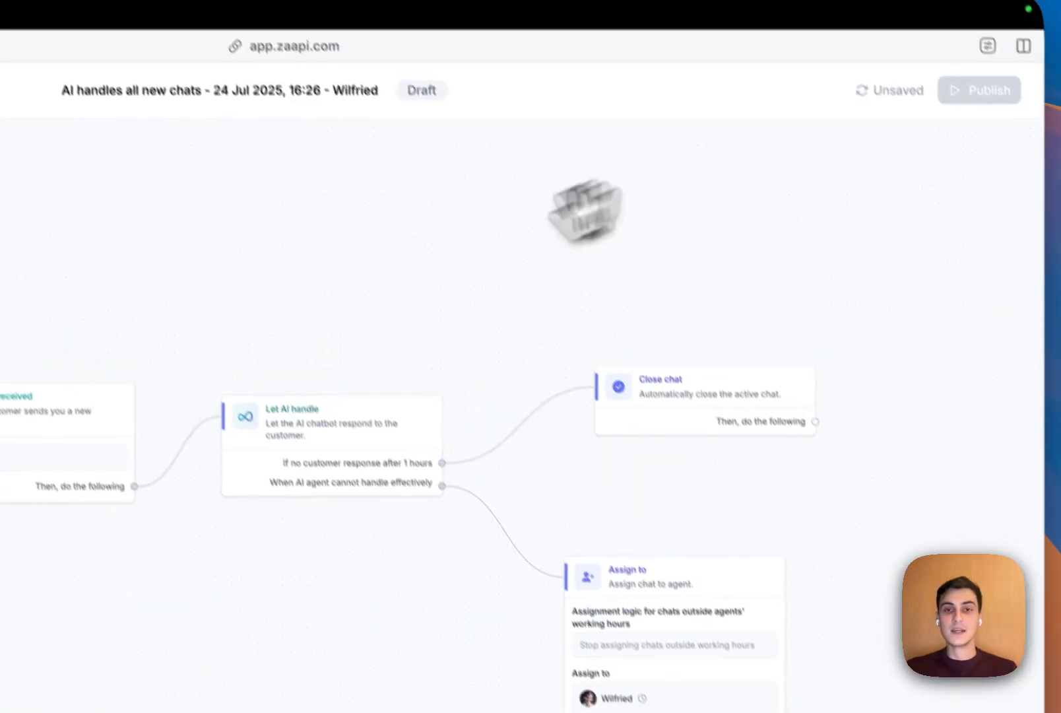
drag(391, 466, 455, 466)
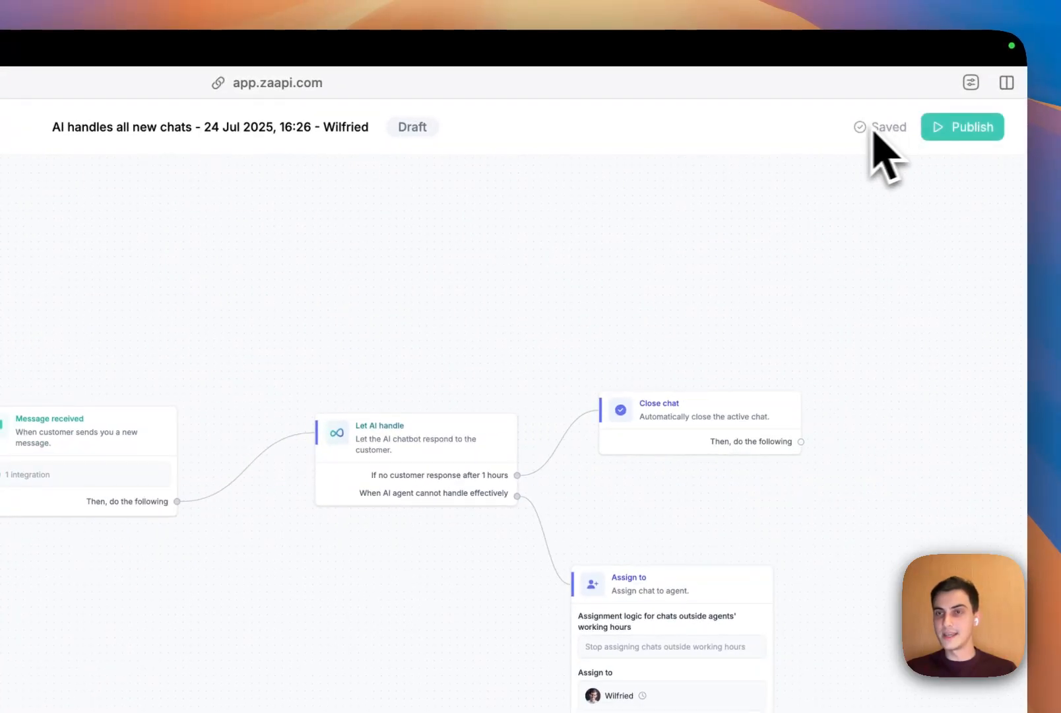
Step: Publish the "AI handles all new chats" automation and return to the Flow Builder list
drag(864, 303, 759, 311)
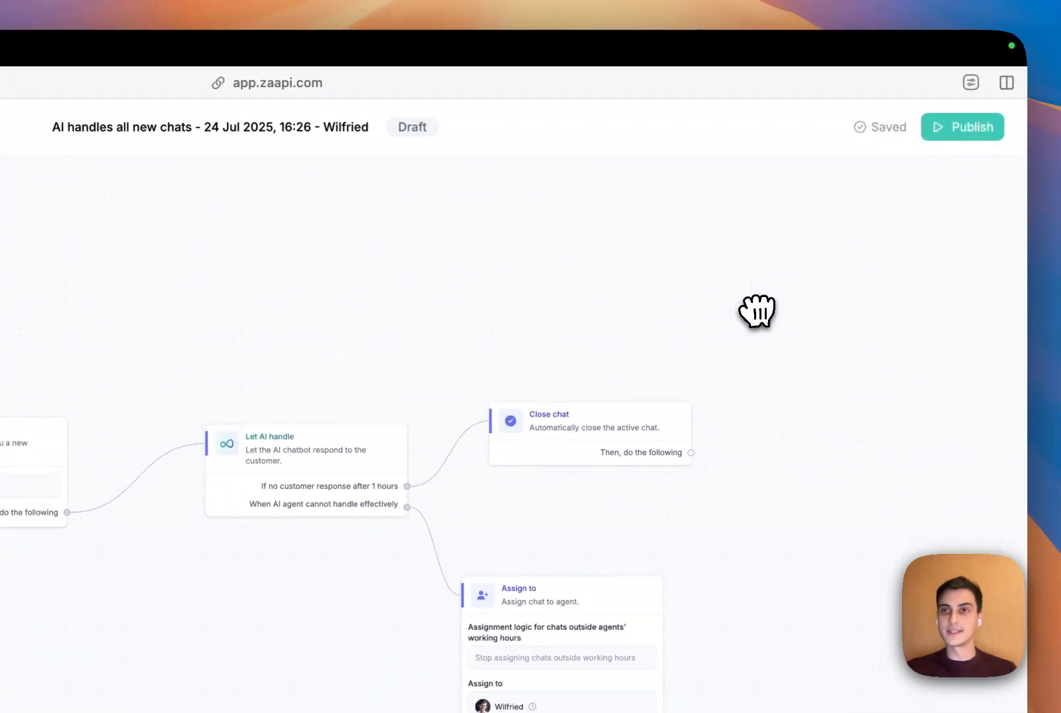
click(965, 132)
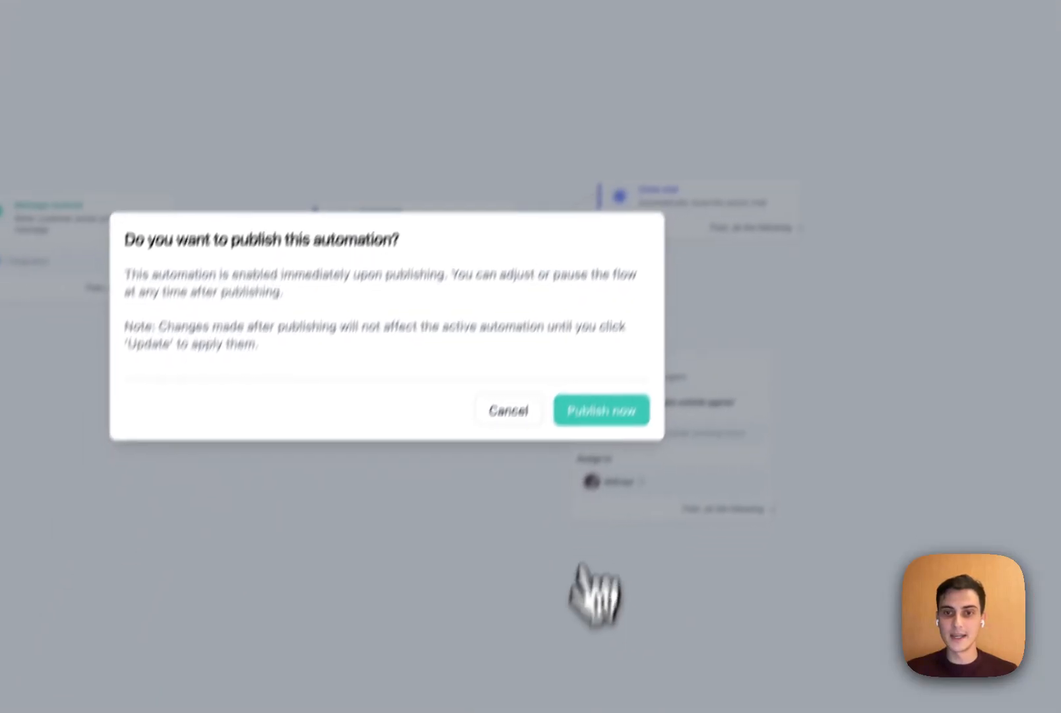
click(493, 634)
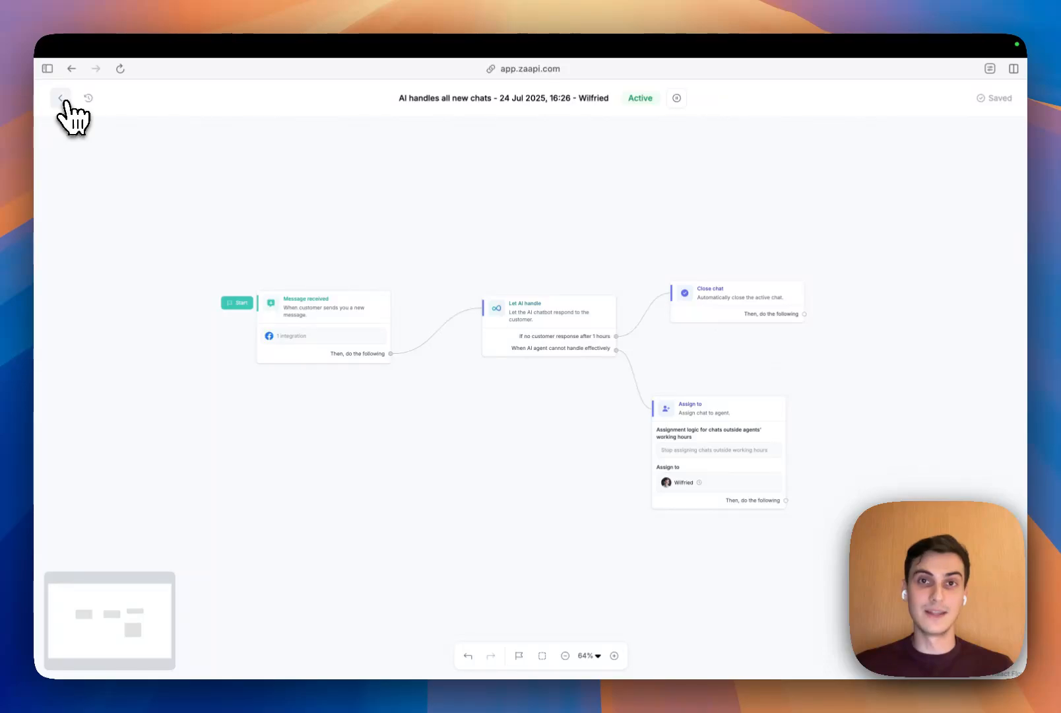
click(61, 99)
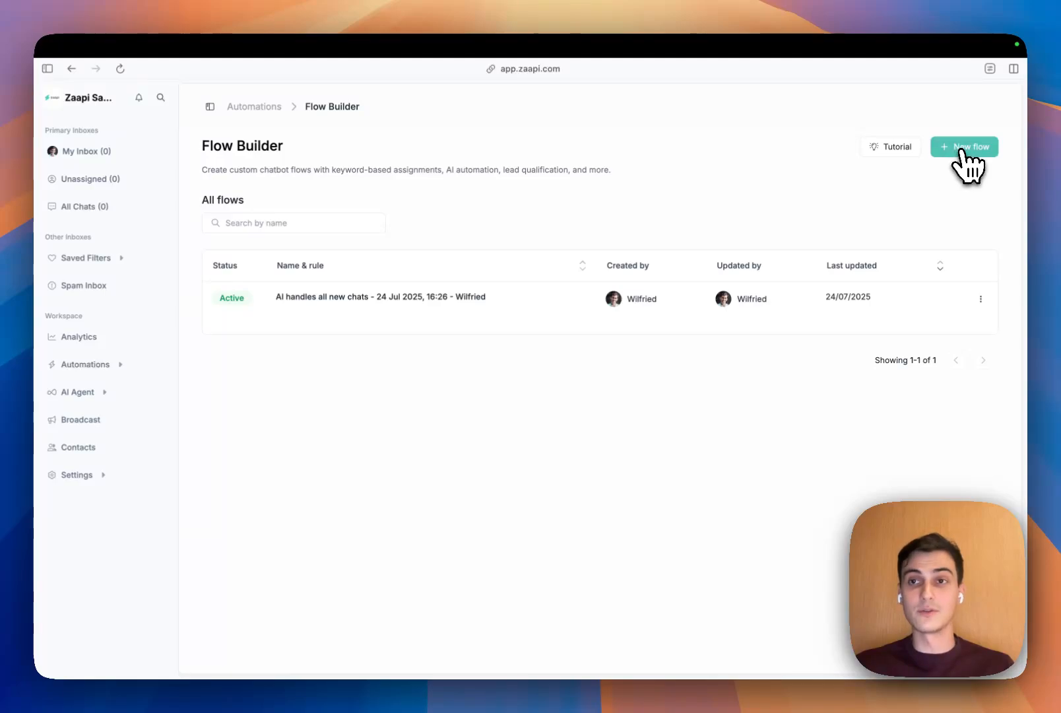
Step: Create a custom flow from scratch and give it a Message received trigger
click(963, 147)
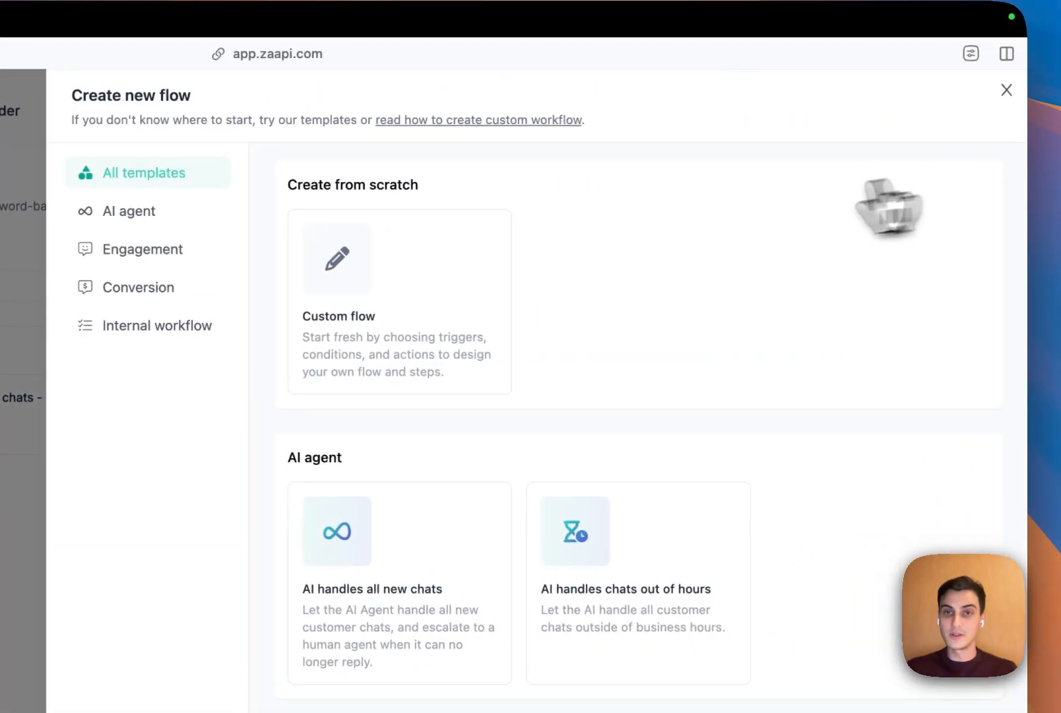
click(448, 309)
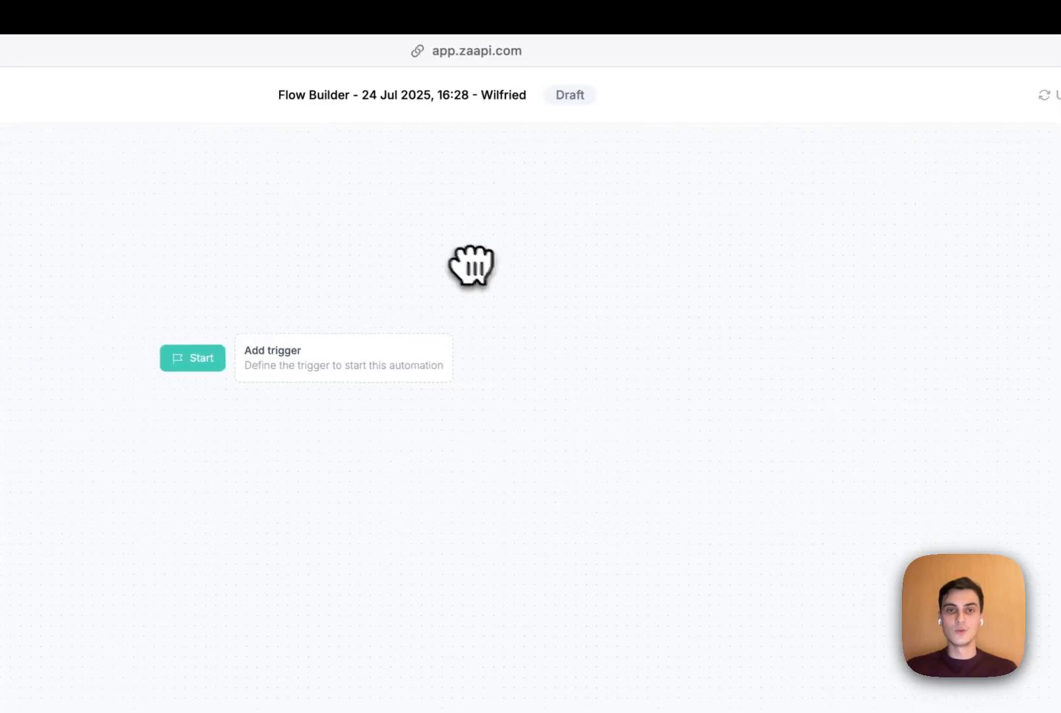
scroll(471, 266, down, 3)
drag(611, 266, 532, 309)
click(311, 376)
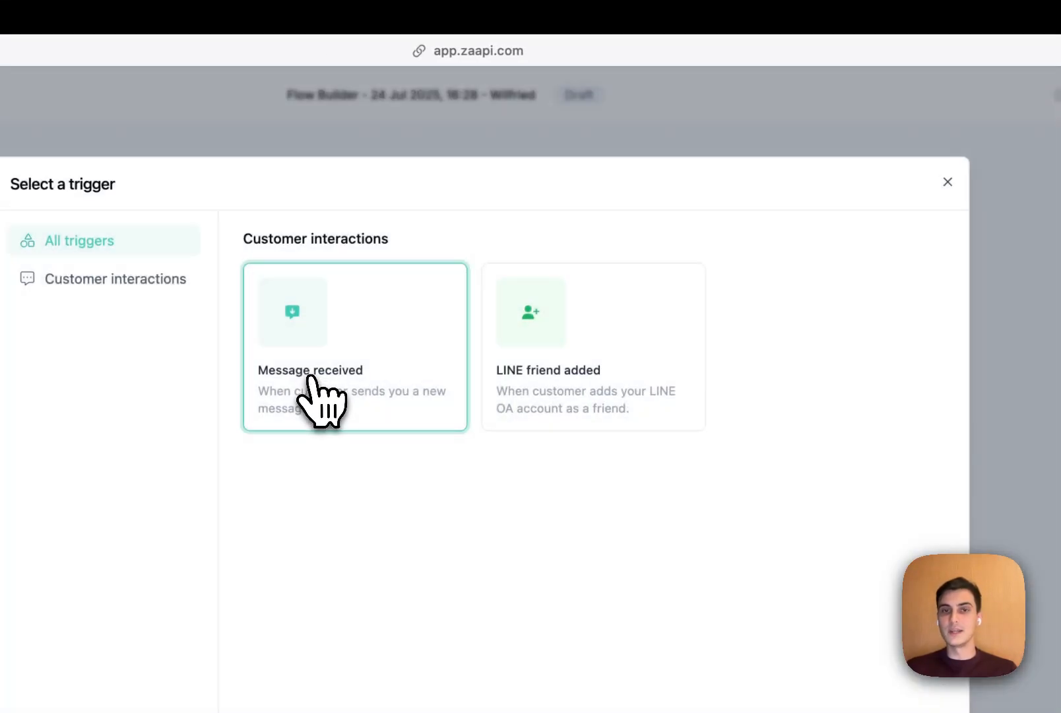
click(400, 323)
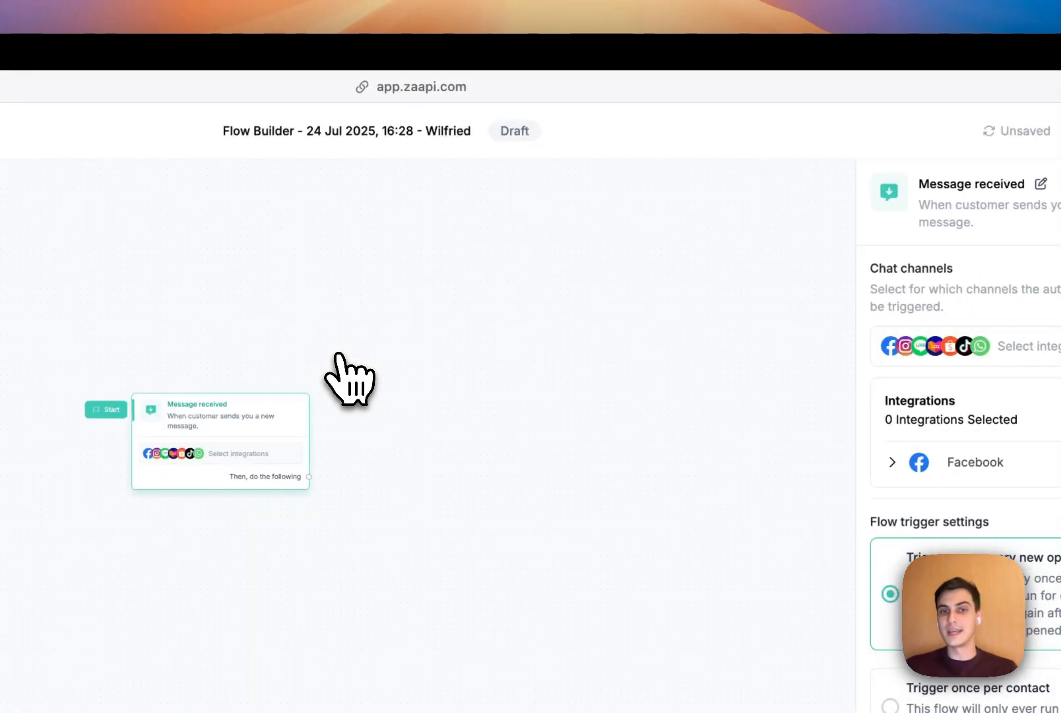
Step: Select Facebook as the trigger's chat channel and connect a Business hours condition after Message received
click(988, 462)
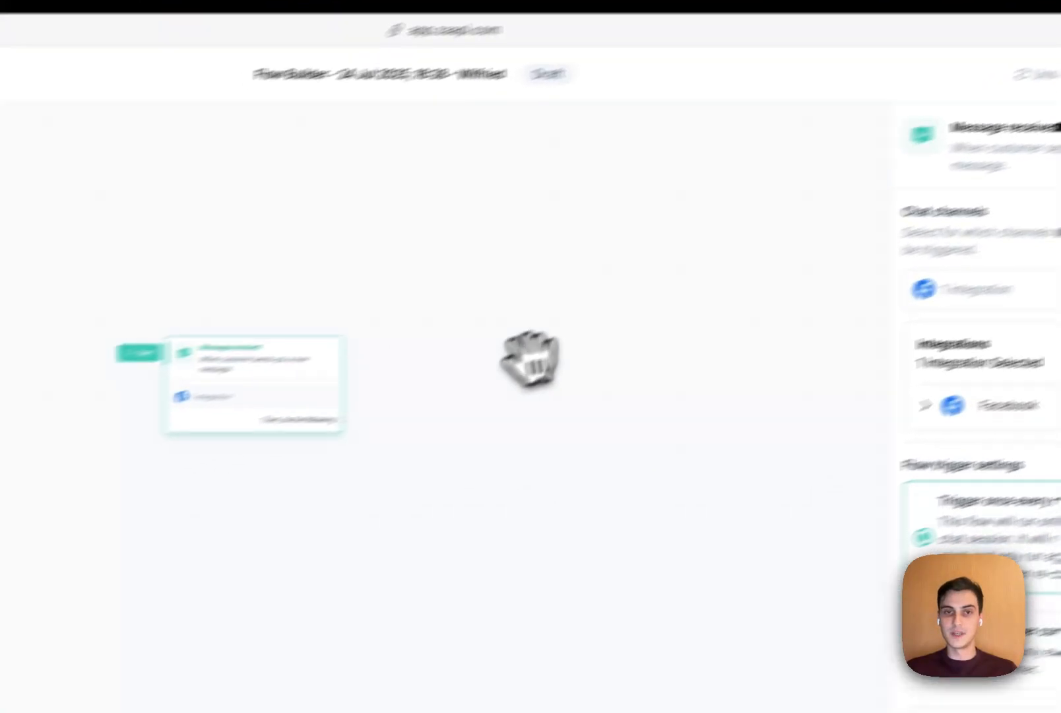
drag(427, 363, 460, 336)
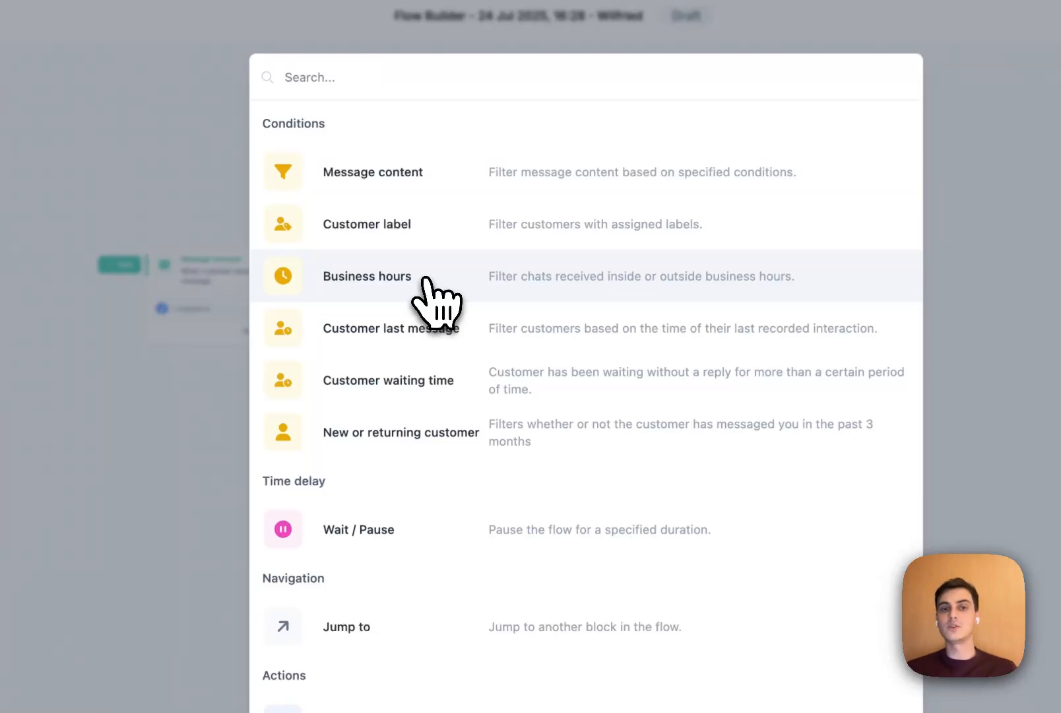
click(423, 280)
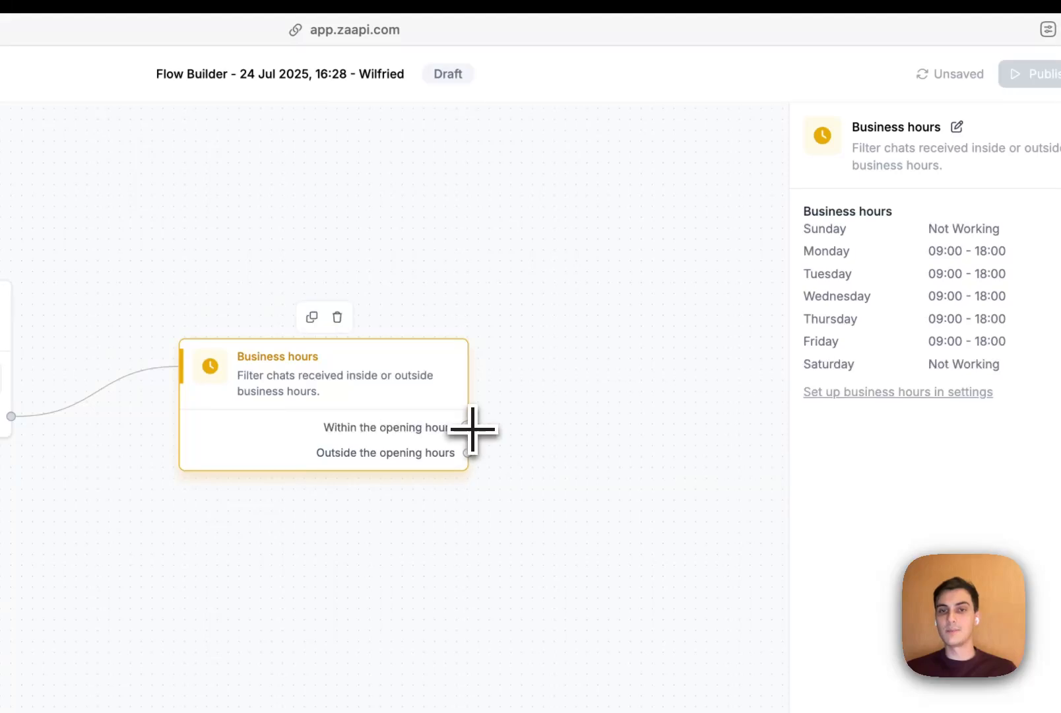
Step: Route chats within the opening hours to an Assign to block for the available individual user, placed higher in the flow
drag(470, 429, 628, 268)
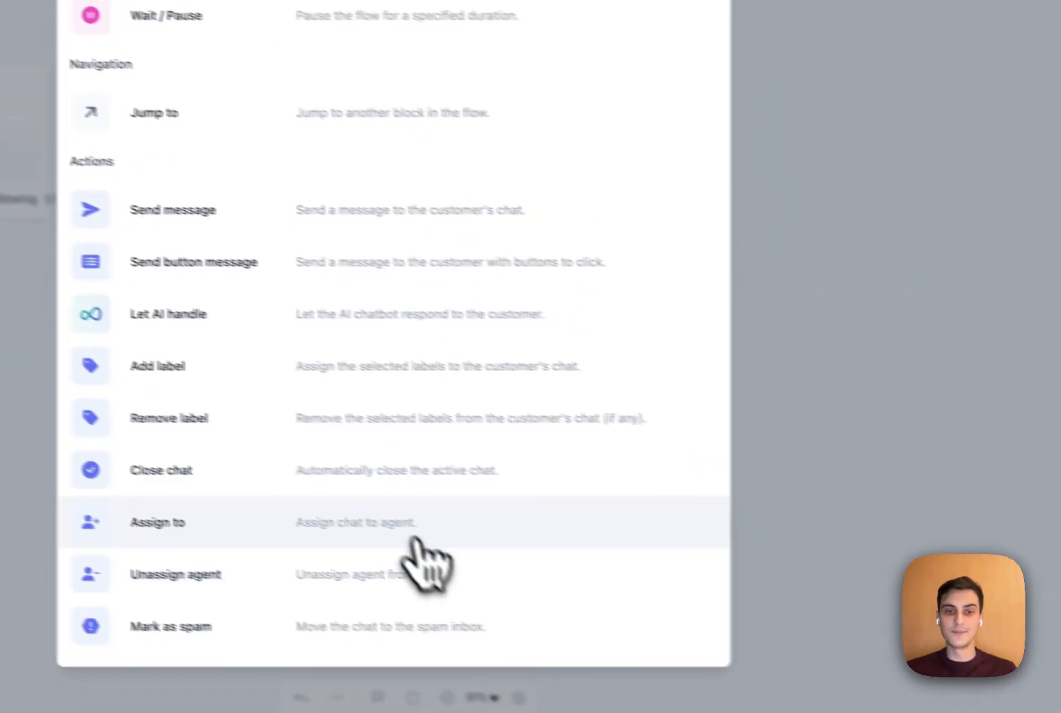
click(414, 538)
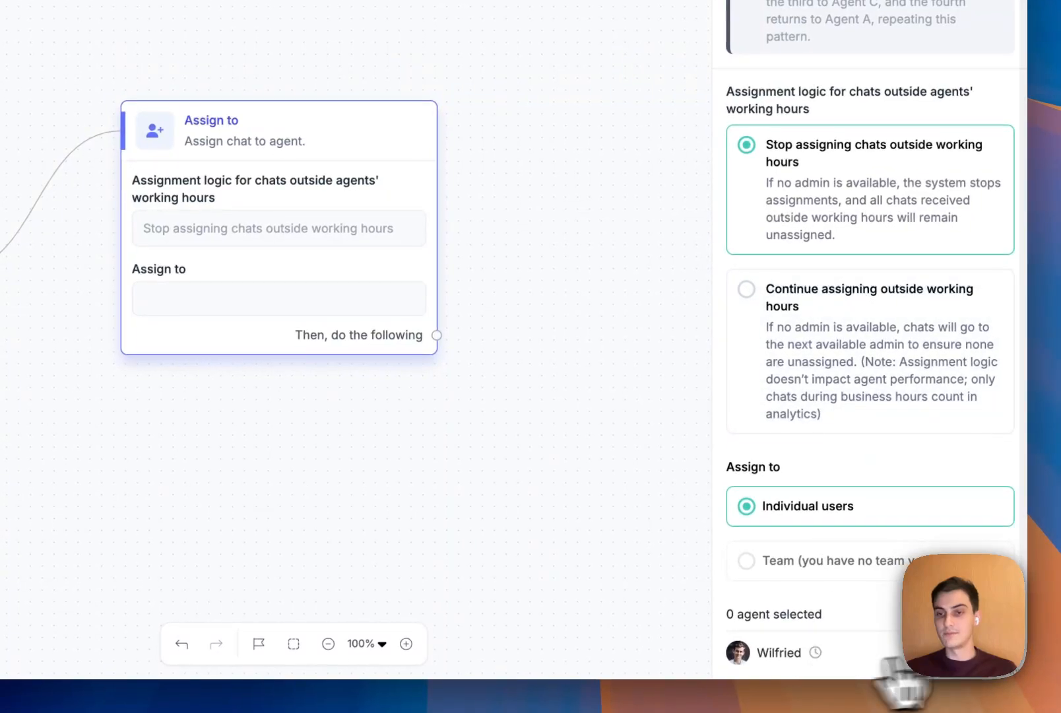
click(1019, 652)
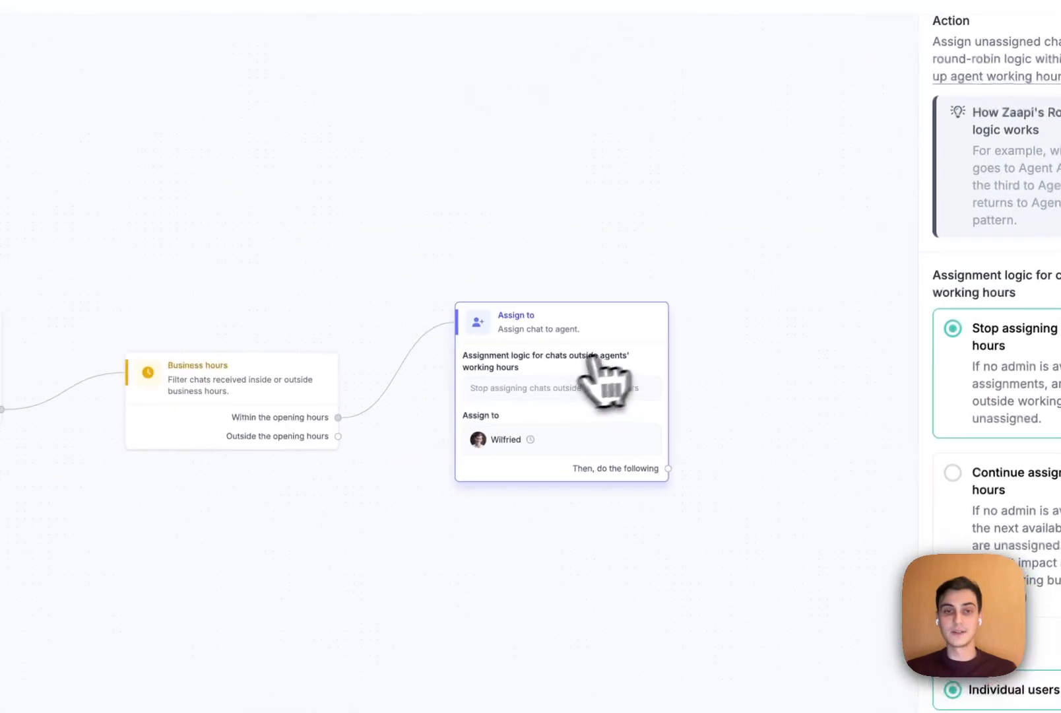
drag(593, 357, 645, 230)
Step: Route chats outside the opening hours to a Let AI handle block
drag(343, 440, 492, 456)
scroll(476, 462, down, 5)
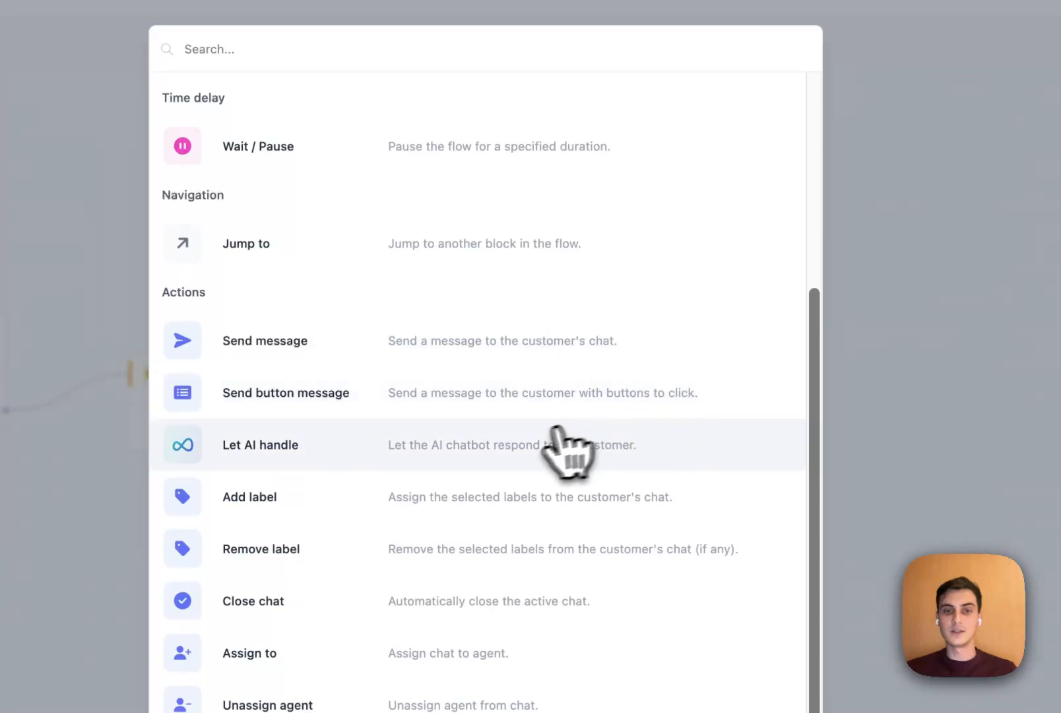
click(524, 436)
scroll(706, 526, down, 5)
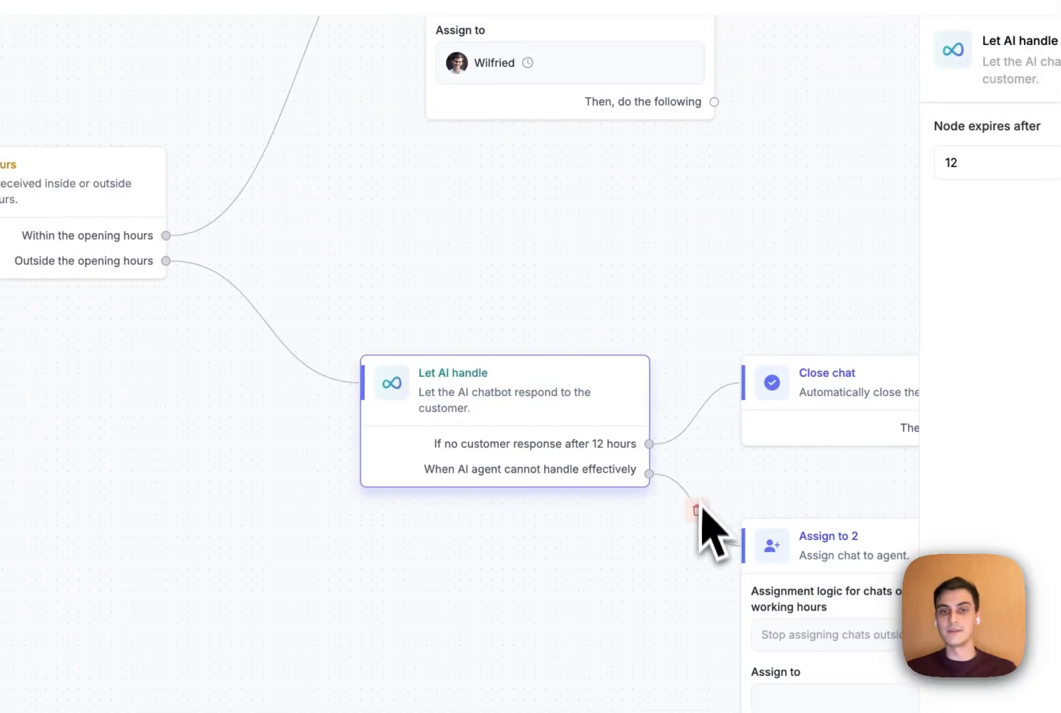
drag(766, 339, 558, 173)
scroll(495, 289, up, 3)
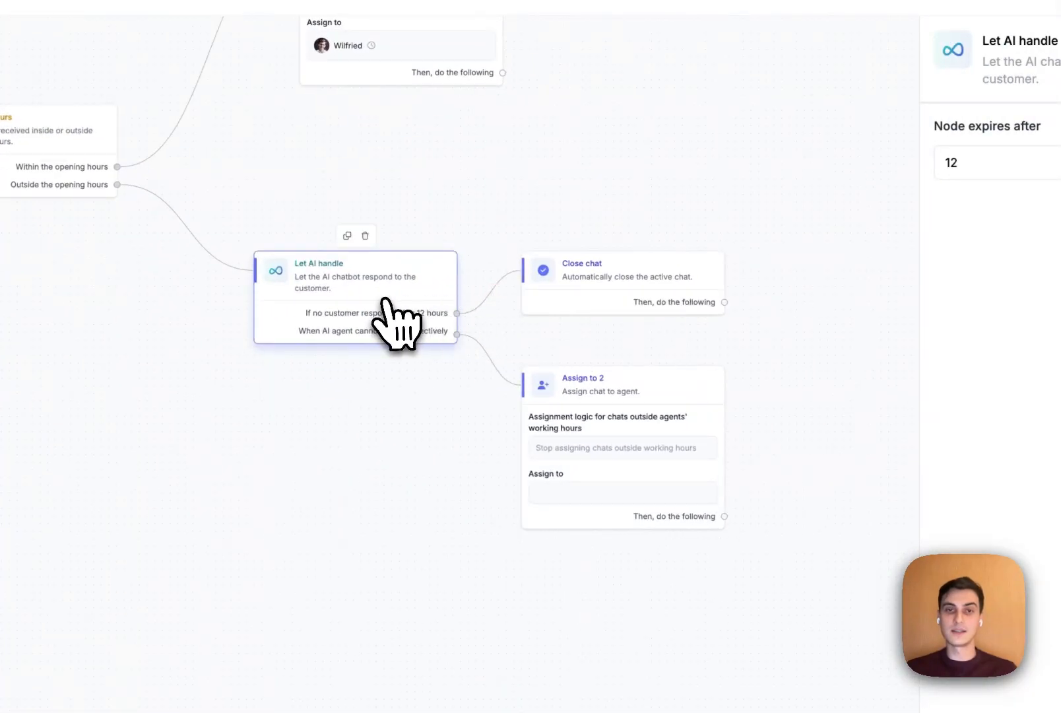
Step: Set the Assign to 2 block to hand chats to the available individual user when the AI agent cannot handle them
drag(398, 256, 386, 244)
click(565, 449)
scroll(967, 502, down, 2)
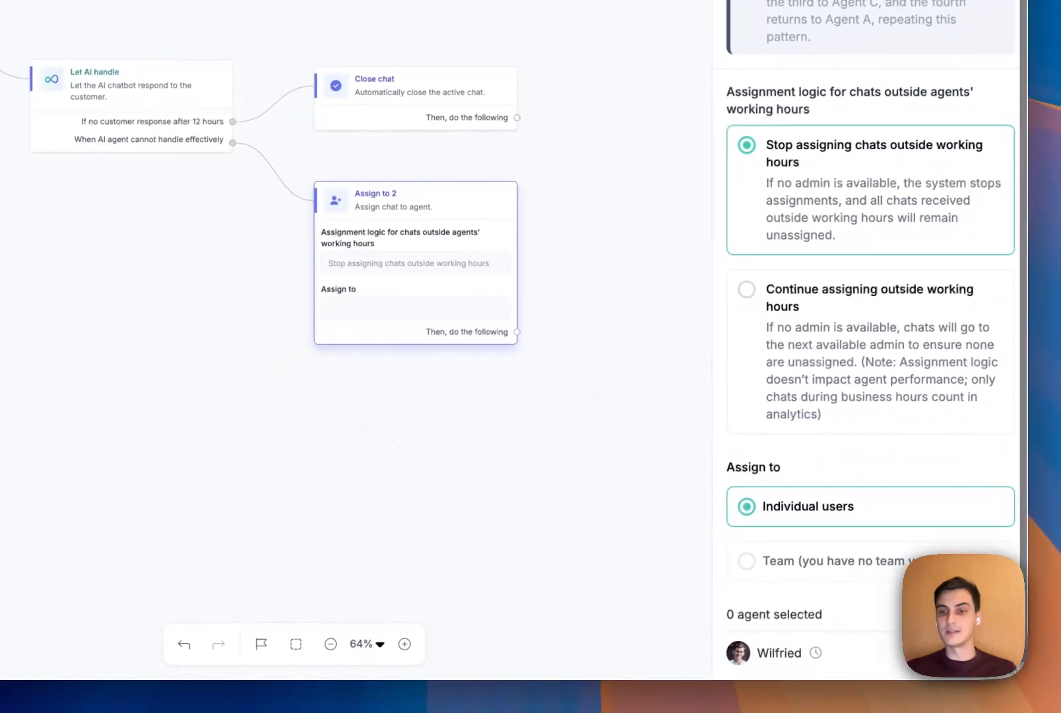
click(1019, 663)
click(640, 260)
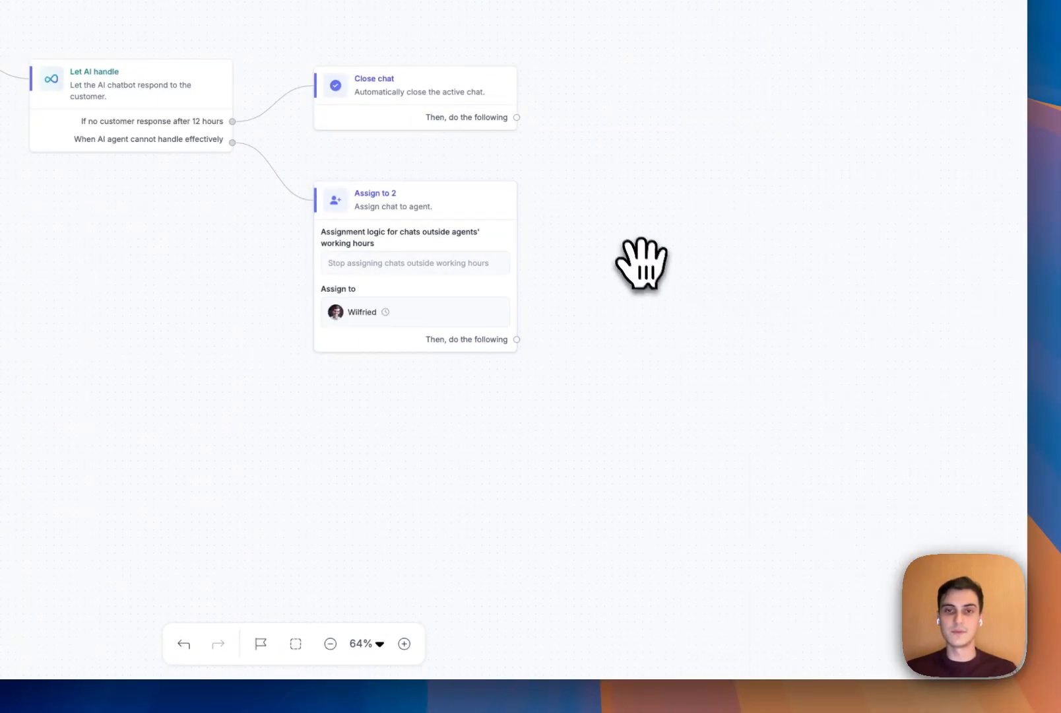
drag(602, 220, 817, 459)
scroll(748, 377, down, 1)
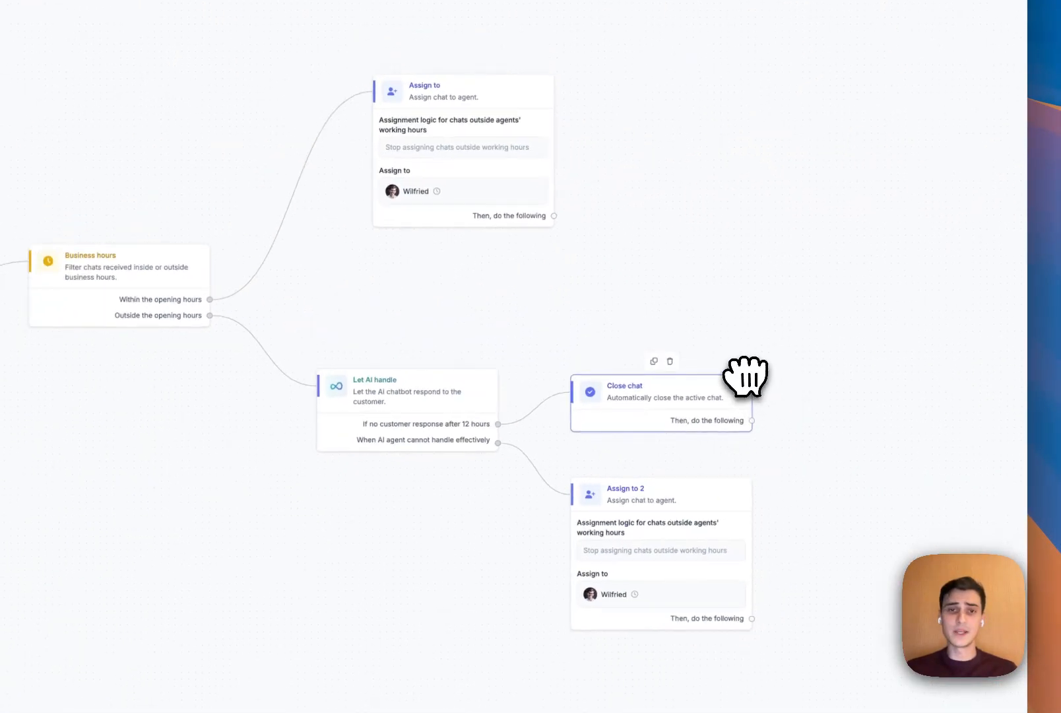
drag(716, 225, 749, 318)
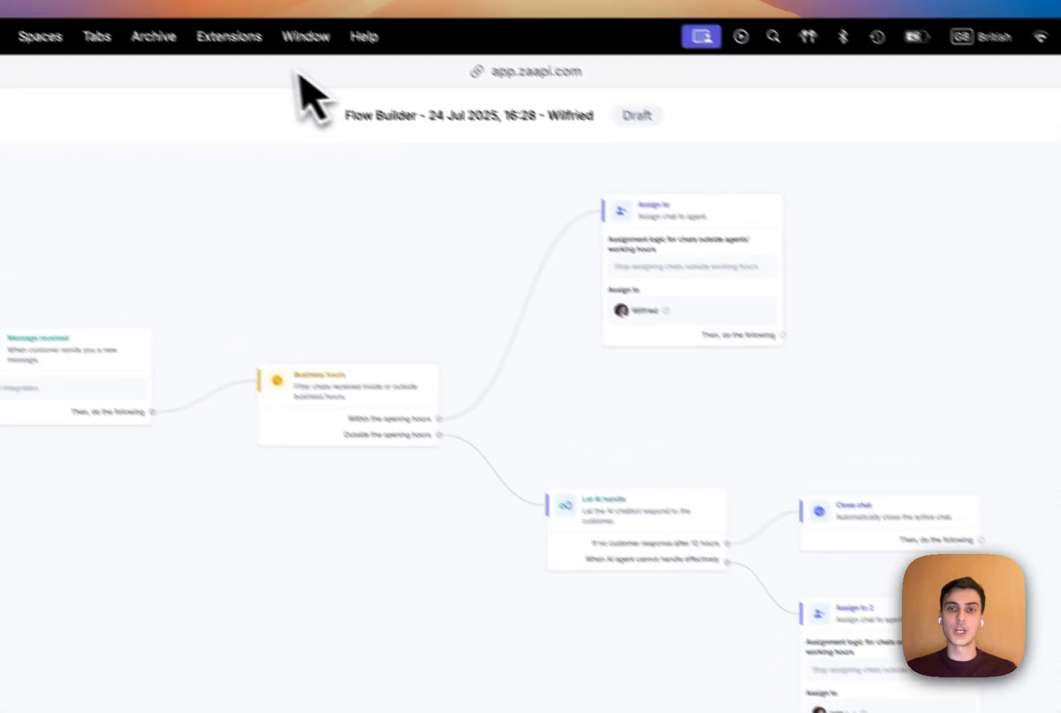
drag(689, 417, 726, 466)
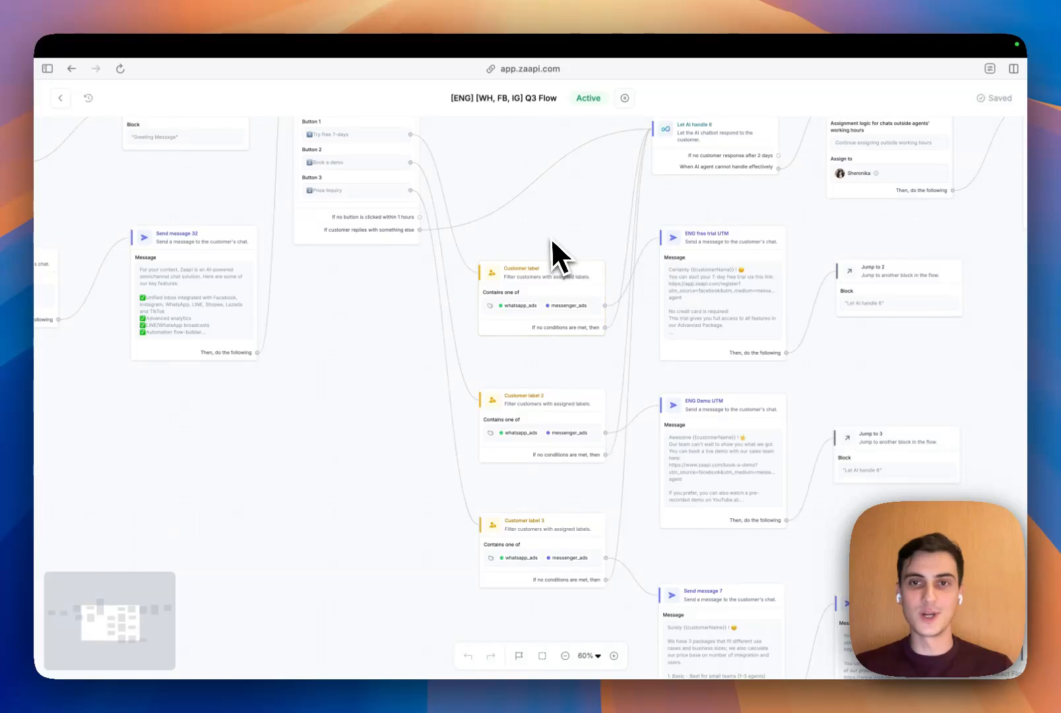
Step: Examine the layout of the "[ENG] [WH, FB, IG] Q3 Flow", including its Greeting Message and Send message 32 blocks
scroll(550, 244, down, 5)
drag(627, 153, 693, 233)
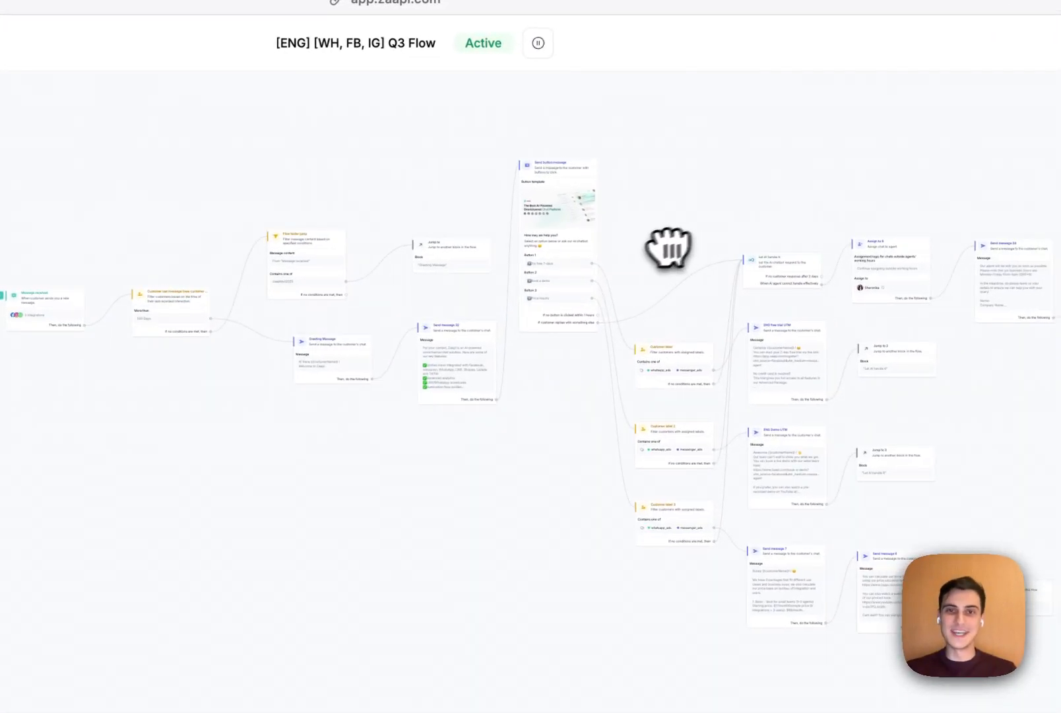
scroll(522, 401, up, 5)
scroll(520, 403, down, 1)
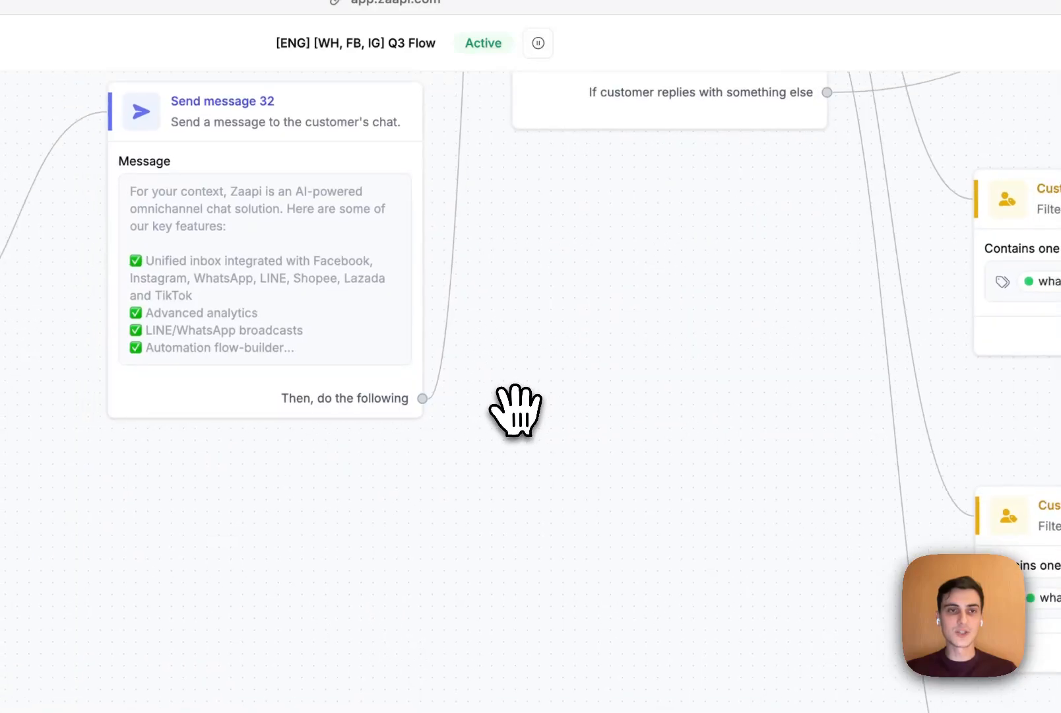
drag(514, 410, 759, 411)
click(190, 206)
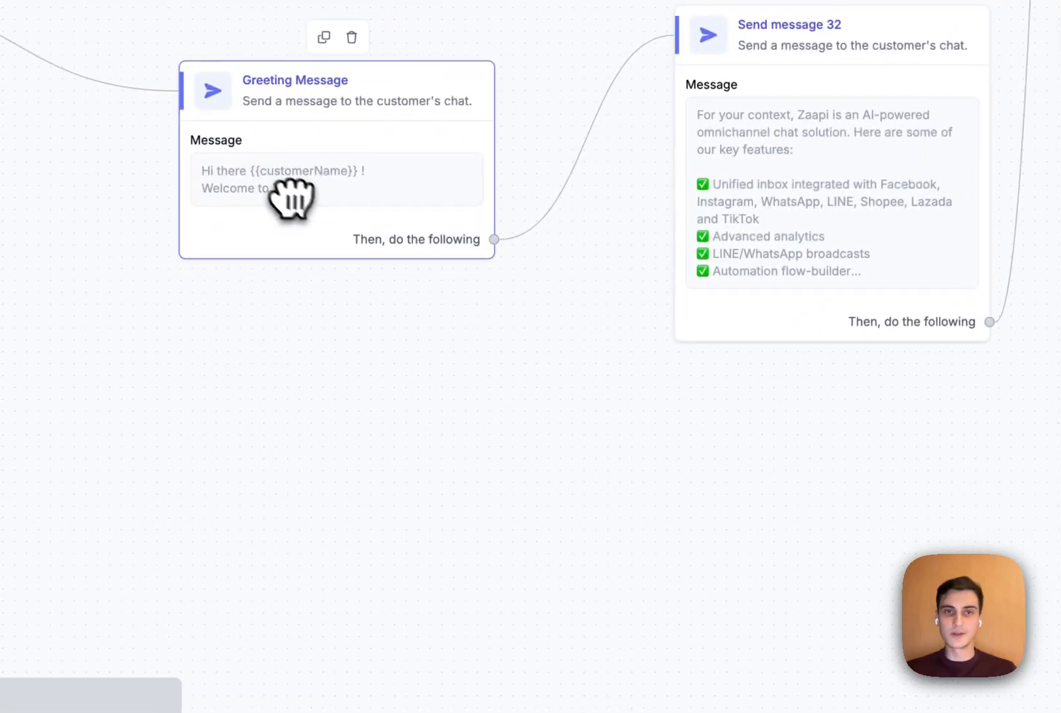
drag(456, 406, 463, 470)
drag(654, 495, 460, 552)
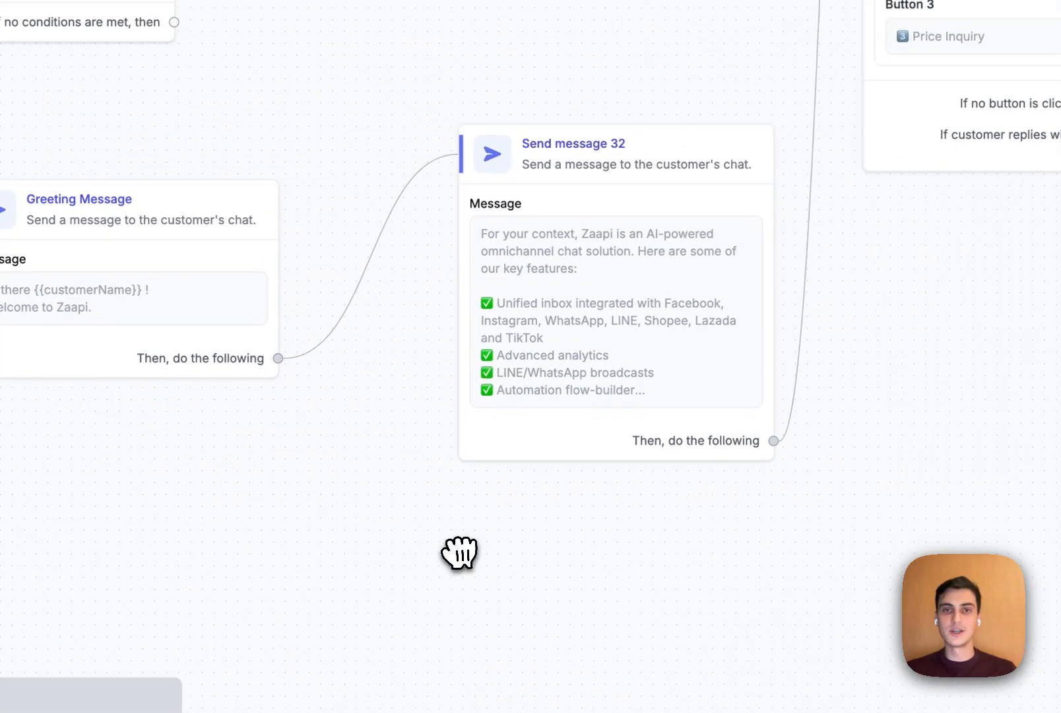
scroll(589, 488, up, 3)
drag(793, 432, 585, 513)
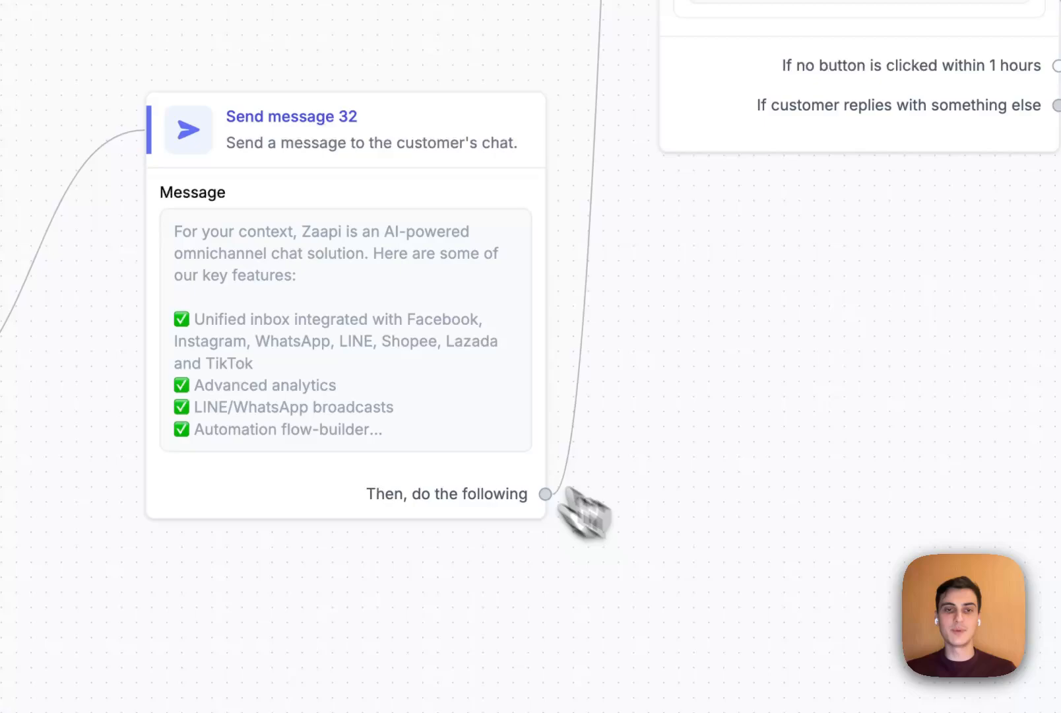
Step: Read the full text of the Send message 32 block and examine the Send button message block with its three button branches
click(320, 330)
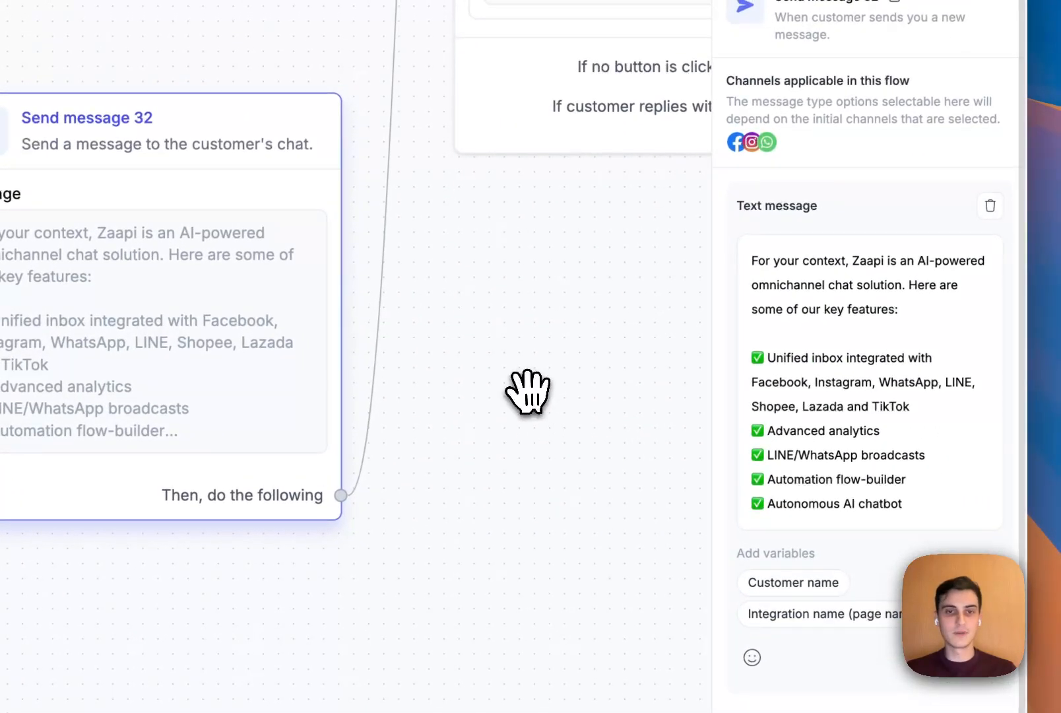
click(528, 392)
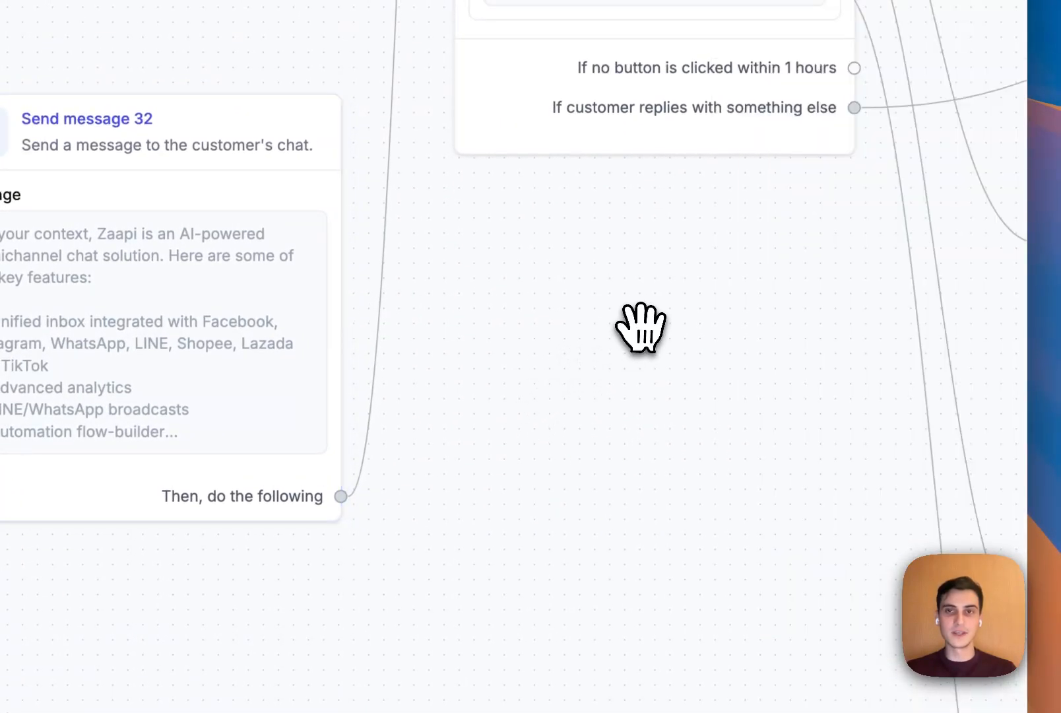
drag(640, 326, 358, 614)
scroll(528, 441, down, 3)
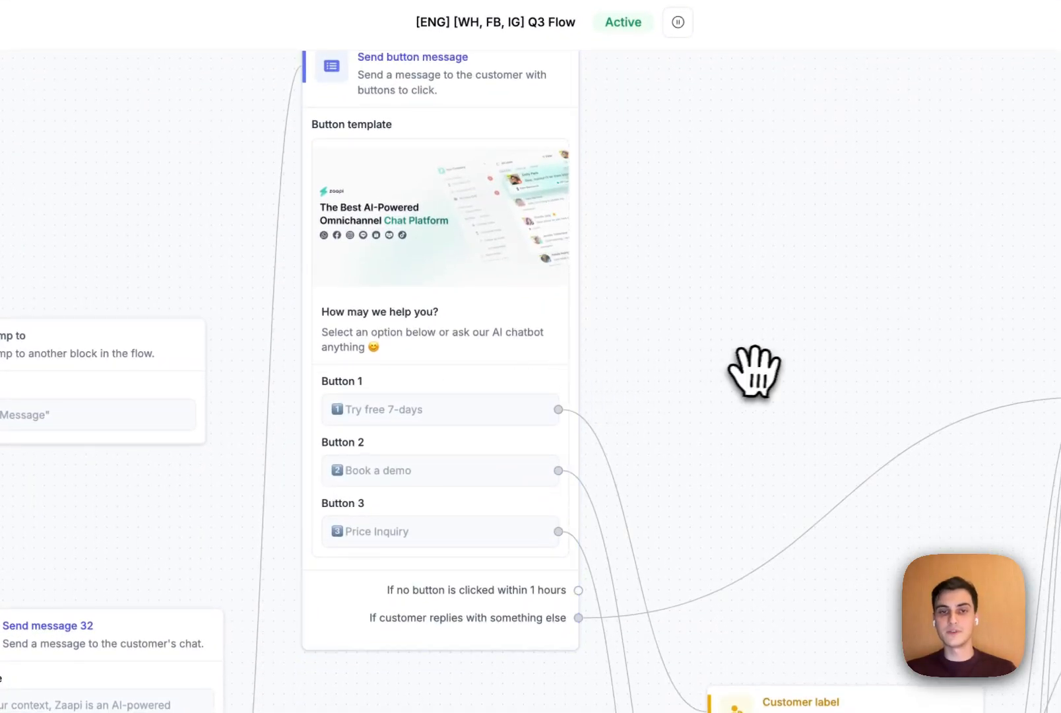
drag(753, 371, 673, 324)
drag(719, 254, 533, 104)
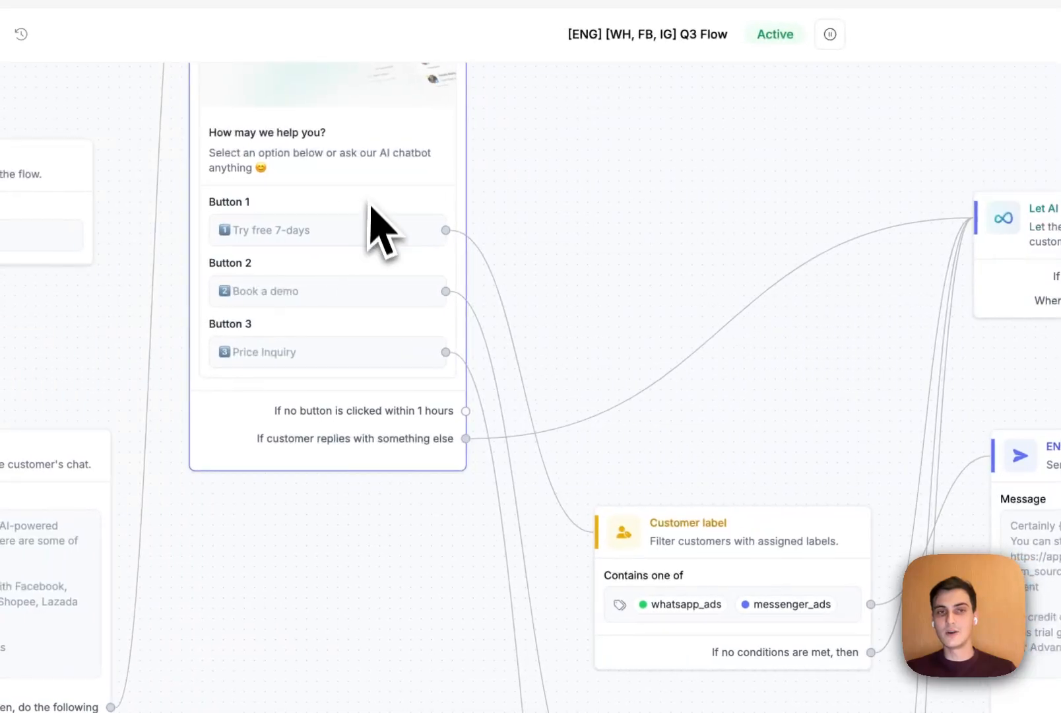
drag(696, 437, 653, 308)
drag(574, 309, 596, 320)
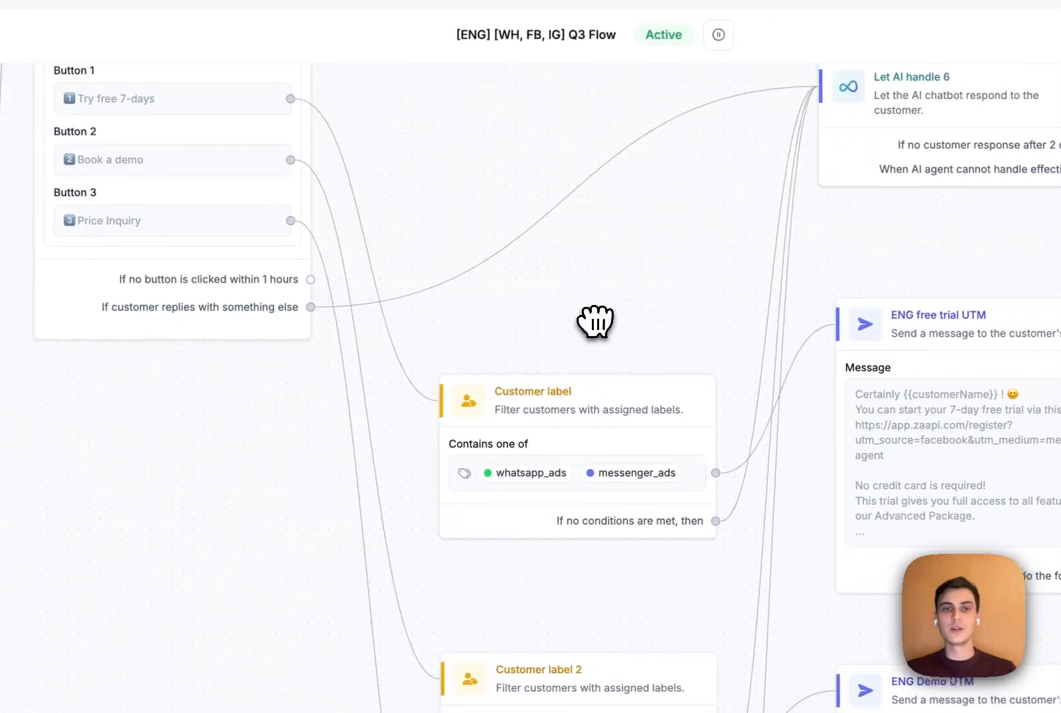
Step: Reposition the Customer label block higher and farther right on the canvas, away from the Send button message block
click(587, 423)
drag(608, 448, 619, 401)
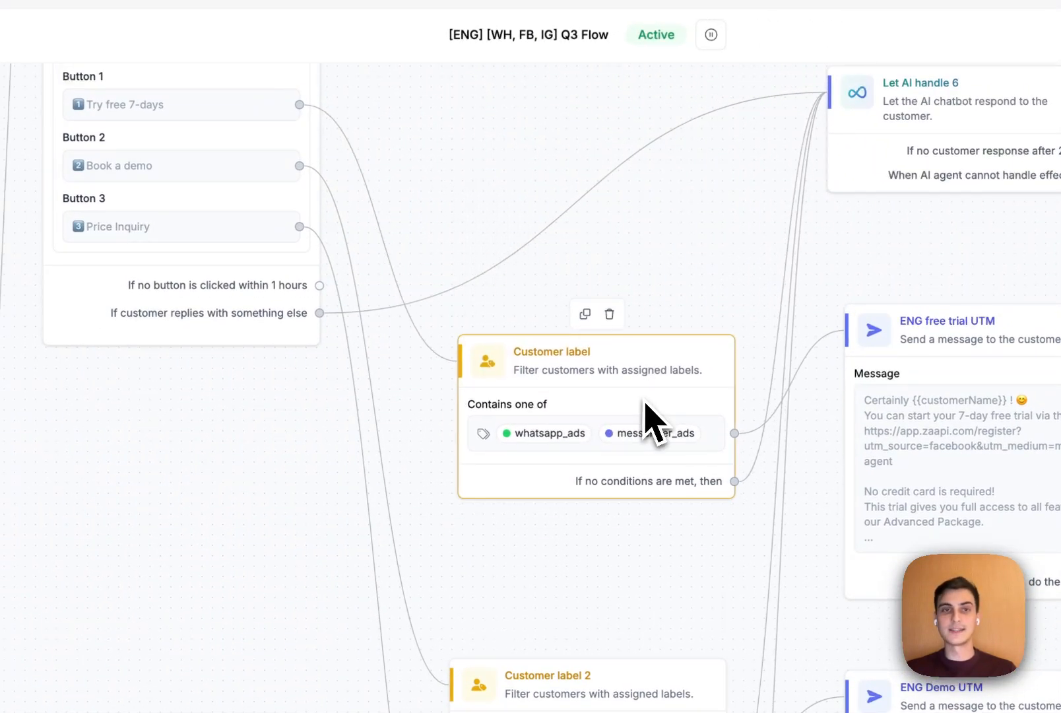
drag(657, 317, 722, 251)
Step: Examine the Customer label branches and the path from the Let AI handle 6 block to the Assign to 6 block
drag(498, 426, 452, 247)
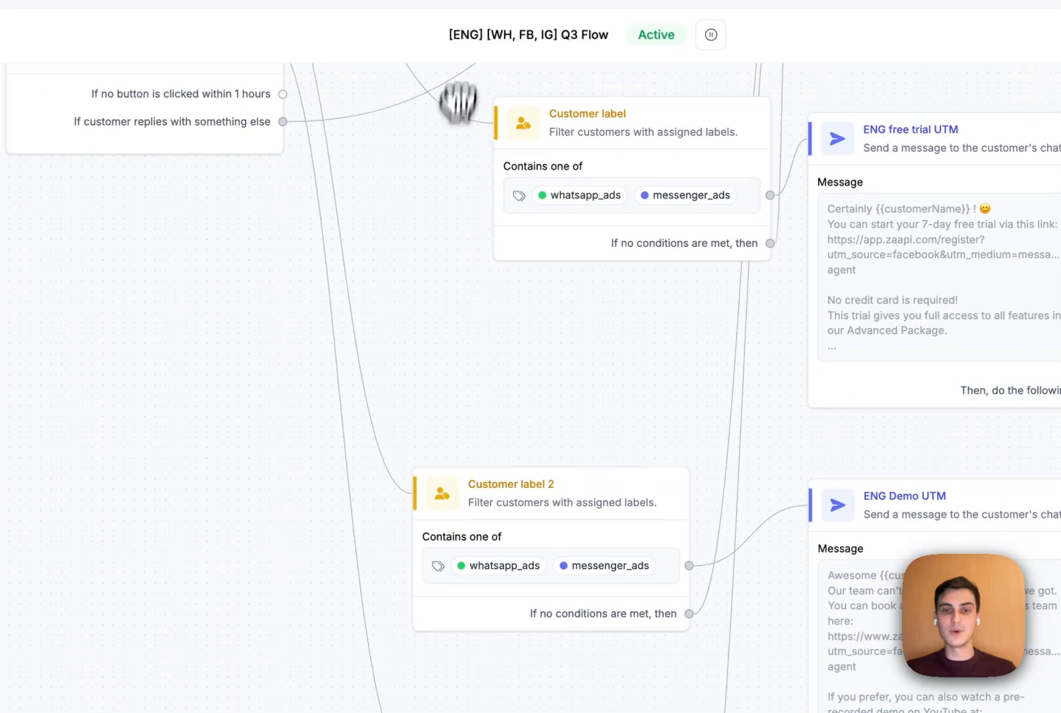
drag(457, 305, 660, 594)
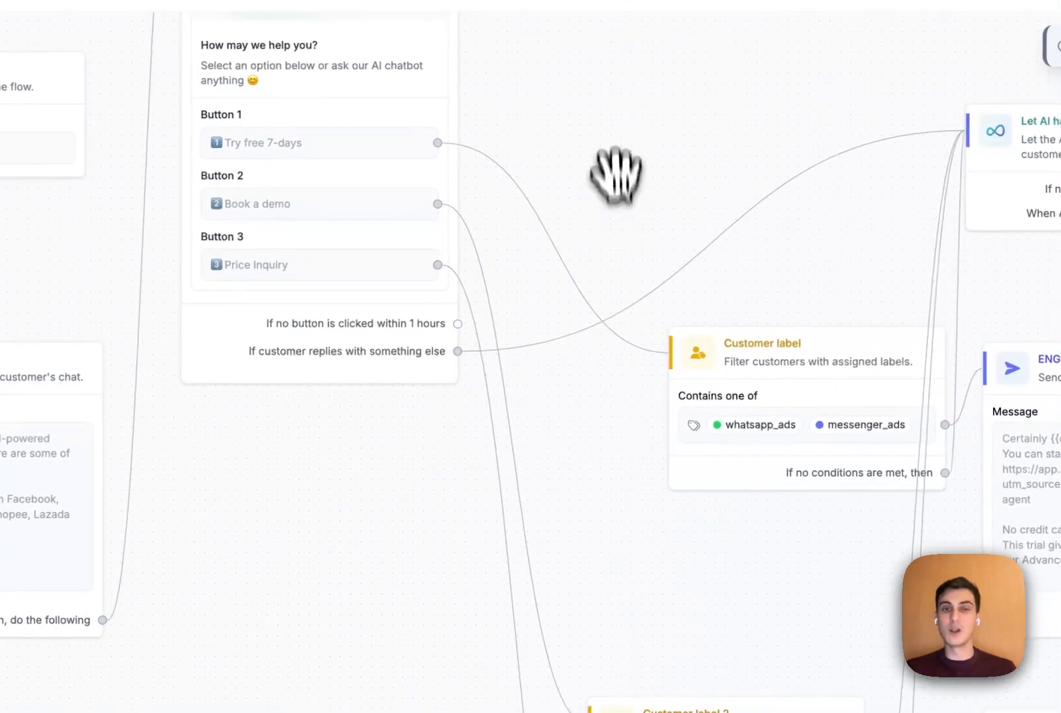
drag(616, 147, 557, 320)
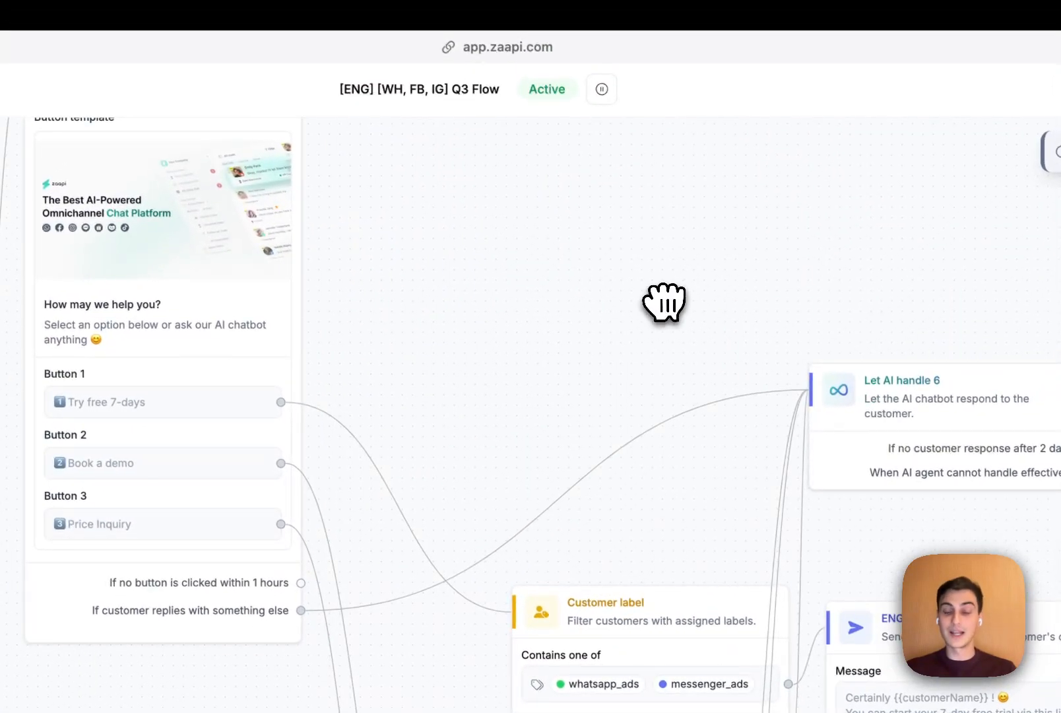
drag(664, 302, 539, 266)
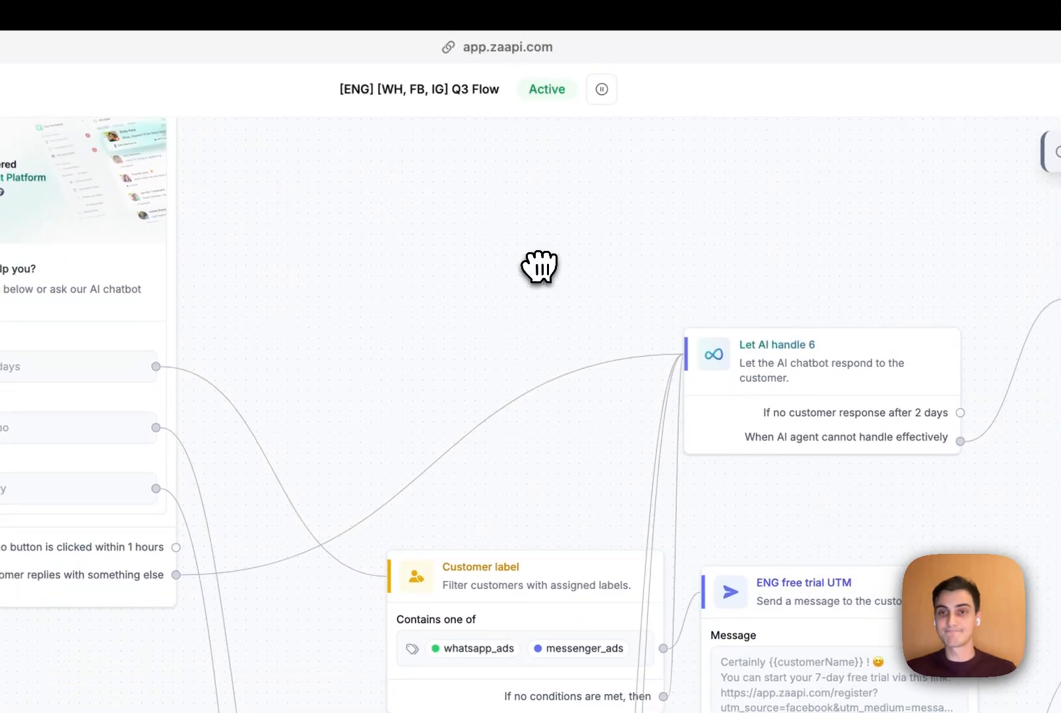
drag(918, 174, 557, 63)
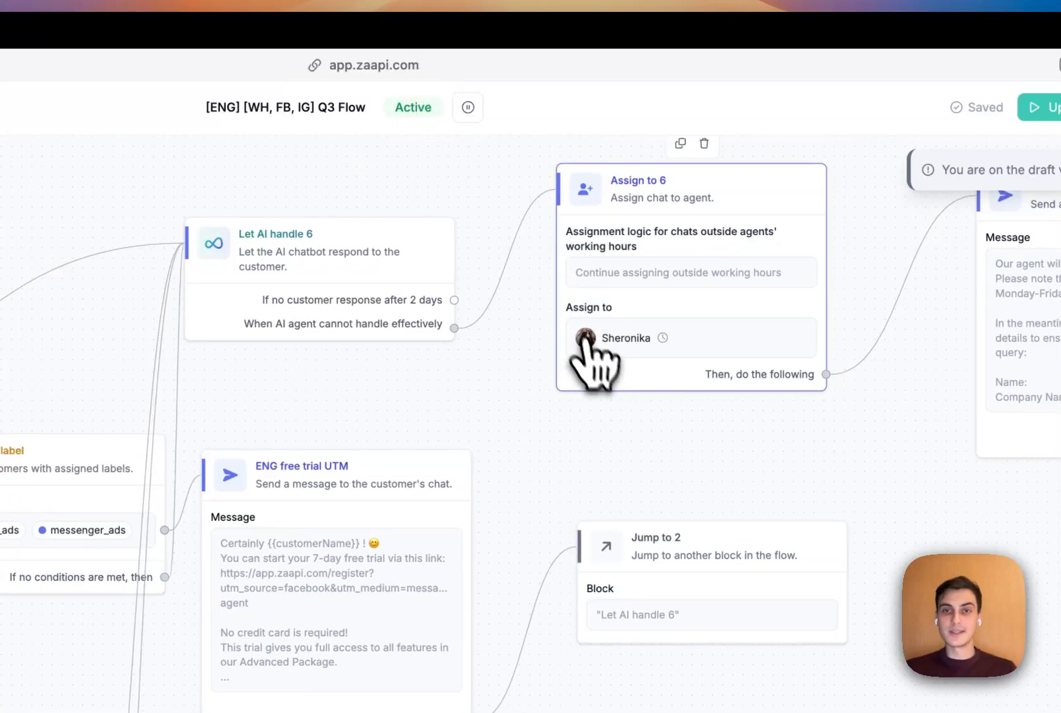
scroll(585, 343, down, 4)
drag(542, 427, 455, 263)
scroll(746, 513, down, 3)
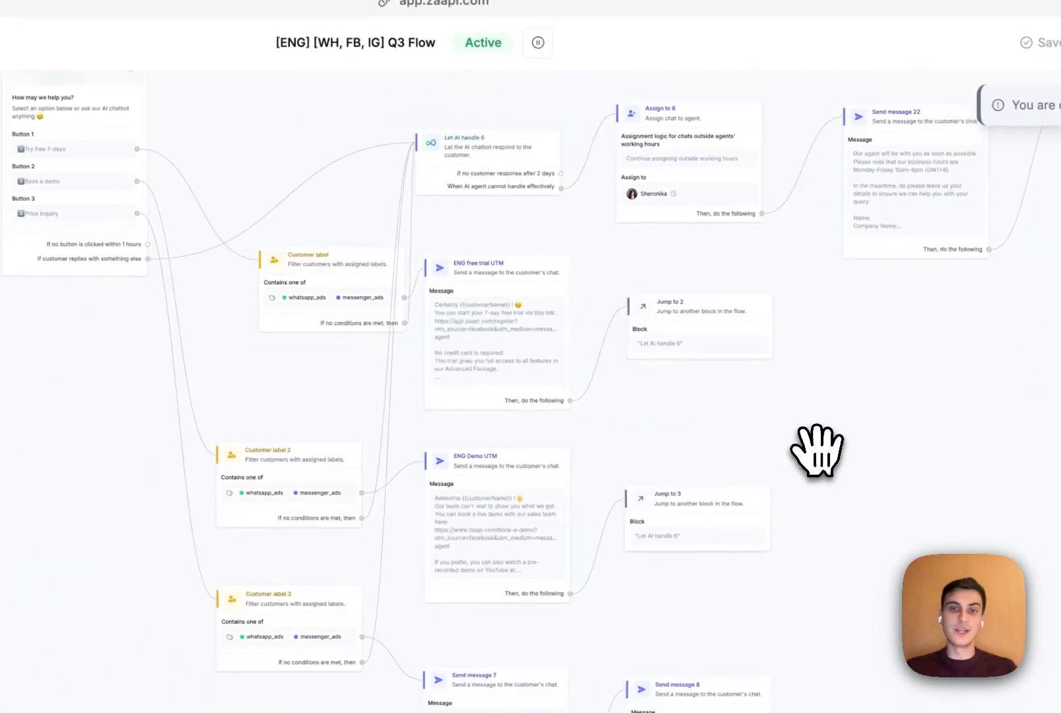
Step: Follow the Customer label branch to the ENG free trial UTM block and read its full text message
drag(816, 451, 746, 407)
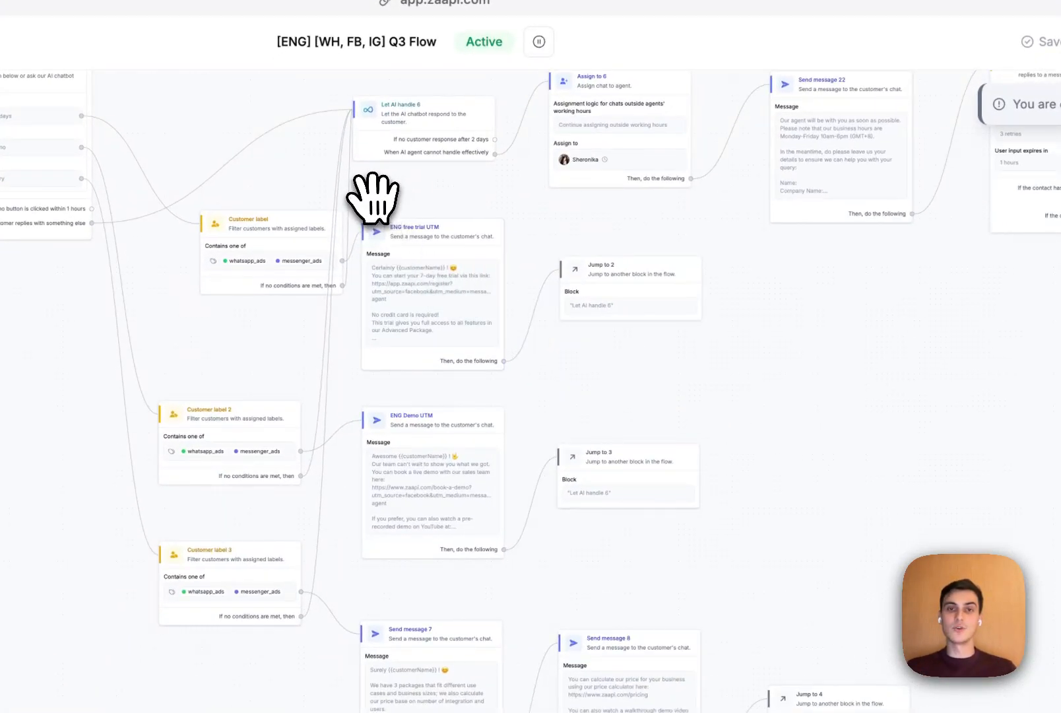
scroll(372, 198, up, 3)
scroll(545, 234, up, 3)
scroll(593, 407, up, 1)
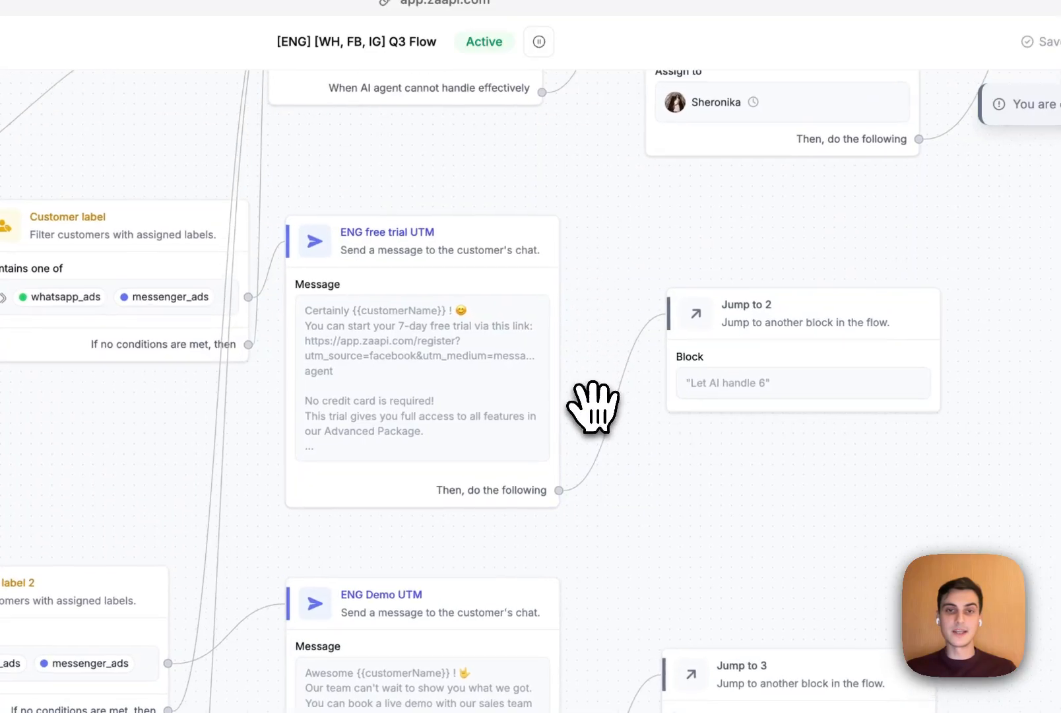
scroll(593, 407, up, 2)
drag(274, 310, 513, 585)
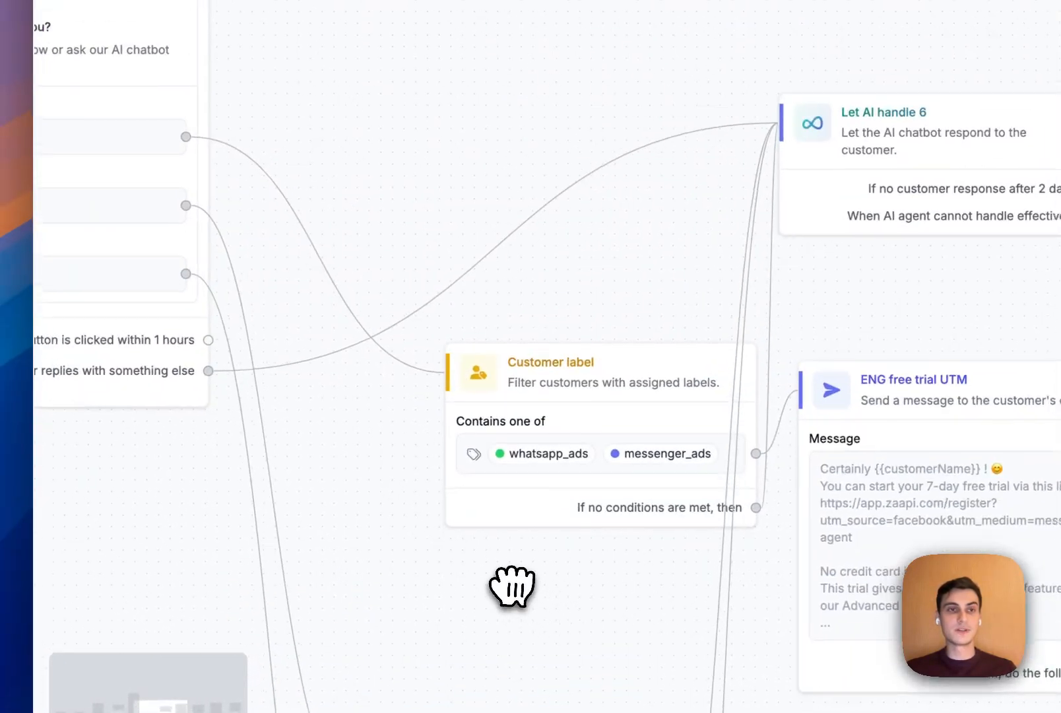
scroll(512, 586, down, 4)
scroll(905, 581, up, 1)
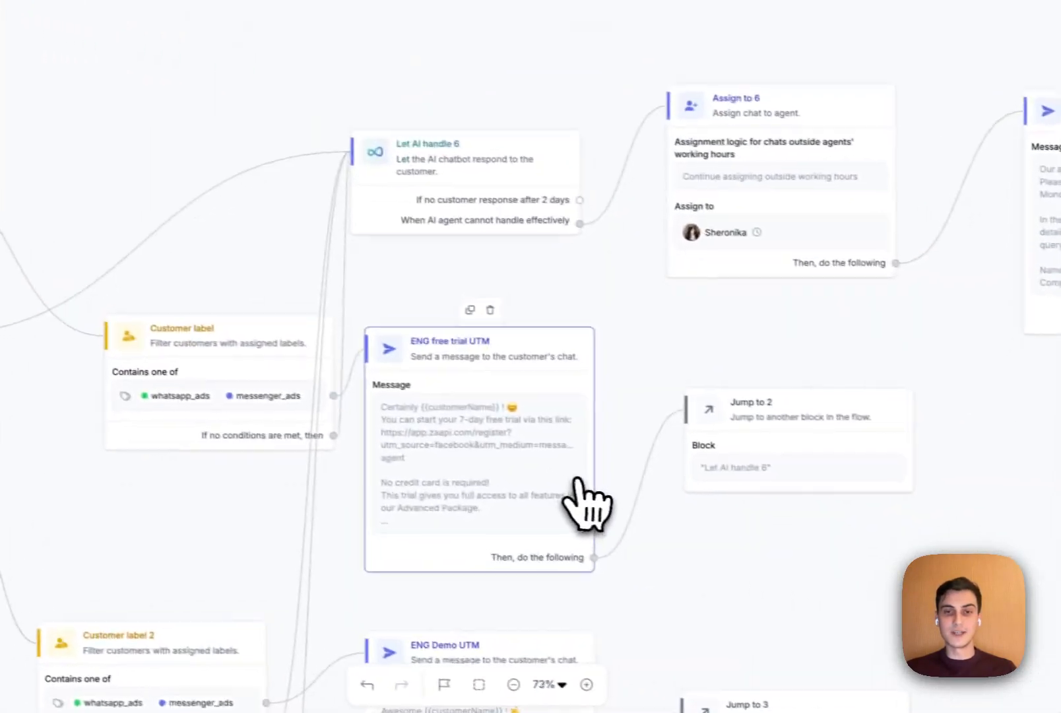
click(477, 396)
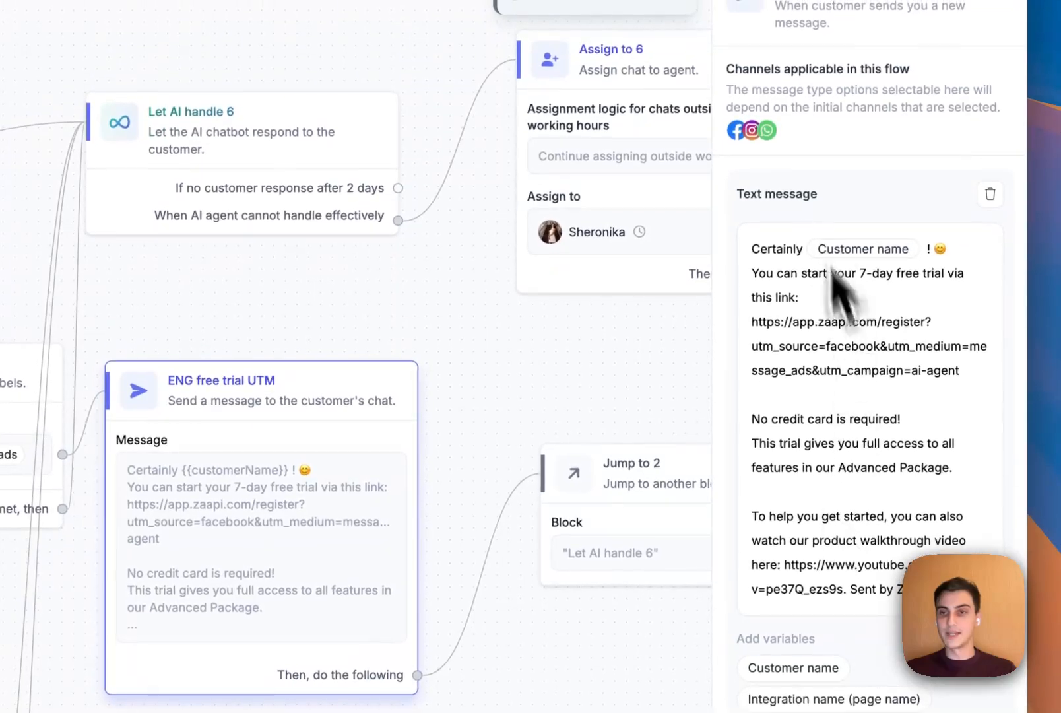
click(551, 371)
drag(550, 371, 658, 236)
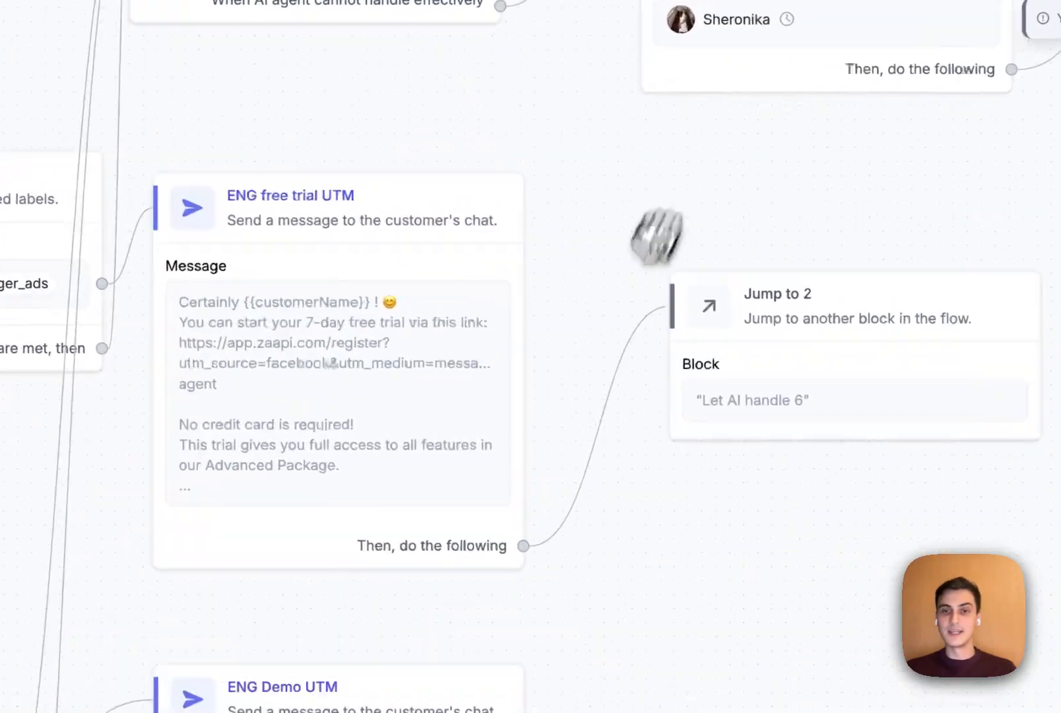
Step: Examine the Jump to 2 block and the Customer label 2 and Customer label 3 branches of the button message
scroll(656, 236, up, 4)
scroll(567, 362, down, 5)
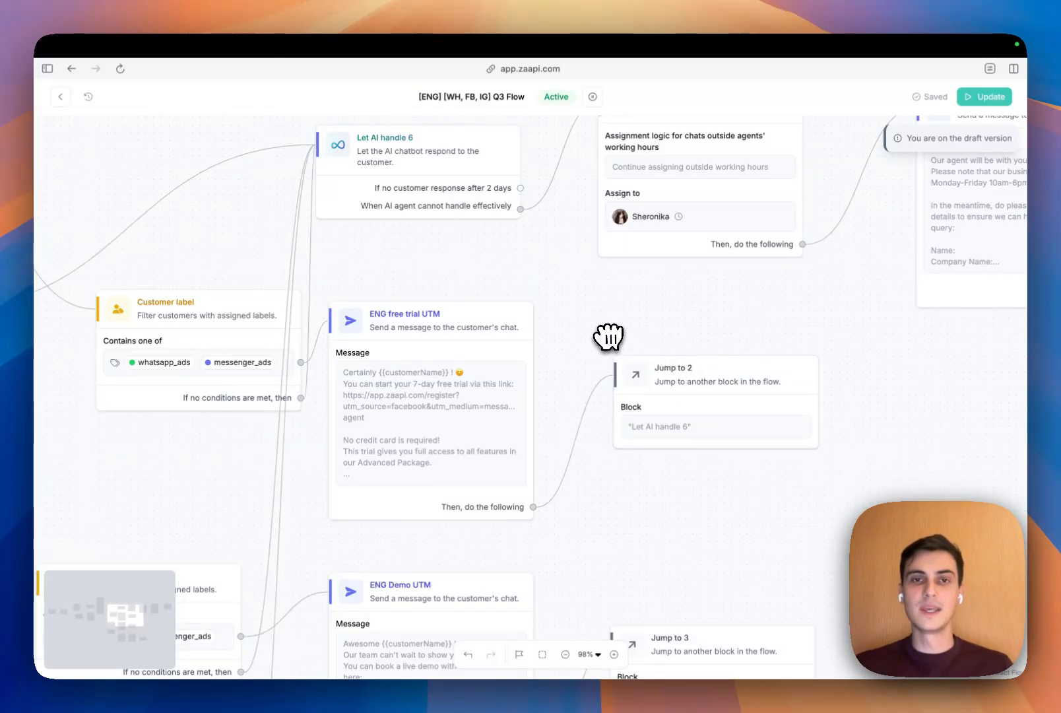
scroll(608, 337, down, 5)
scroll(114, 310, up, 4)
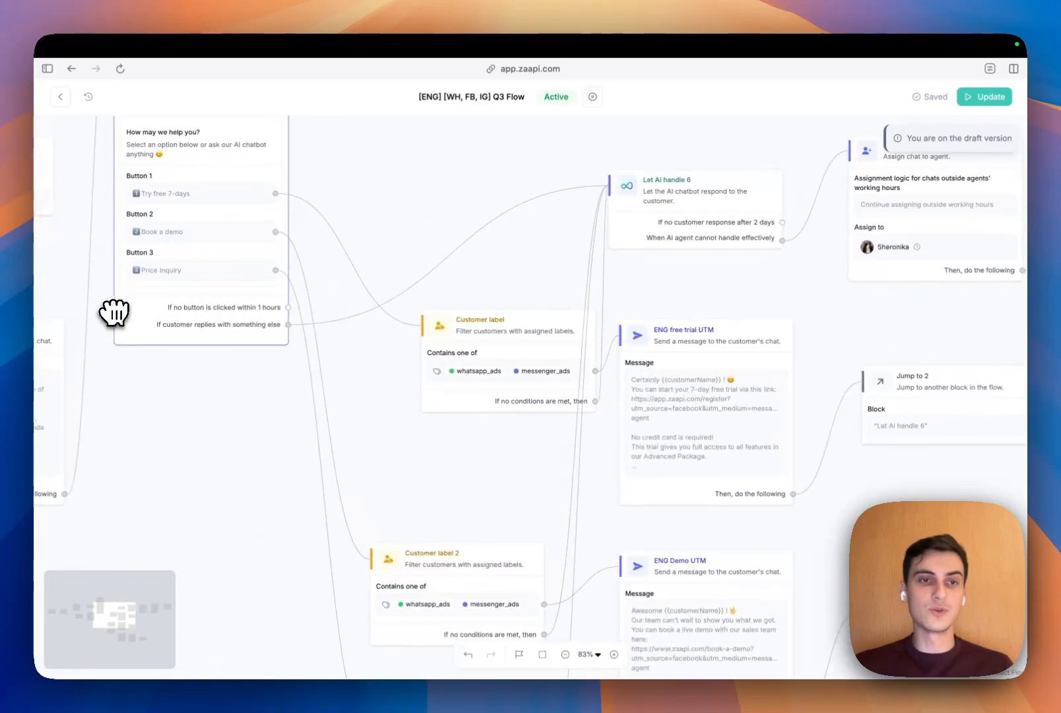
drag(348, 429, 351, 175)
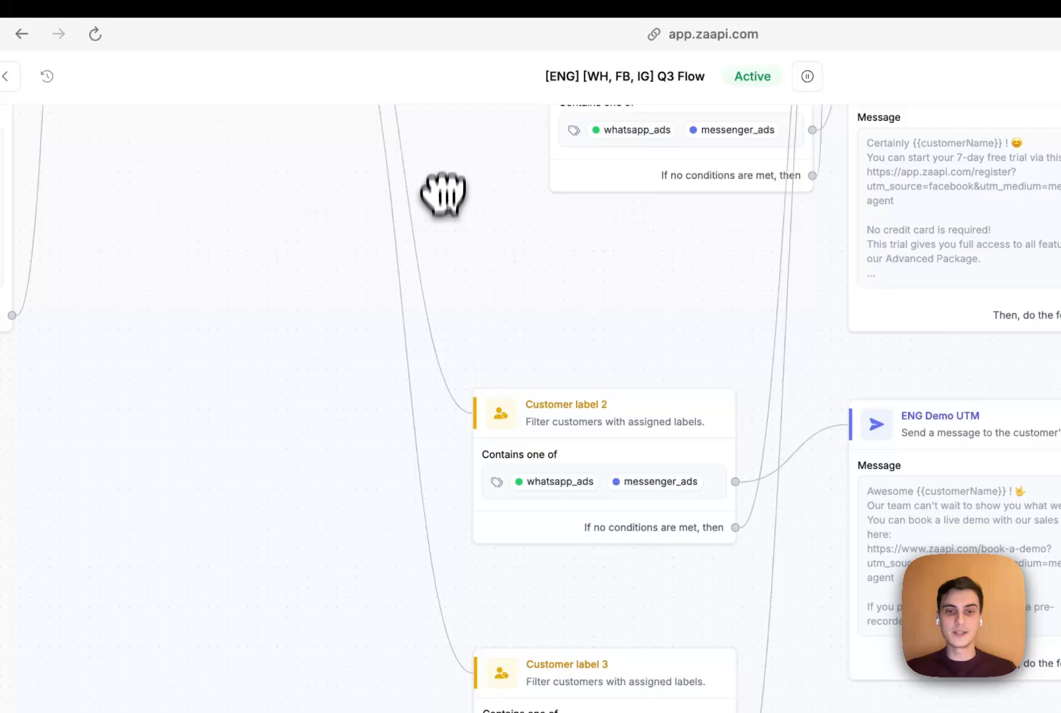
drag(443, 195, 420, 23)
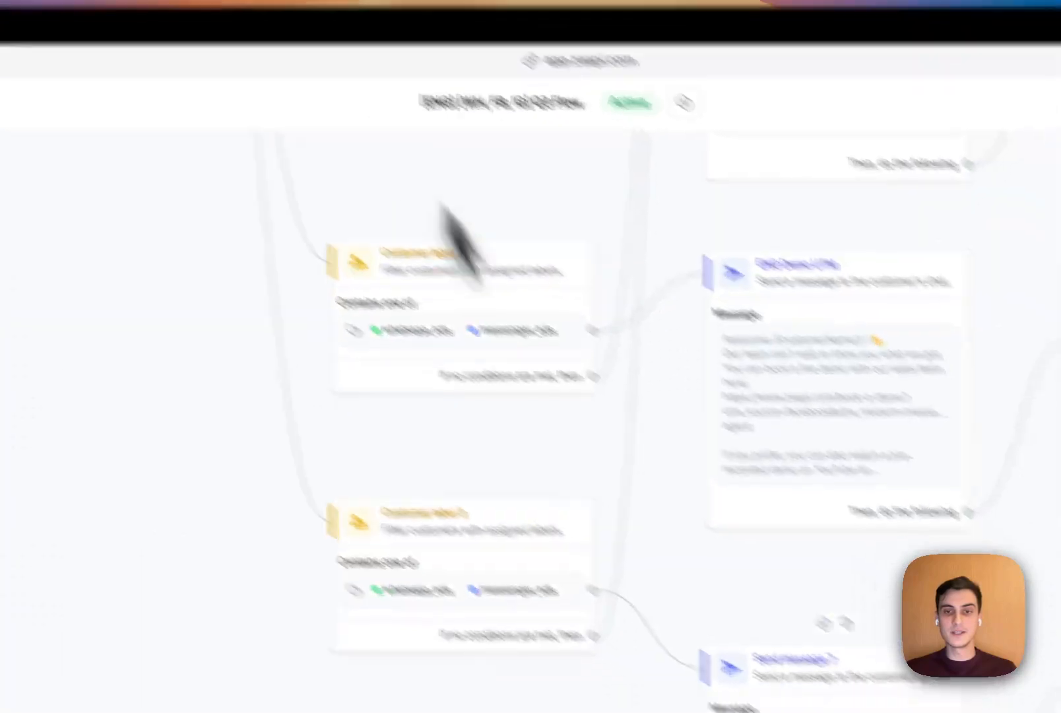
Step: Locate the Send message 7 block on the Price Inquiry branch and open its pricing text for reading
drag(683, 501, 381, 154)
scroll(371, 343, up, 4)
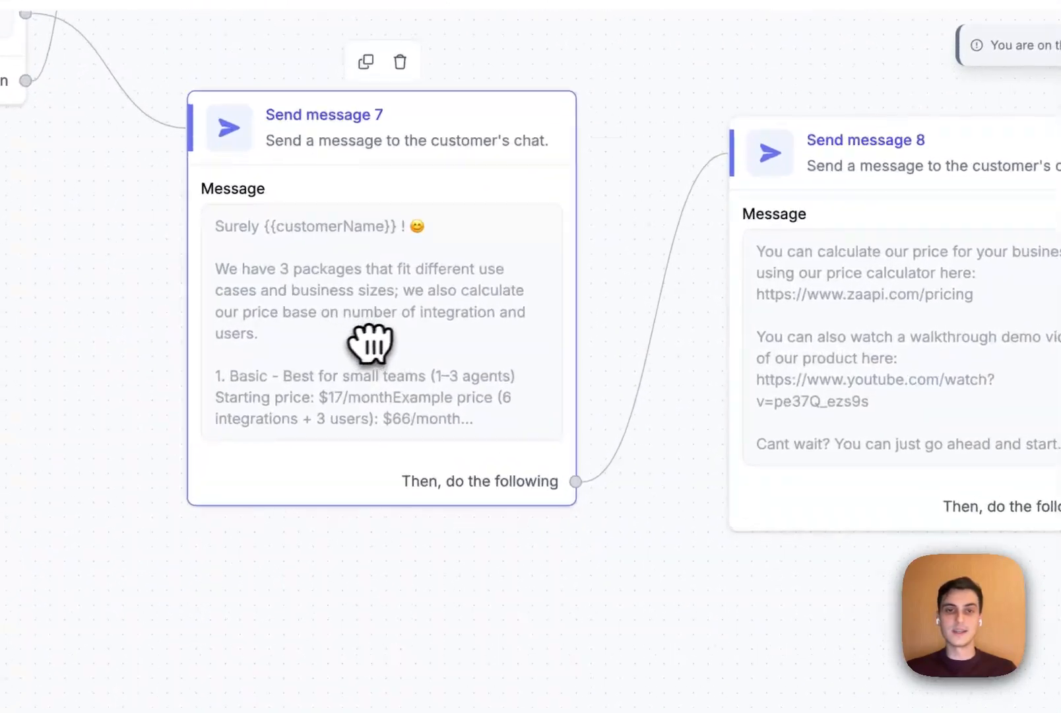
scroll(371, 343, up, 2)
click(388, 353)
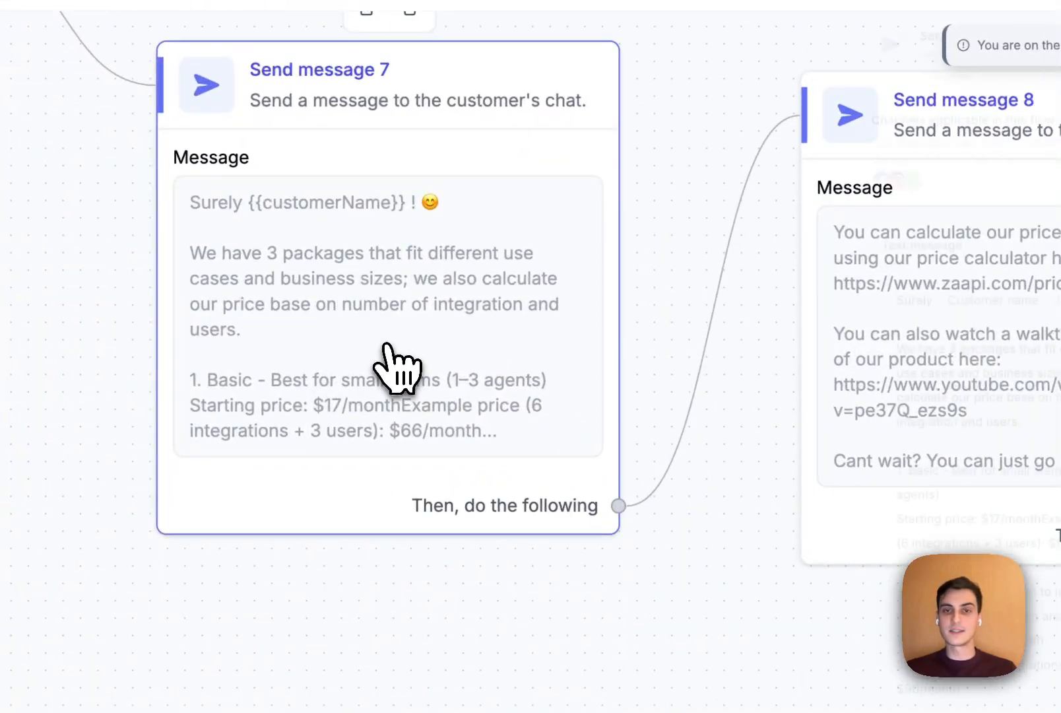
scroll(829, 473, down, 3)
click(608, 523)
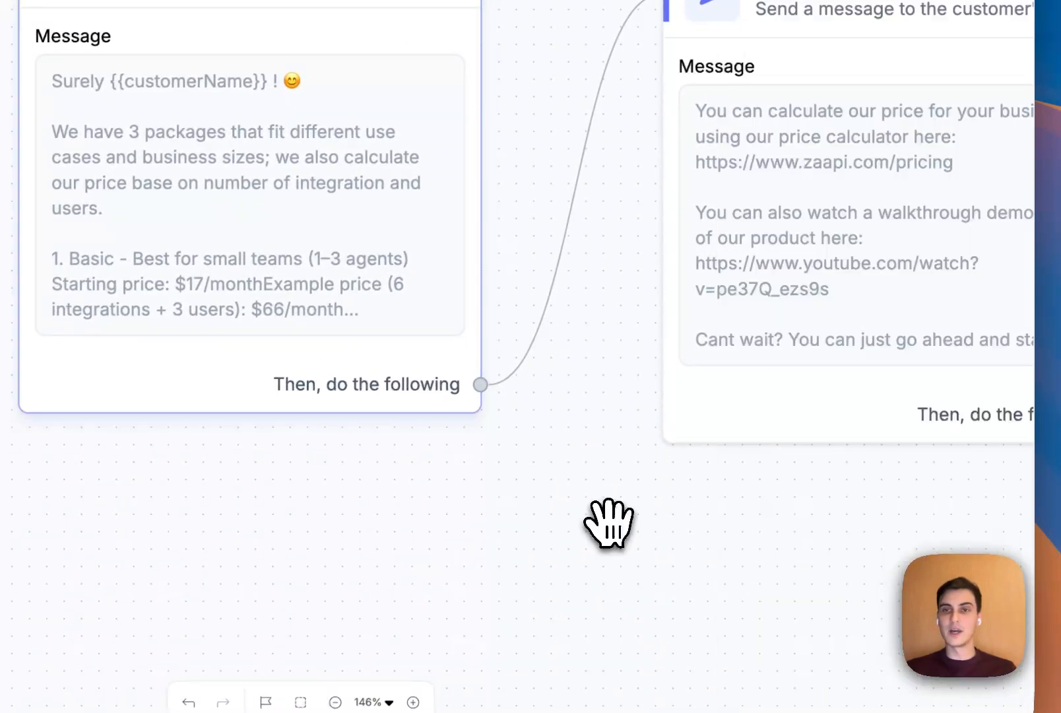
Step: Examine the Send message 8 block and its connection to the Jump to 4 block
scroll(609, 523, down, 4)
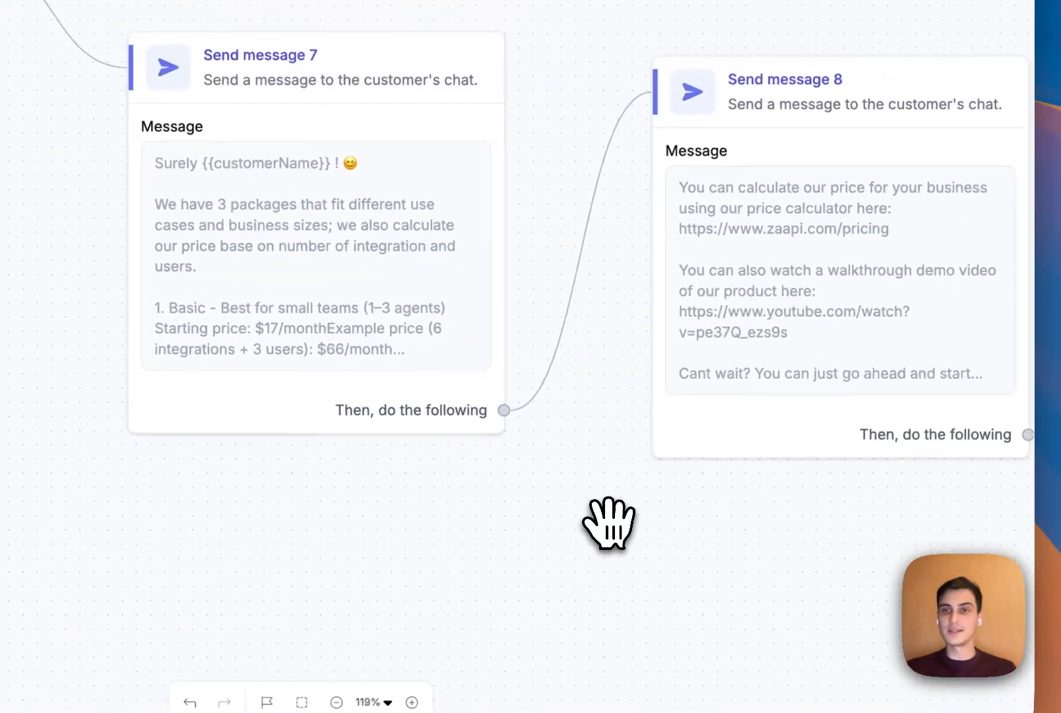
drag(872, 561, 611, 508)
click(543, 317)
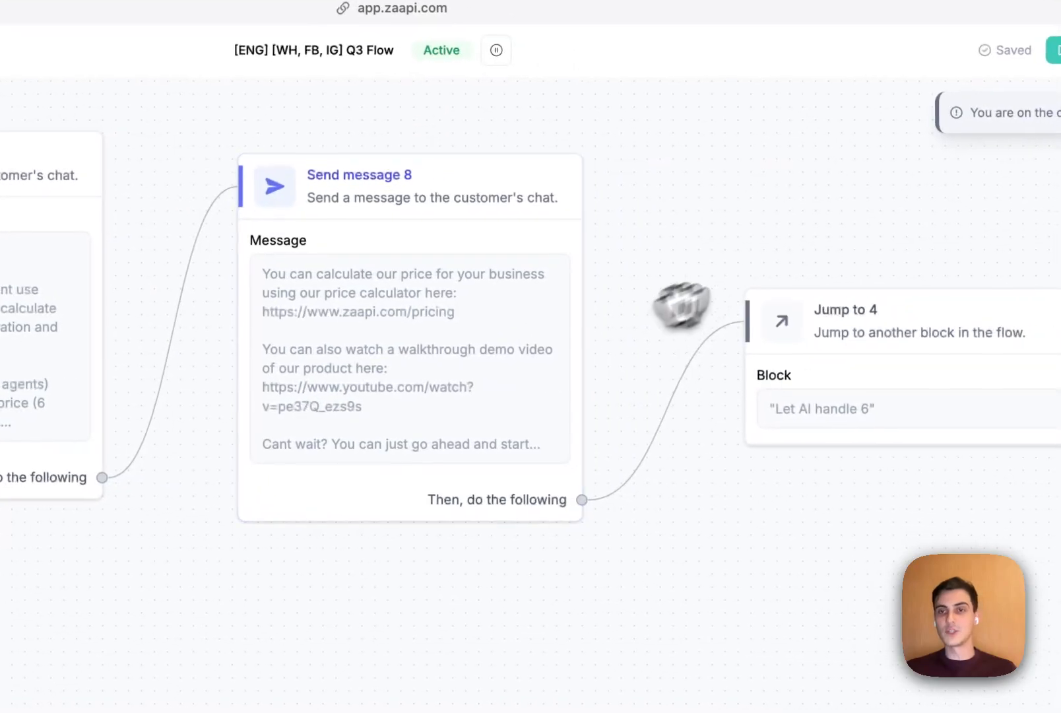
scroll(708, 238, down, 4)
drag(711, 220, 566, 204)
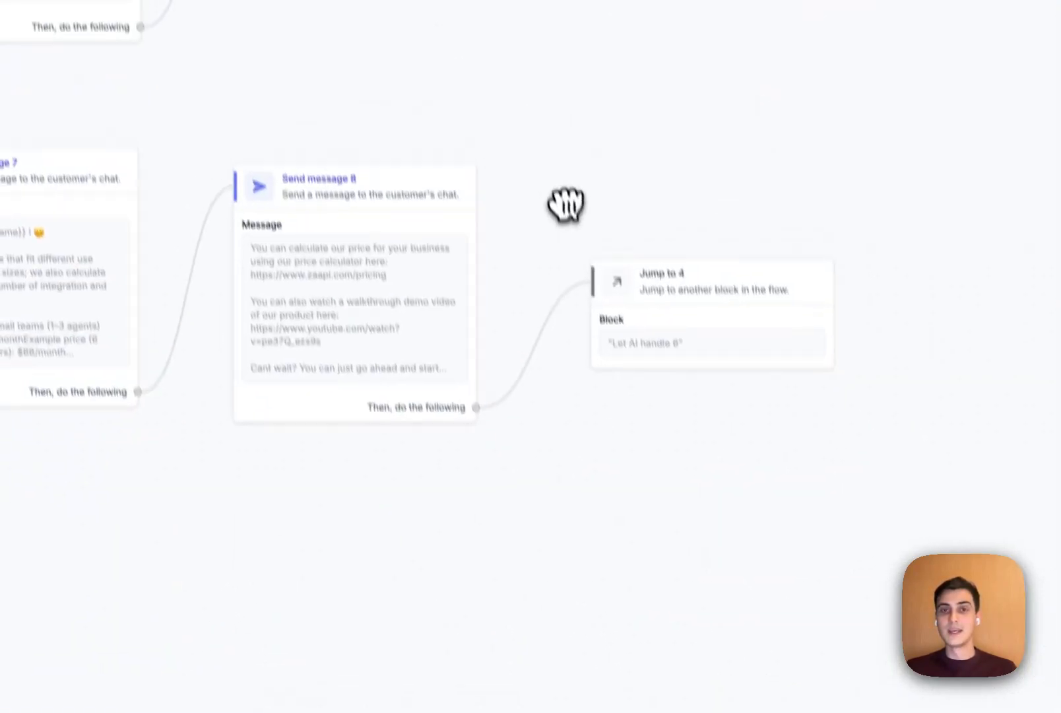
Step: Survey the whole Q3 flow, from the greeting messages through the customer label branches to the final jump blocks
scroll(588, 161, down, 8)
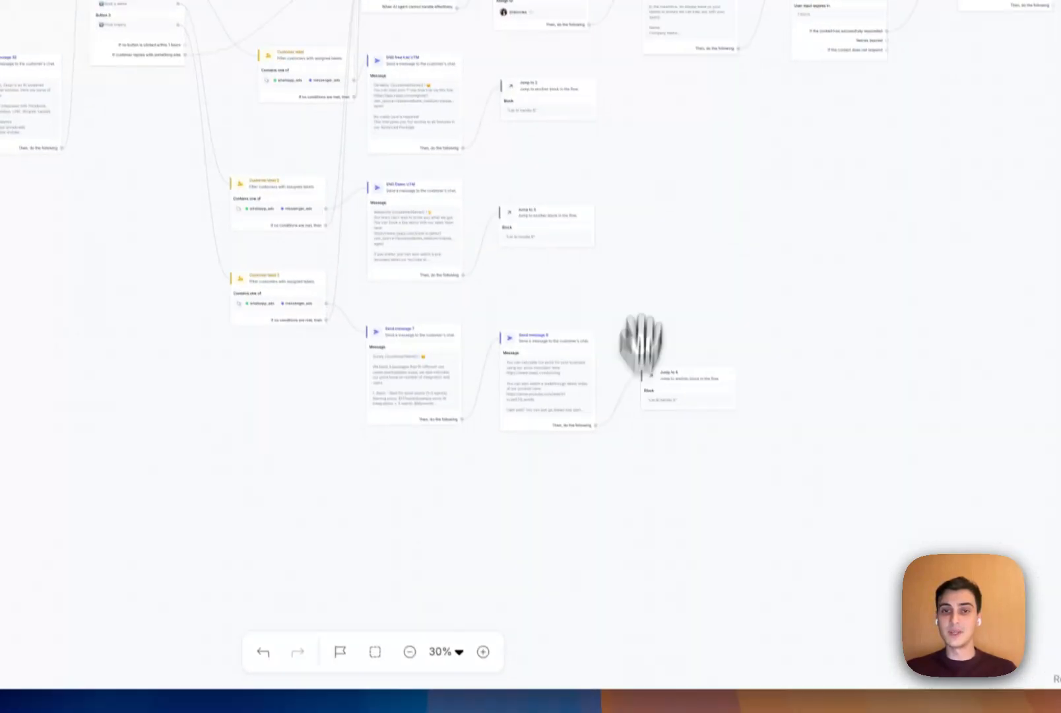
drag(637, 305, 635, 343)
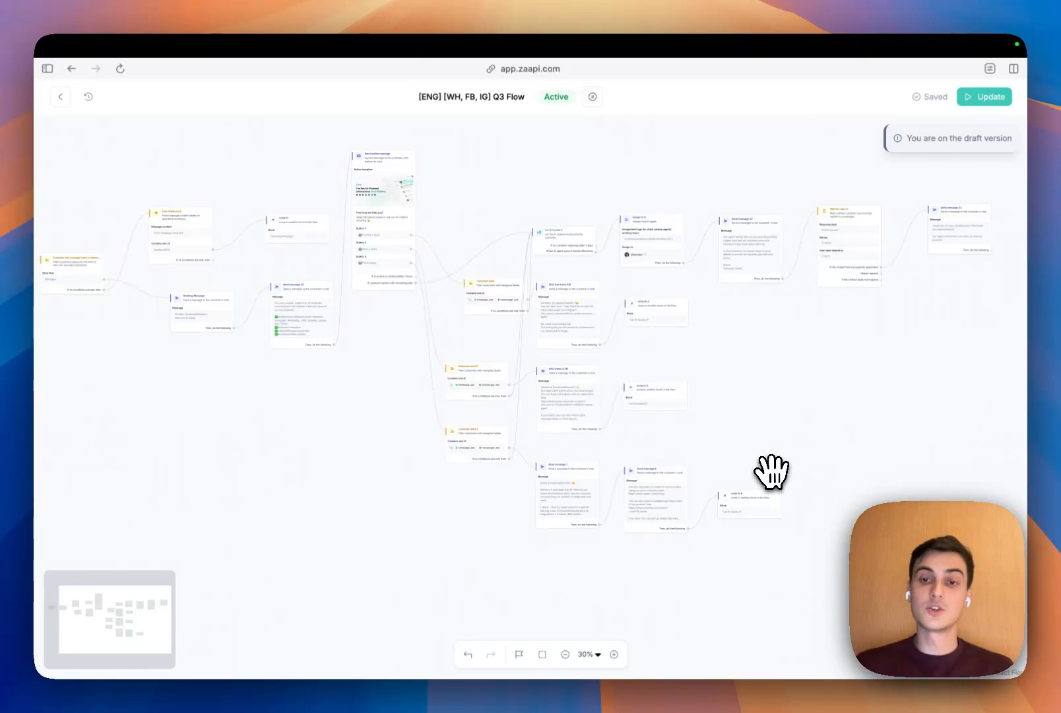
scroll(773, 470, up, 2)
scroll(774, 469, up, 3)
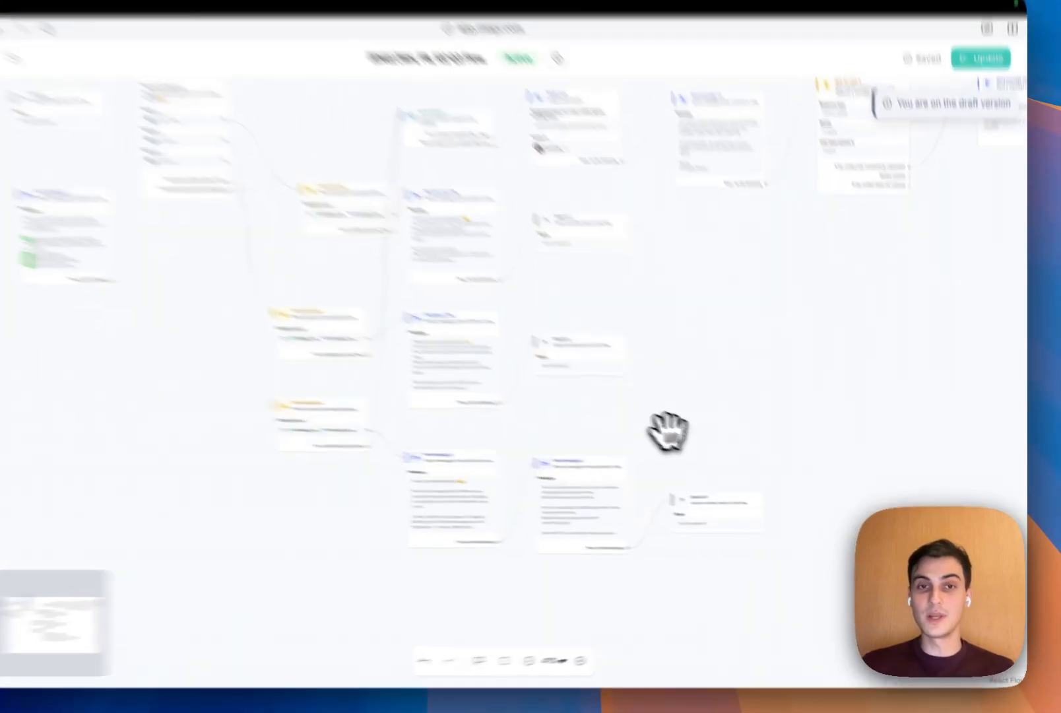
drag(691, 440, 904, 452)
drag(636, 397, 748, 436)
scroll(376, 305, up, 5)
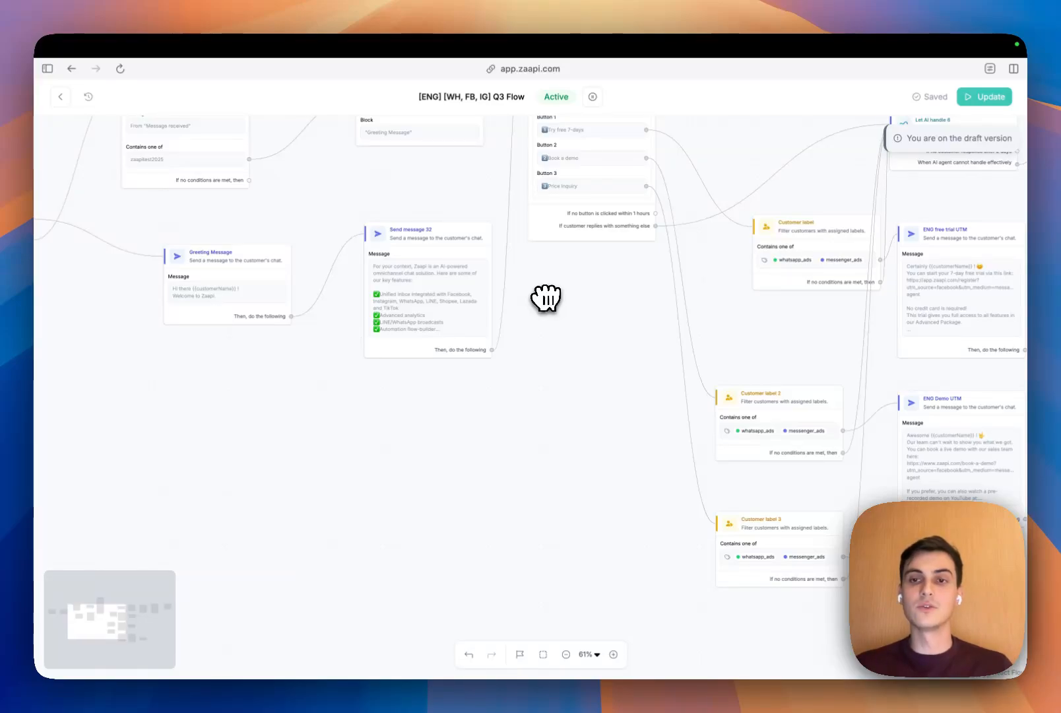
scroll(547, 408, down, 5)
Step: Open the Jump to 4 block's settings to check which block it jumps to
drag(552, 420, 301, 231)
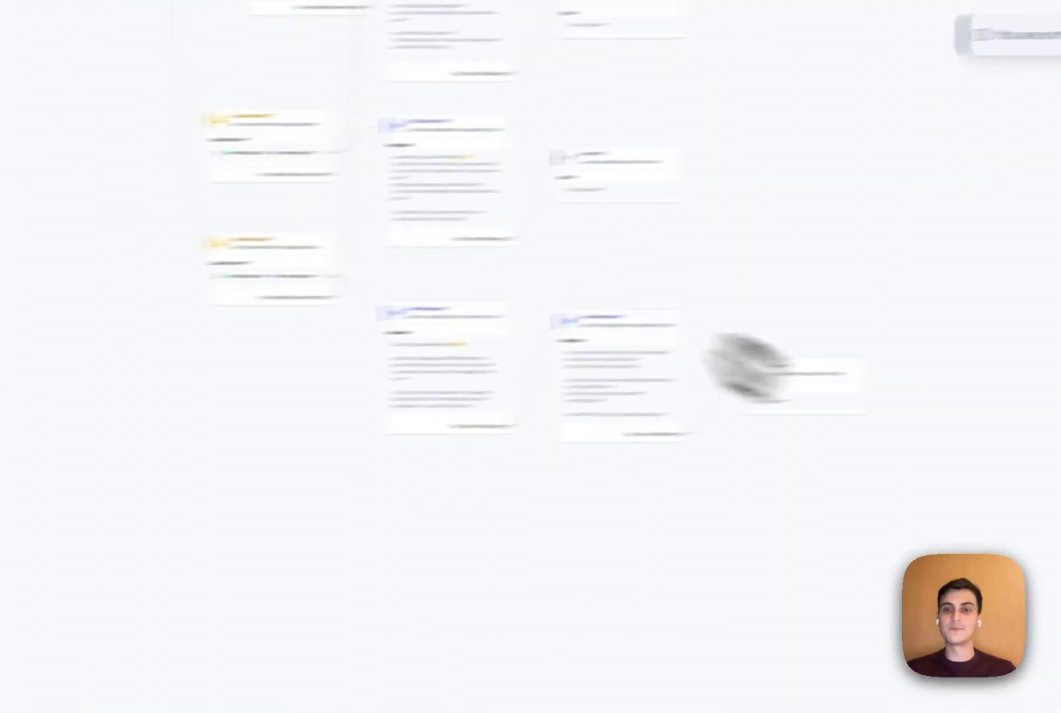
scroll(753, 360, up, 5)
drag(756, 389, 470, 225)
scroll(470, 225, up, 2)
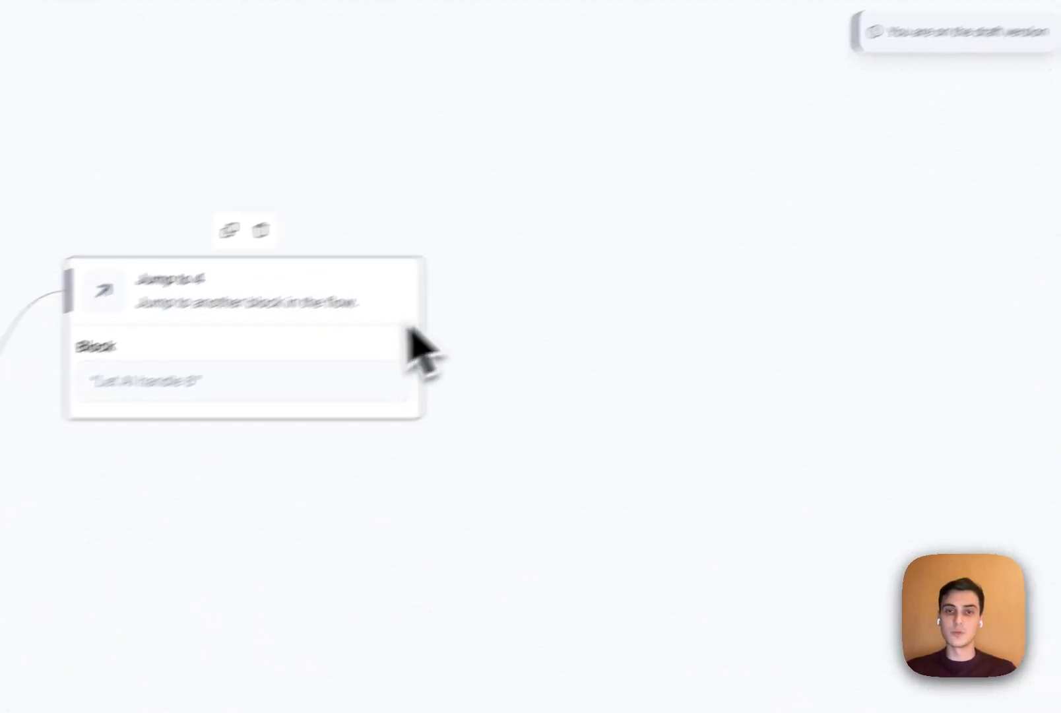
click(396, 343)
scroll(269, 191, down, 2)
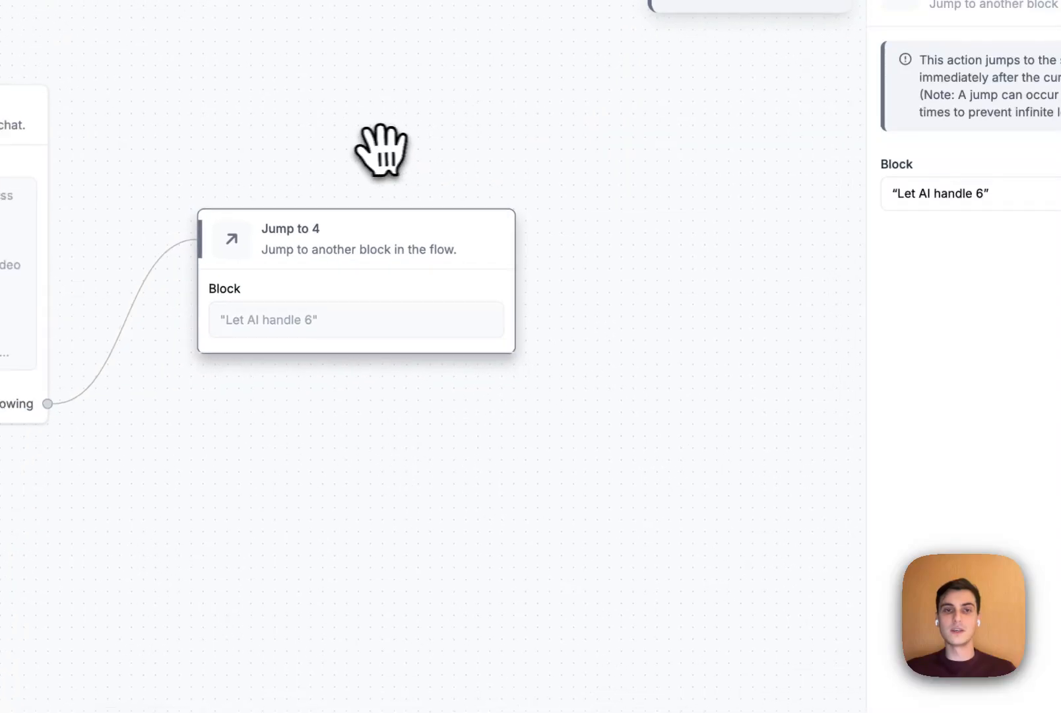
Step: In the draft business-hours flow, review the condition, time delay, navigation and action blocks that can follow the Assign to block, then close the list
scroll(427, 407, down, 5)
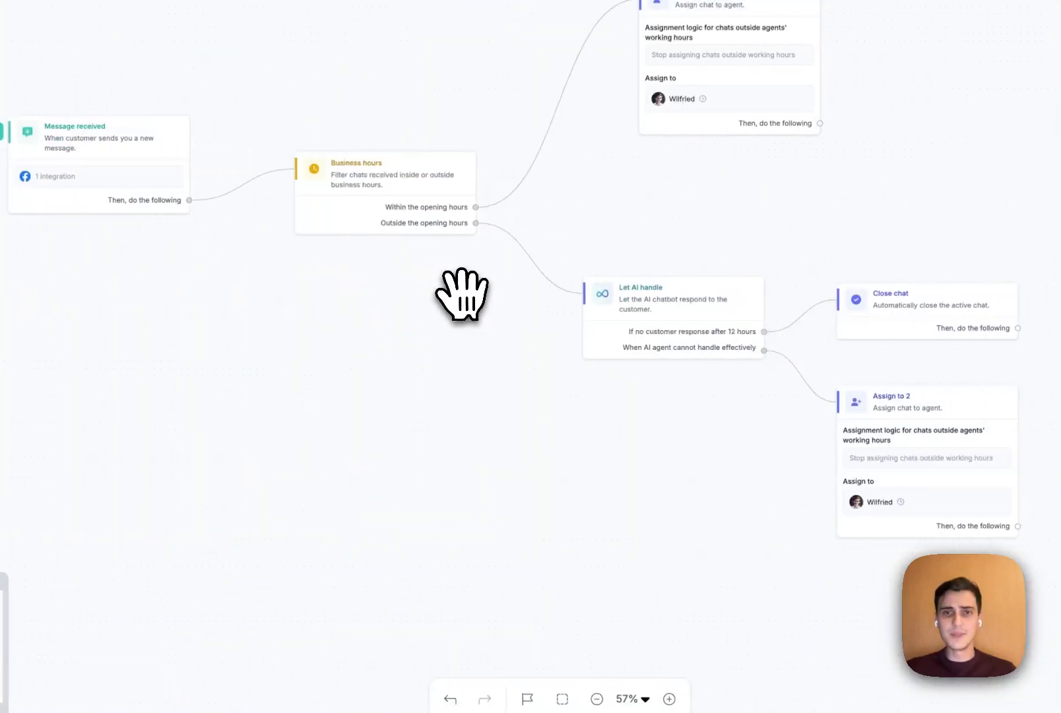
drag(830, 175, 416, 191)
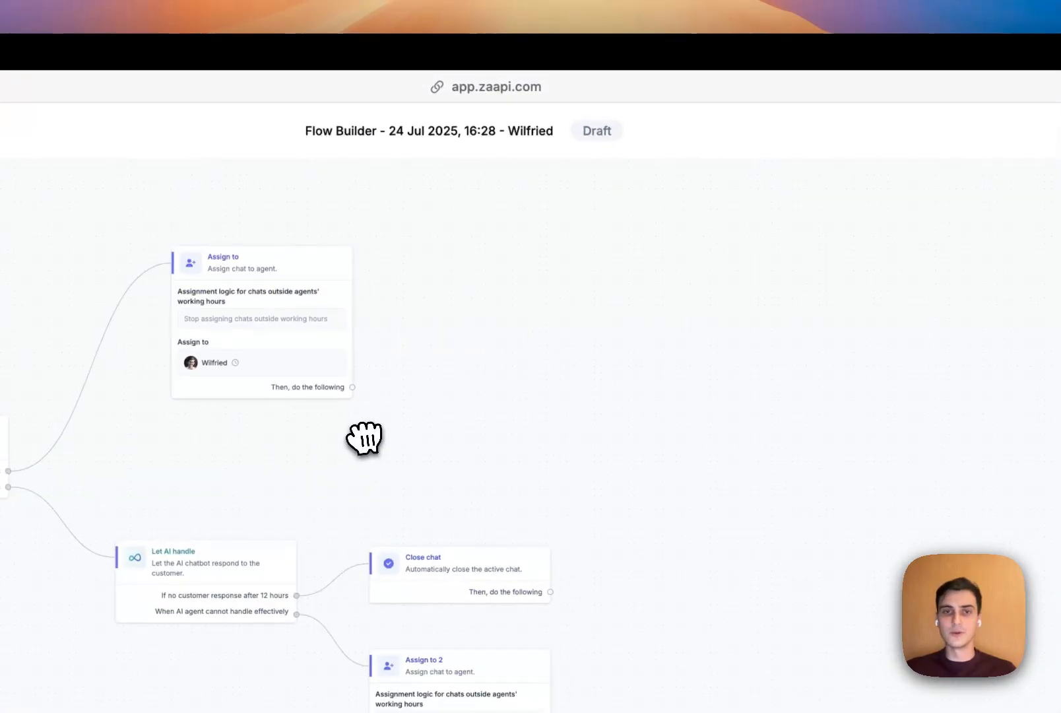
click(355, 391)
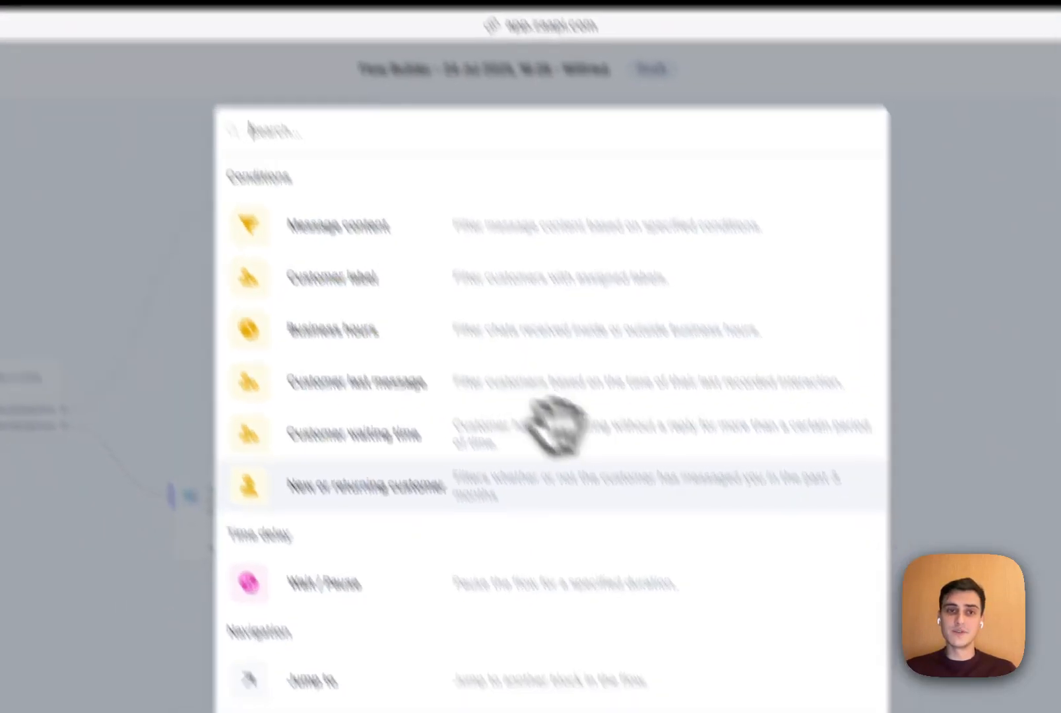
scroll(621, 548, down, 4)
scroll(621, 547, up, 4)
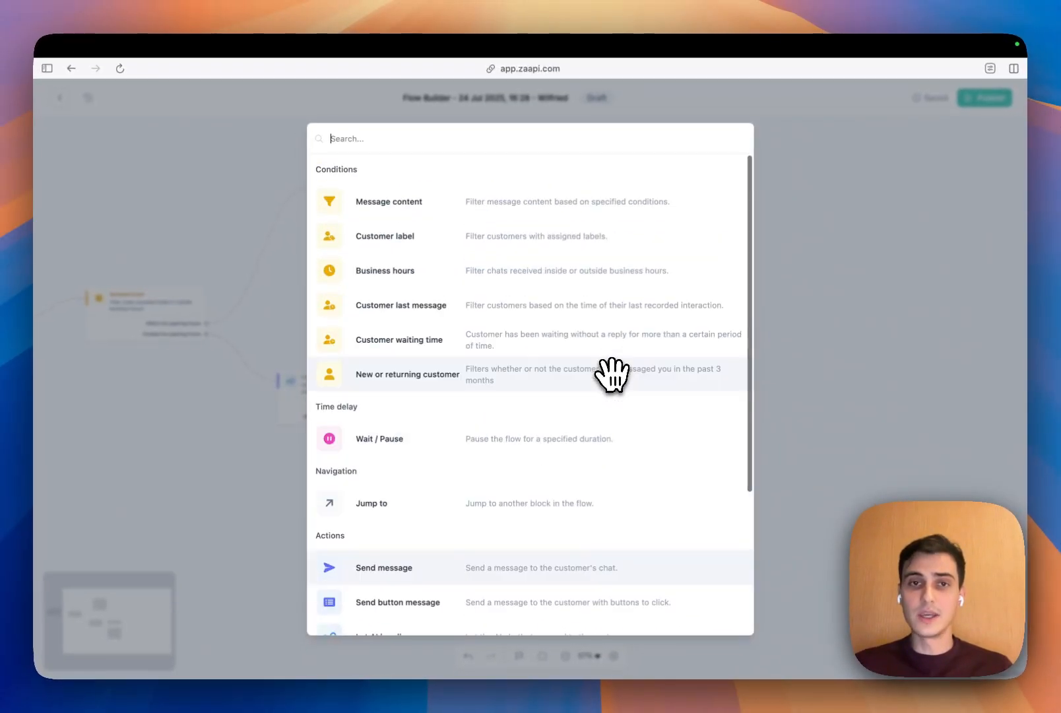
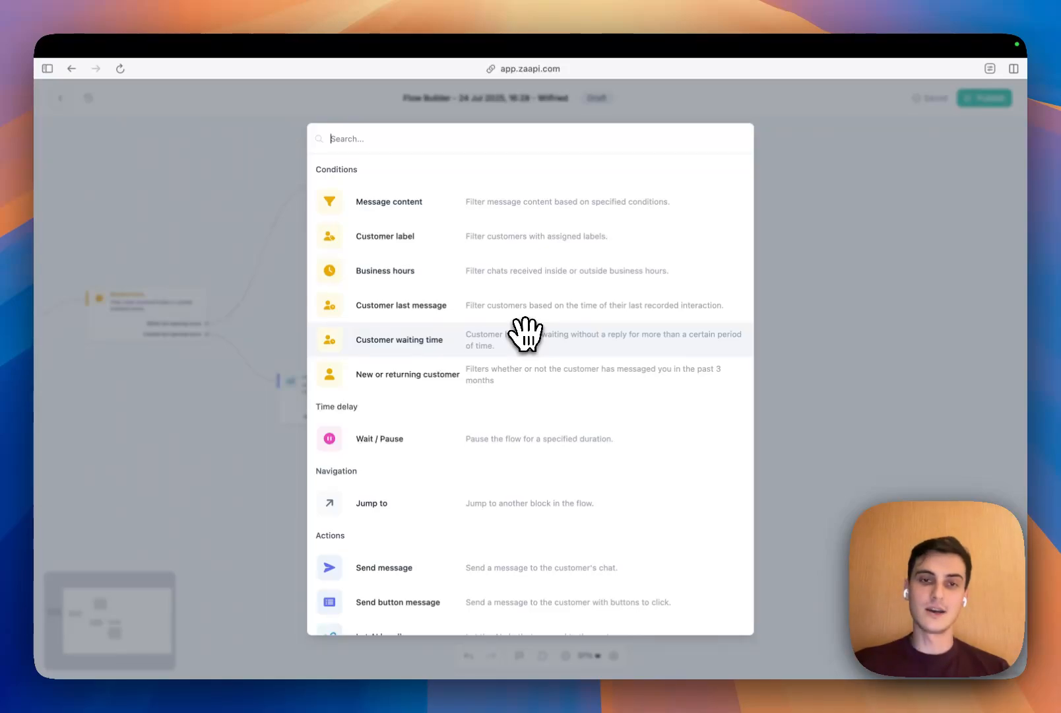
scroll(518, 333, down, 1)
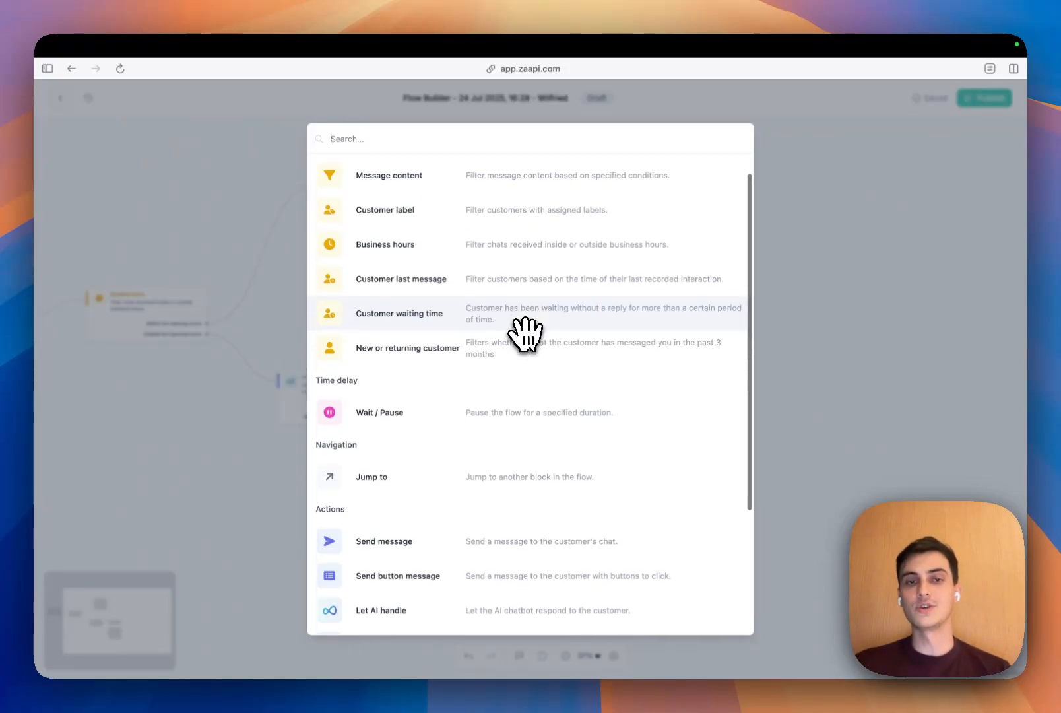
scroll(581, 315, down, 1)
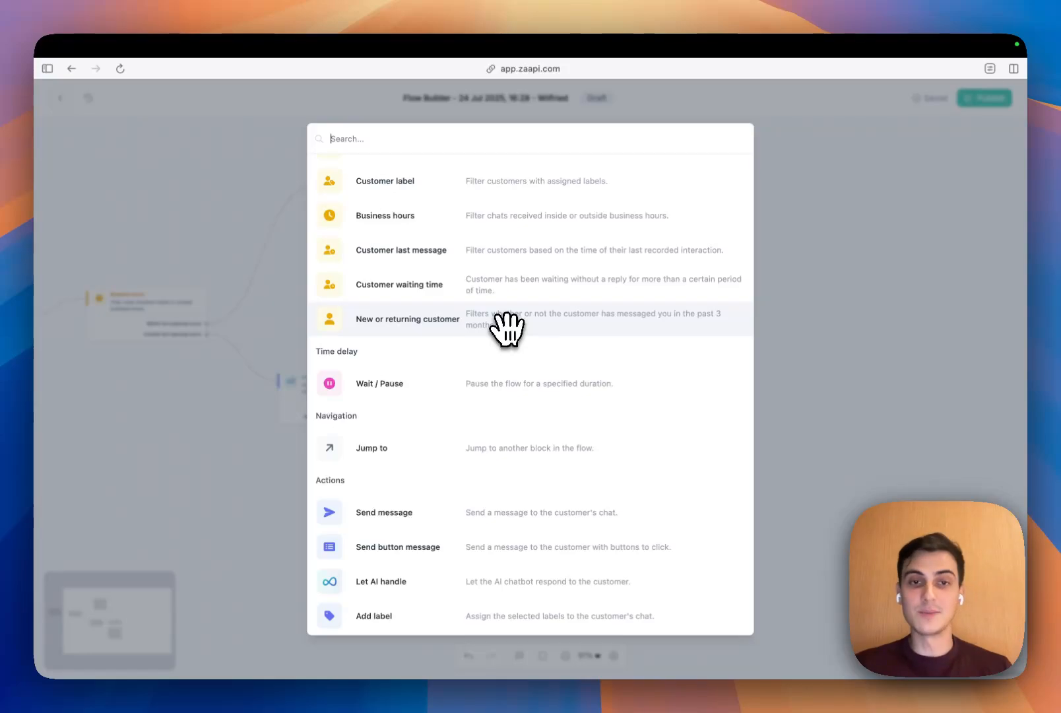
scroll(507, 328, down, 5)
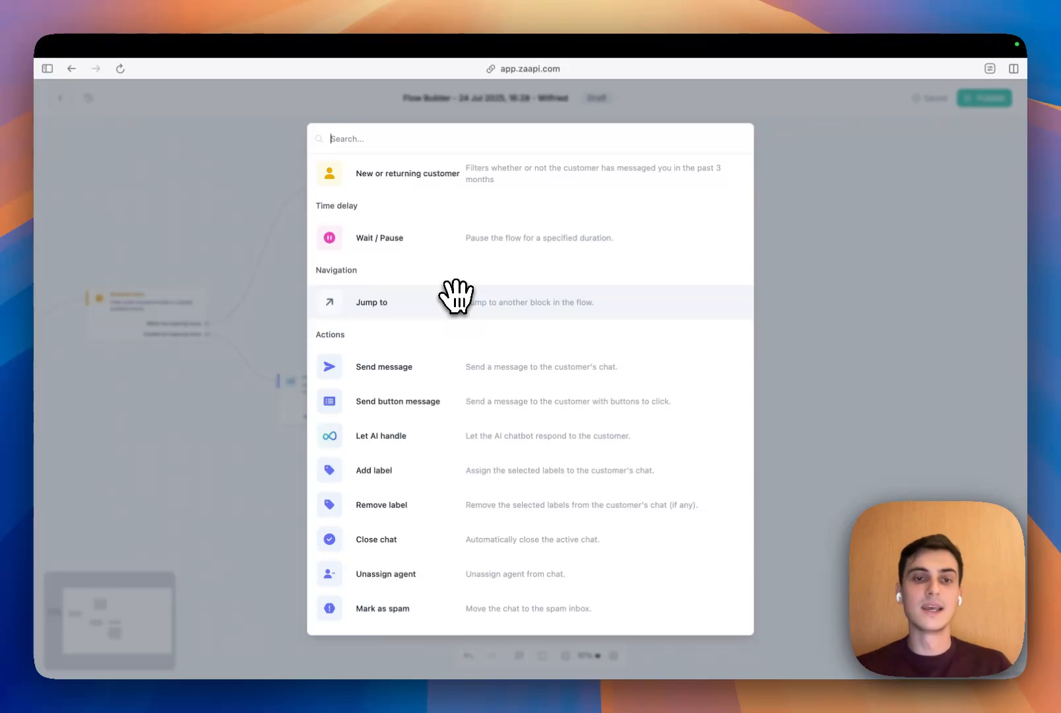
scroll(639, 399, up, 3)
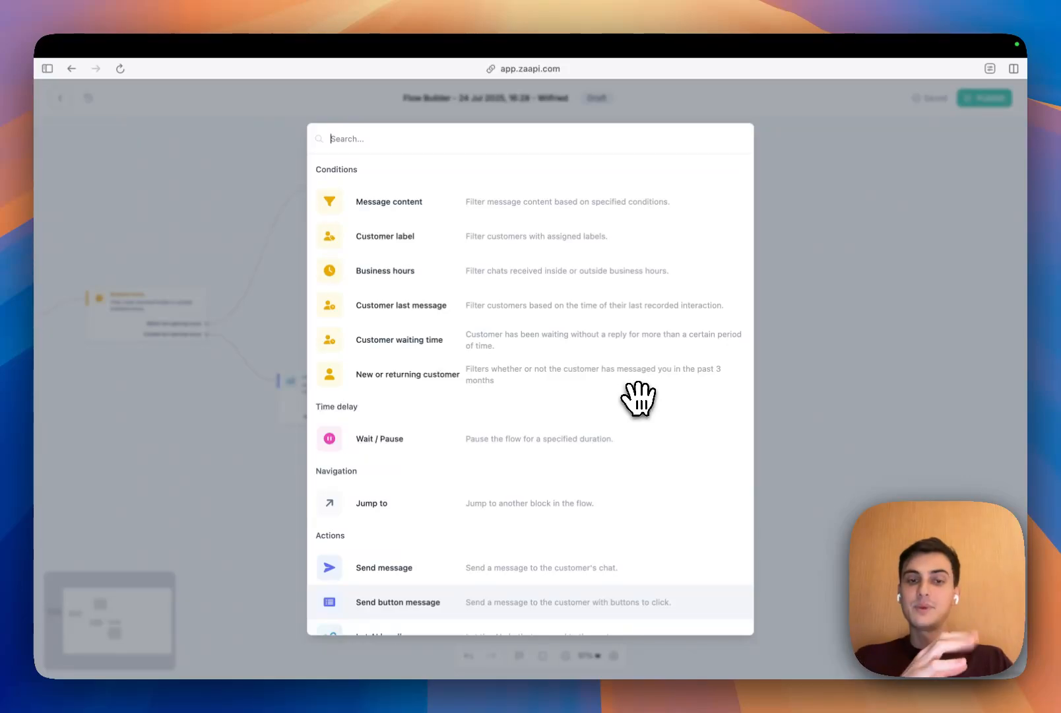
scroll(639, 399, down, 3)
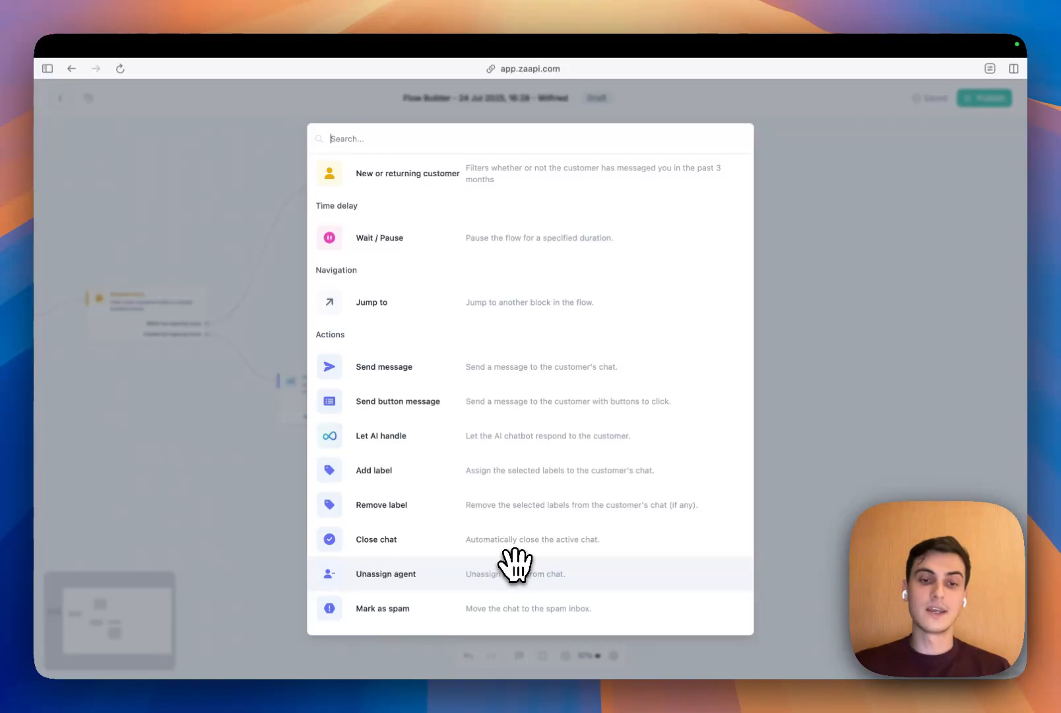
click(836, 469)
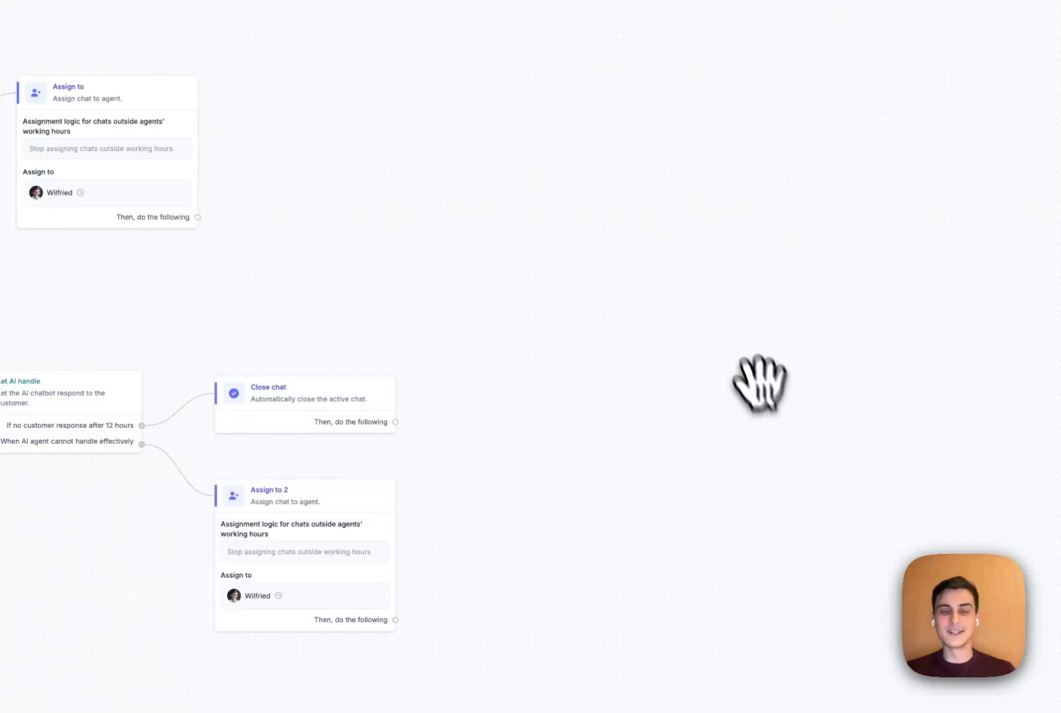
Step: Leave the draft business-hours flow for the list of all flows and open the Automations and AI Agent sections
scroll(436, 293, down, 2)
drag(436, 297, 808, 278)
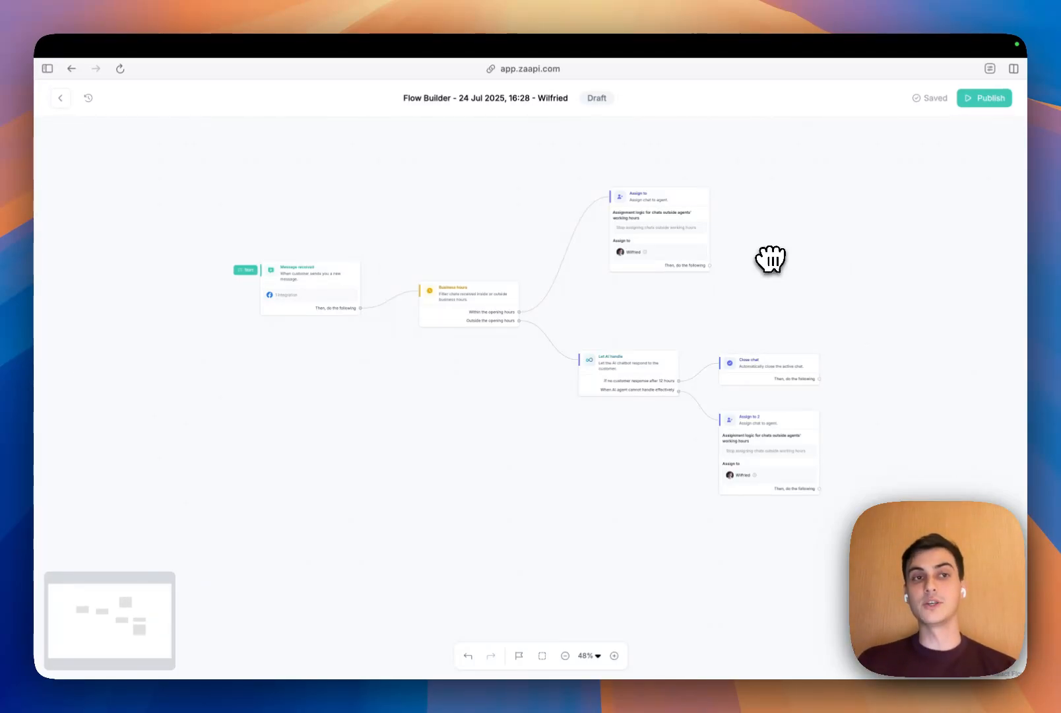
click(61, 99)
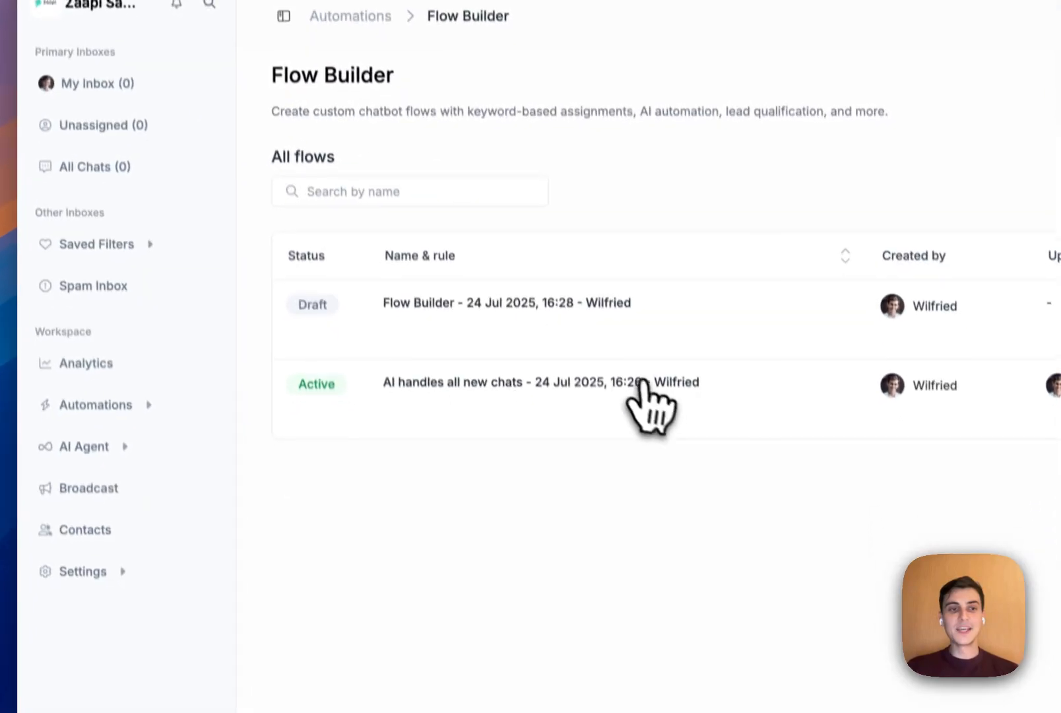
click(188, 398)
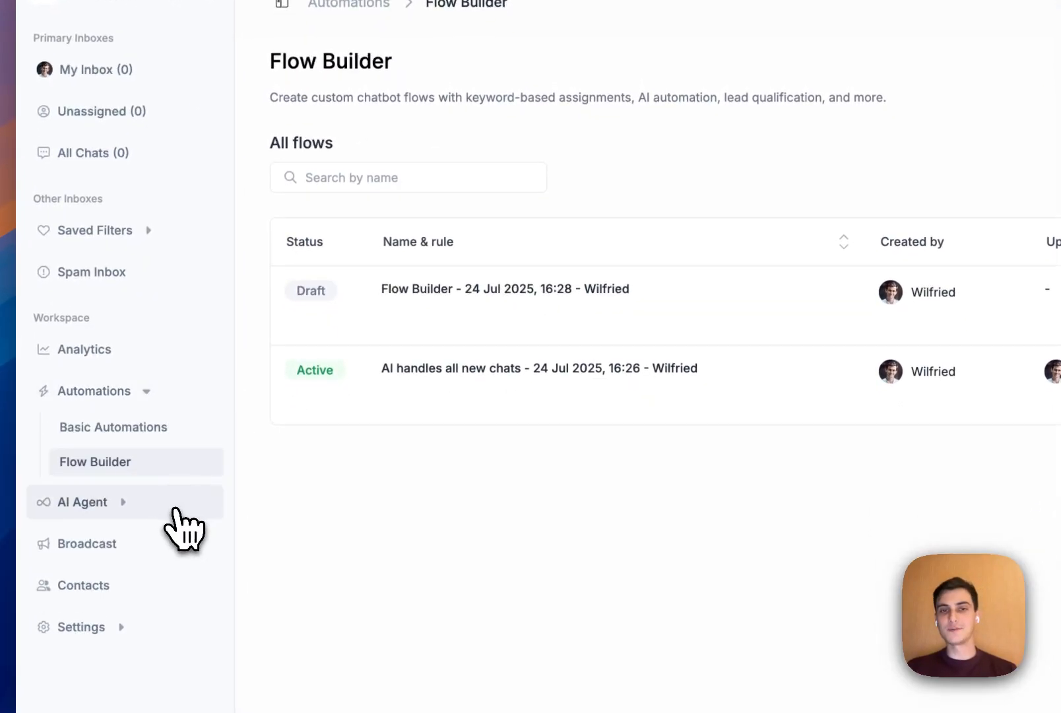
click(175, 503)
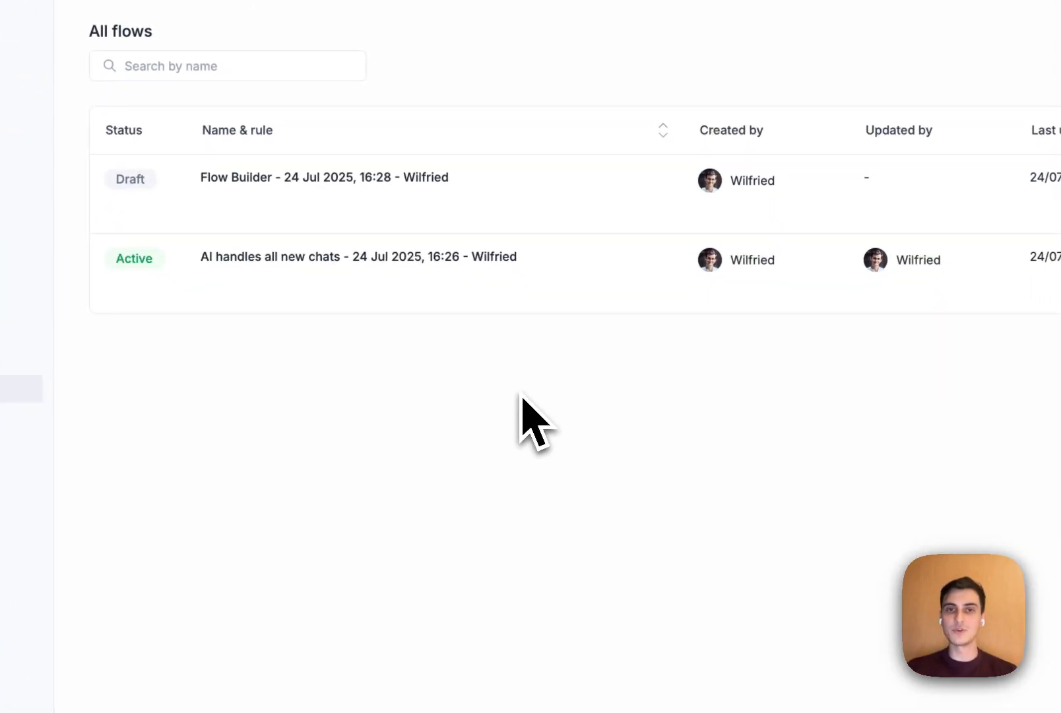